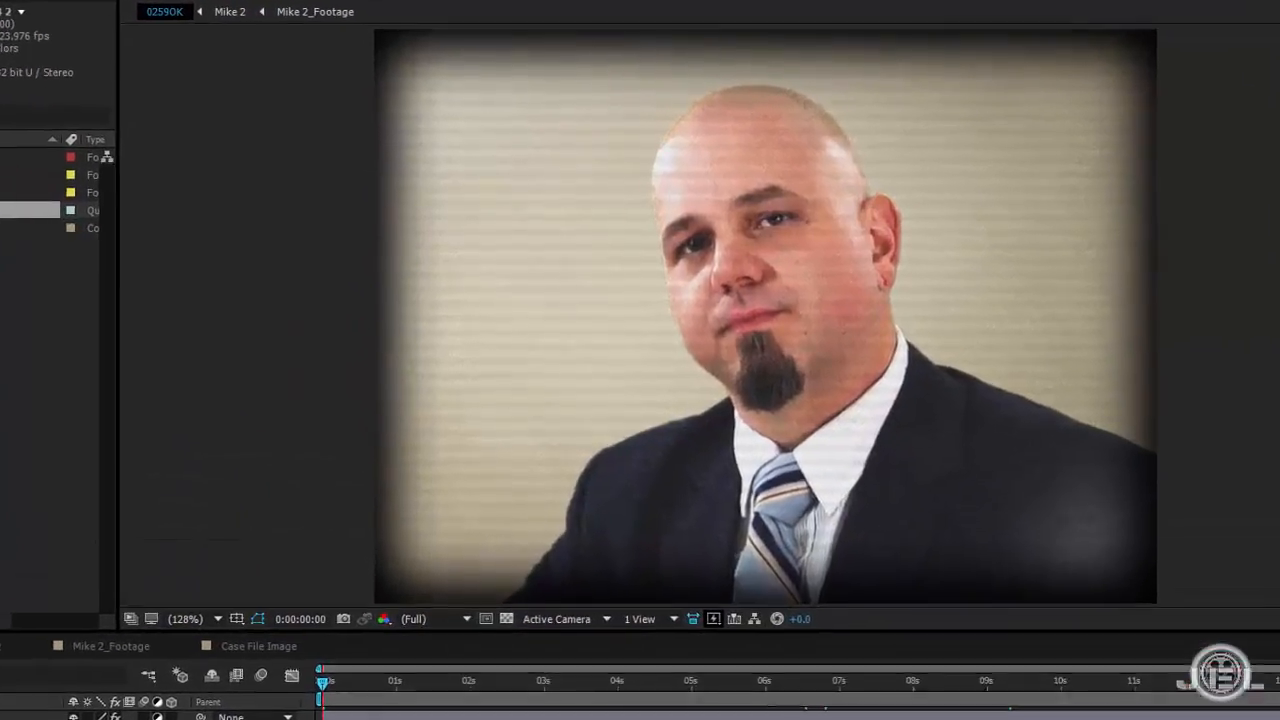
Play and scrub through the finished newscast render in the video player to review the target look
click(1046, 710)
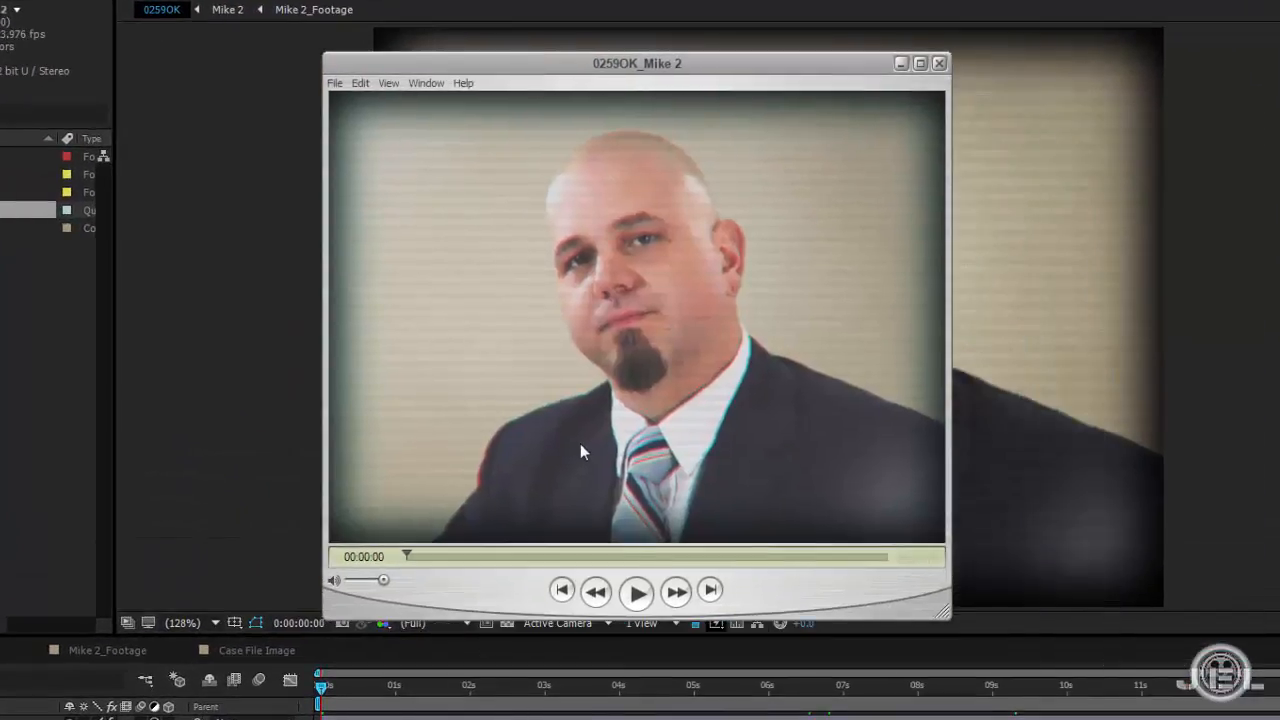
click(640, 594)
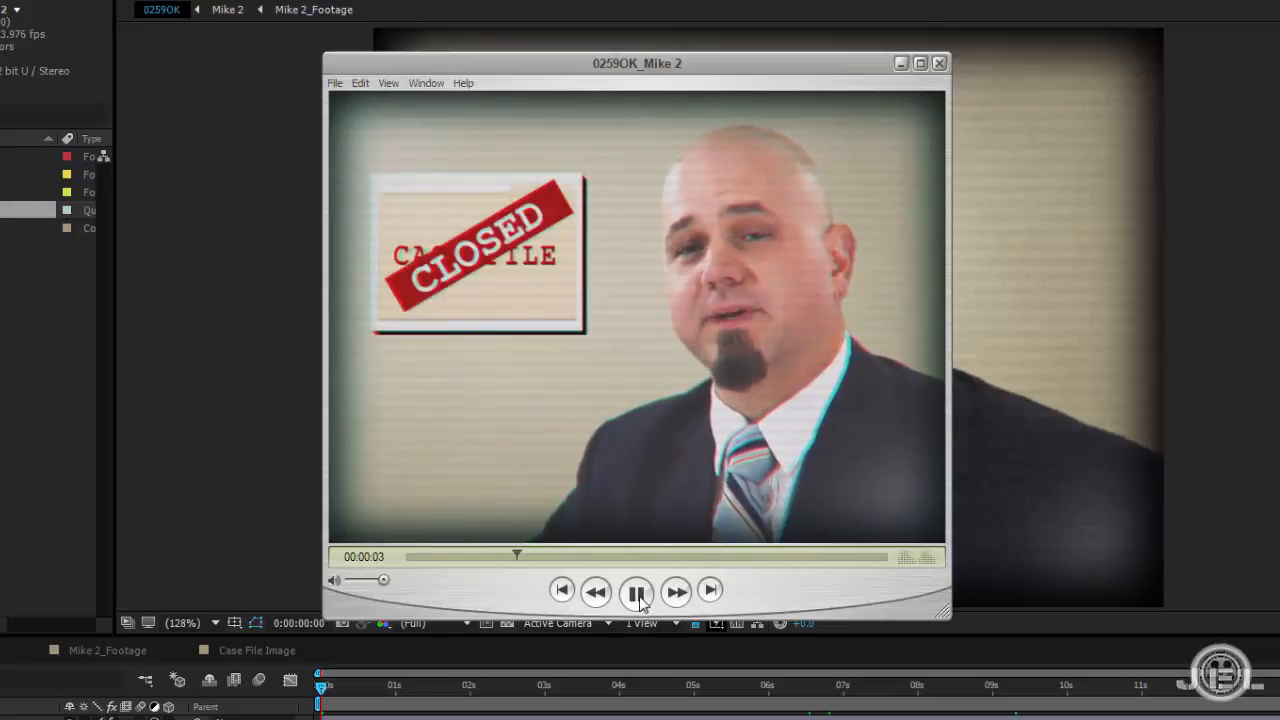
click(637, 594)
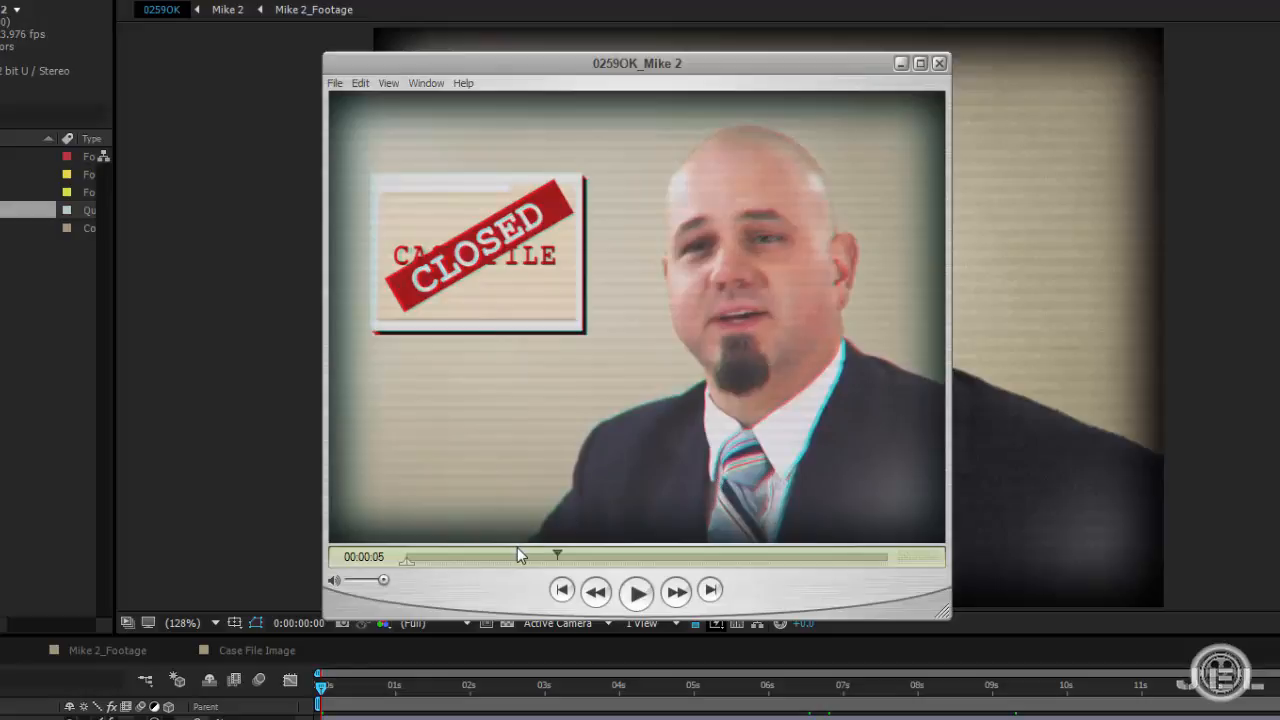
drag(505, 556, 513, 588)
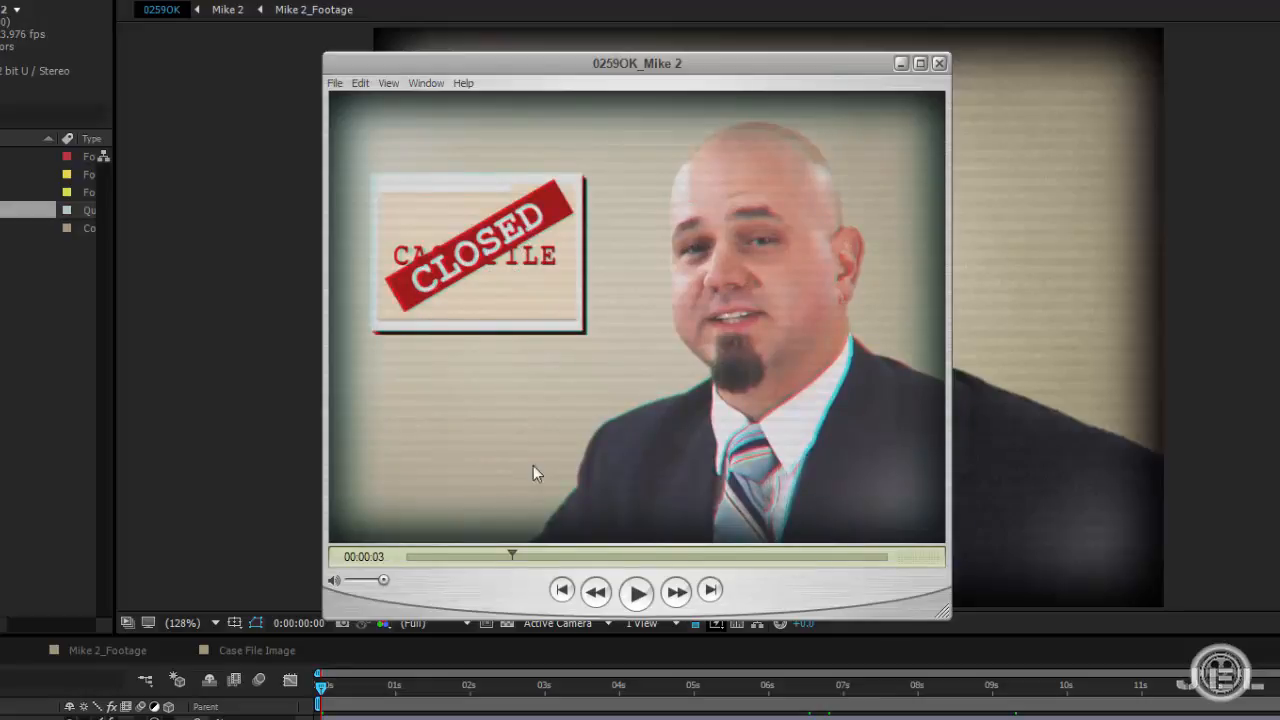
drag(514, 555, 557, 556)
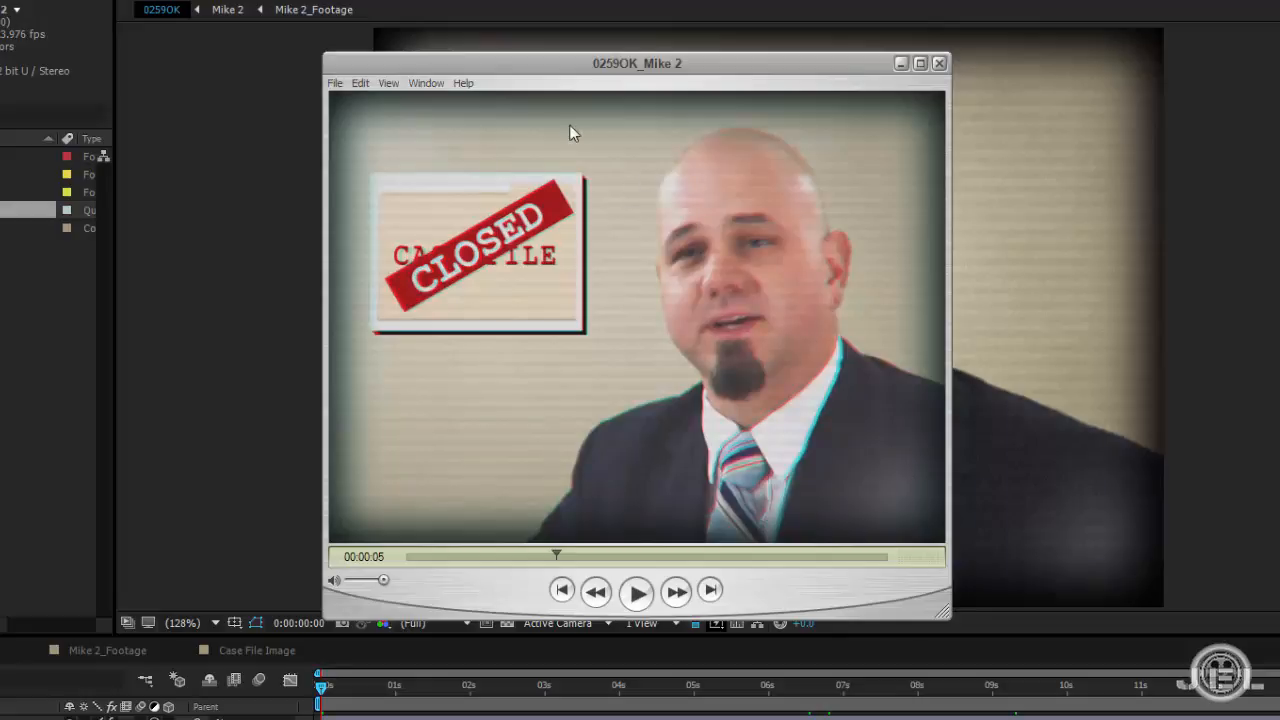
drag(556, 556, 436, 562)
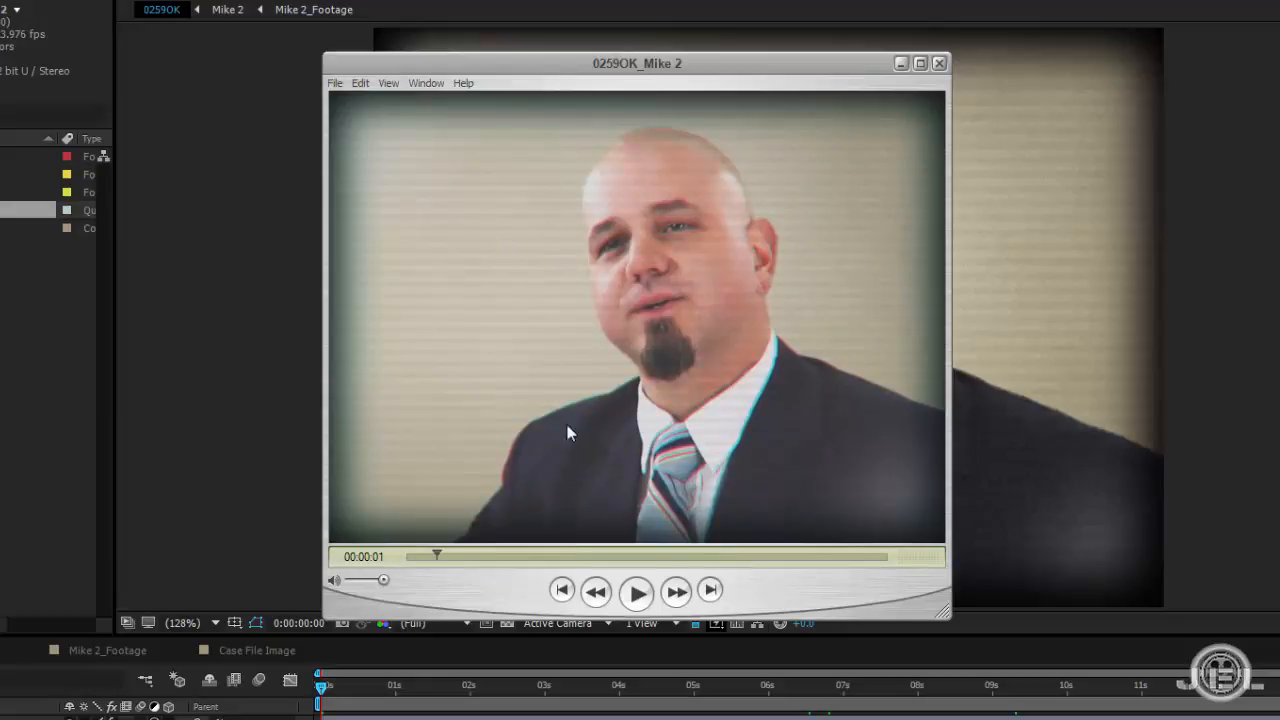
drag(437, 556, 538, 552)
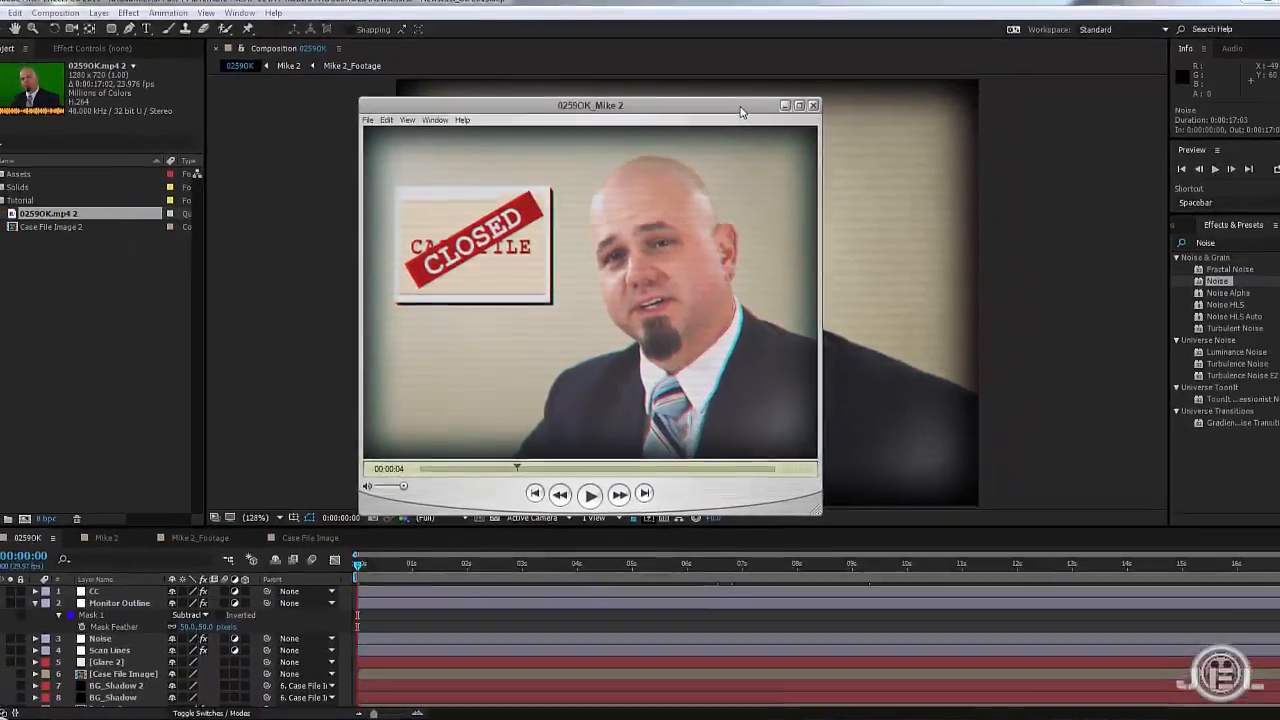
drag(845, 65, 1279, 90)
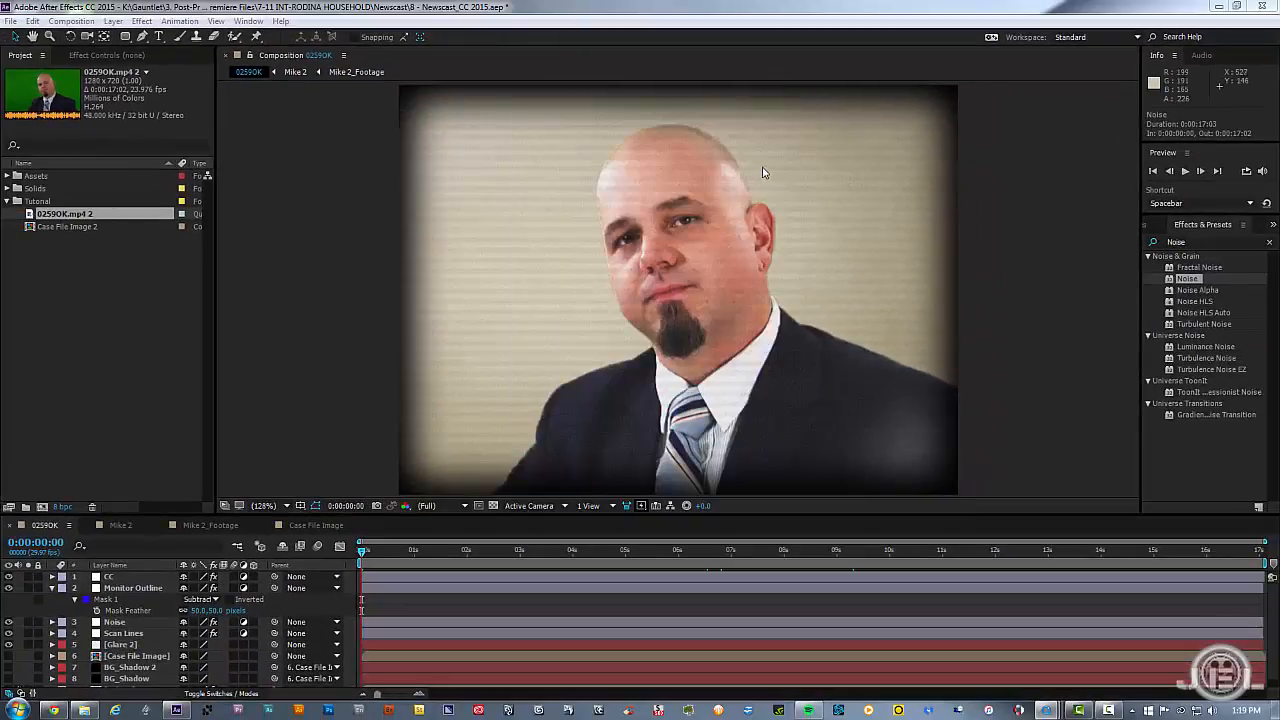
Create a new composition from the 0259OK.mp4 2 footage, comparing it with the finished 0259OK composition
click(69, 326)
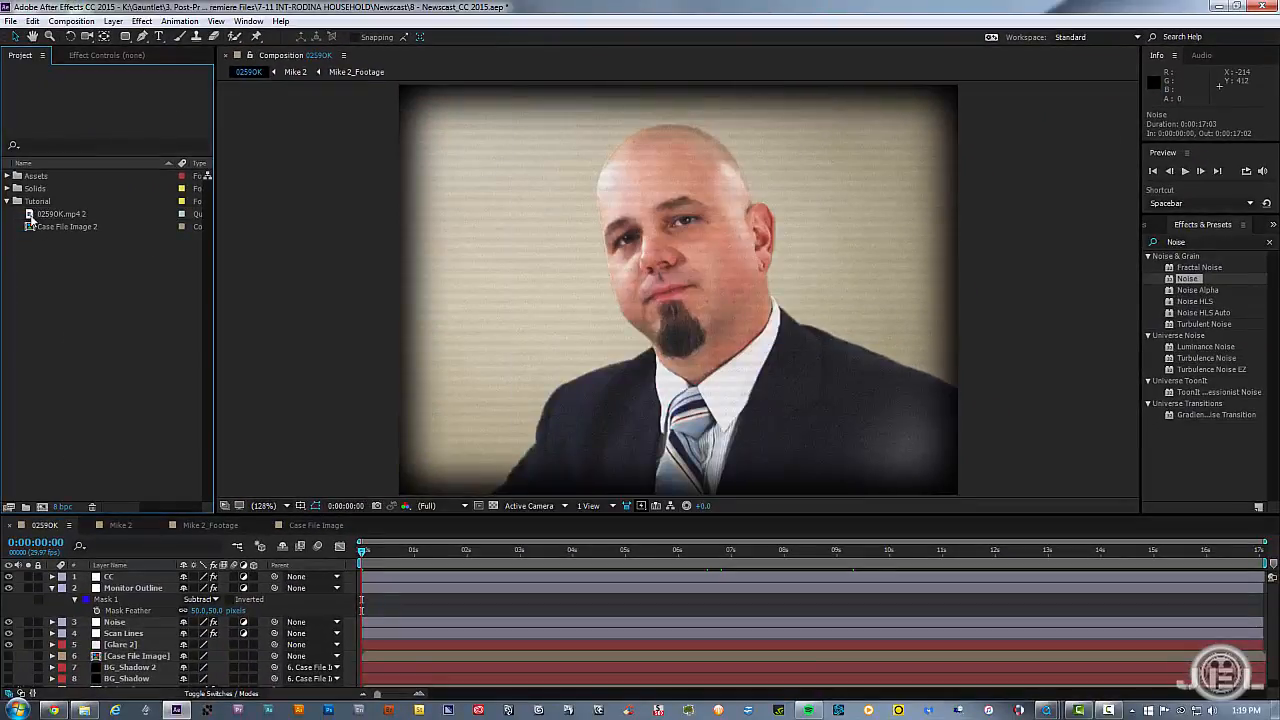
click(60, 214)
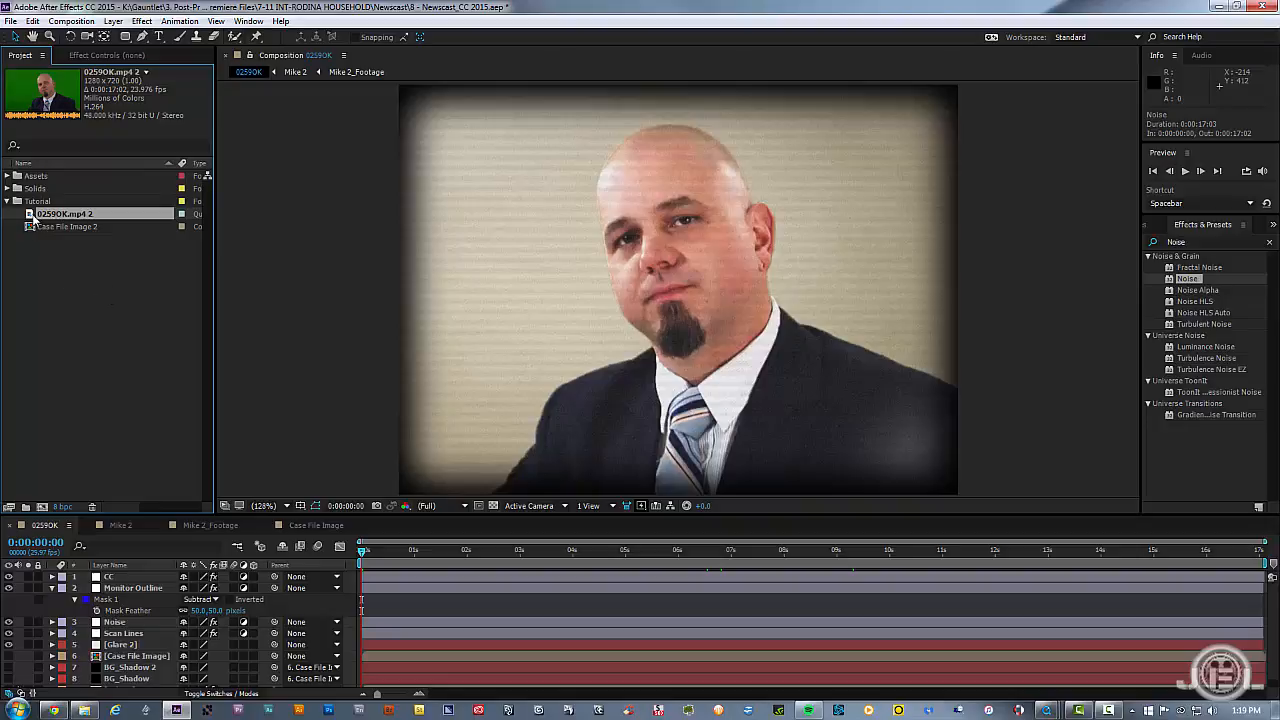
drag(30, 214, 42, 507)
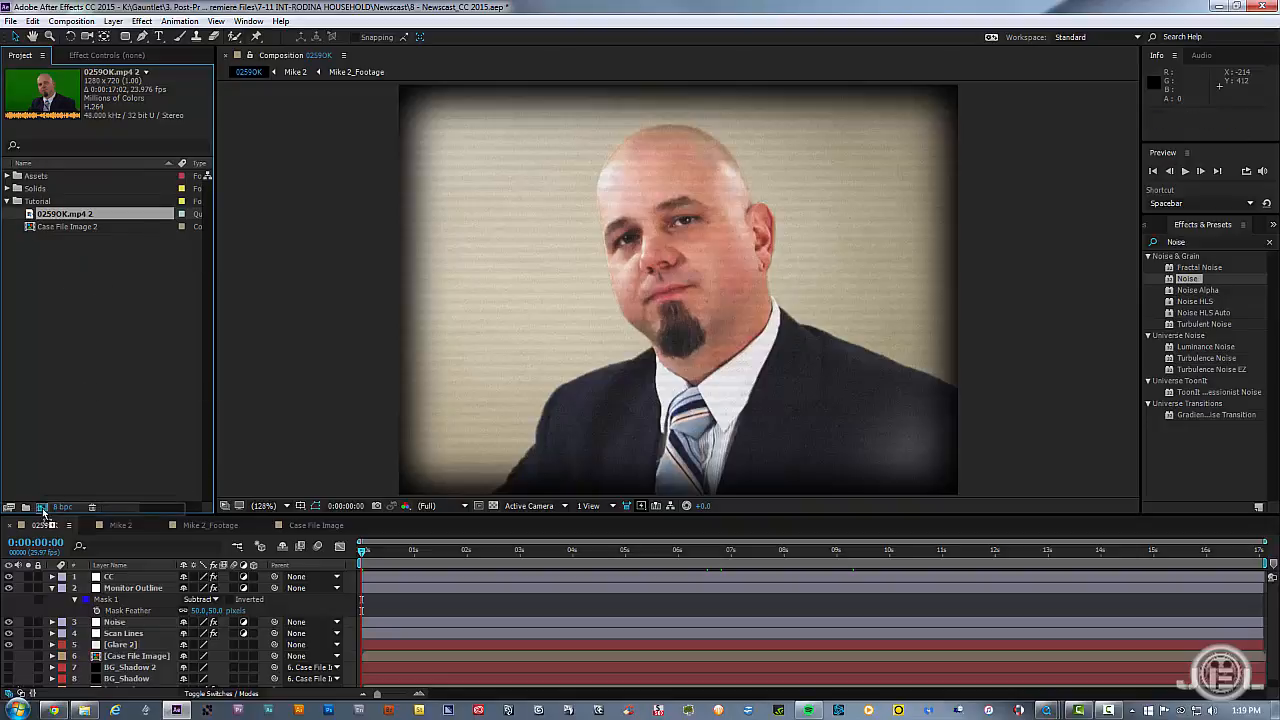
click(512, 596)
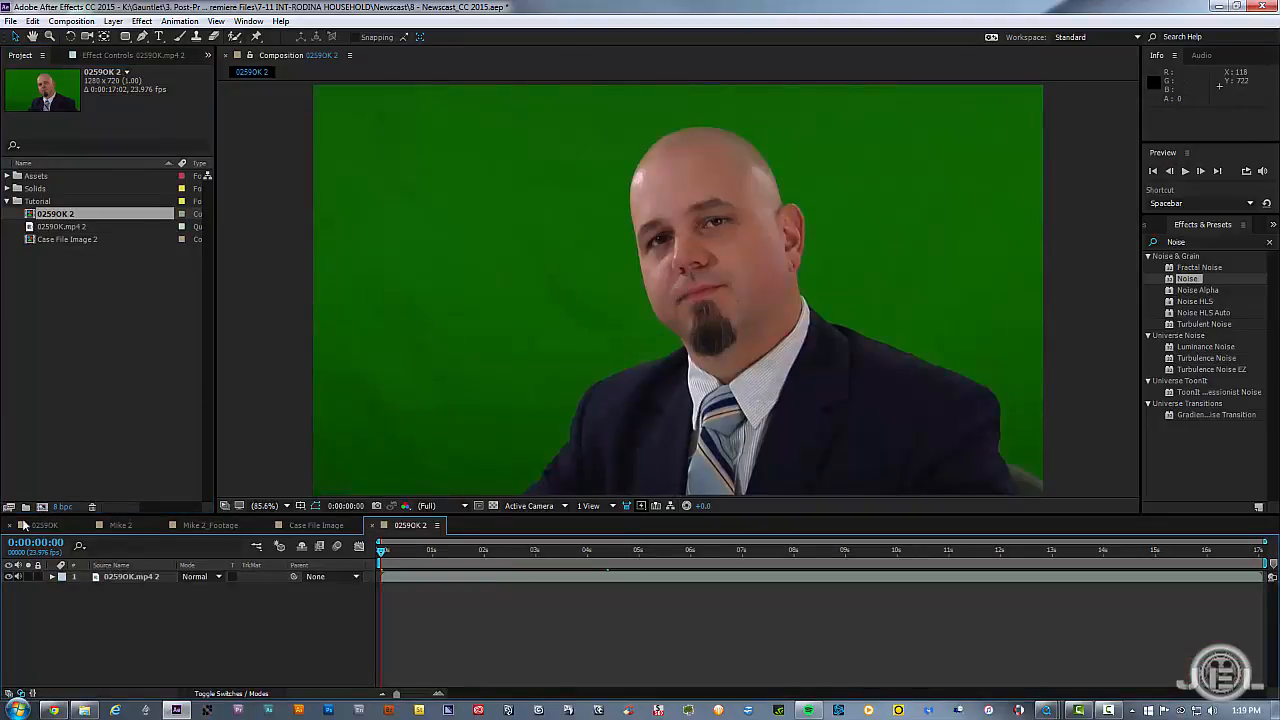
click(48, 525)
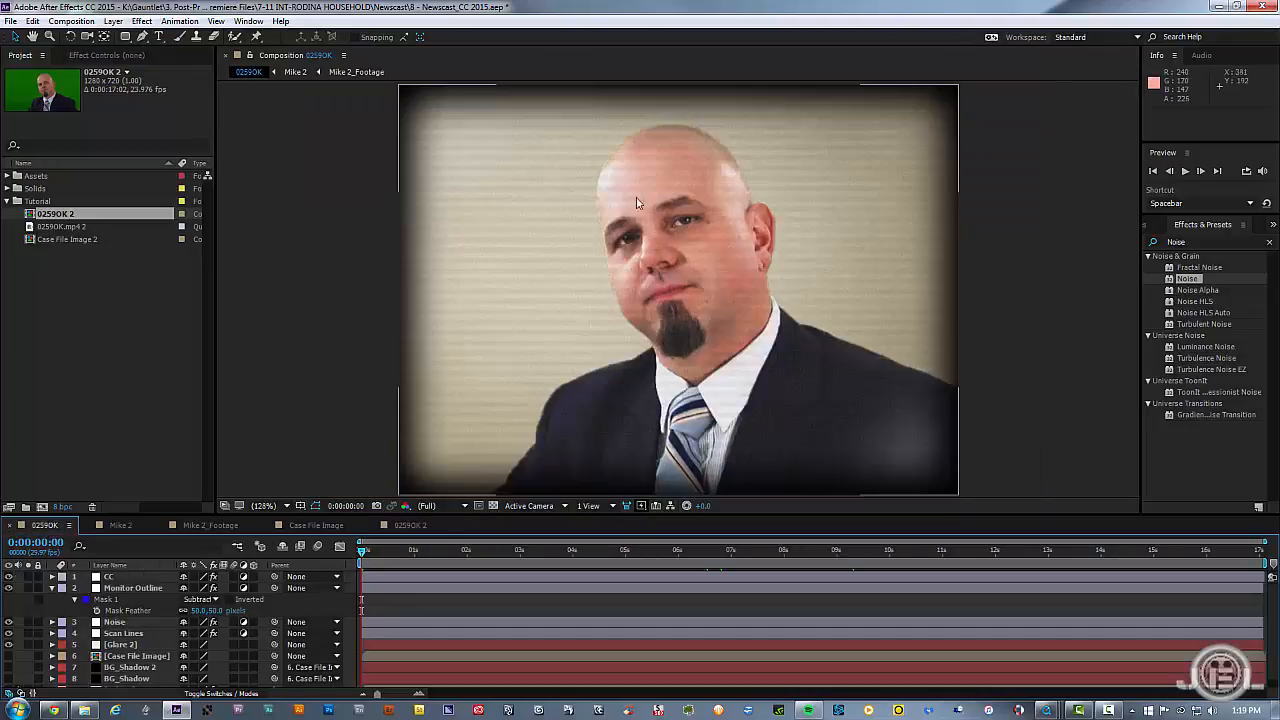
click(415, 523)
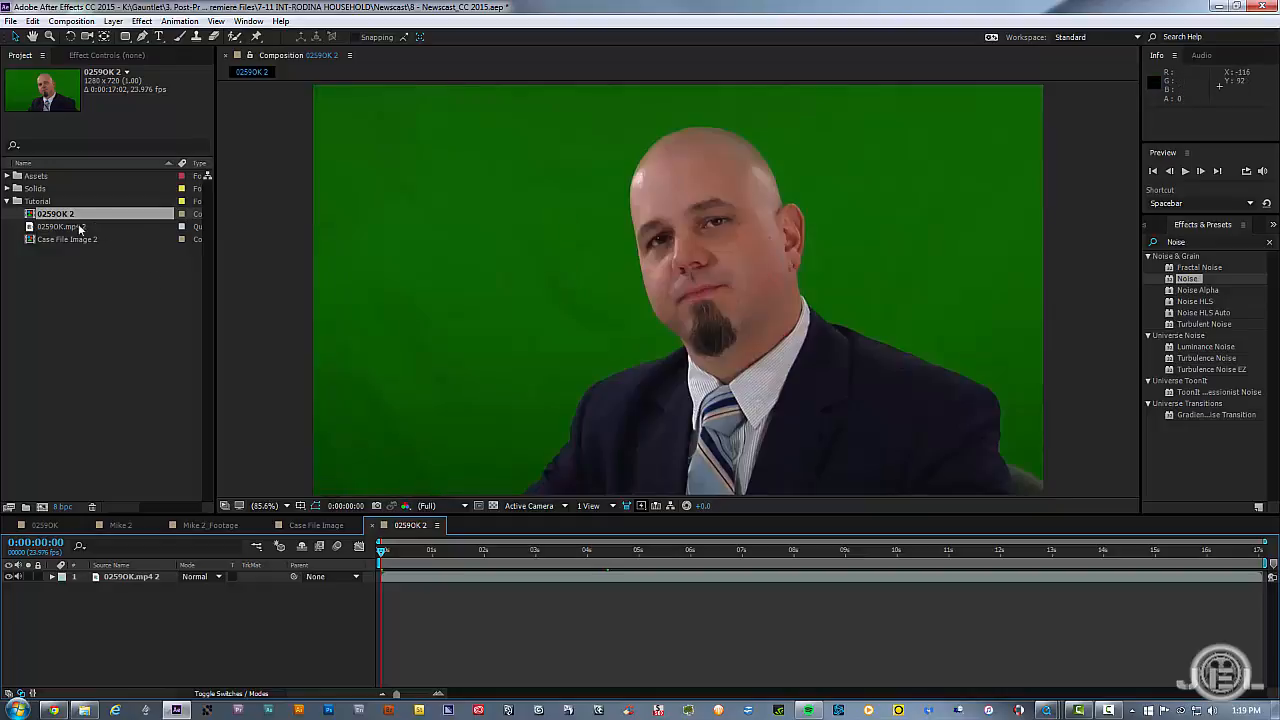
Apply Keylight (1.2) to the footage layer and sample the green backdrop beside the head as its Screen Colour
click(495, 582)
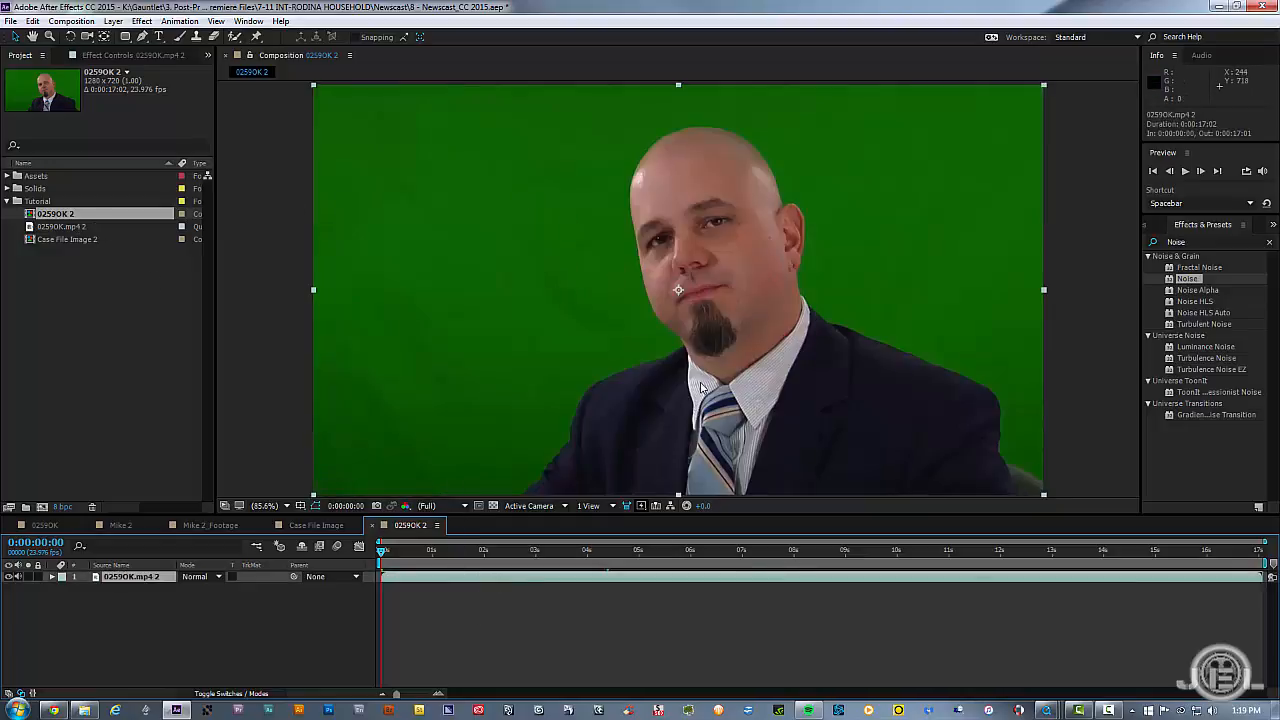
click(126, 57)
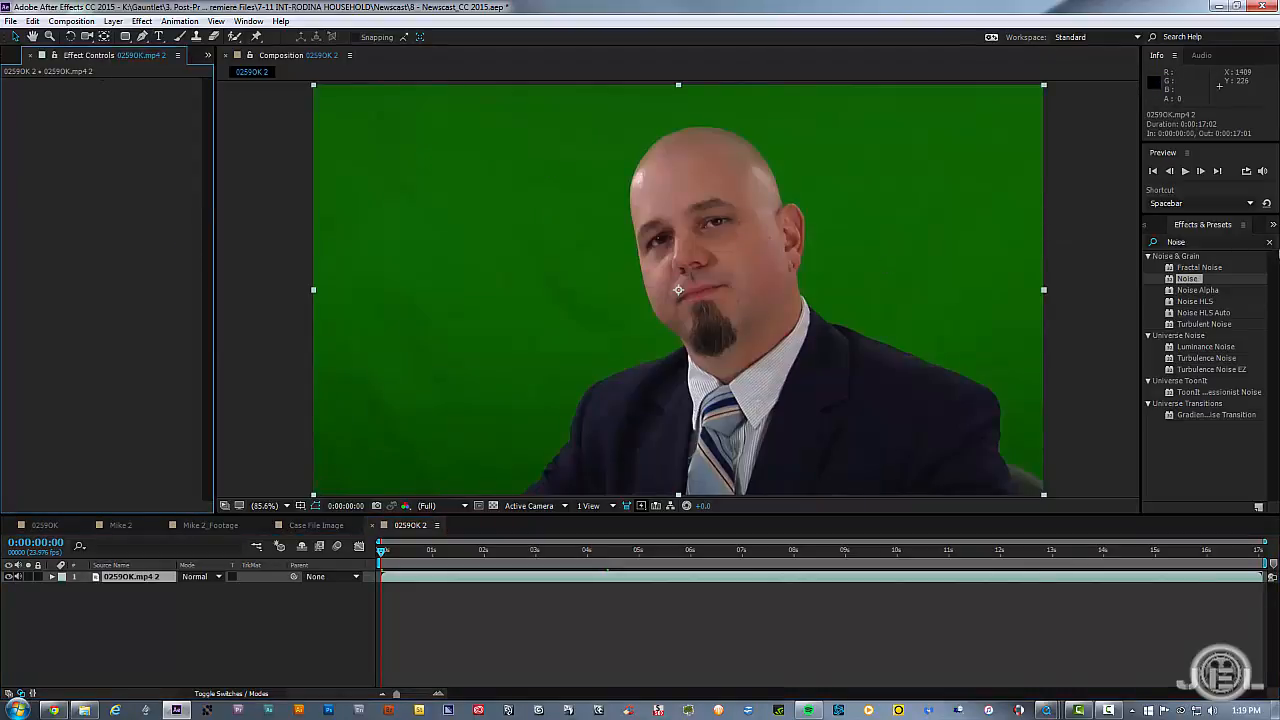
click(1269, 245)
click(1191, 242)
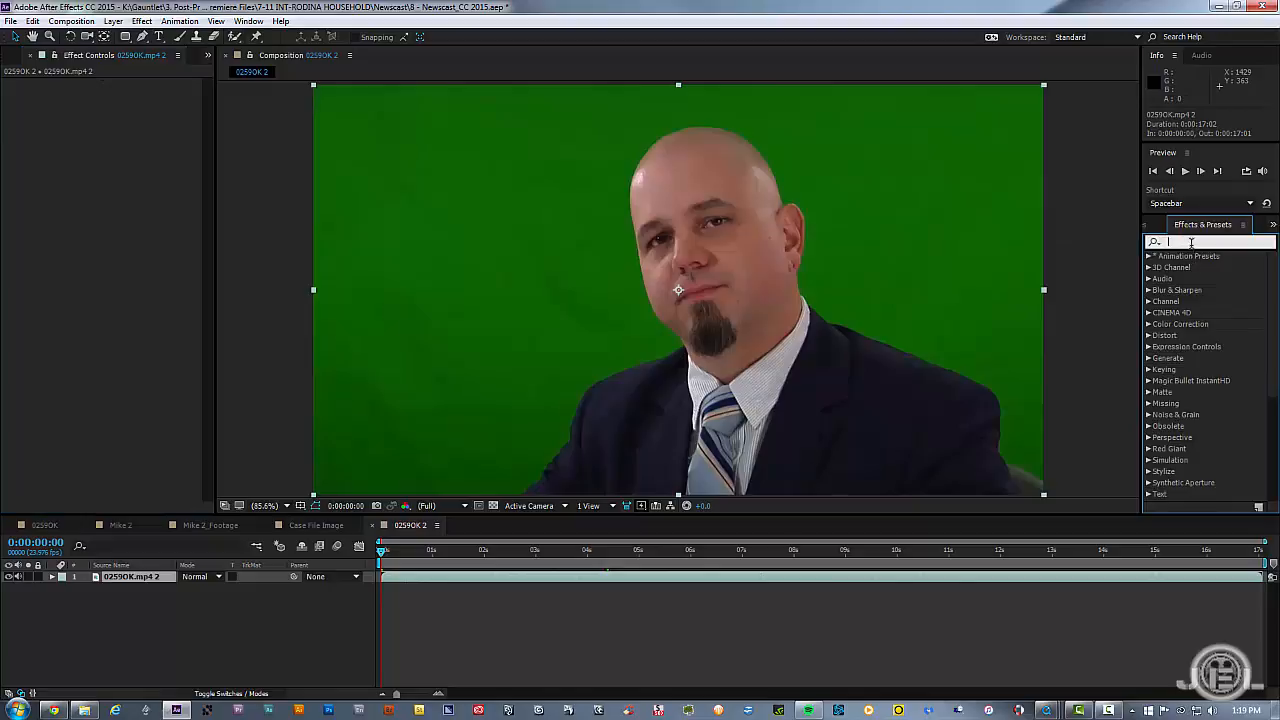
right_click(99, 148)
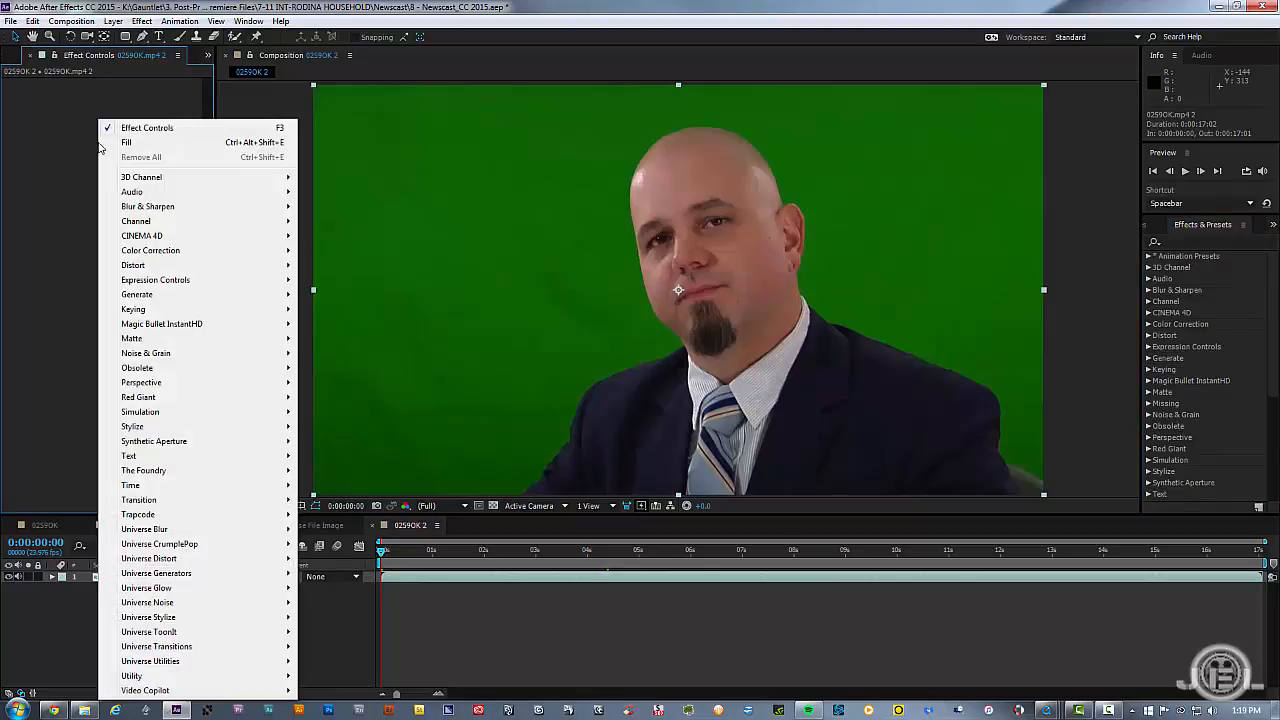
mouse_move(146, 316)
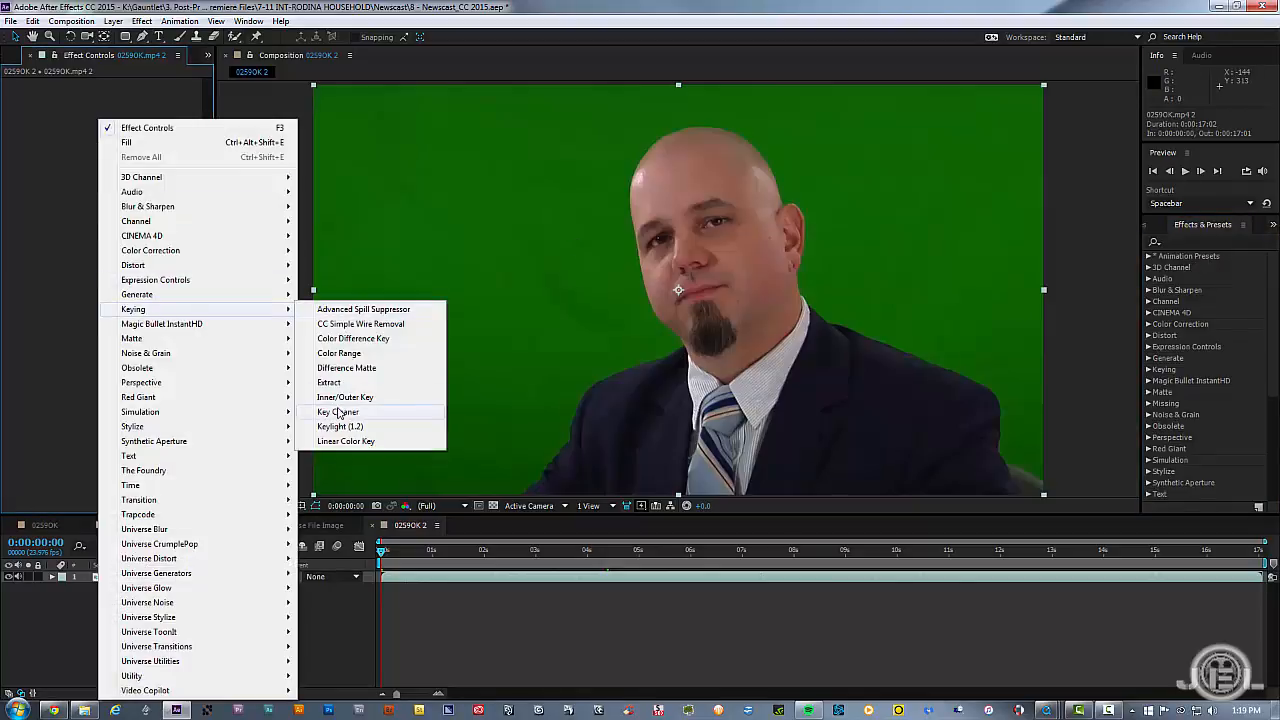
click(338, 427)
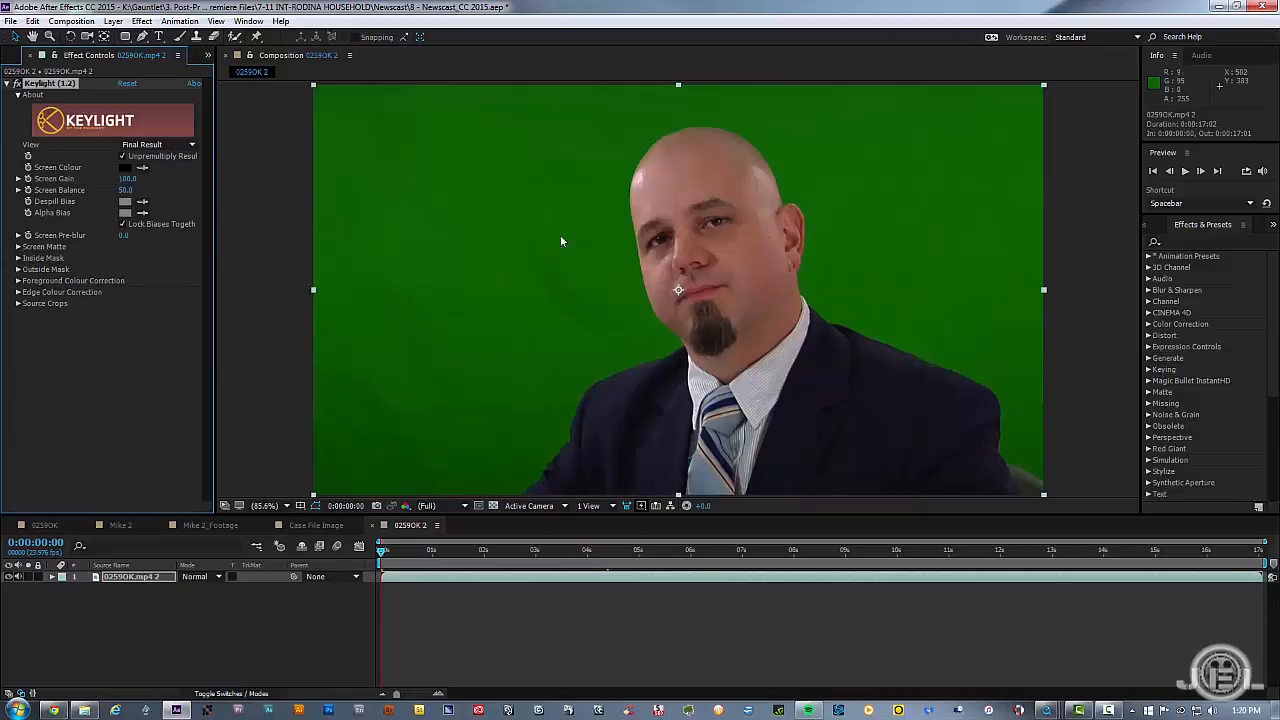
click(142, 167)
click(600, 222)
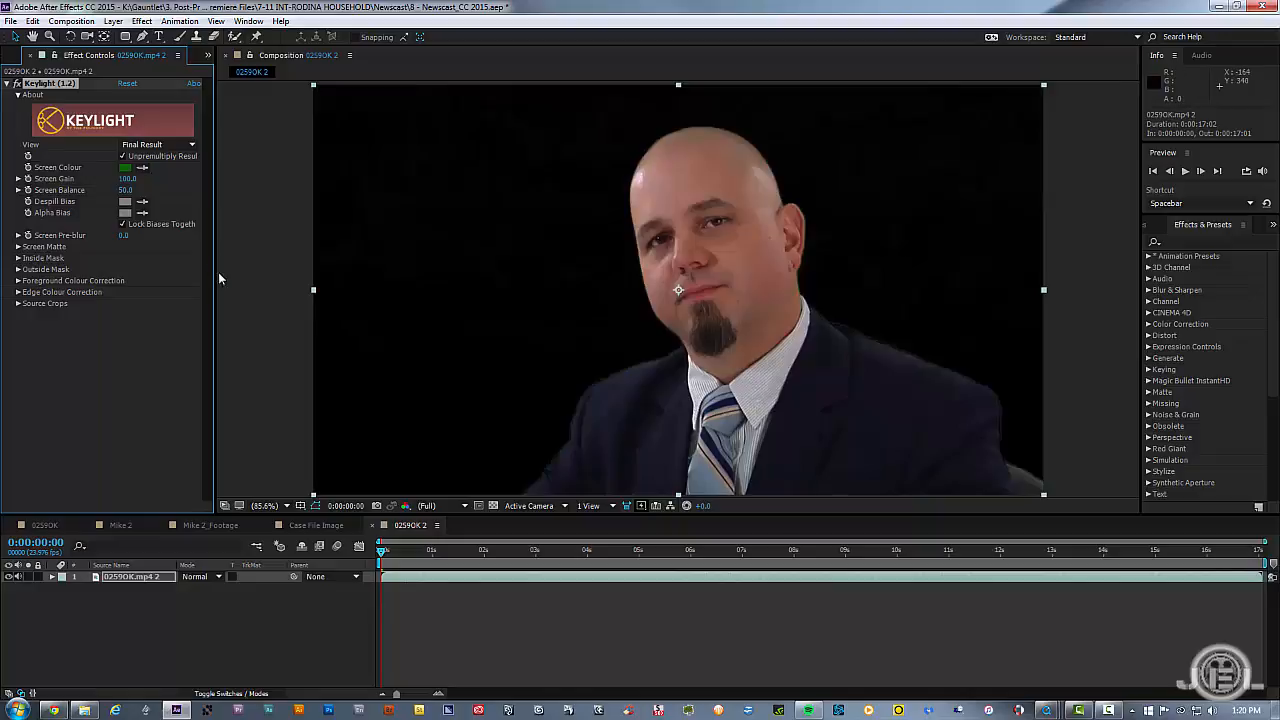
Examine the keyed footage at different magnifications, checking the background and the edges around the man
key(comma)
key(comma)
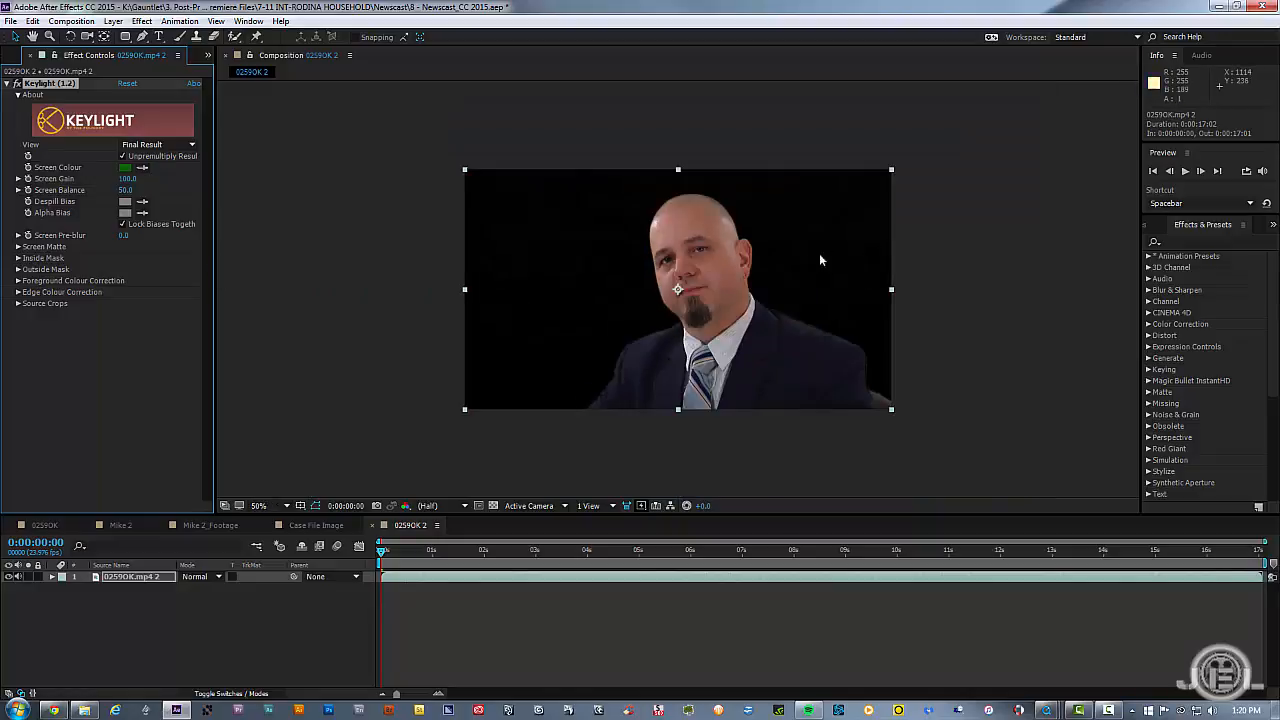
click(985, 246)
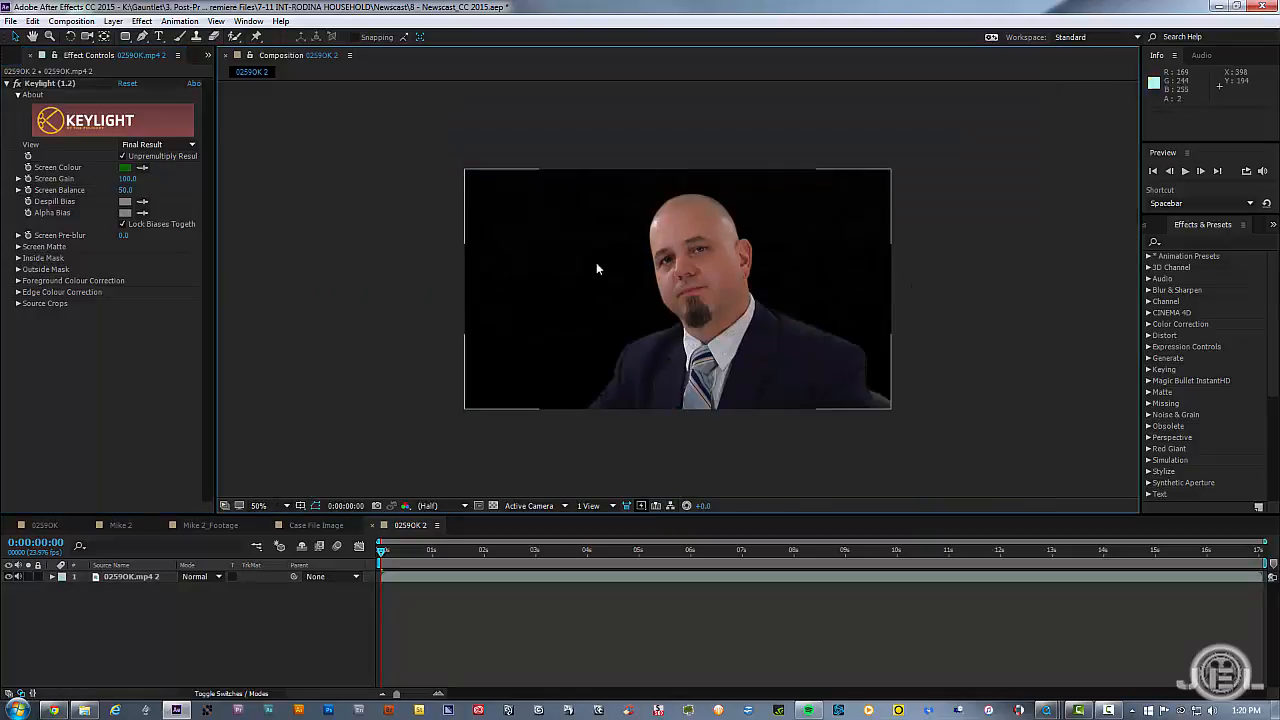
key(period)
key(period)
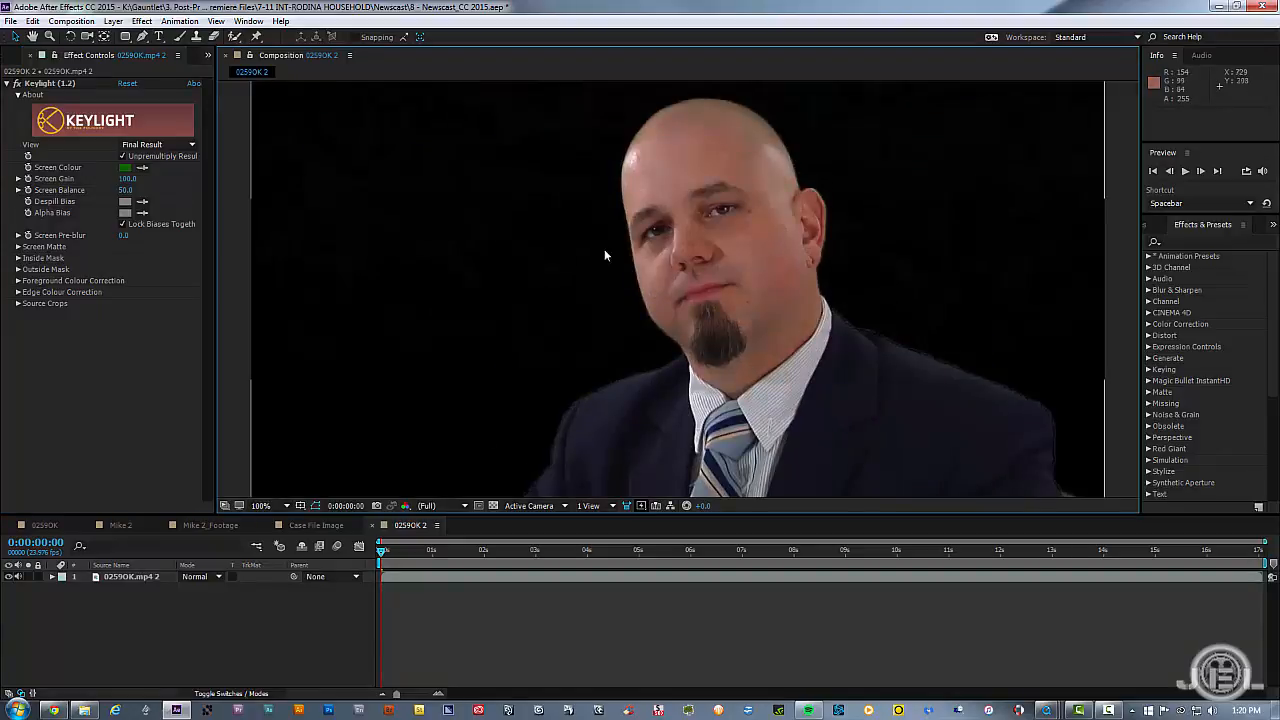
key(comma)
key(comma)
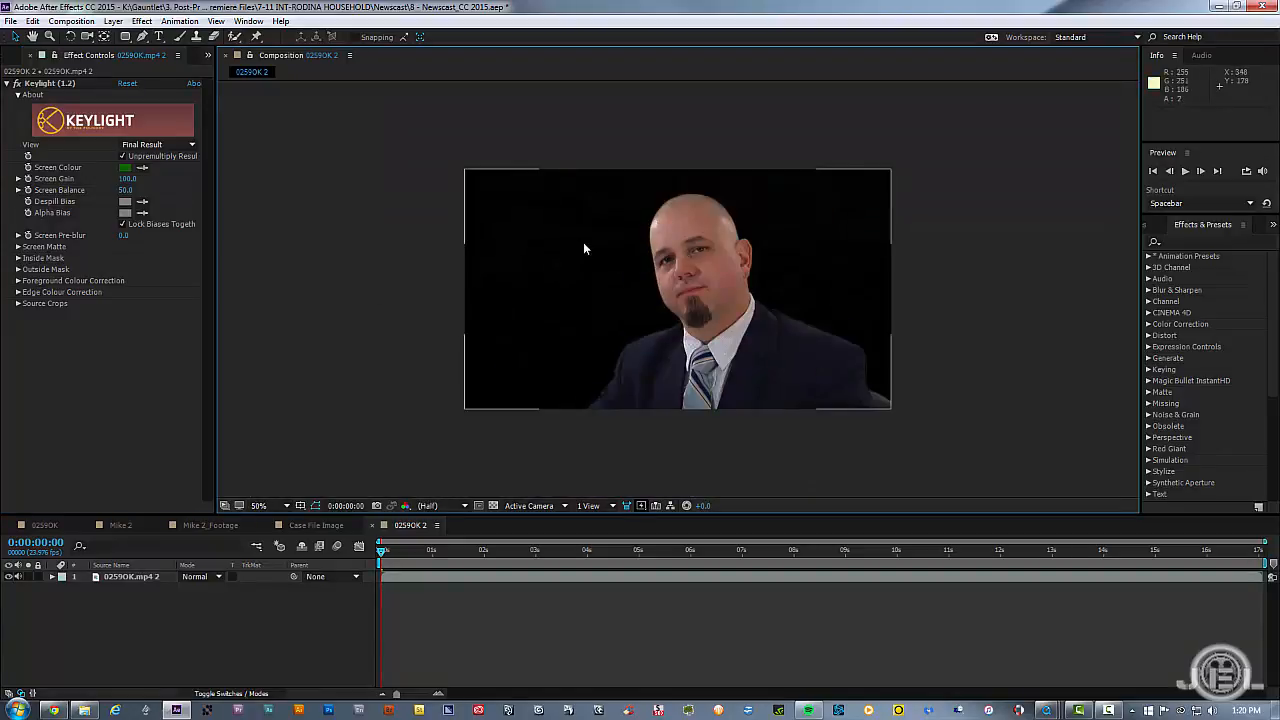
click(244, 237)
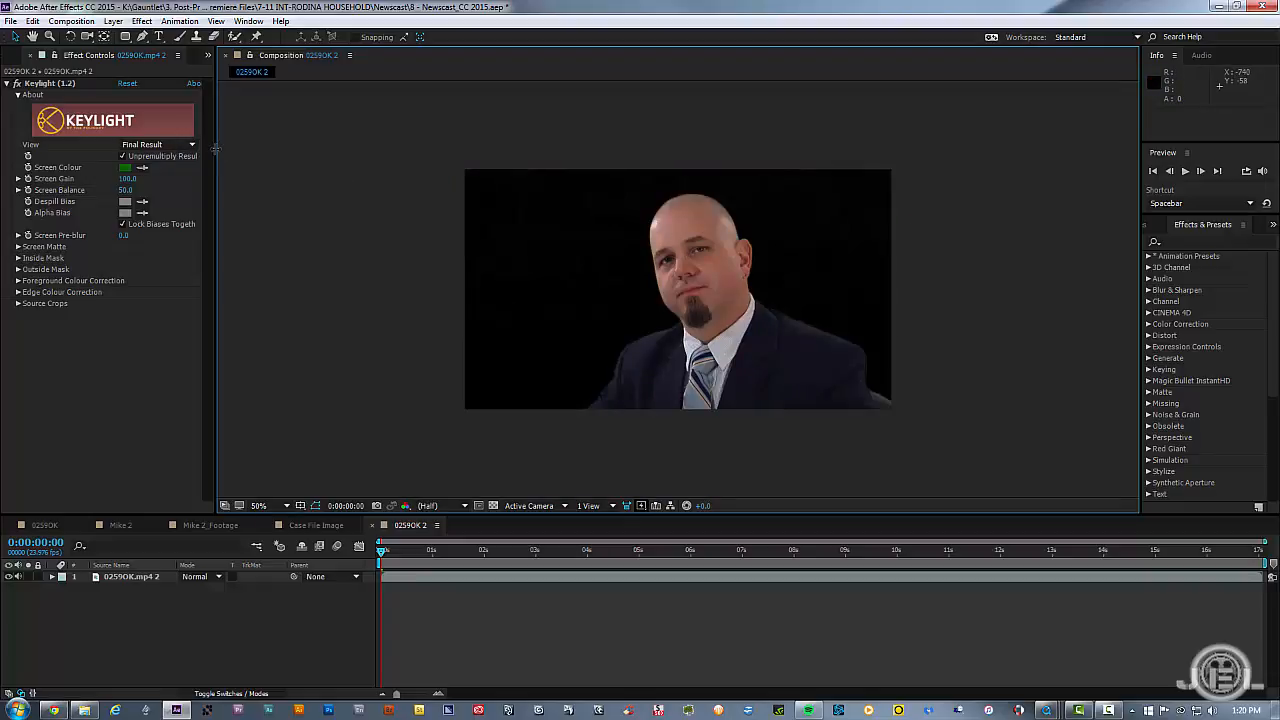
Set Keylight's View to Screen Matte with the whole frame fitted in the viewer
key(shift+/)
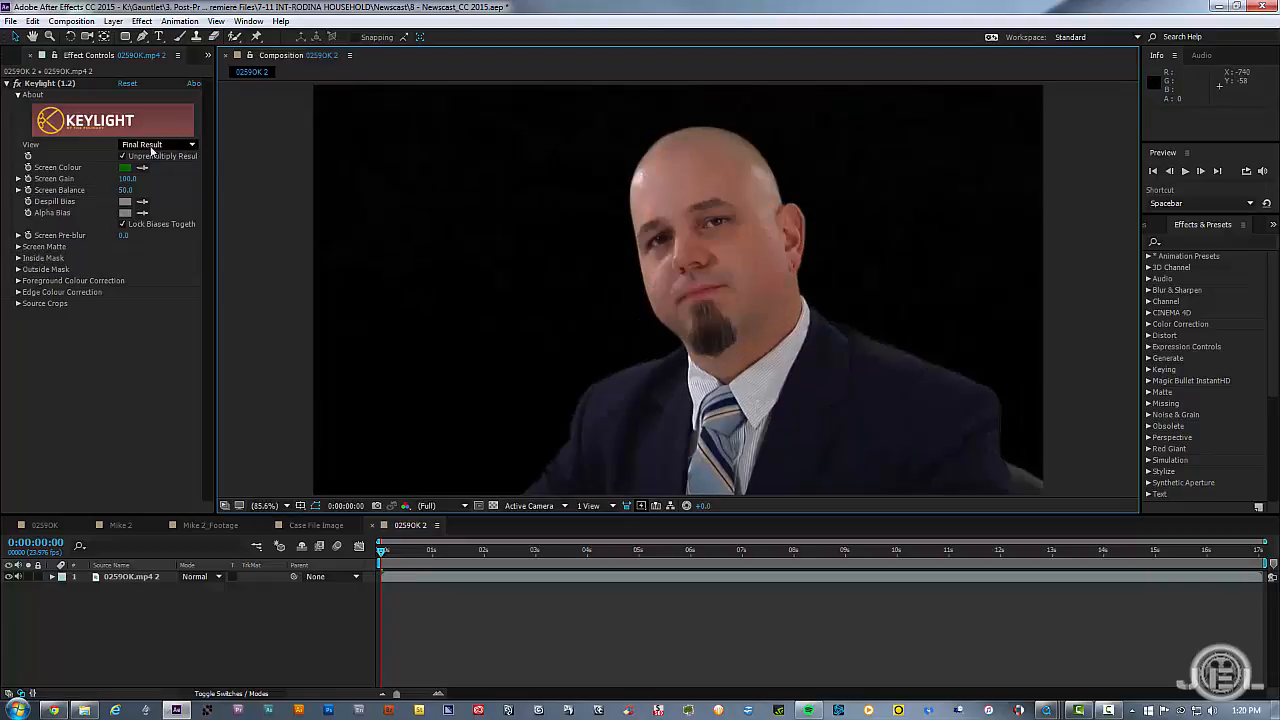
click(152, 145)
click(160, 219)
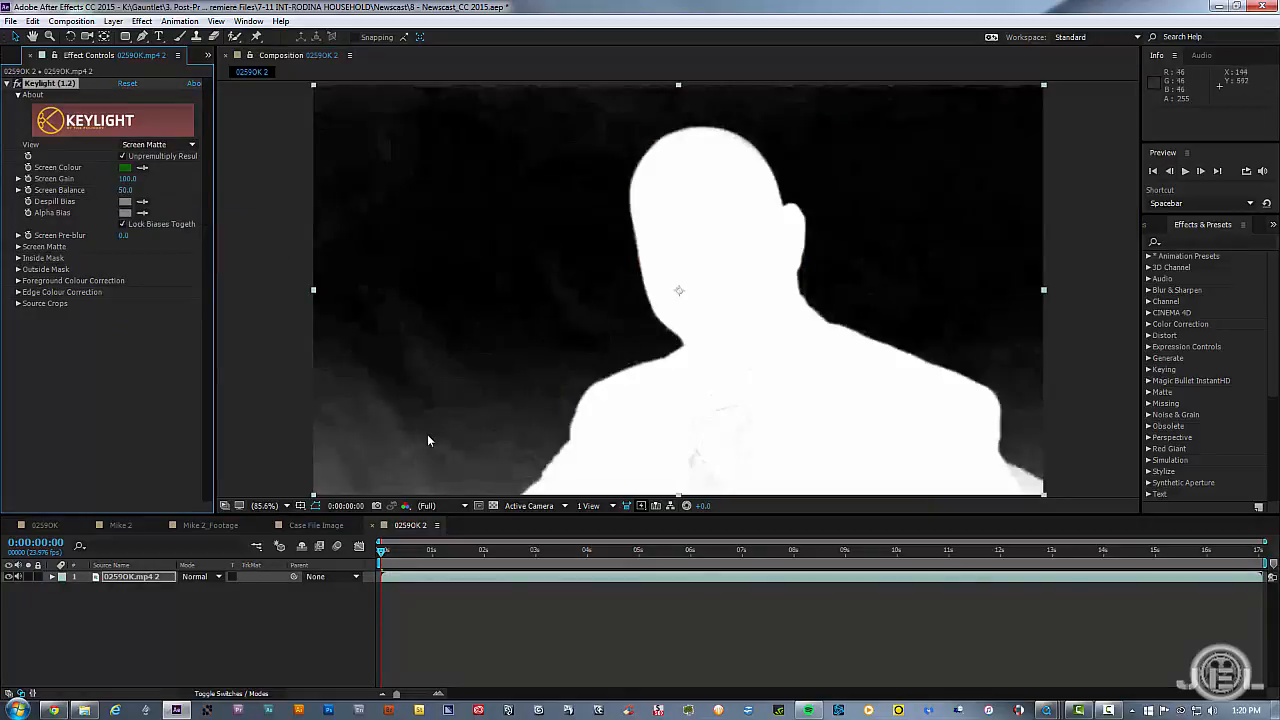
Draw a closed 14-point Pen mask loosely around the man's head and shoulders, extending below the frame
key(comma)
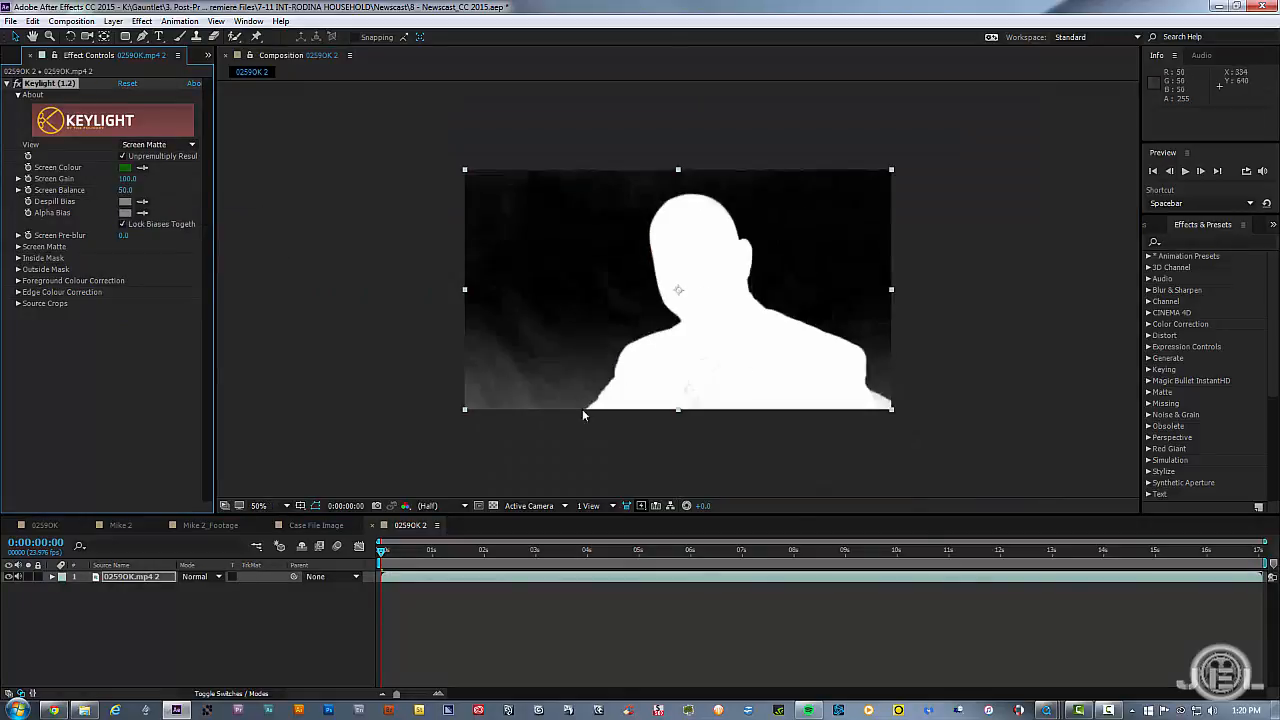
key(g)
click(543, 430)
drag(561, 353, 600, 342)
drag(634, 331, 643, 323)
drag(624, 289, 642, 217)
drag(677, 191, 715, 181)
click(763, 189)
click(775, 232)
click(789, 270)
click(840, 302)
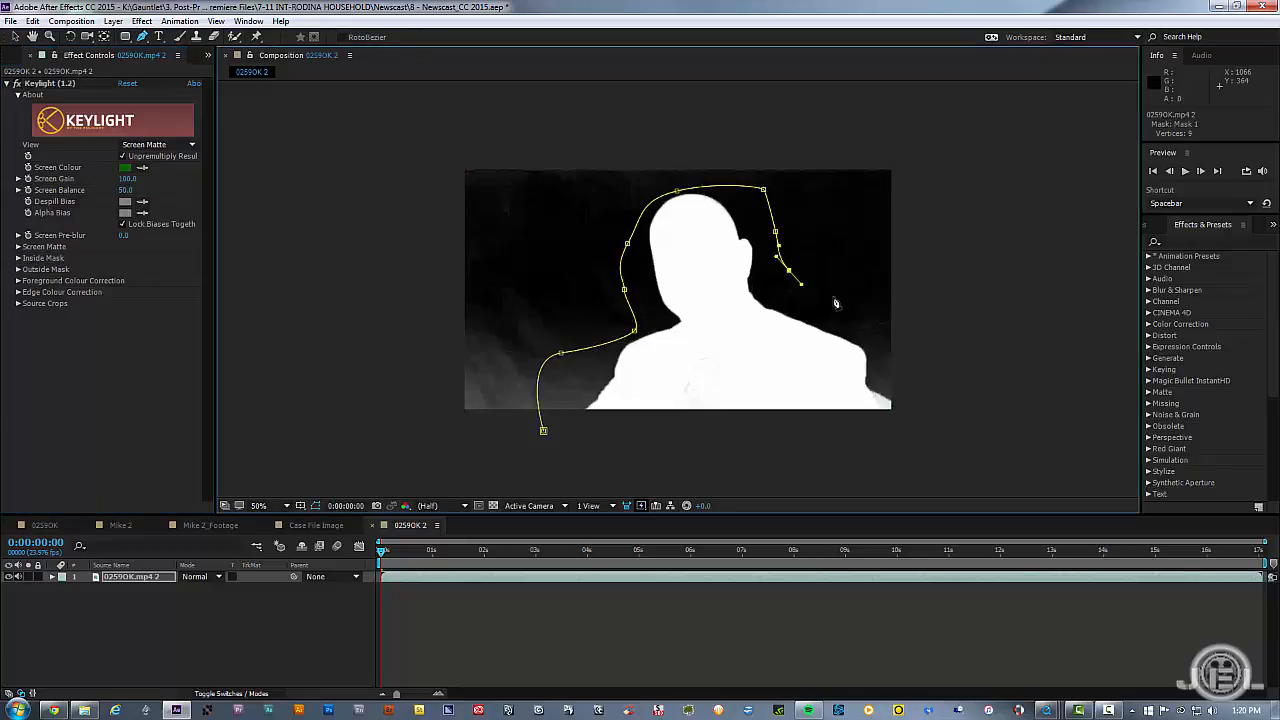
click(906, 351)
click(931, 400)
click(918, 427)
click(677, 433)
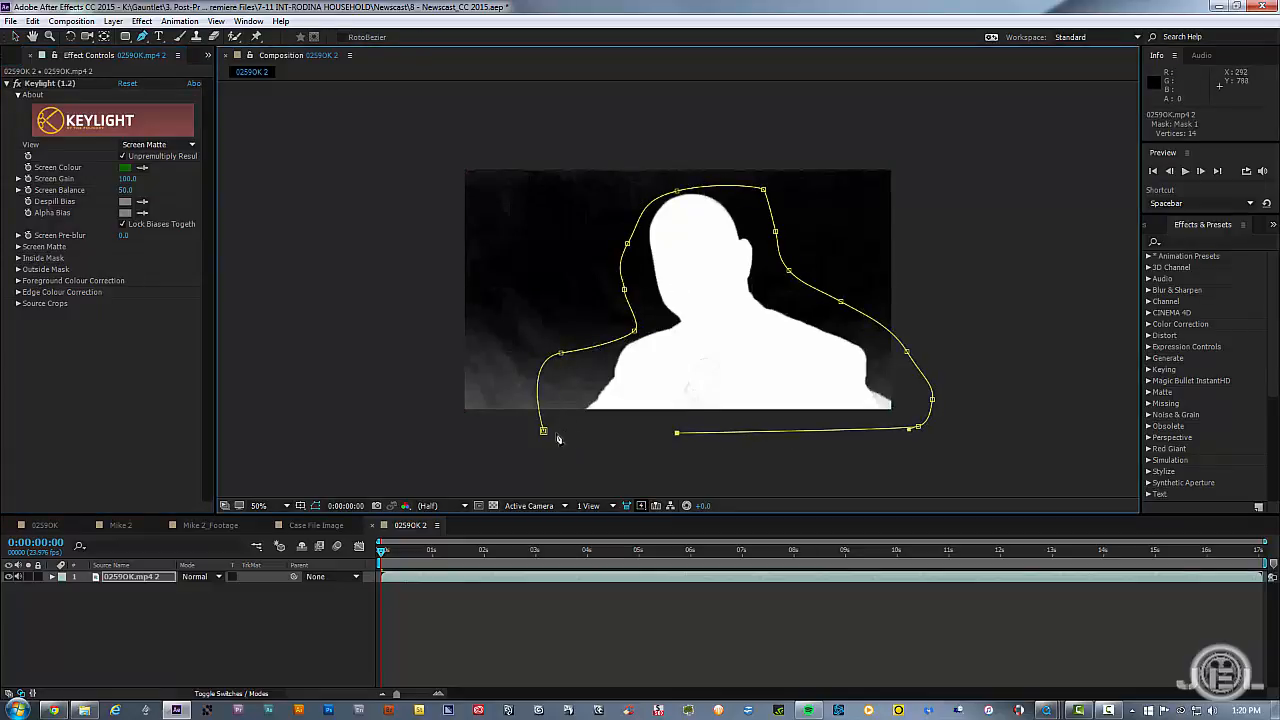
click(543, 430)
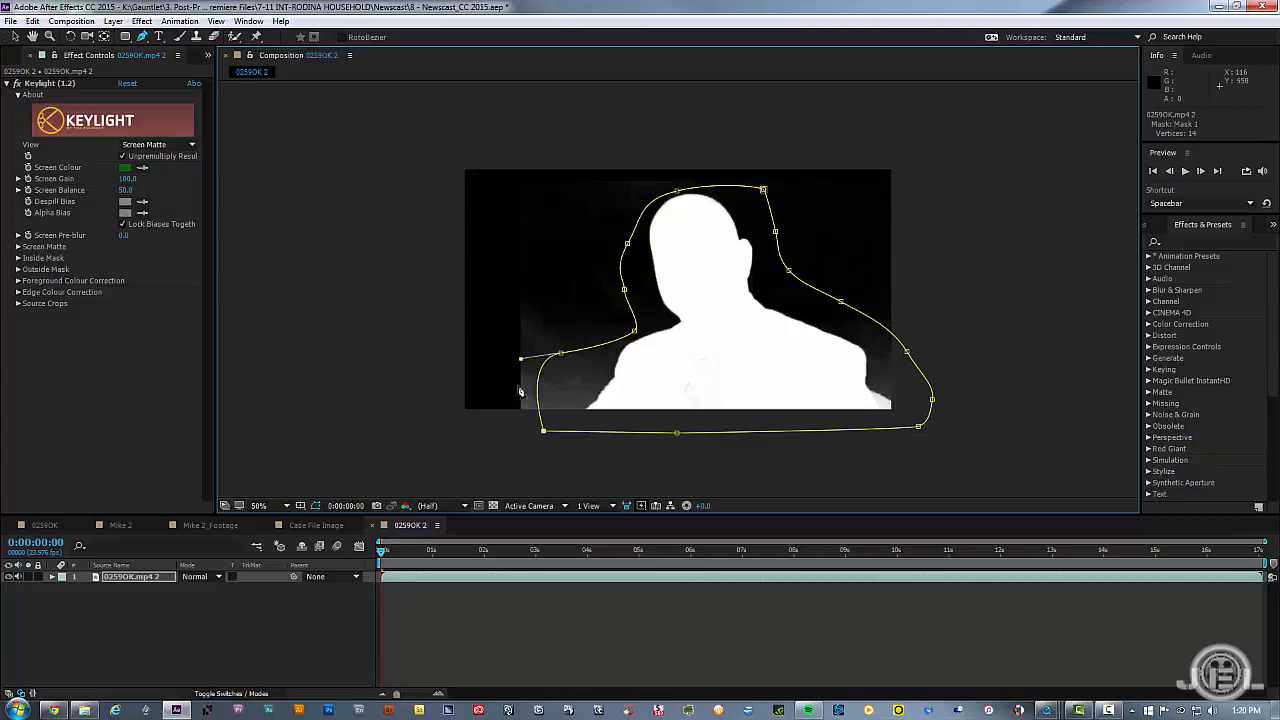
Delete the mask around the man from the footage layer
click(145, 577)
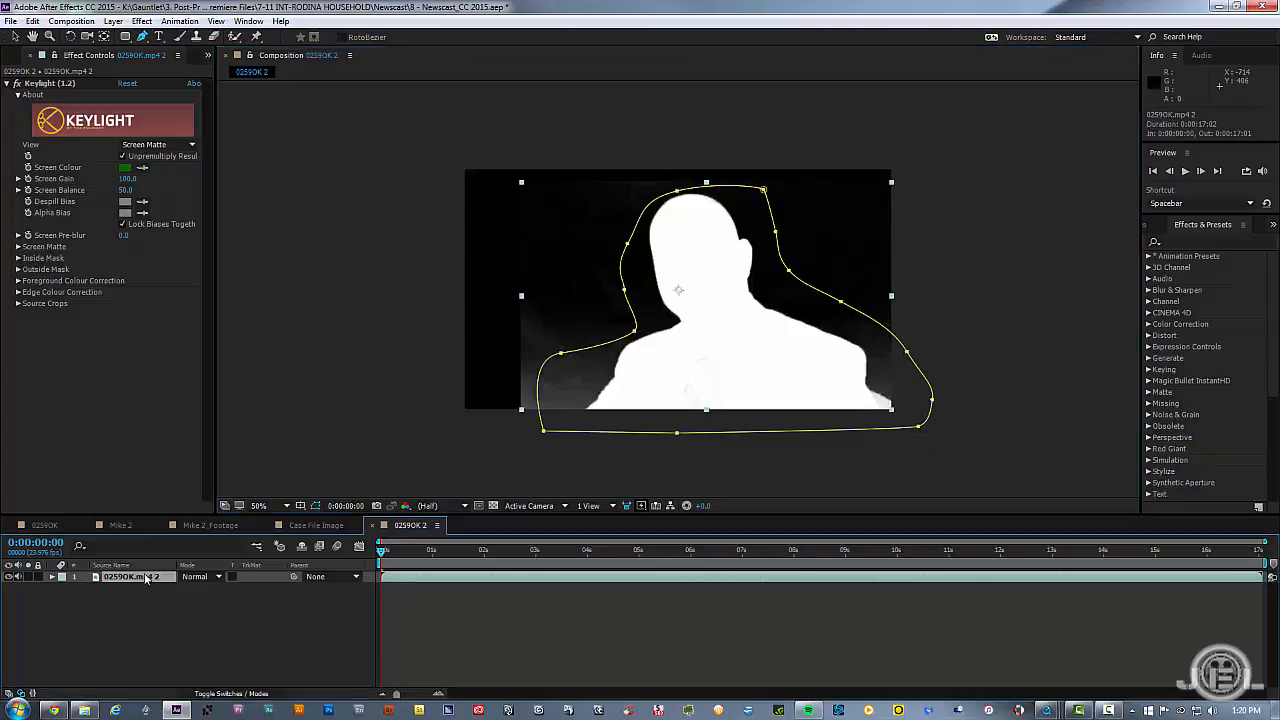
key(m)
click(108, 588)
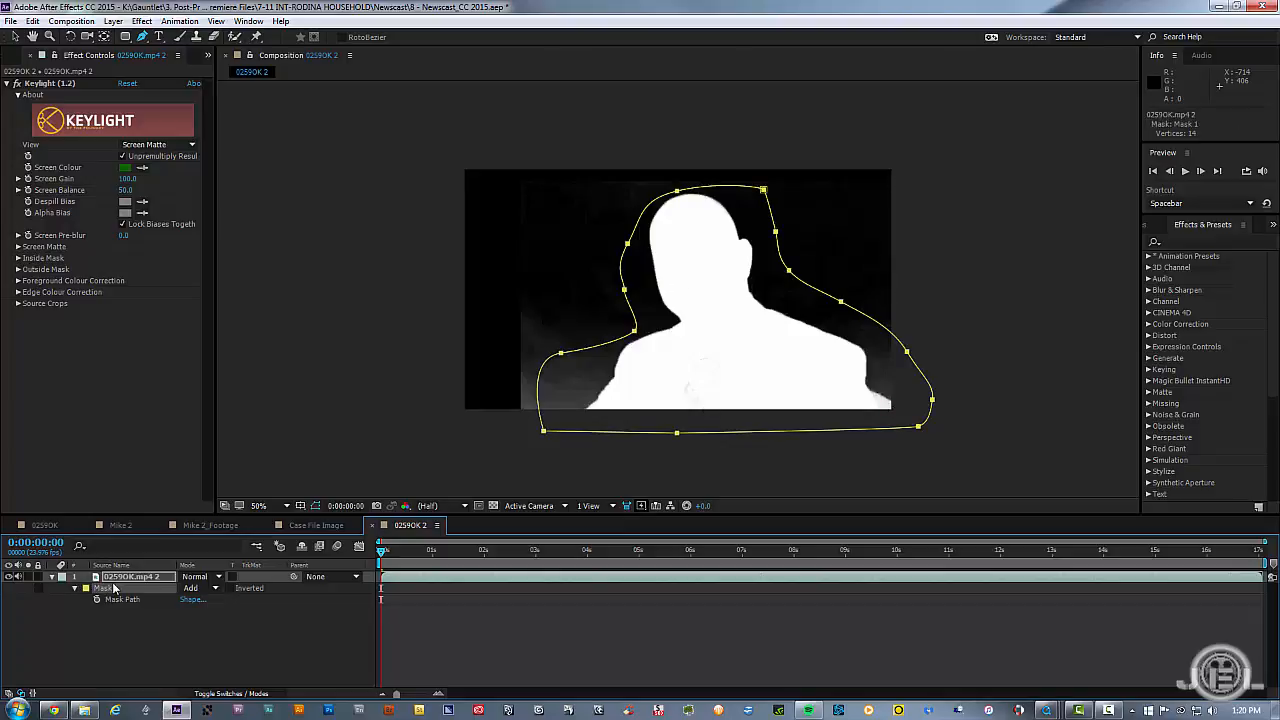
key(Delete)
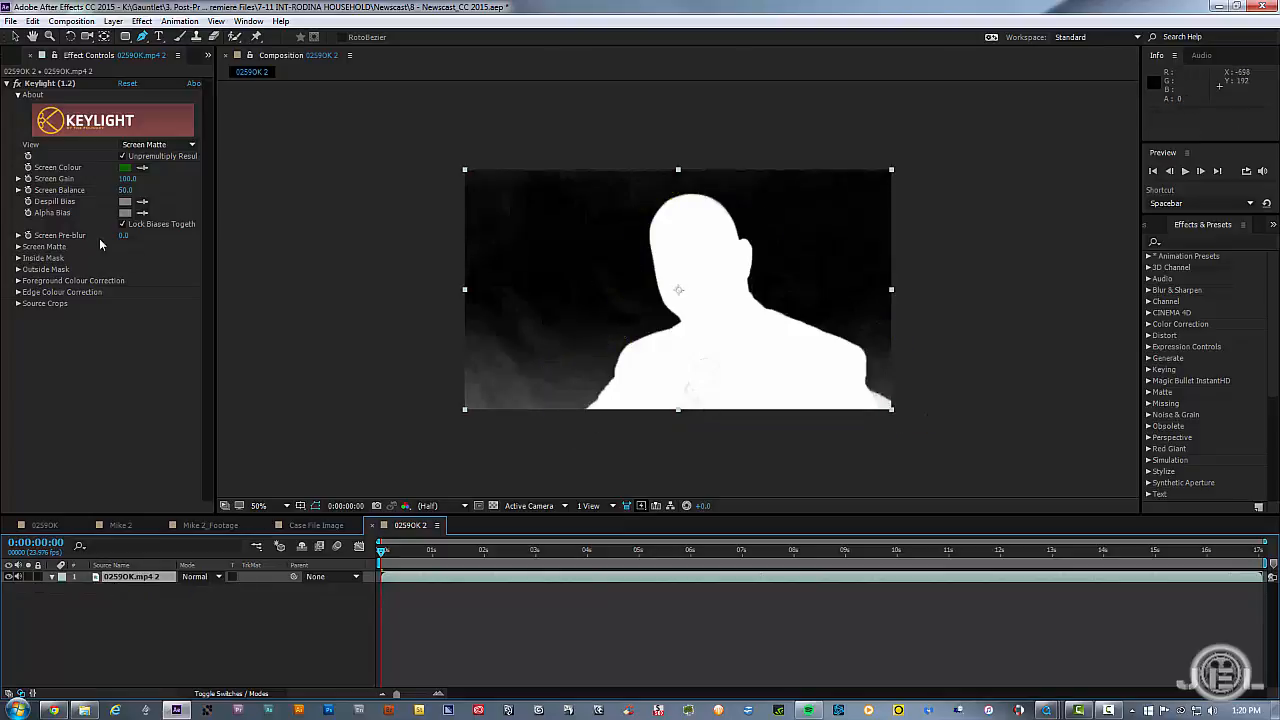
Raise Clip Black in Keylight's Screen Matte settings to 28 to clear the grey haze from the matte's background
key(v)
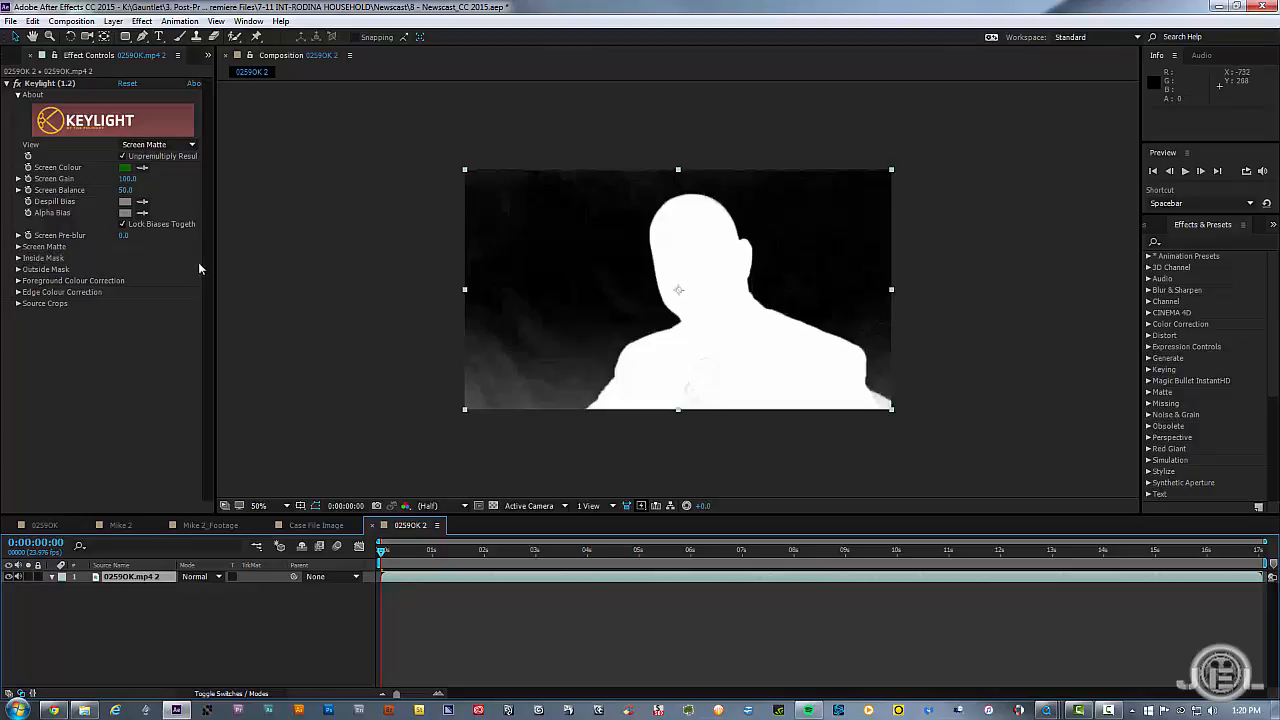
key(alt+slash)
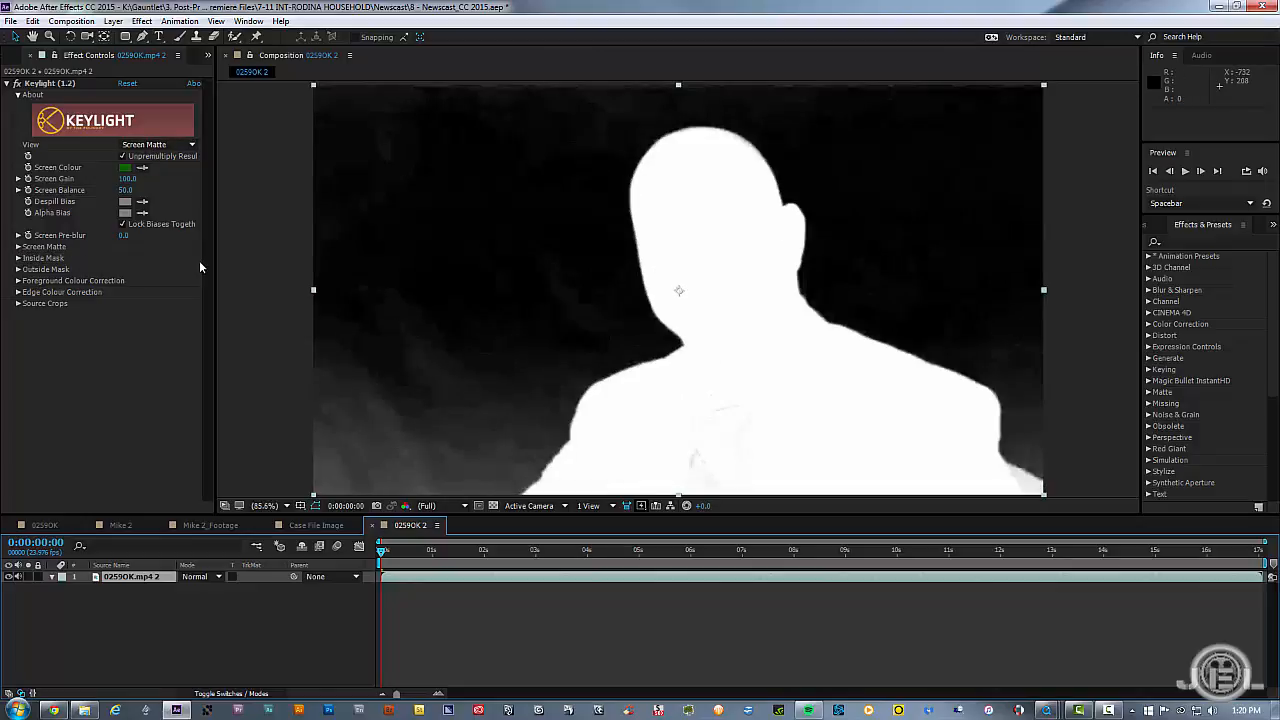
click(18, 247)
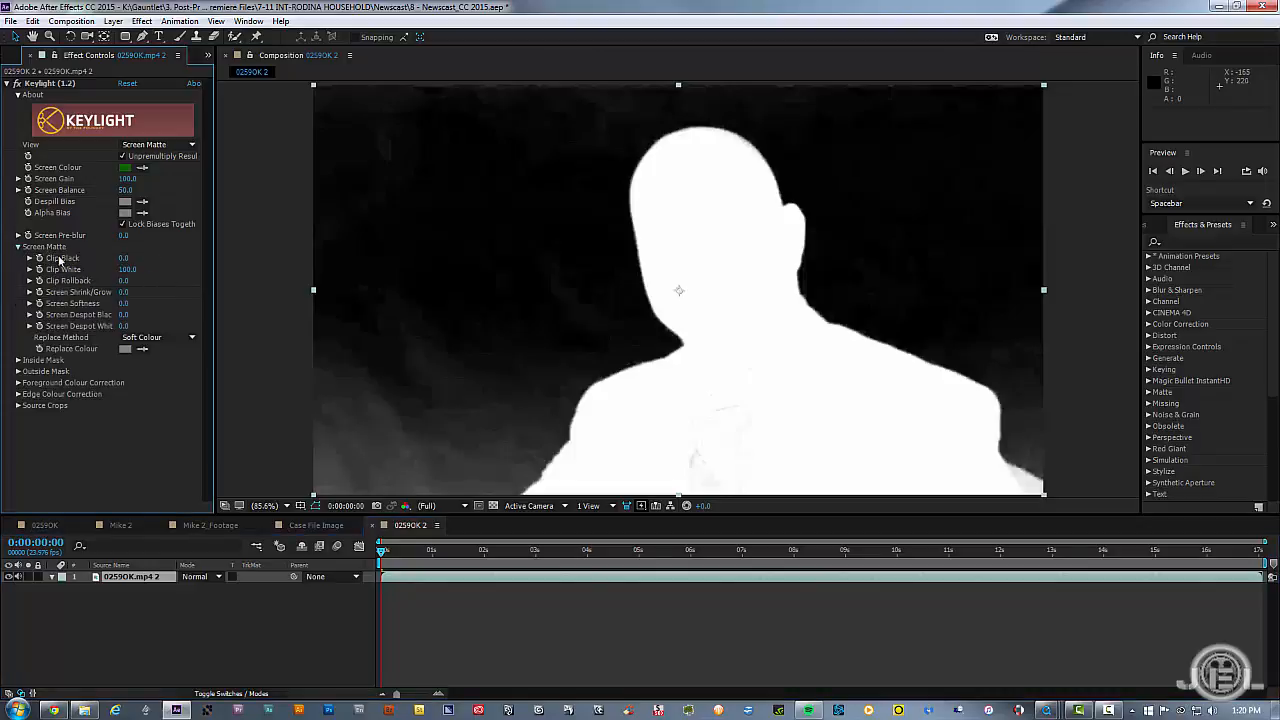
click(123, 258)
text(20)
key(Return)
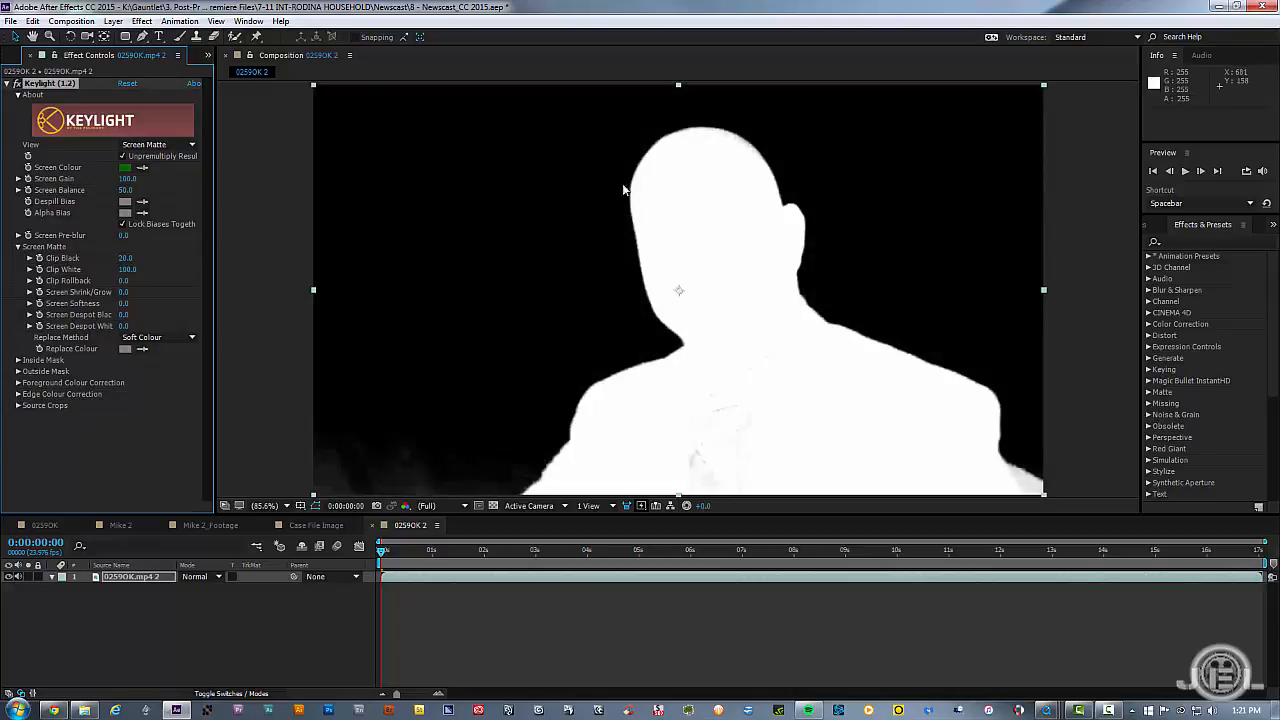
drag(125, 258, 218, 261)
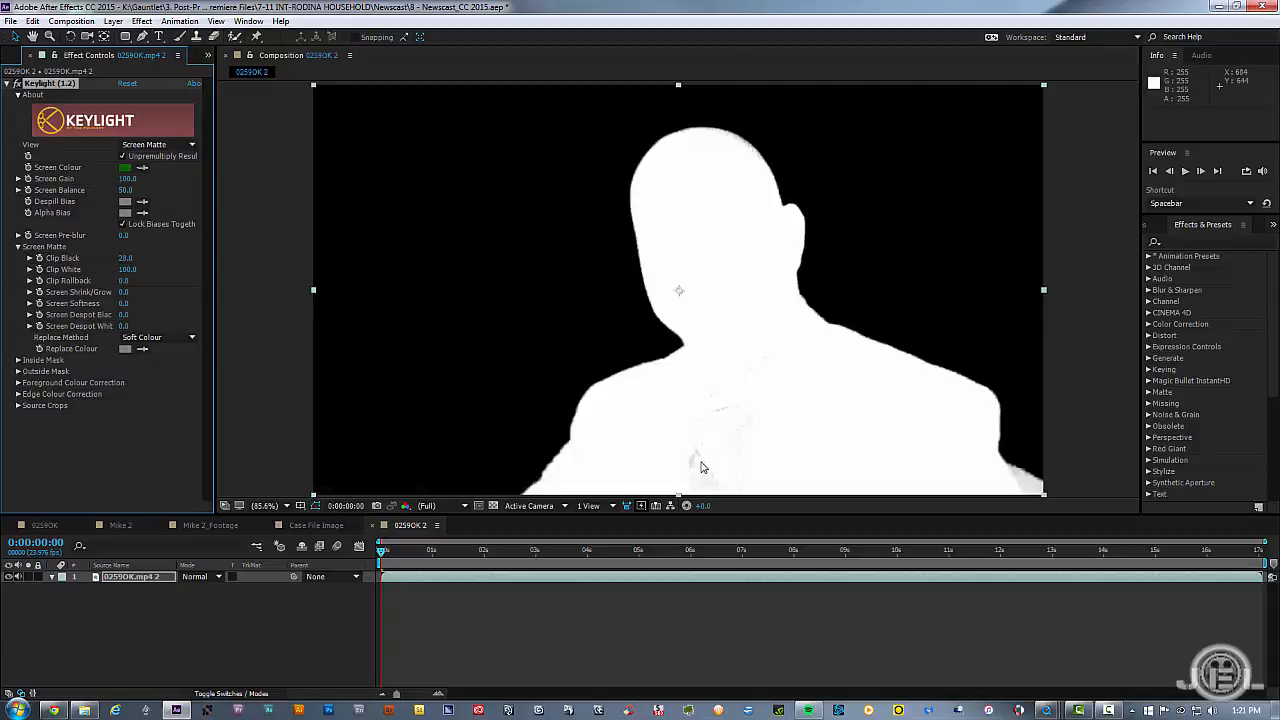
Lower Keylight's Clip White to 90 to make the man's silhouette solid white
click(127, 269)
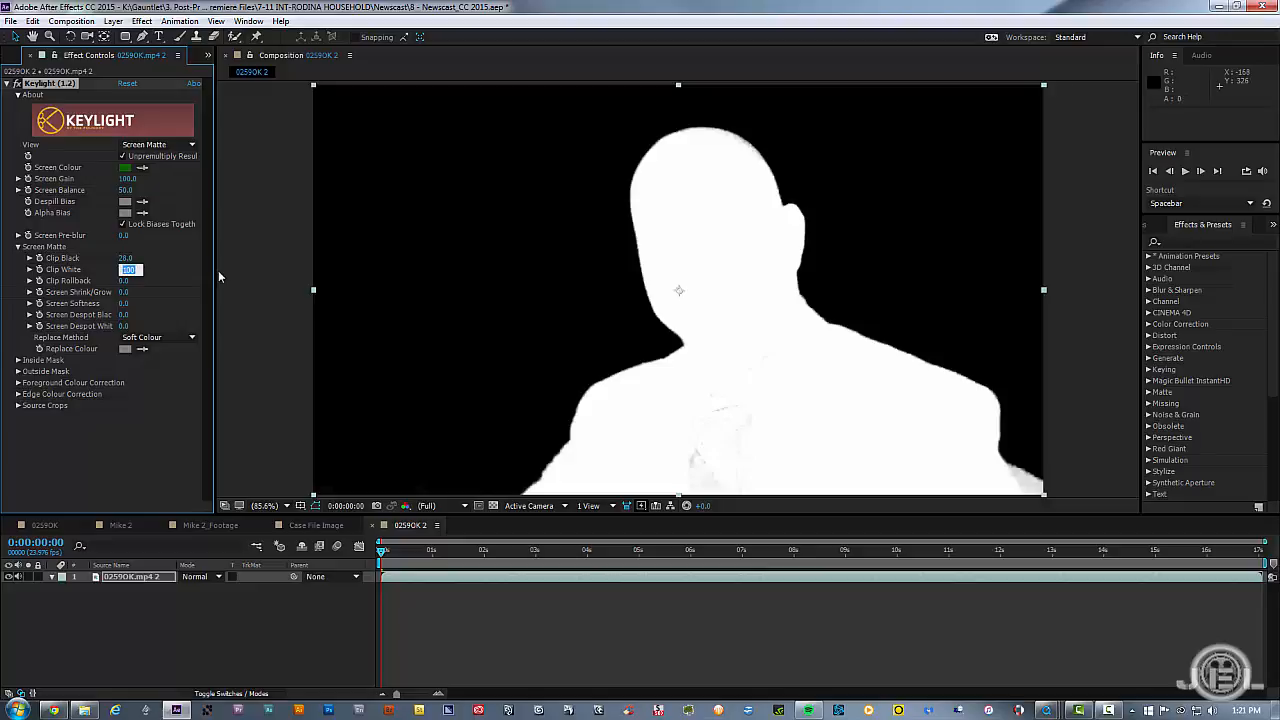
text(95)
key(Return)
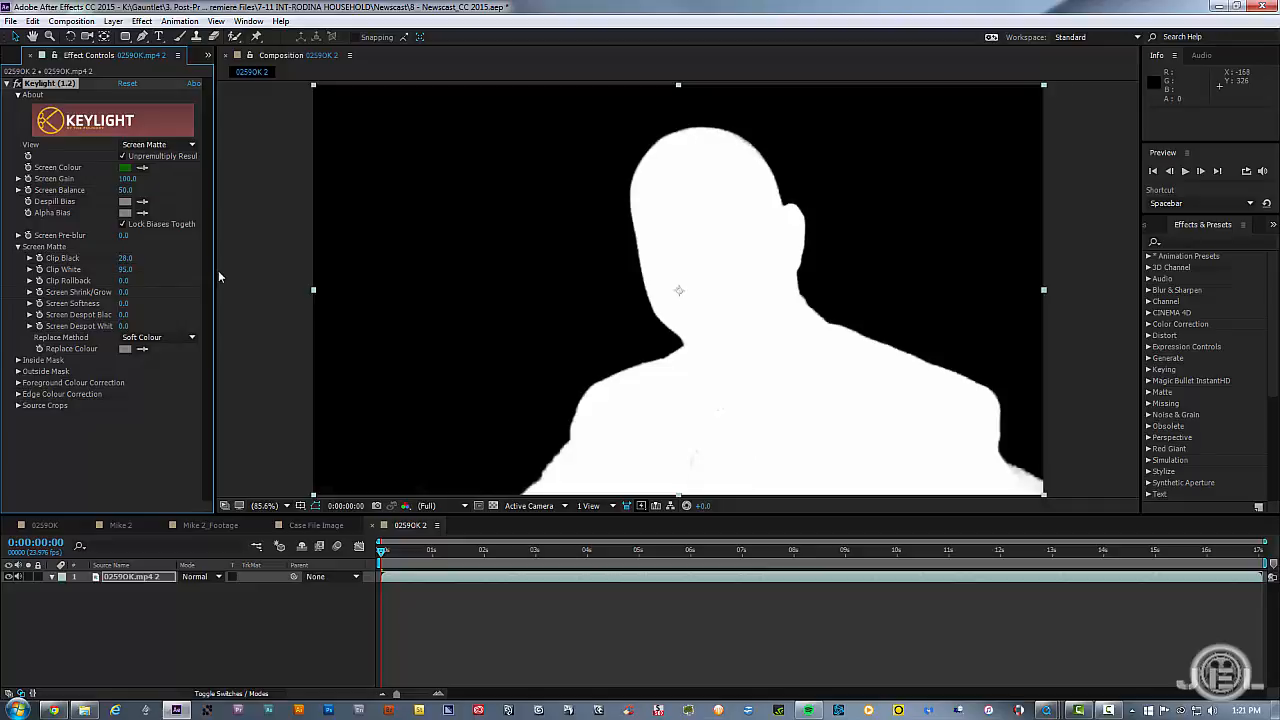
click(126, 271)
text(90)
key(Return)
drag(959, 255, 919, 237)
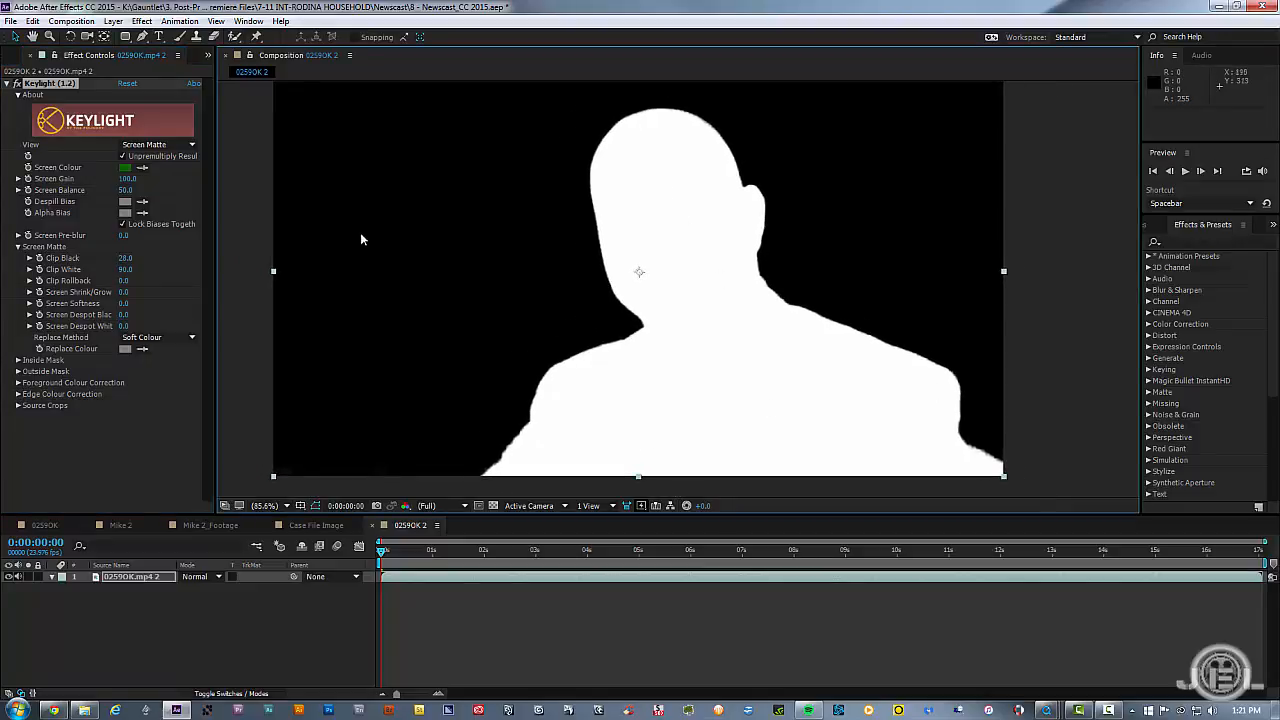
key(h)
drag(657, 231, 678, 252)
key(v)
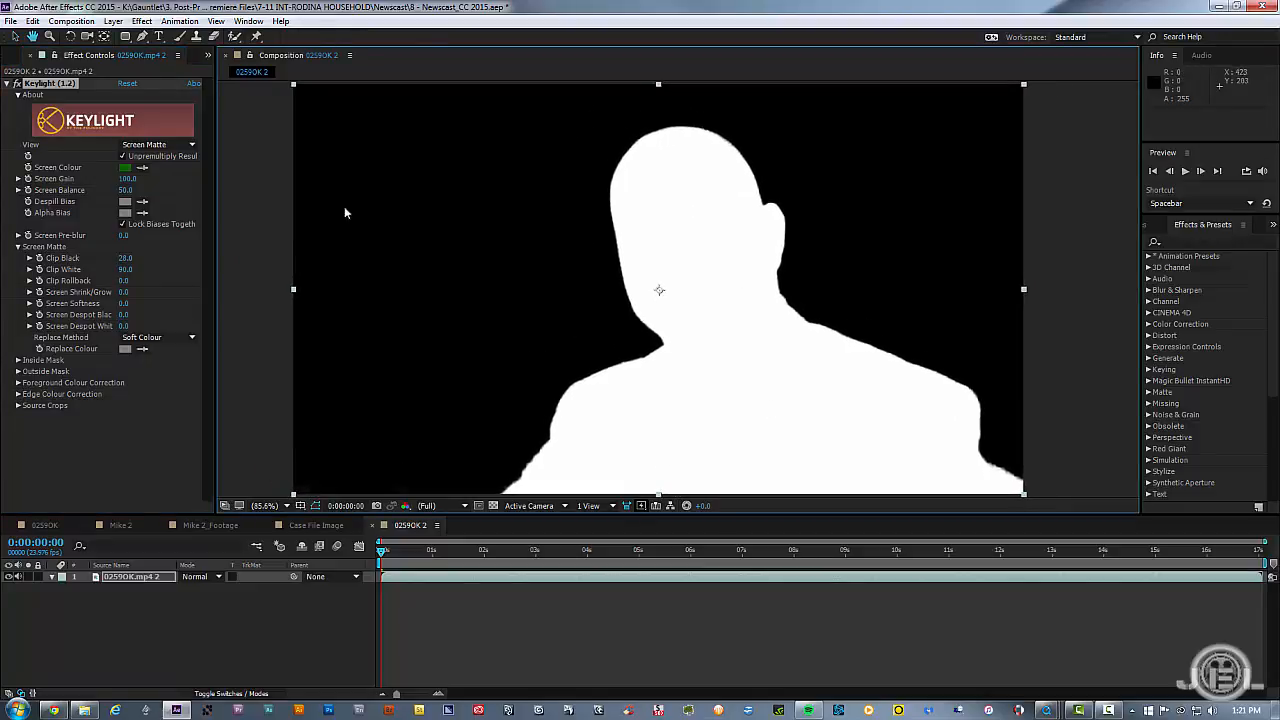
drag(124, 269, 56, 274)
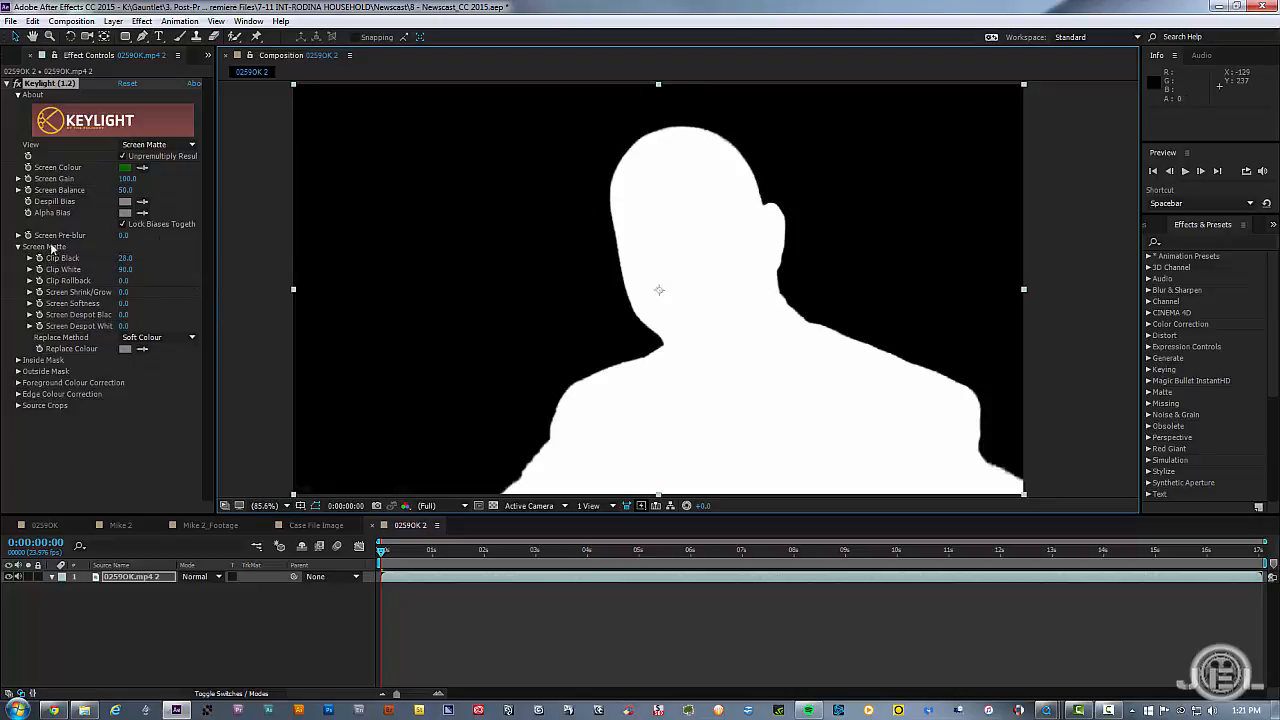
Set Keylight's View to Final Result and check the keyed footage up to 0:00:03:05
click(16, 247)
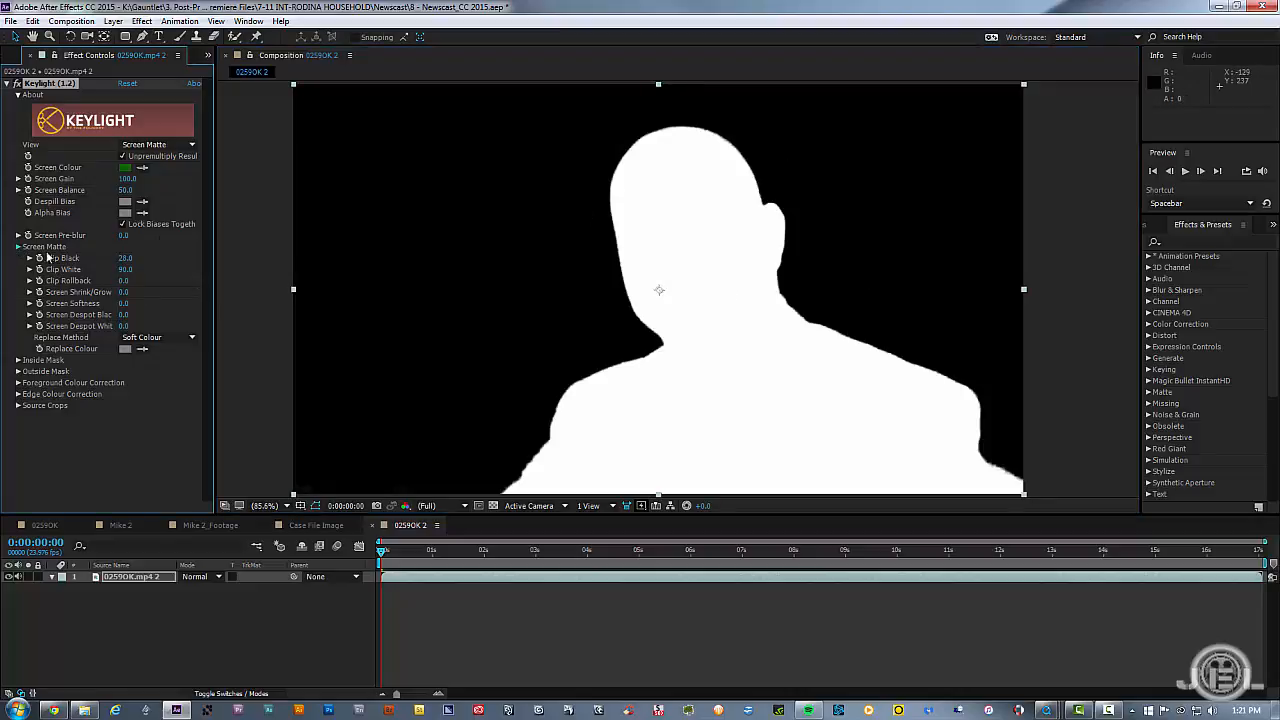
click(150, 145)
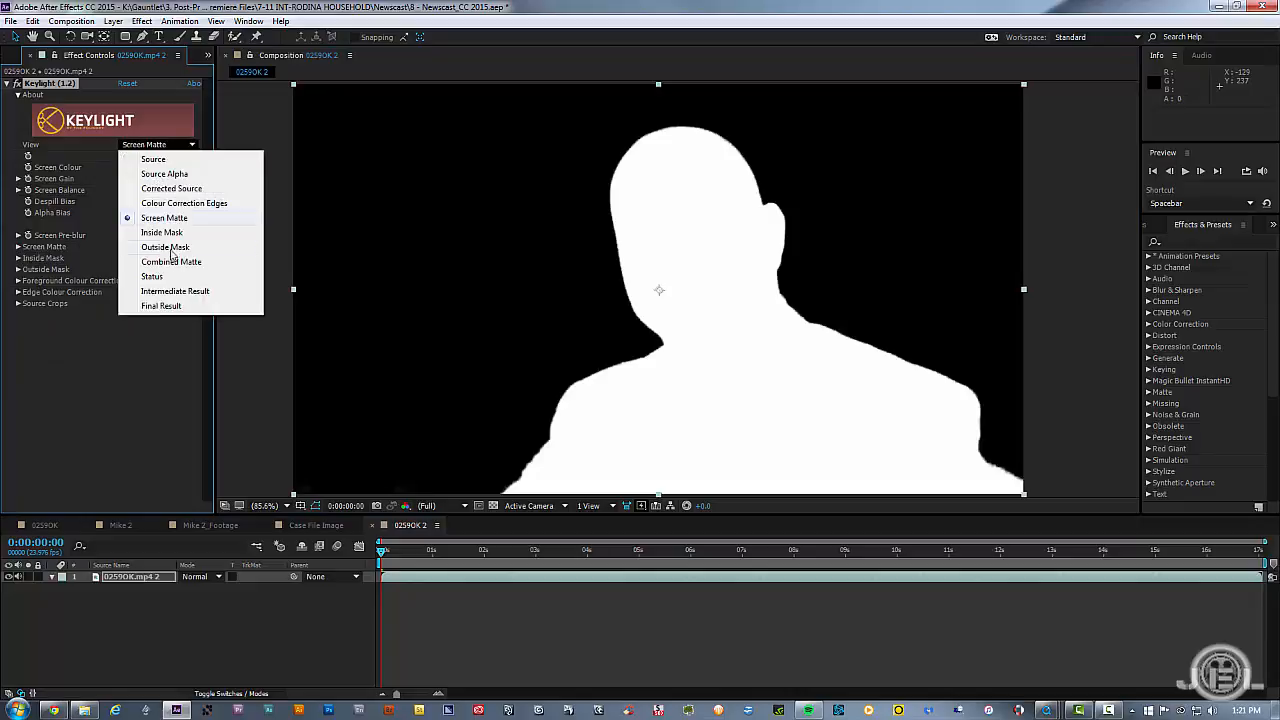
click(170, 305)
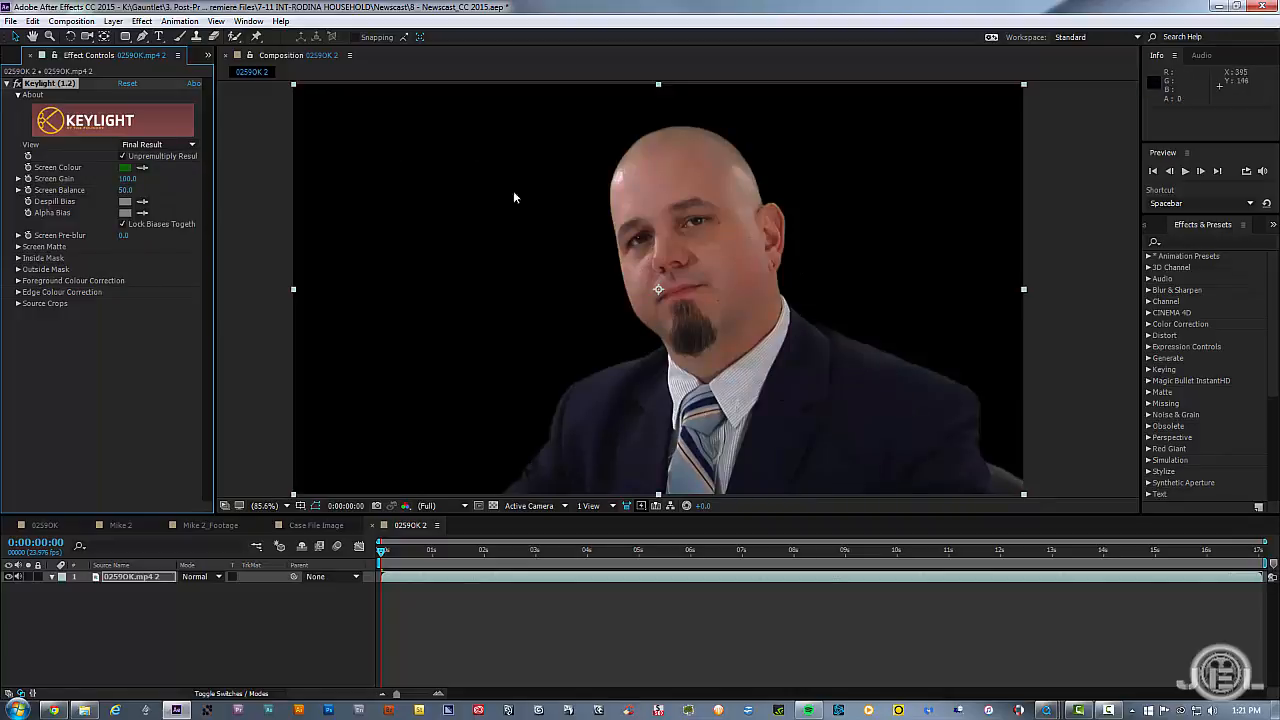
drag(395, 565, 546, 560)
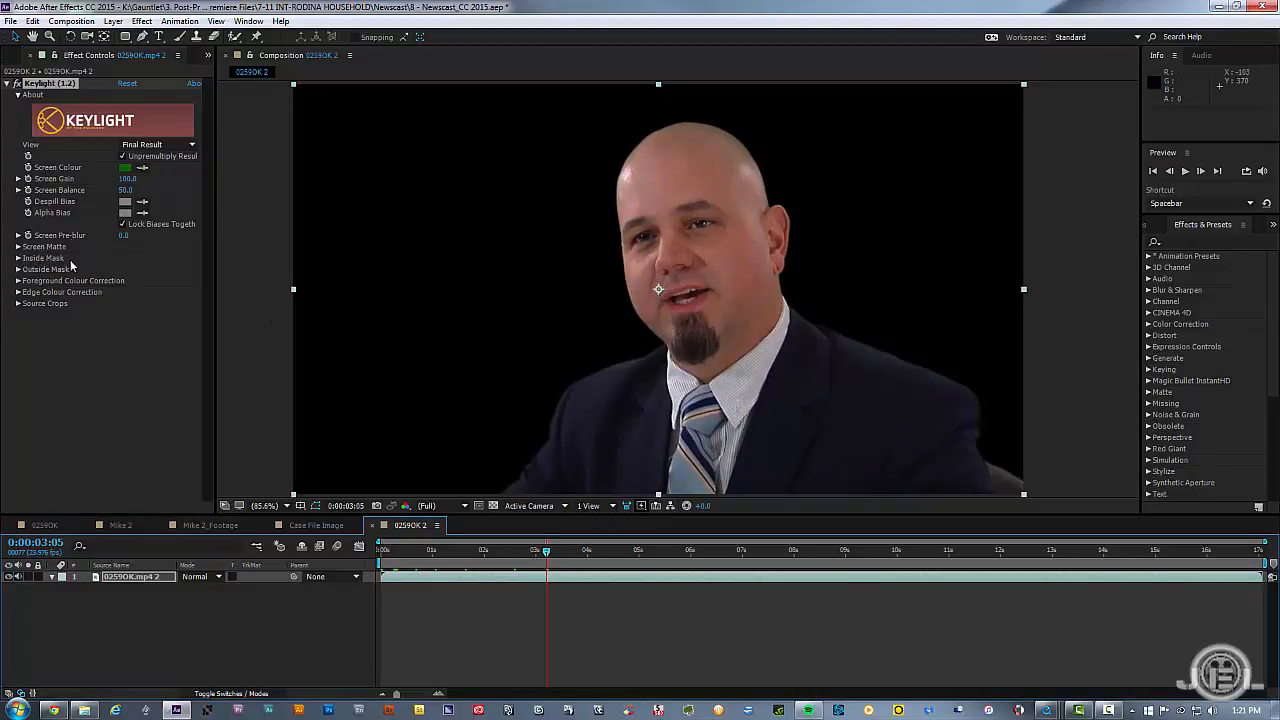
Examine Keylight's Inside Mask settings and its Replace Method options
click(17, 258)
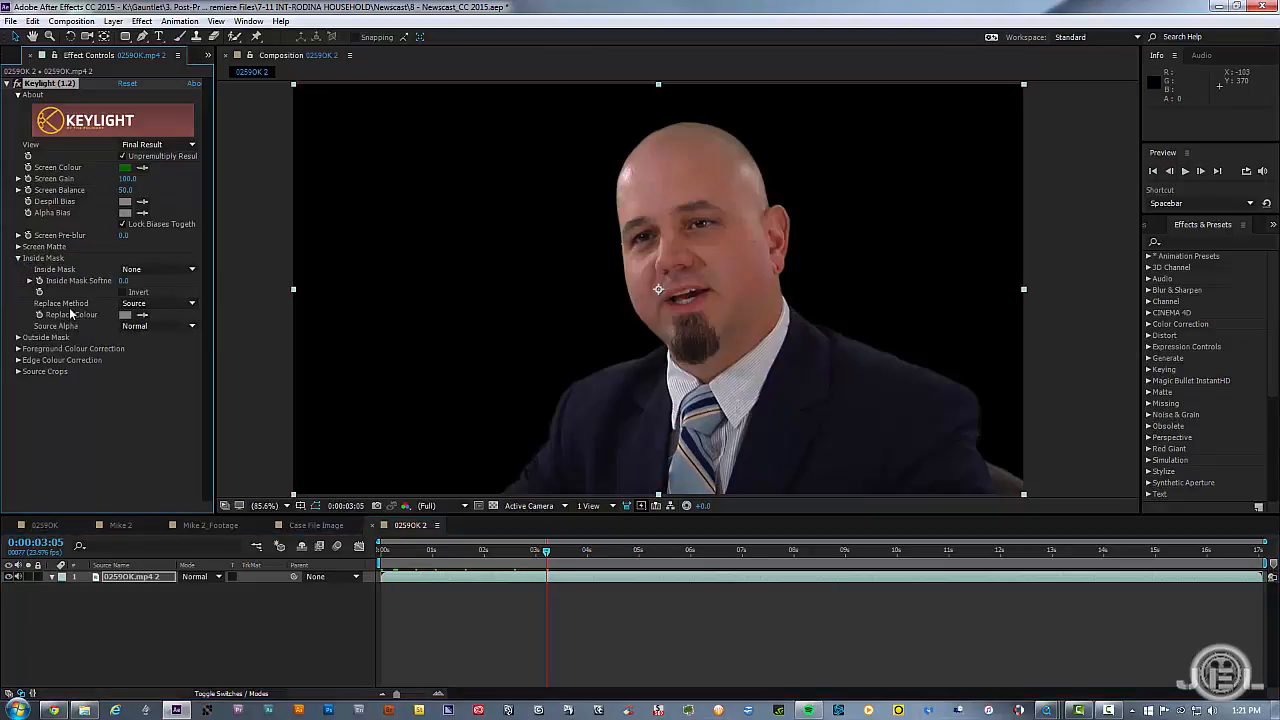
click(150, 303)
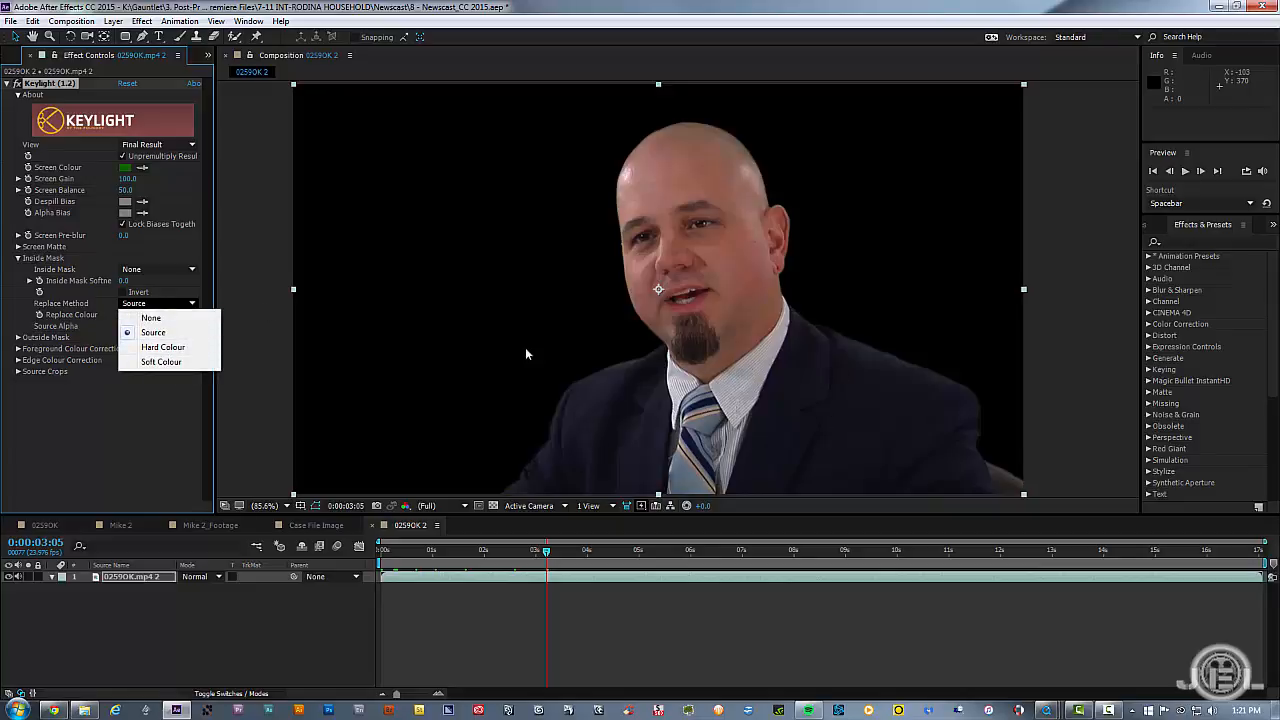
click(155, 426)
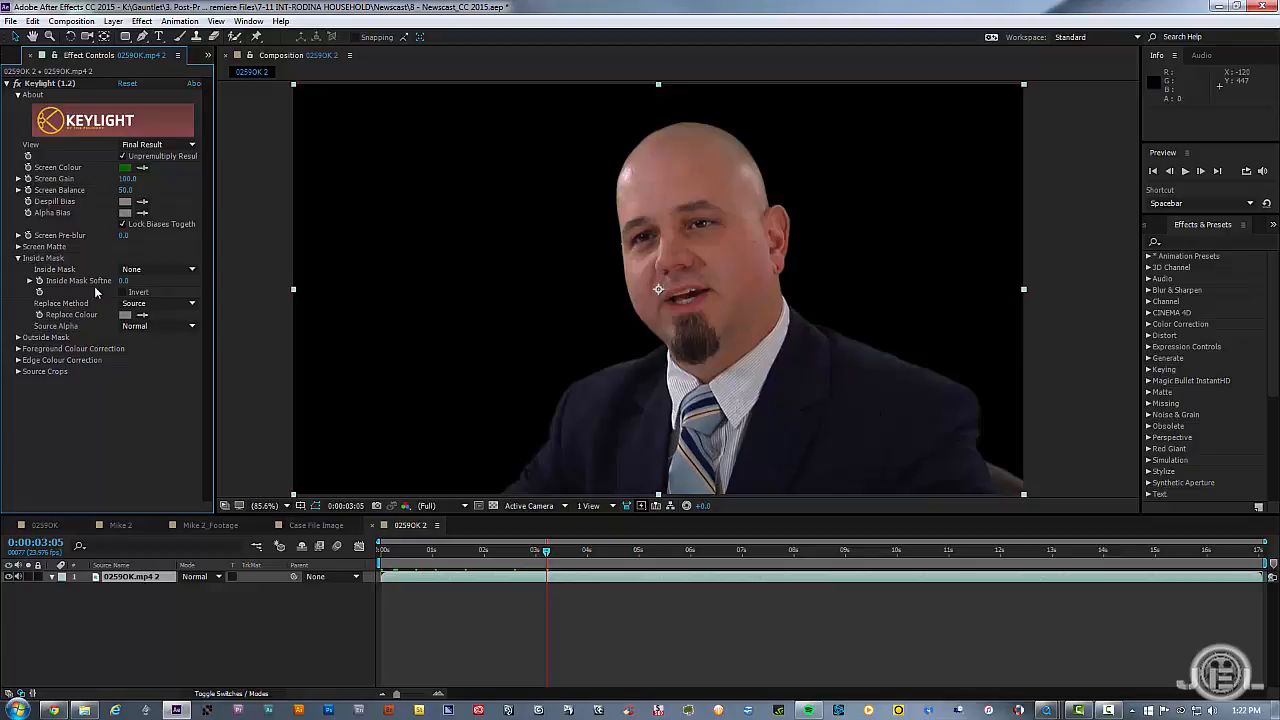
click(18, 259)
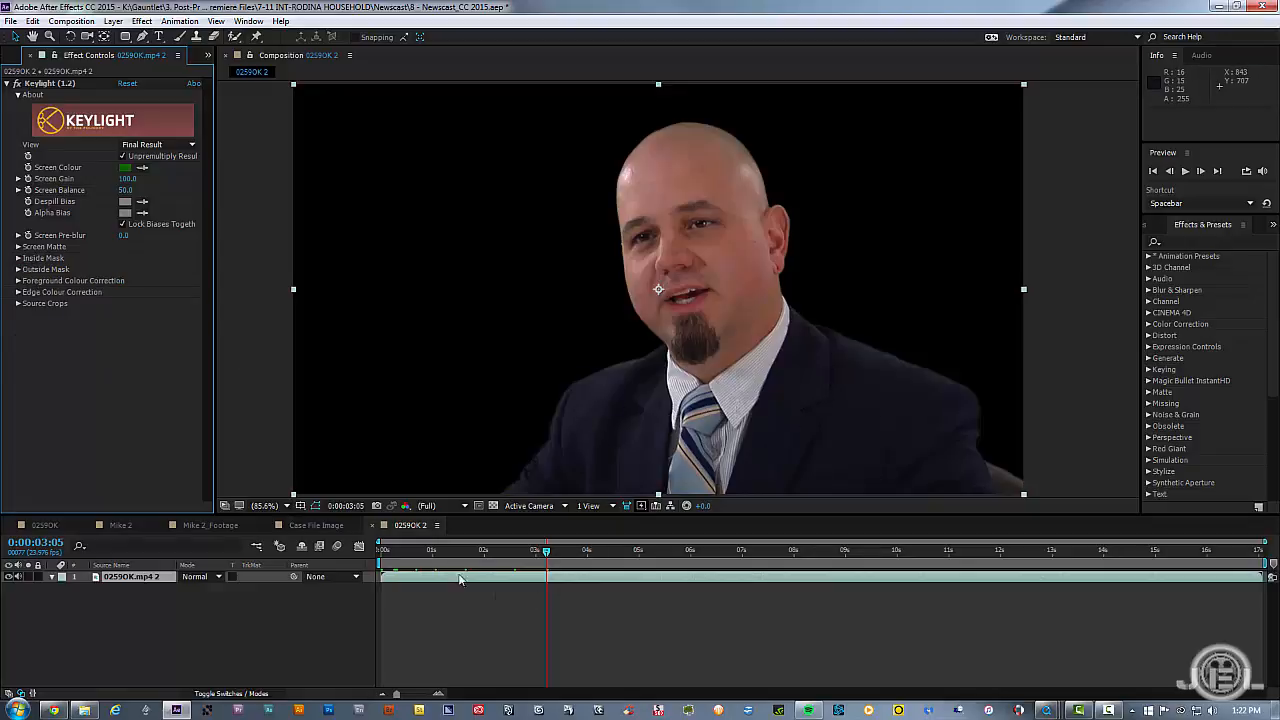
Play back the keyed footage from about two seconds to check the result in motion
click(484, 550)
key(space)
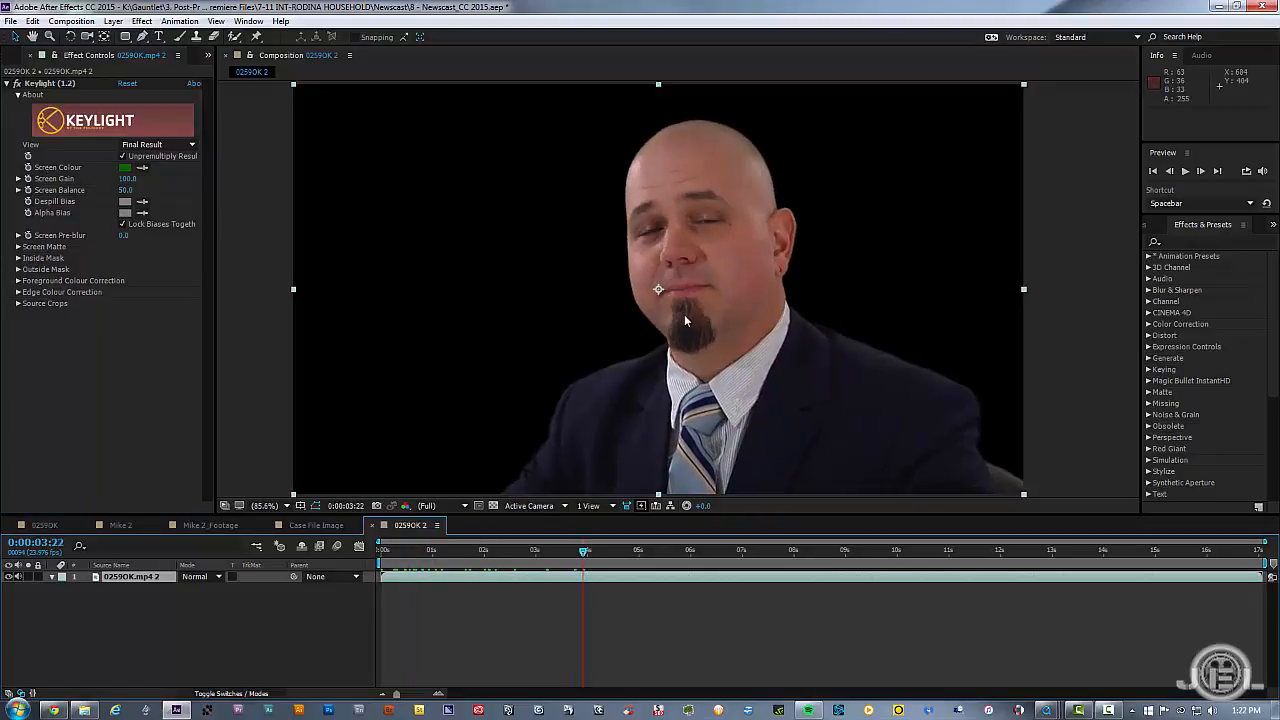
click(745, 626)
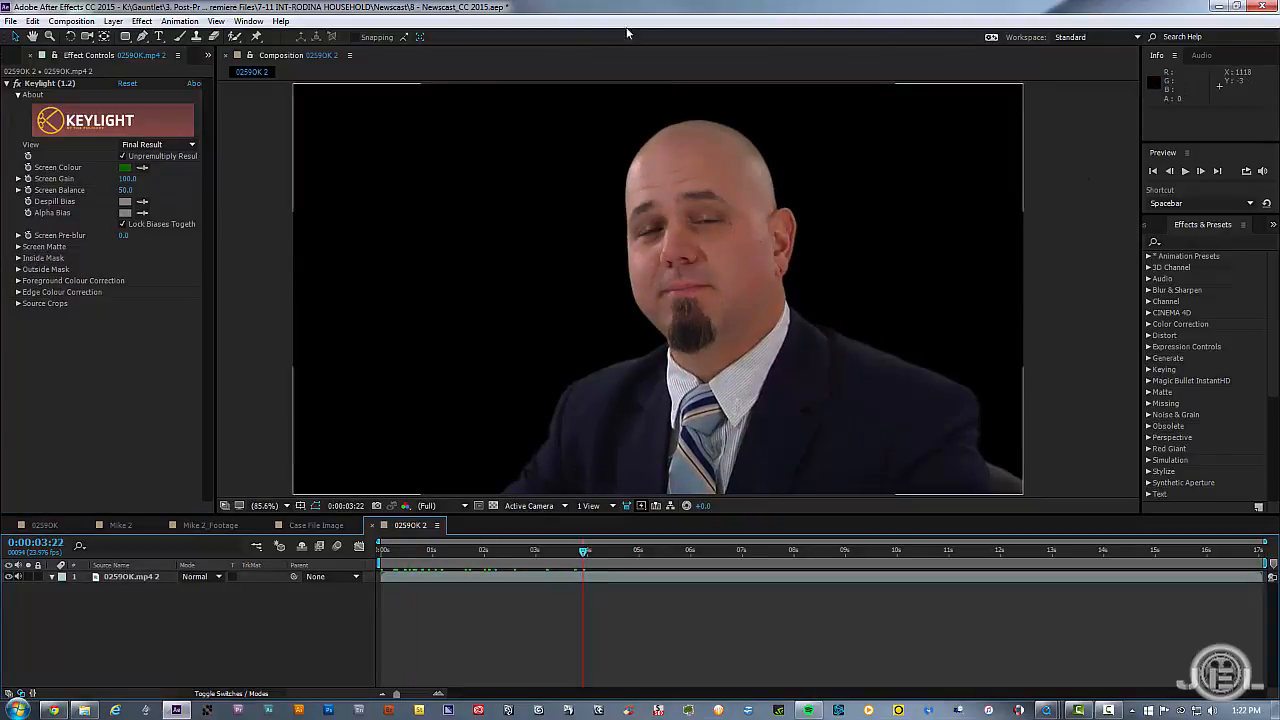
Rename the 0259OK 2 composition in the project as Mike_GS_Pre-Comp
click(8, 84)
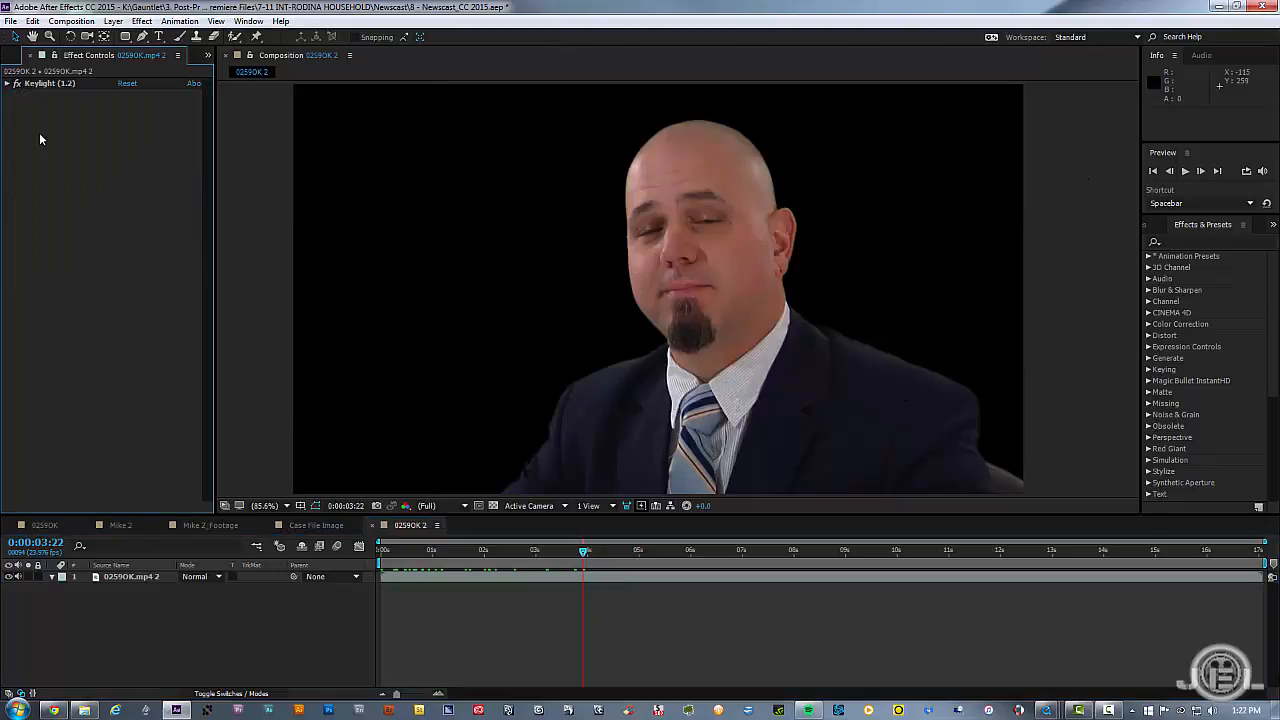
click(8, 56)
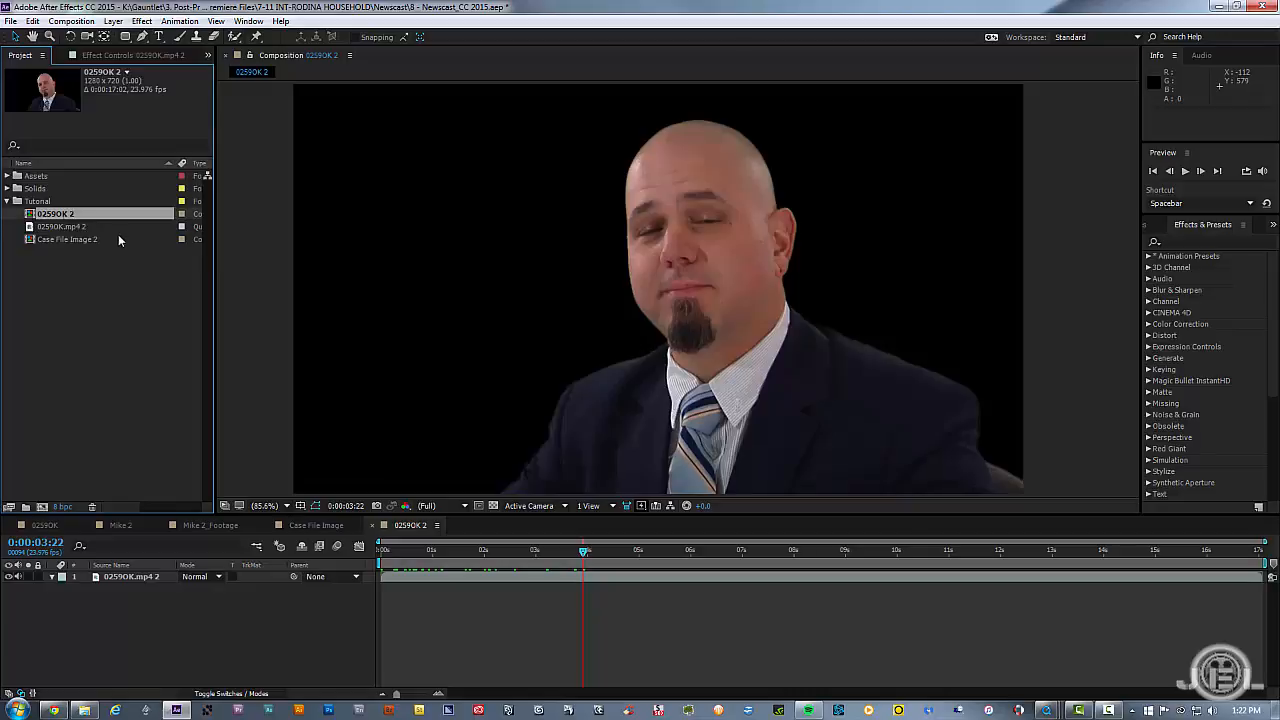
key(Return)
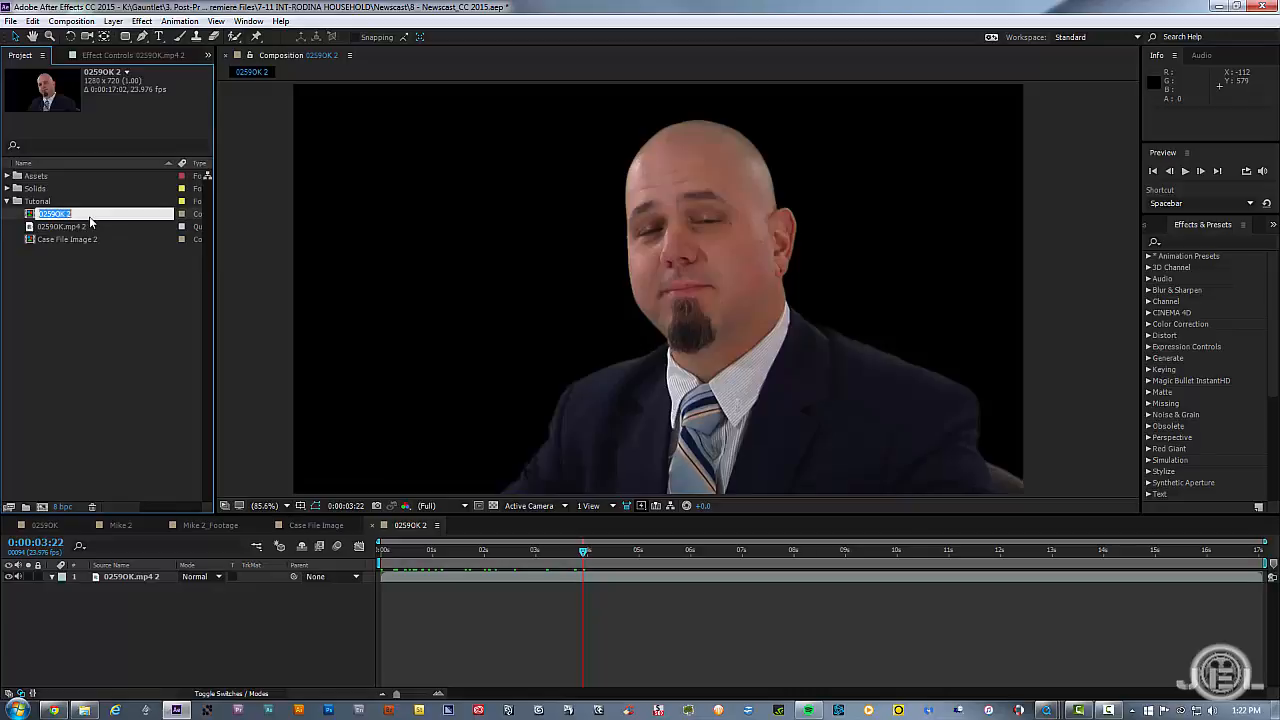
text(Mike_GS_Pre-Comp)
key(Return)
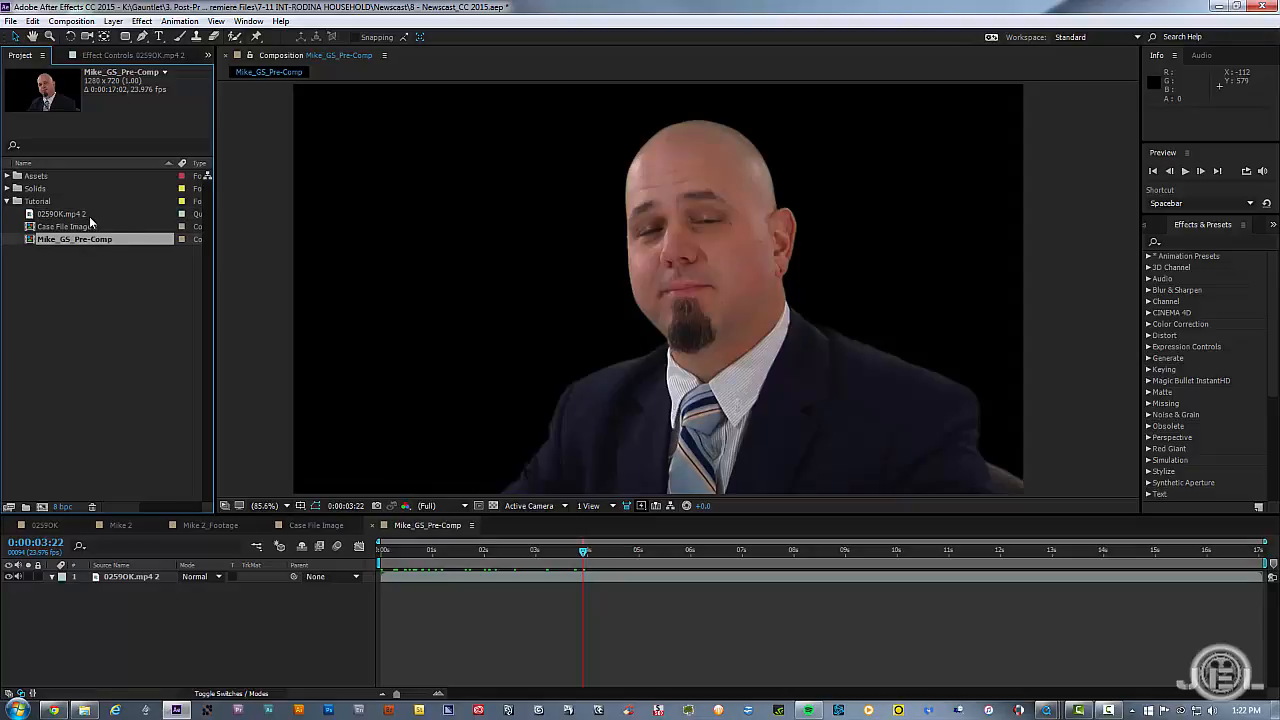
click(125, 295)
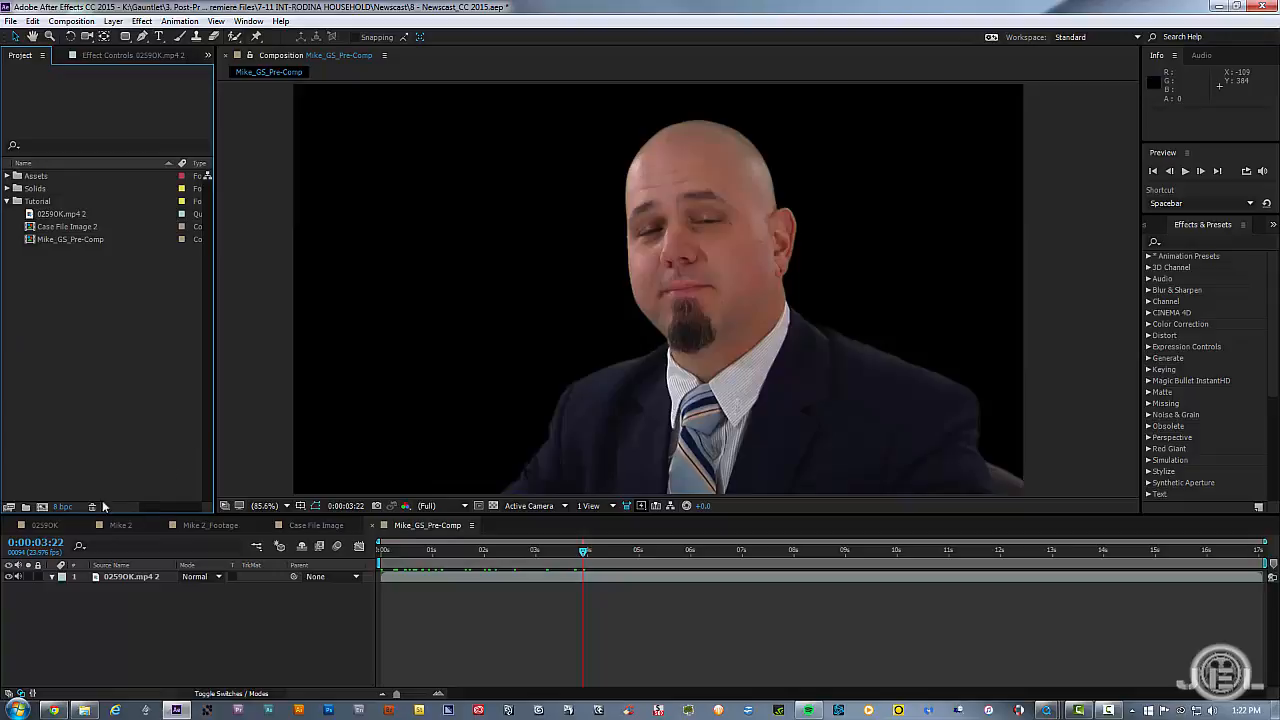
Create a 720 × 480 composition with the NTSC DV preset at 29.97 fps and name it Mike_4:3
click(42, 507)
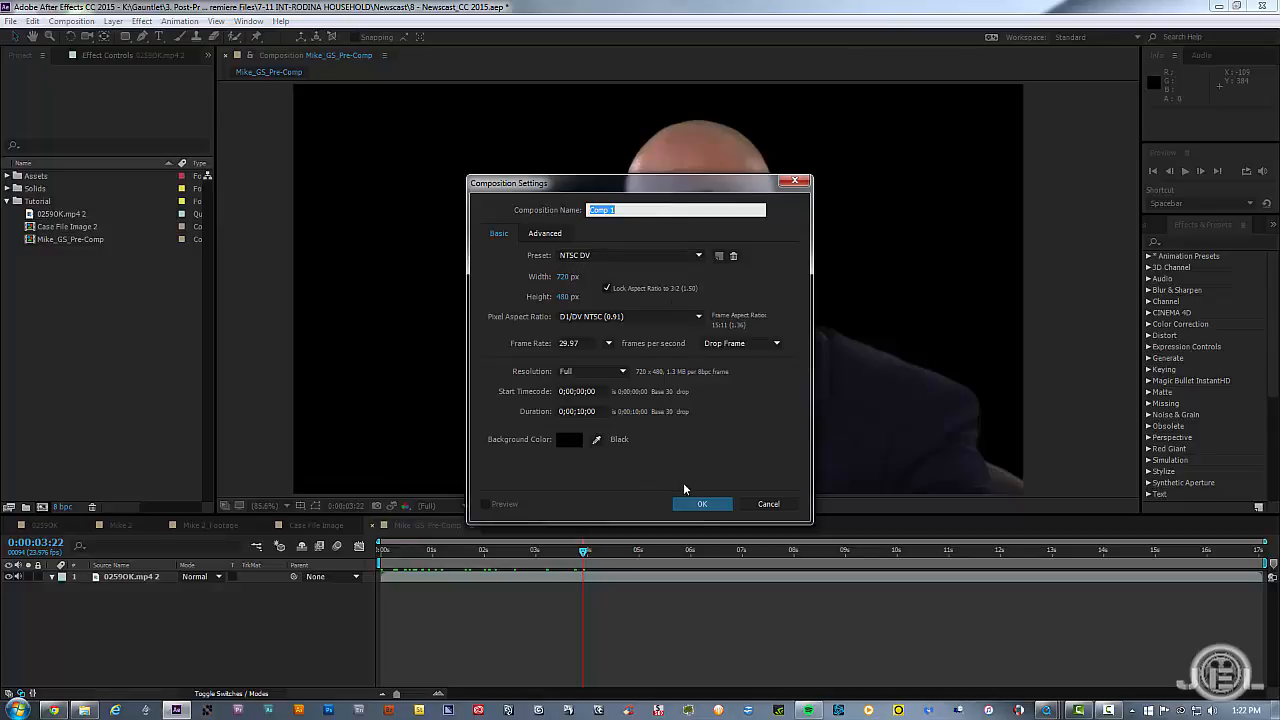
click(710, 507)
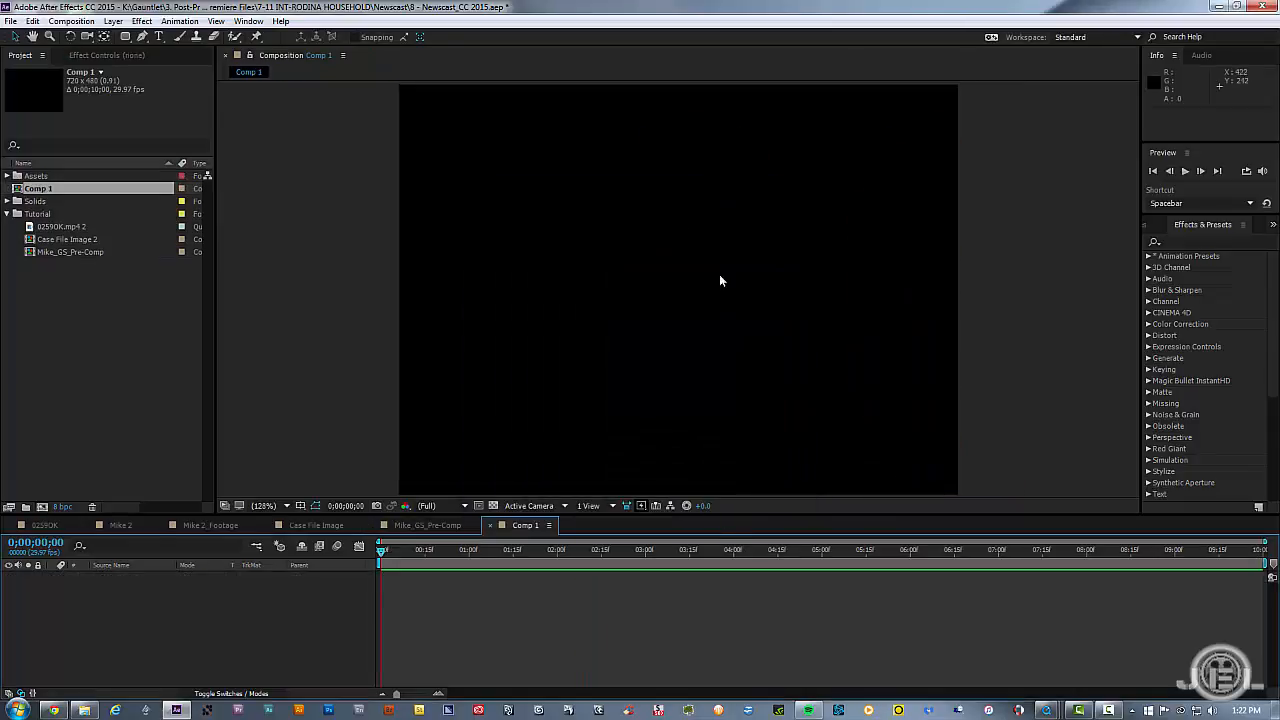
click(35, 189)
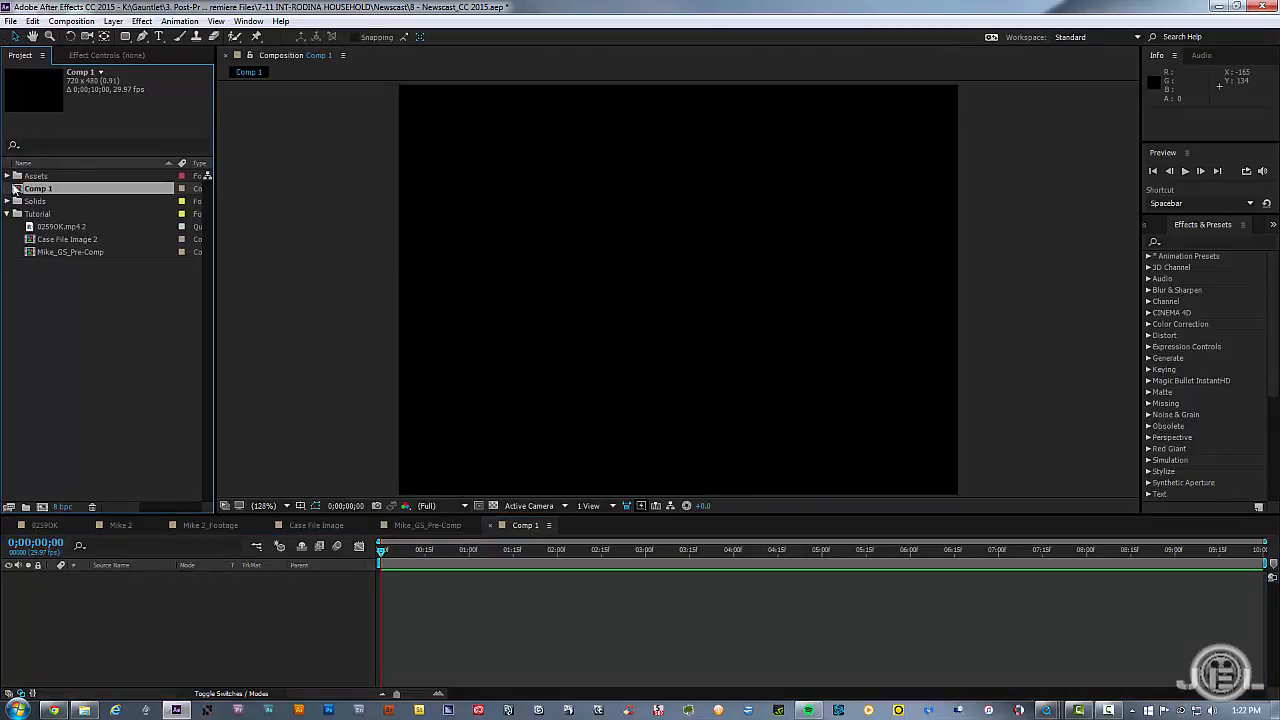
key(Return)
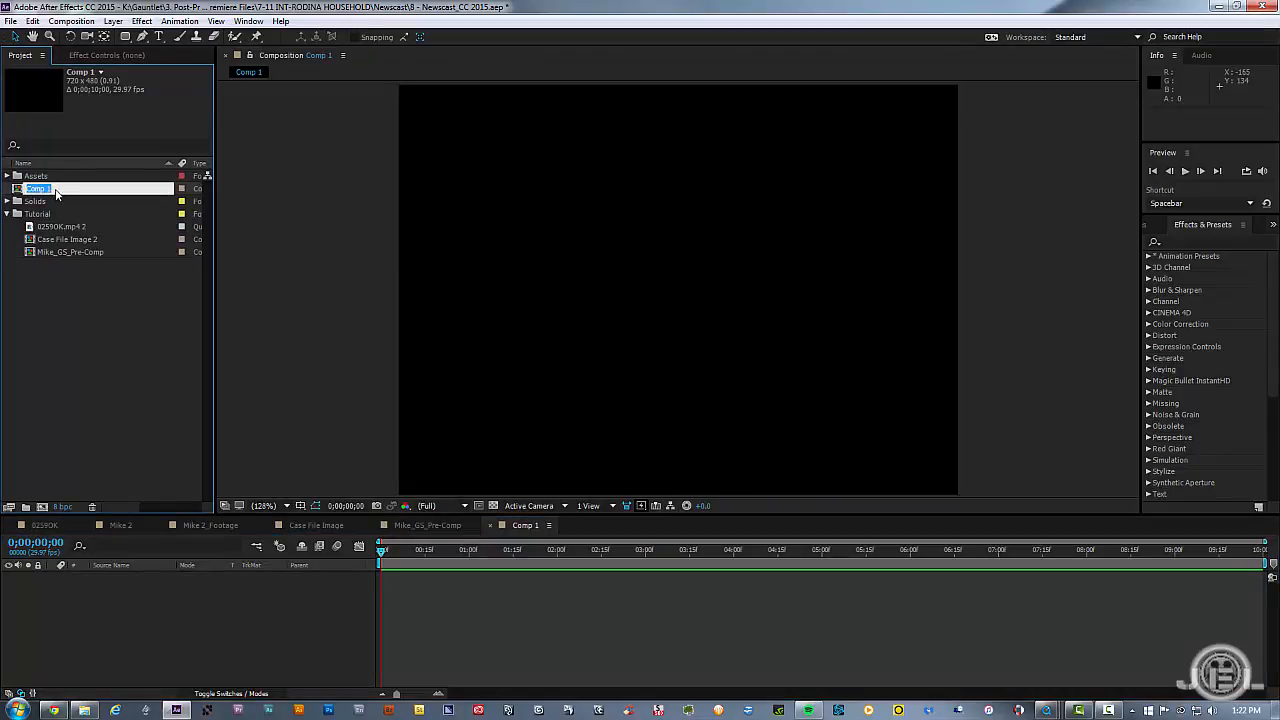
text(Mike_4:3)
key(Return)
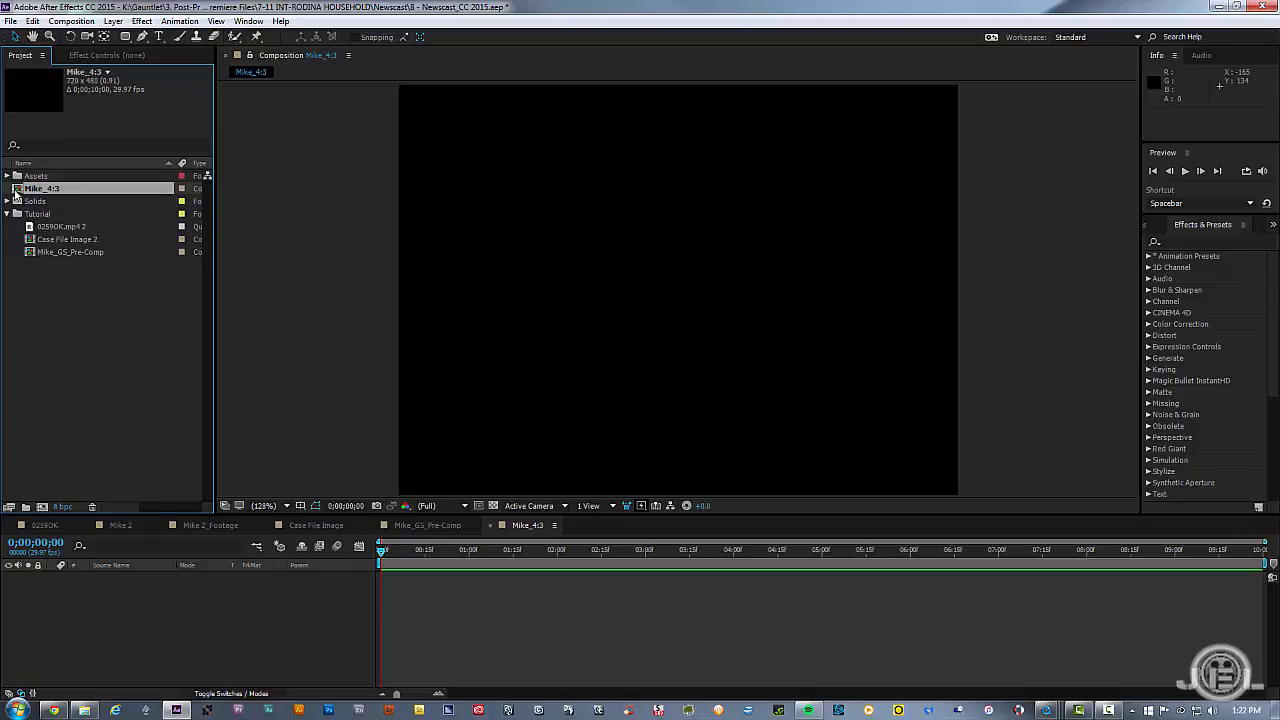
Move Mike_4:3 into the Tutorial folder and add Mike_GS_Pre-Comp to its timeline as a layer
drag(15, 196, 36, 212)
click(66, 312)
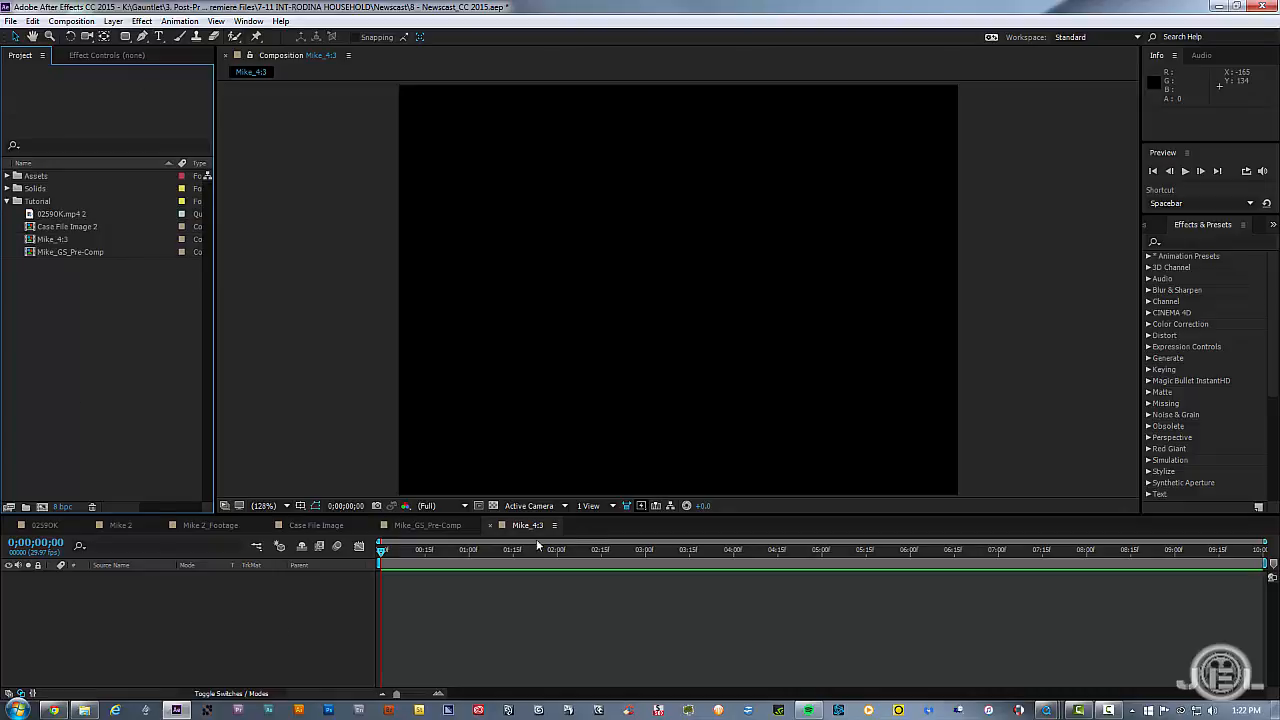
drag(30, 254, 162, 600)
click(553, 618)
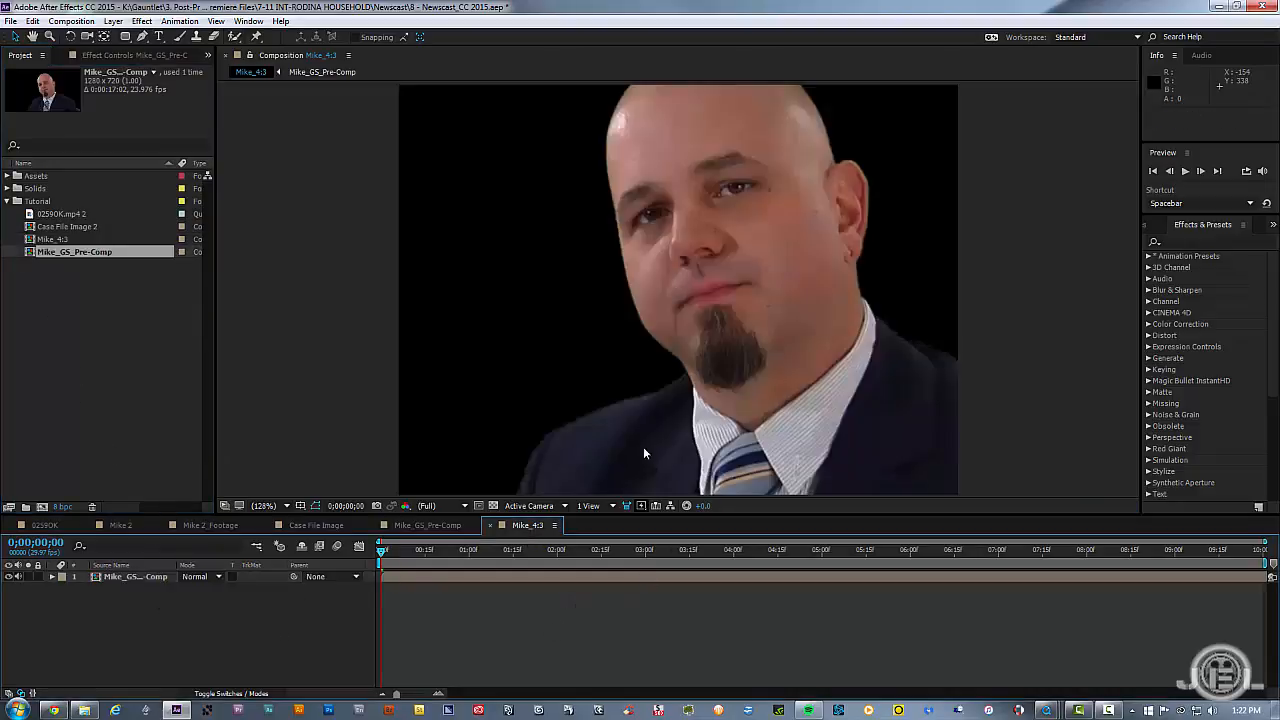
Scale the Mike_GS_Pre-Comp layer down to 76% and move it straight up to position 360, 206
scroll(780, 230, down, 3)
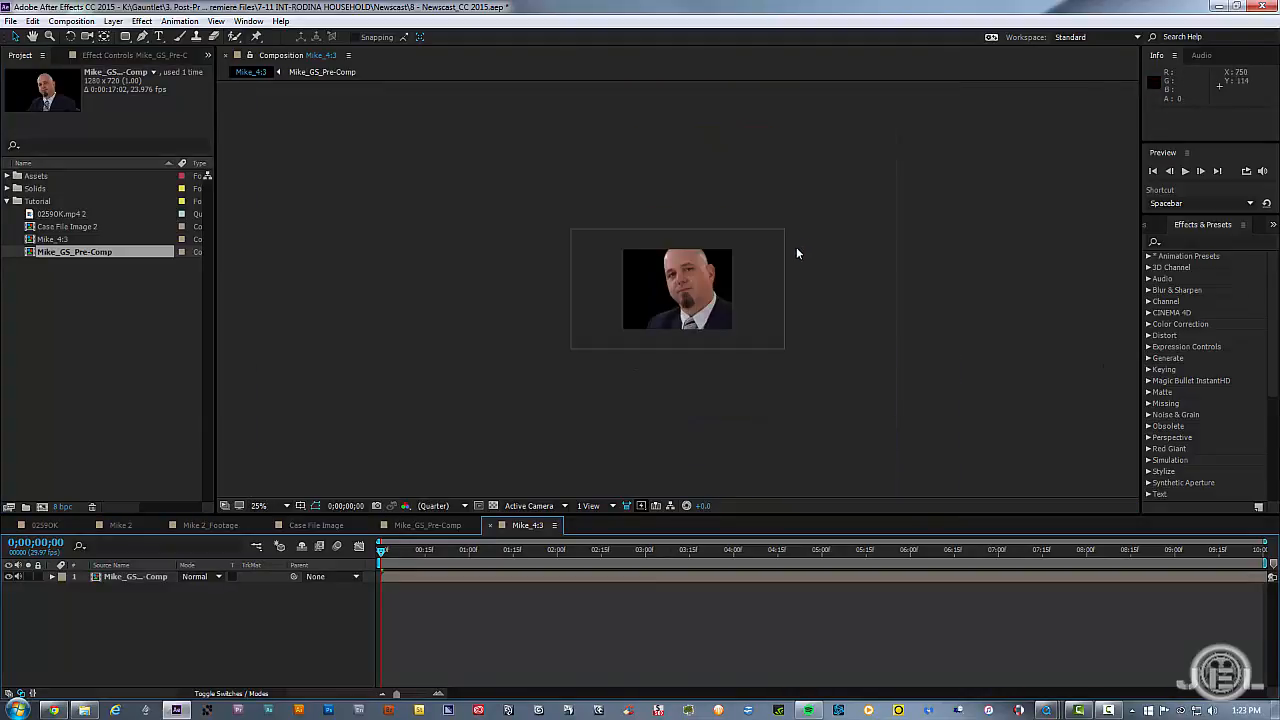
scroll(796, 247, up, 2)
scroll(828, 266, down, 2)
click(140, 578)
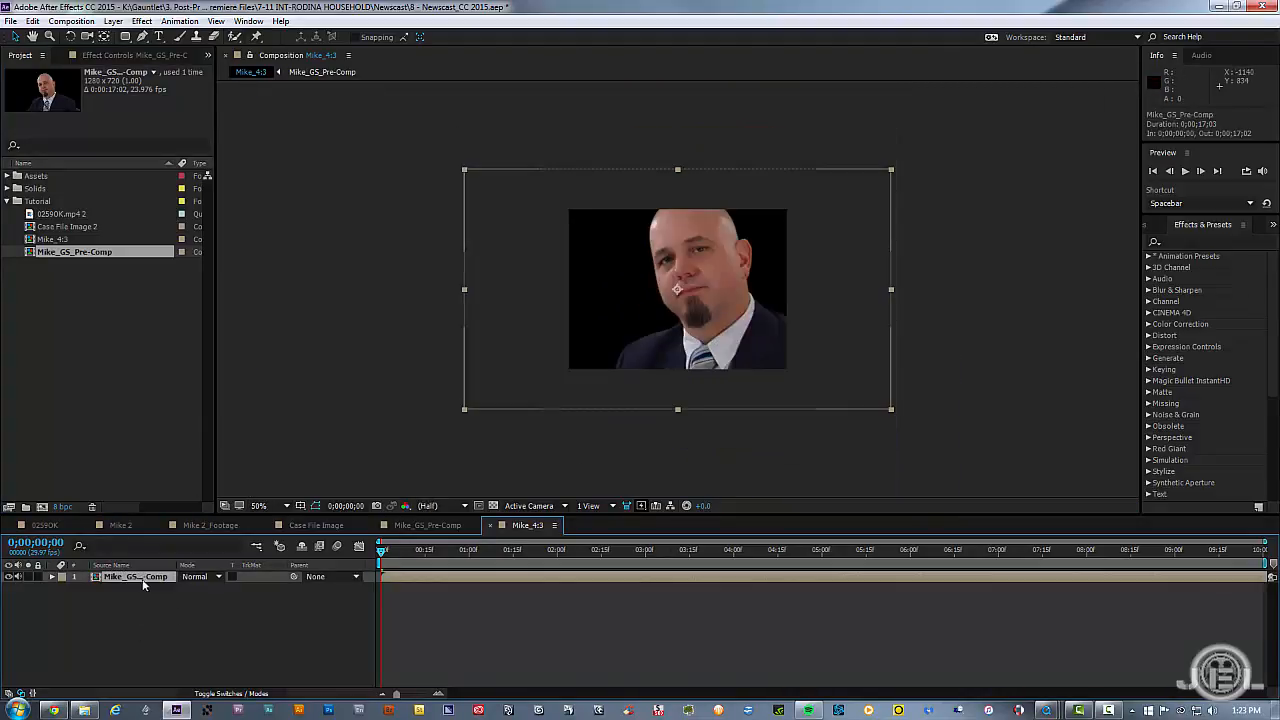
key(s)
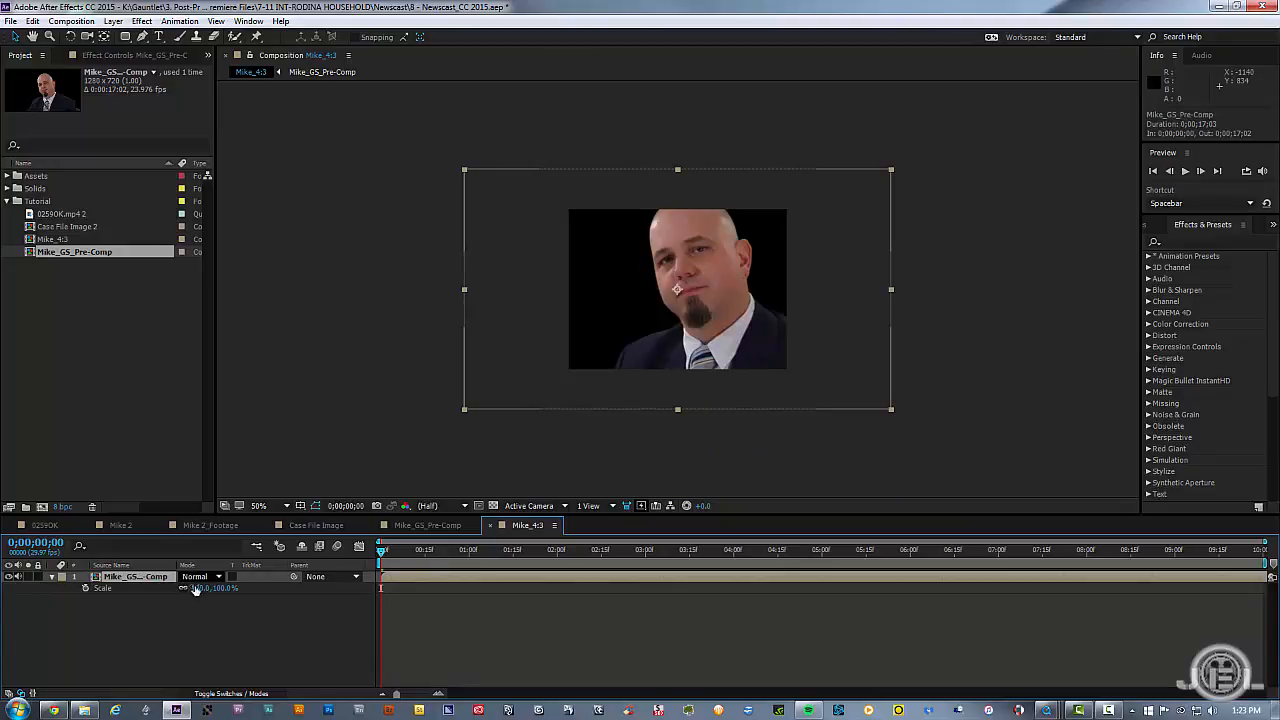
drag(204, 587, 196, 598)
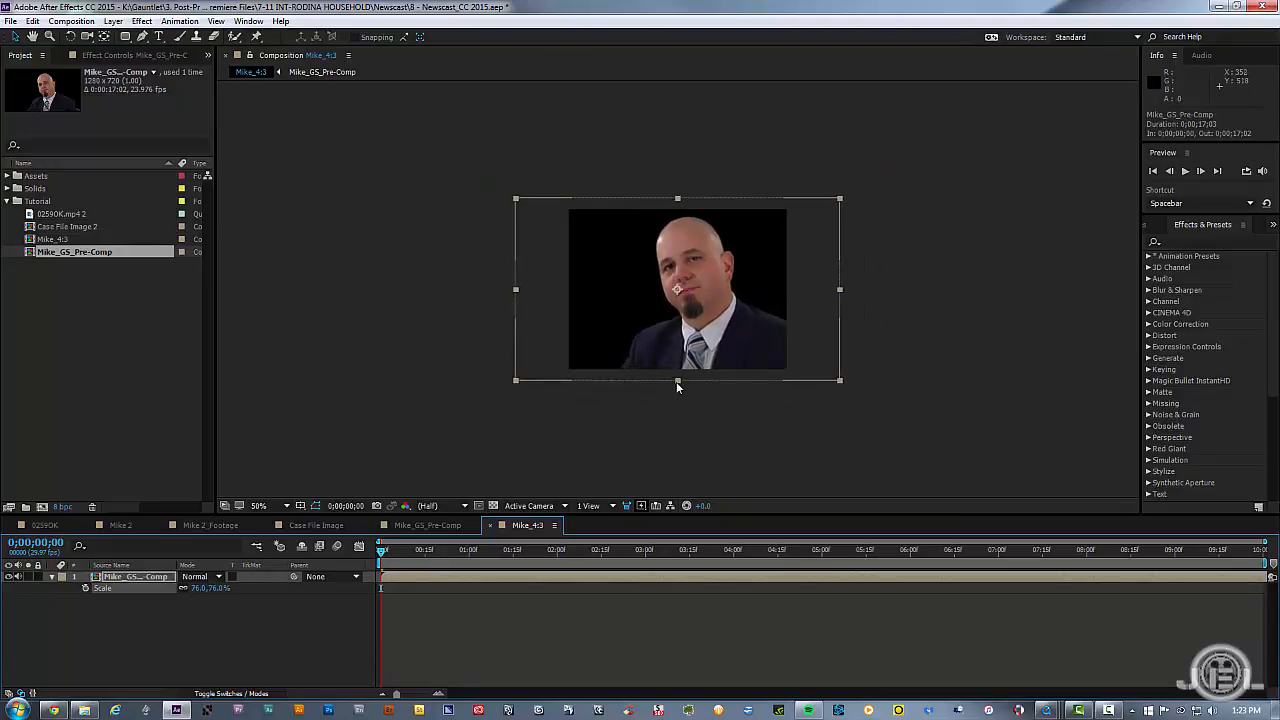
drag(694, 313, 690, 304)
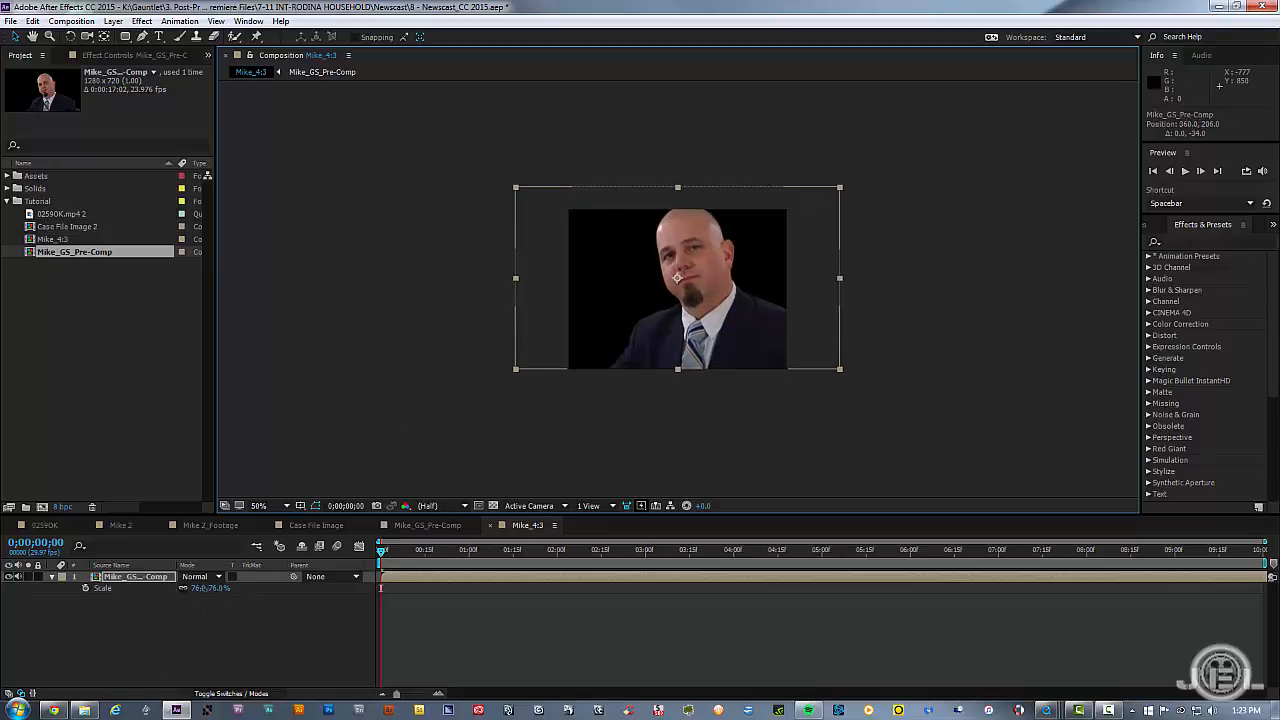
Try scaling the pre-comp layer at 66%, then settle on 72% and shift it vertically to position 360, 221.8
drag(201, 588, 191, 588)
drag(705, 312, 707, 328)
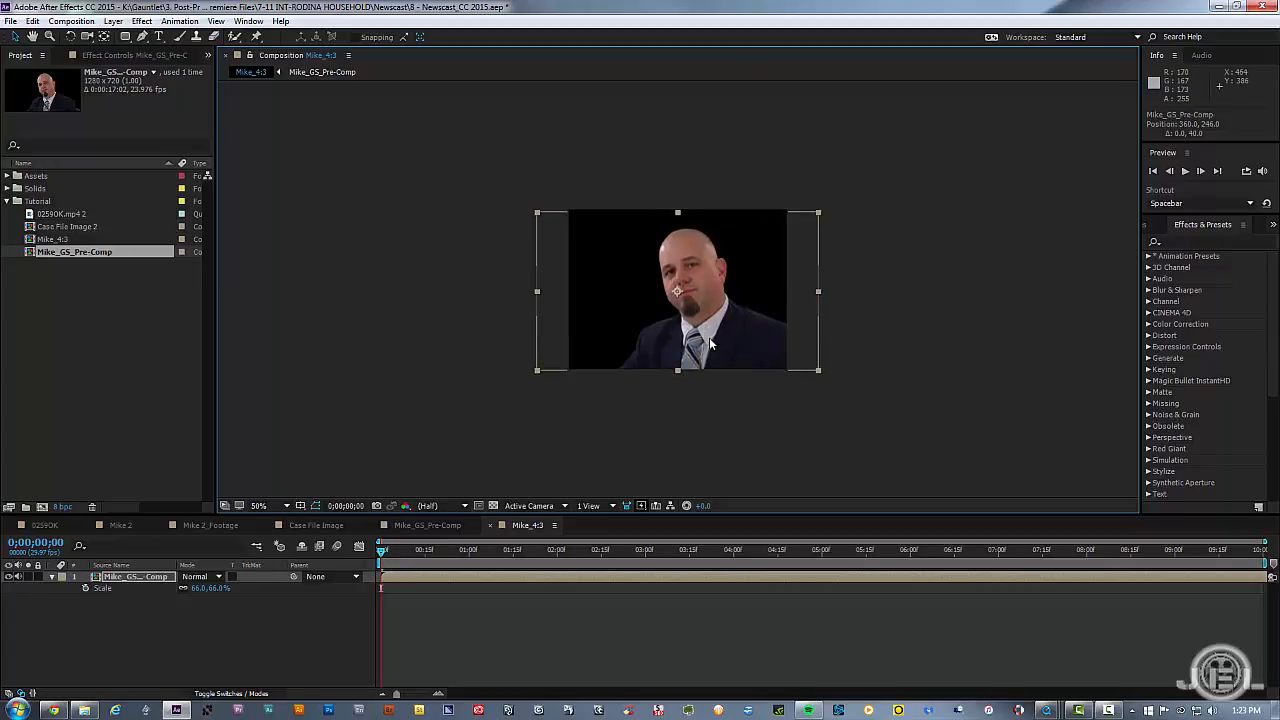
scroll(709, 337, up, 5)
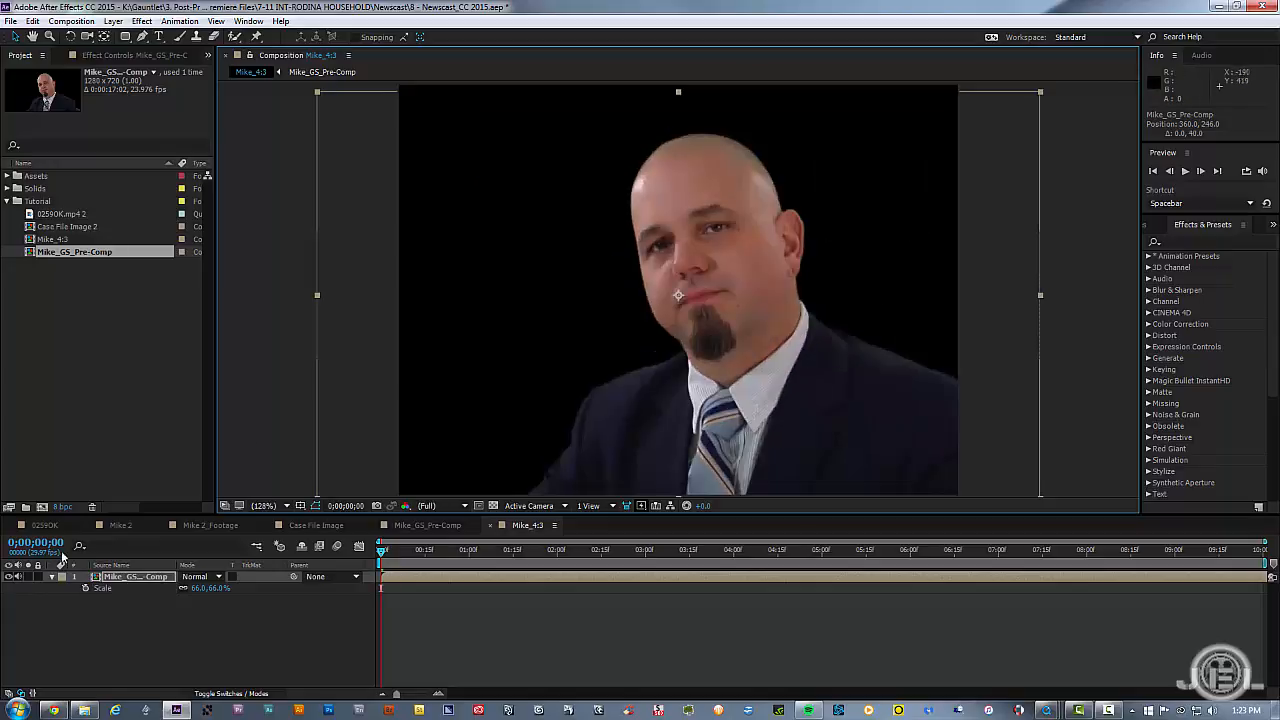
drag(214, 590, 220, 590)
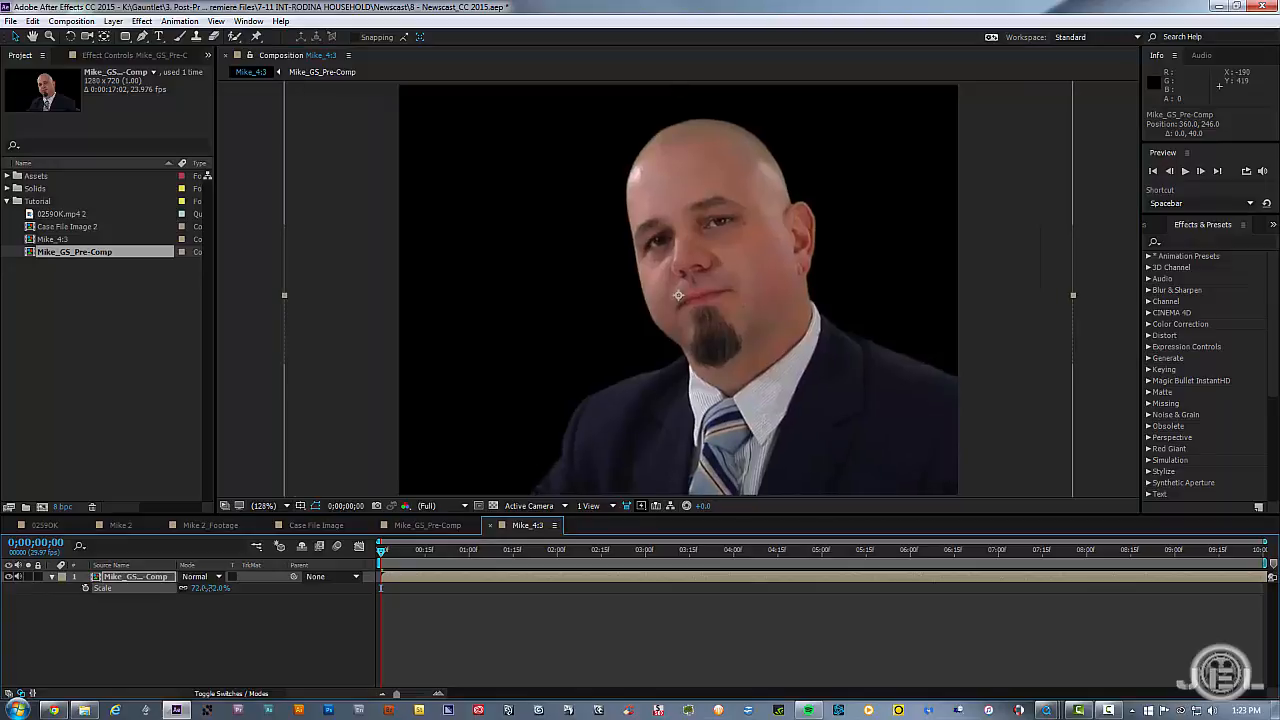
drag(781, 388, 779, 367)
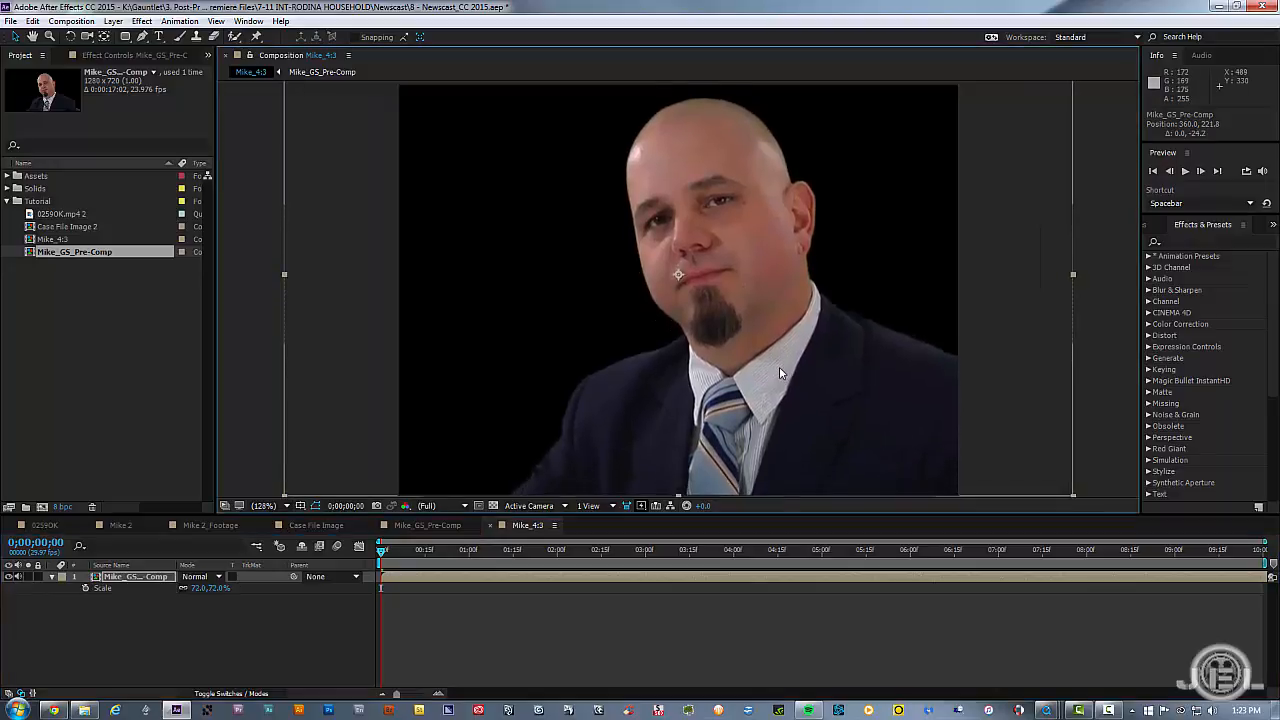
scroll(780, 368, down, 1)
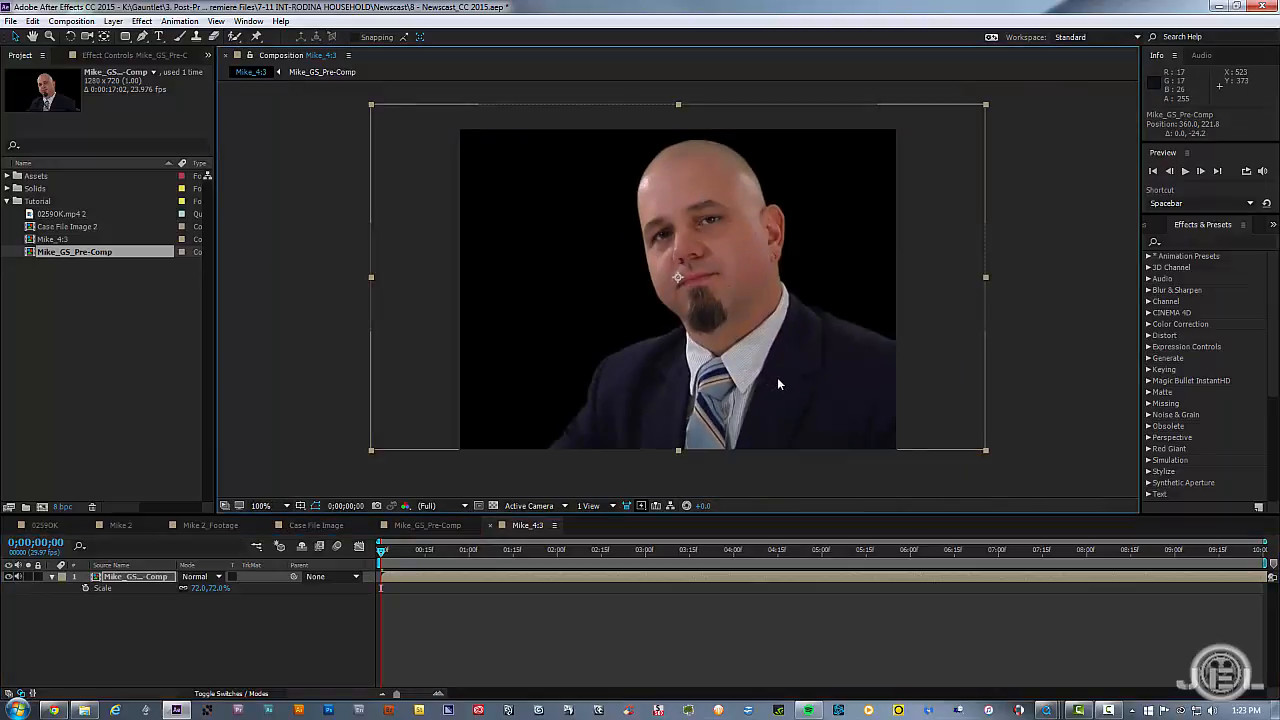
Set the pre-comp layer's scale to 70%, with its lower edge aligned to the frame's bottom edge, and check the framing against the reference clip
click(196, 588)
text(70)
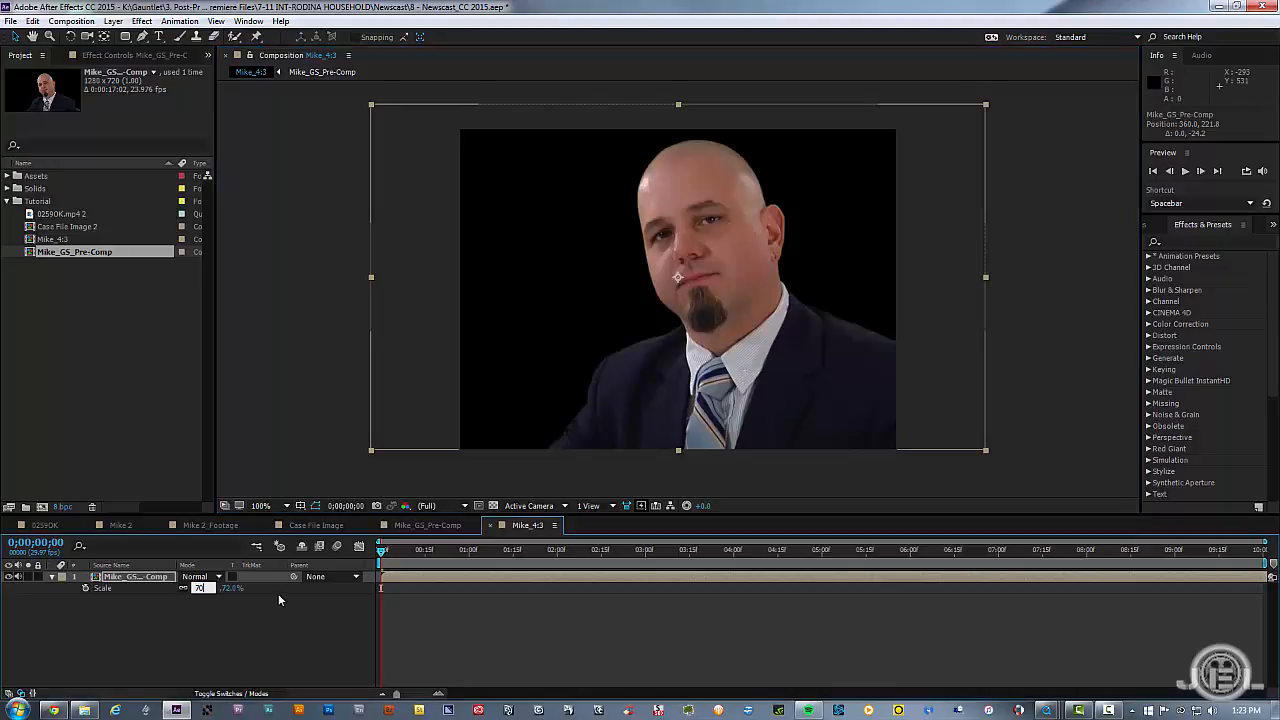
key(Return)
click(651, 652)
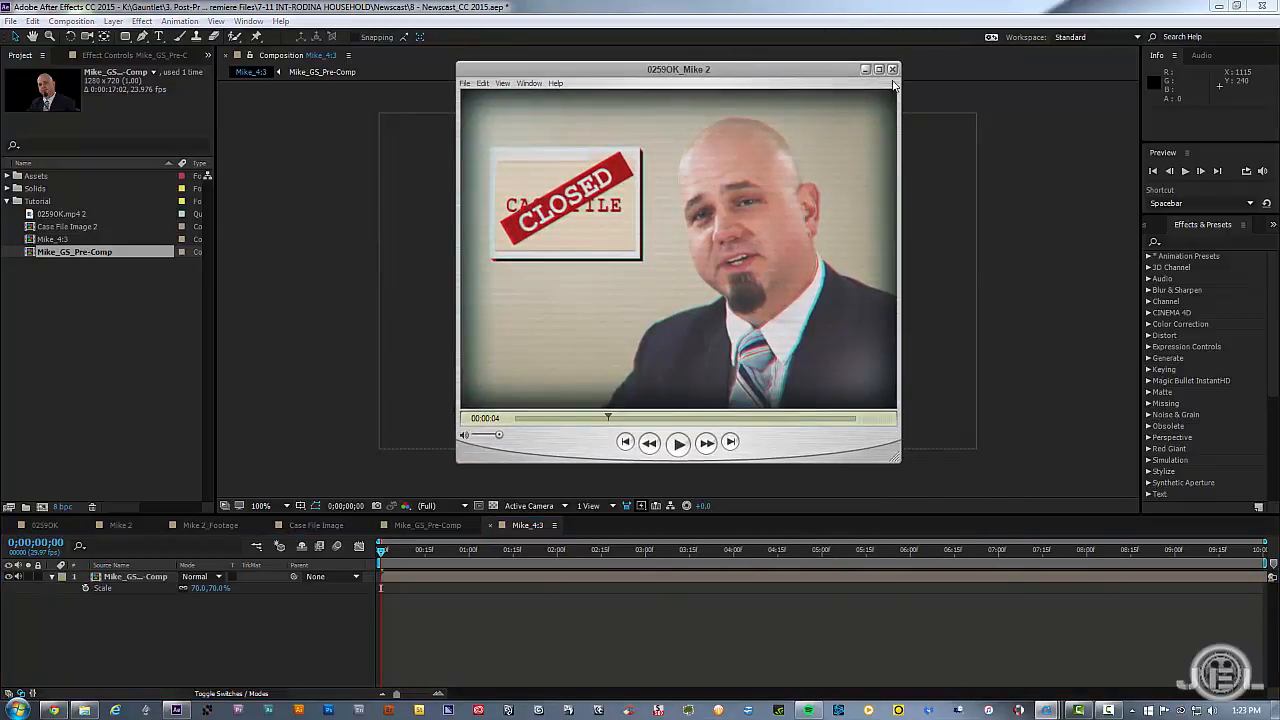
click(636, 612)
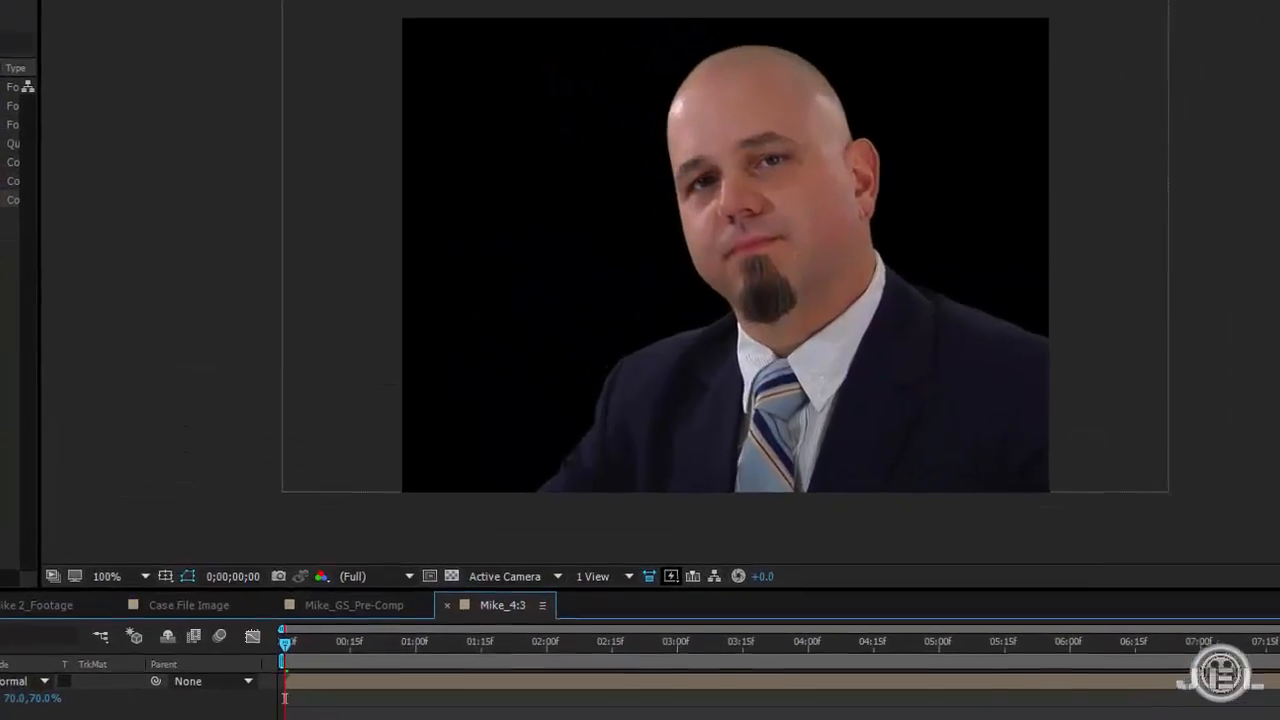
Create a comp-size solid named BG in pale yellow E4D2A2 and place it below the Mike_GS_Pre-Comp layer
key(ctrl+y)
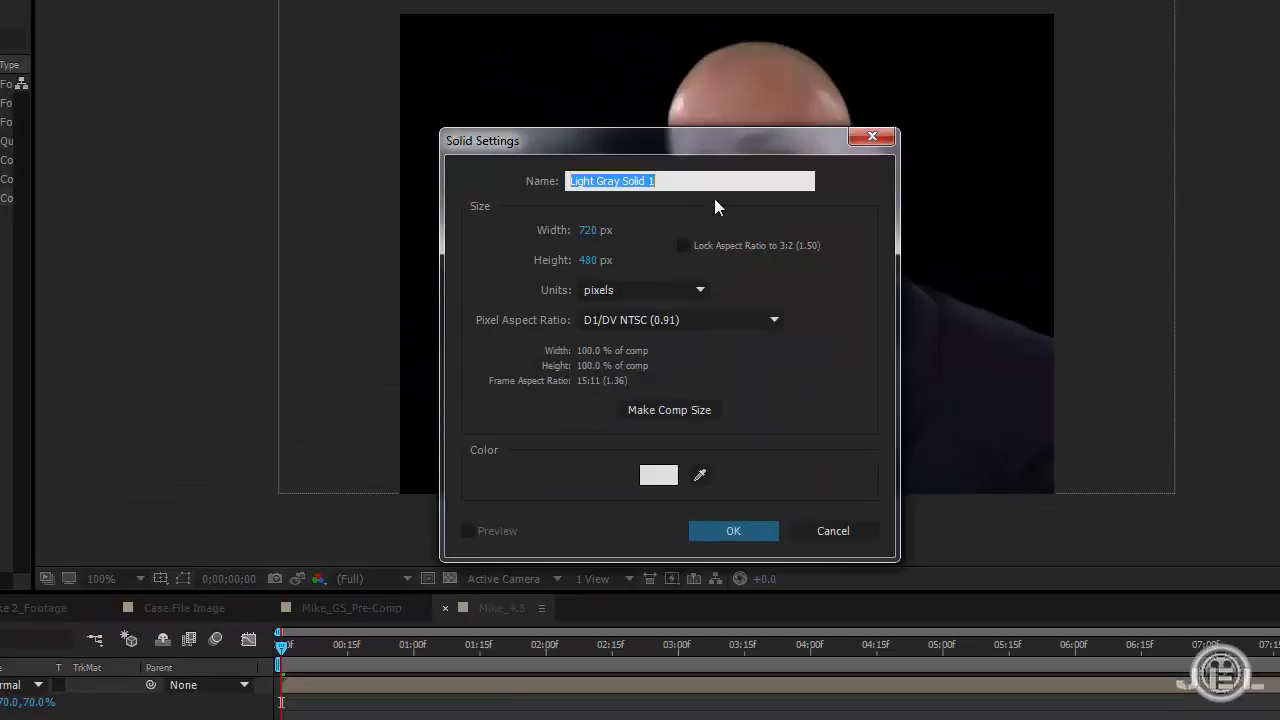
text(BG)
click(655, 470)
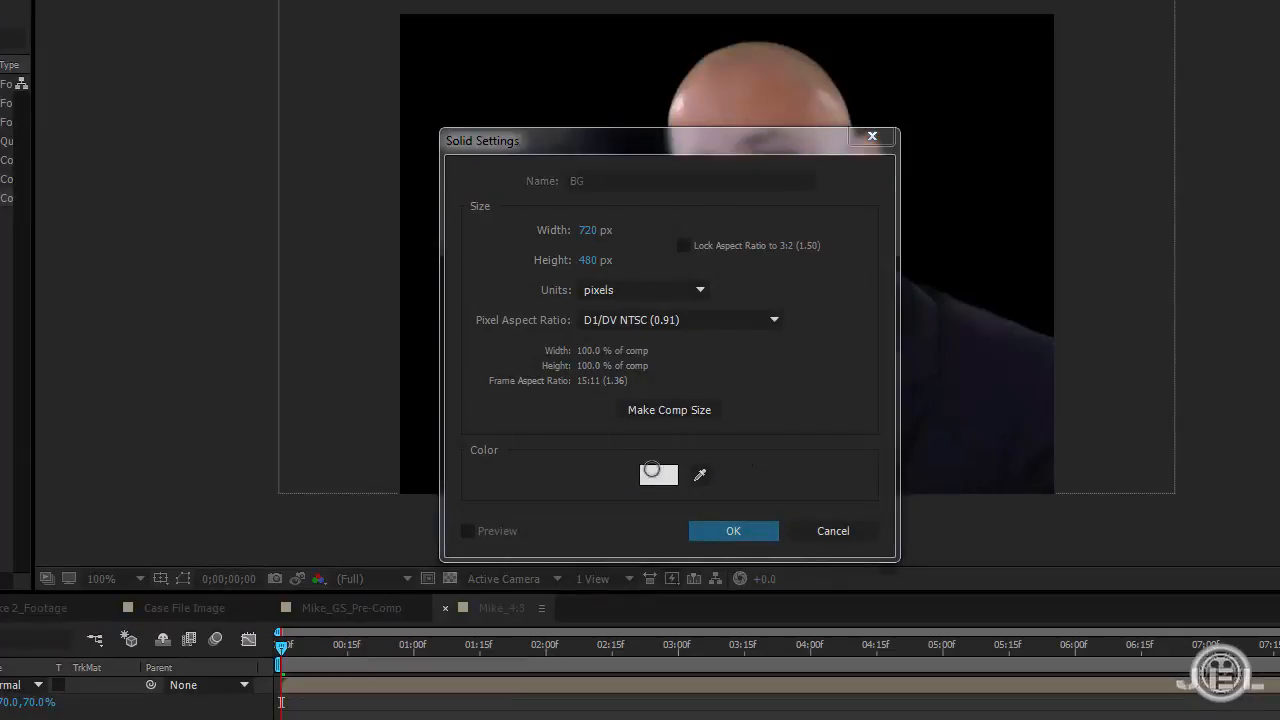
click(708, 462)
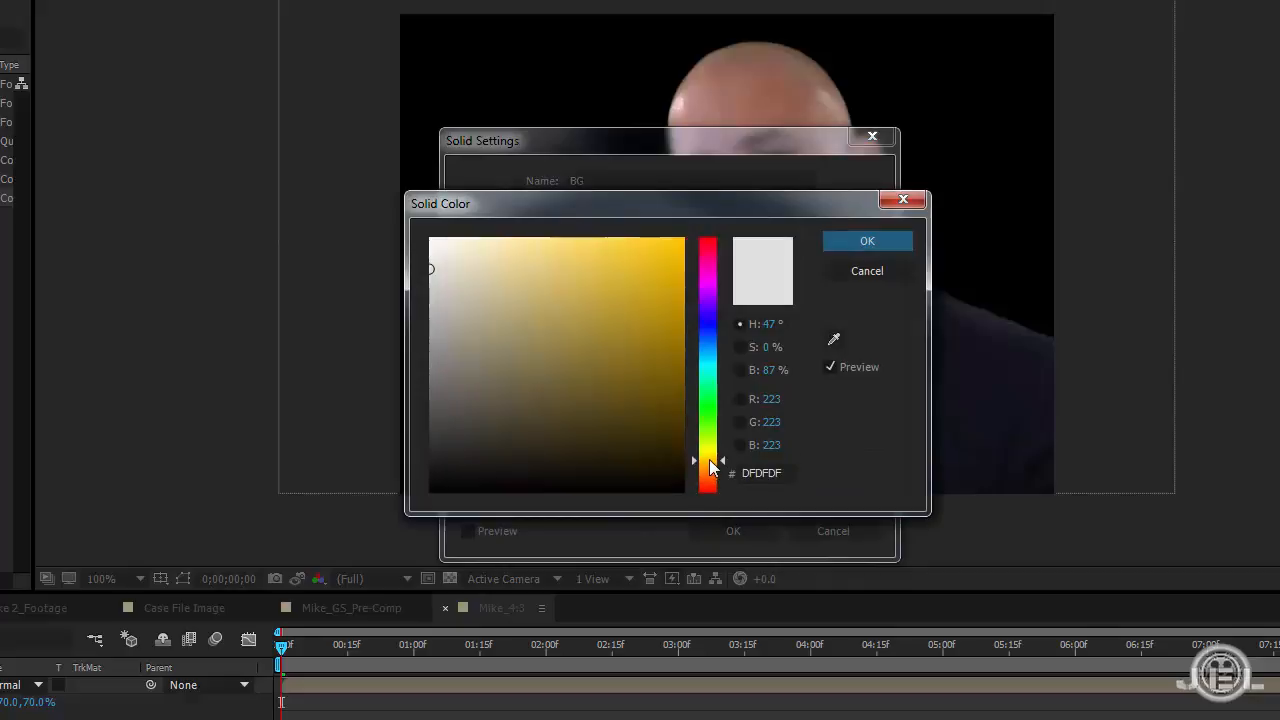
mouse_move(531, 391)
mouse_down()
mouse_move(543, 286)
mouse_move(534, 263)
mouse_move(503, 264)
mouse_up()
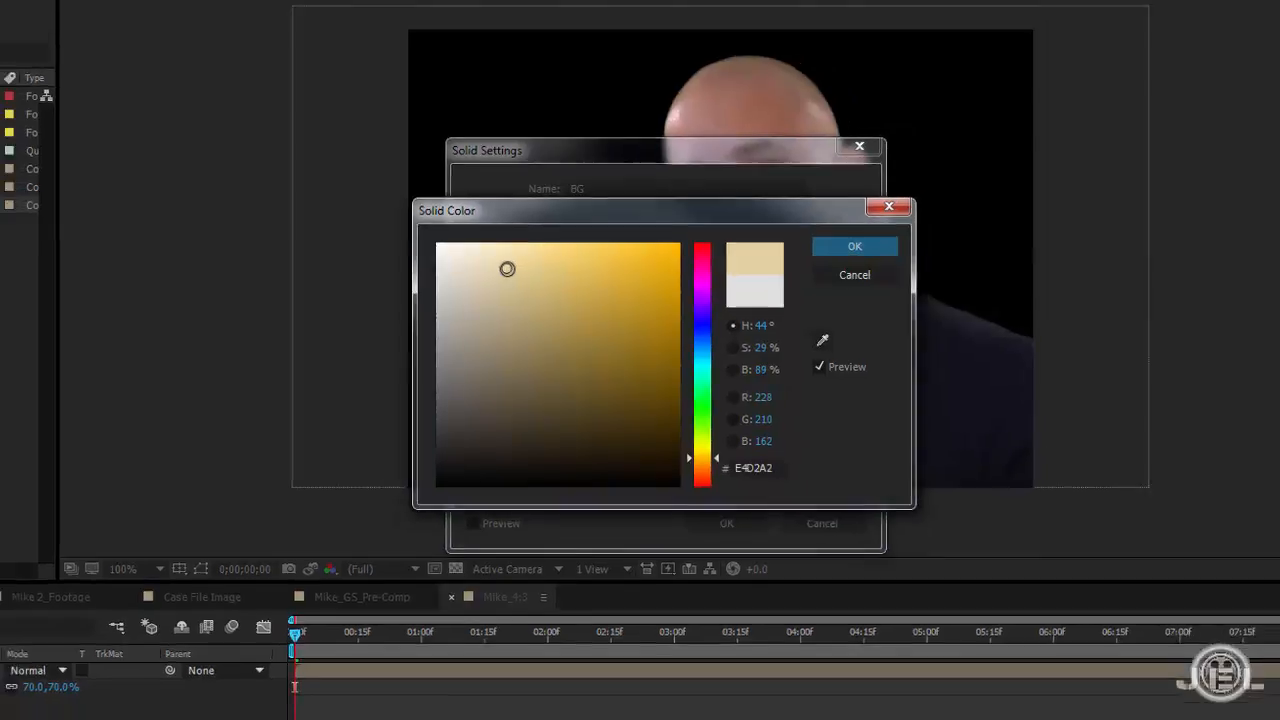
click(868, 247)
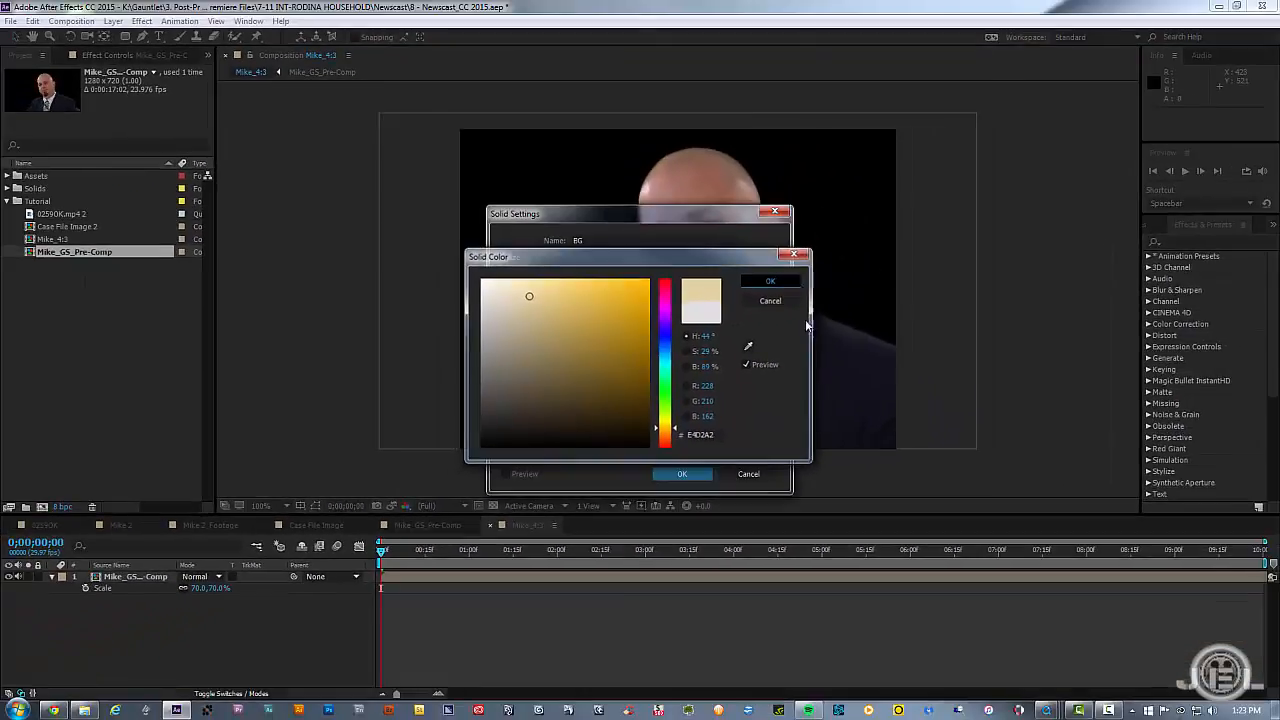
click(676, 473)
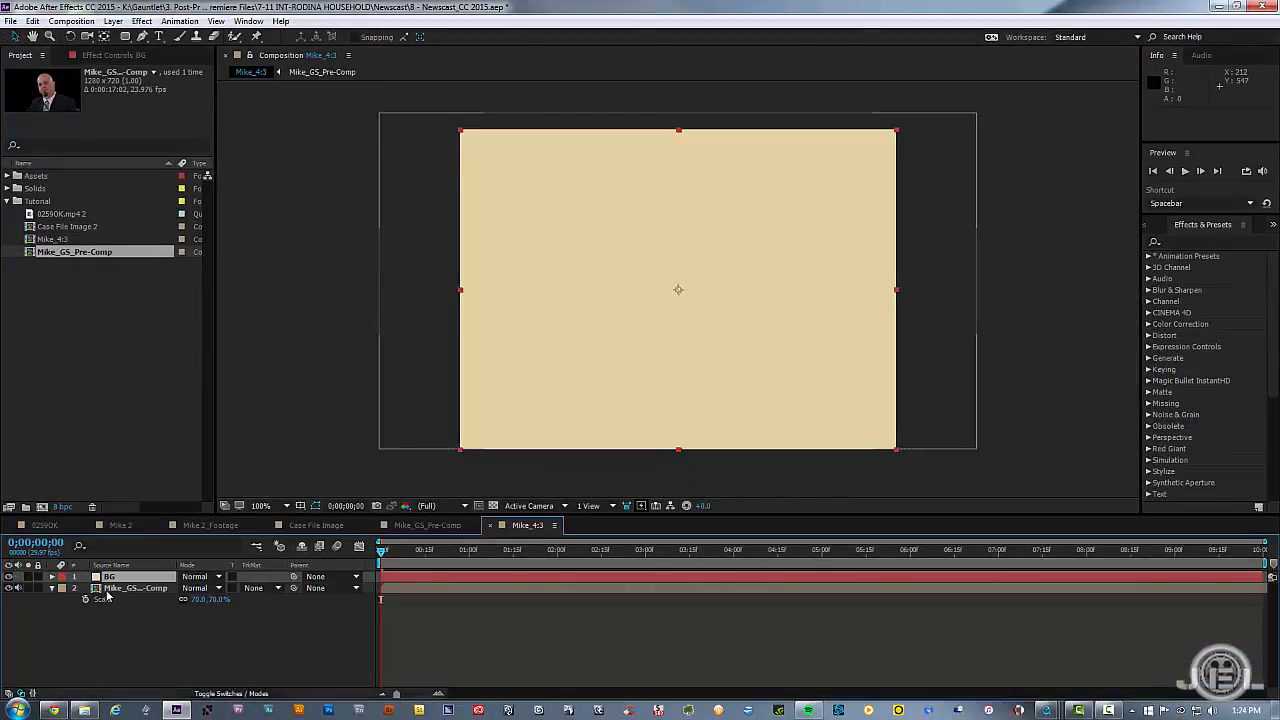
drag(130, 578, 124, 622)
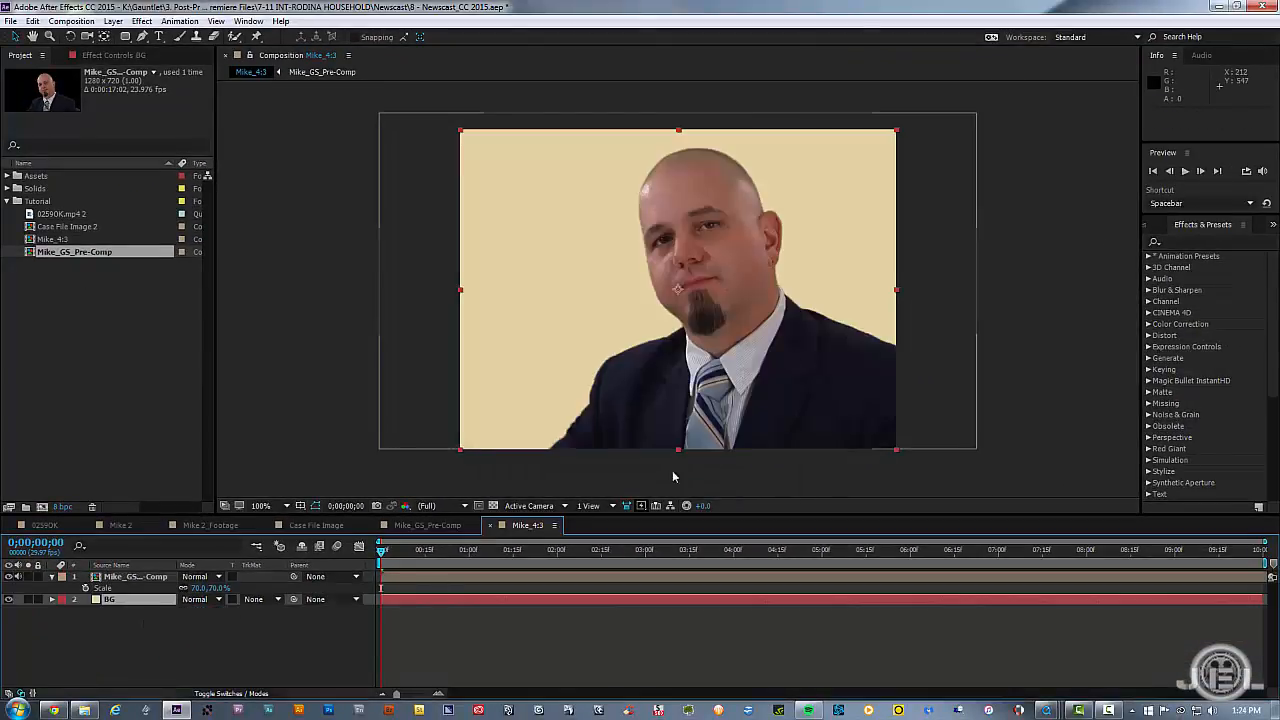
click(729, 661)
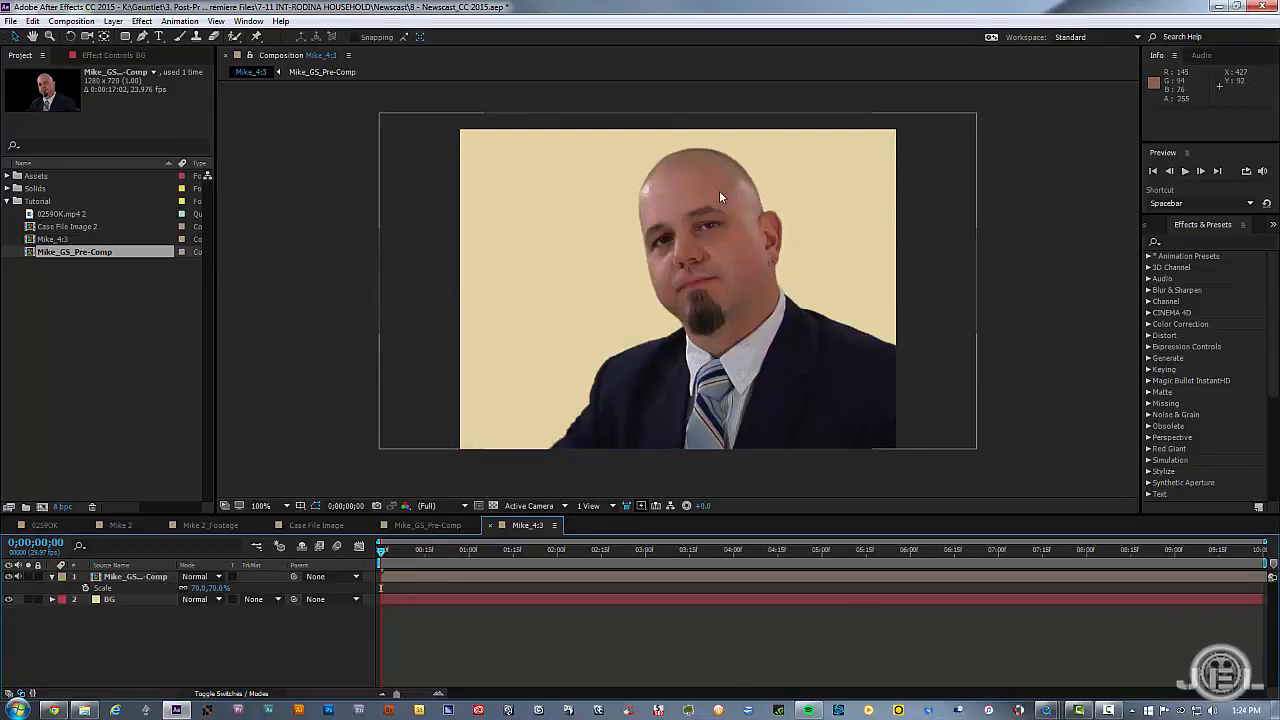
Preview and scrub the first four seconds of Mike_4:3, and compare the edge of the head with the pre-comp
key(space)
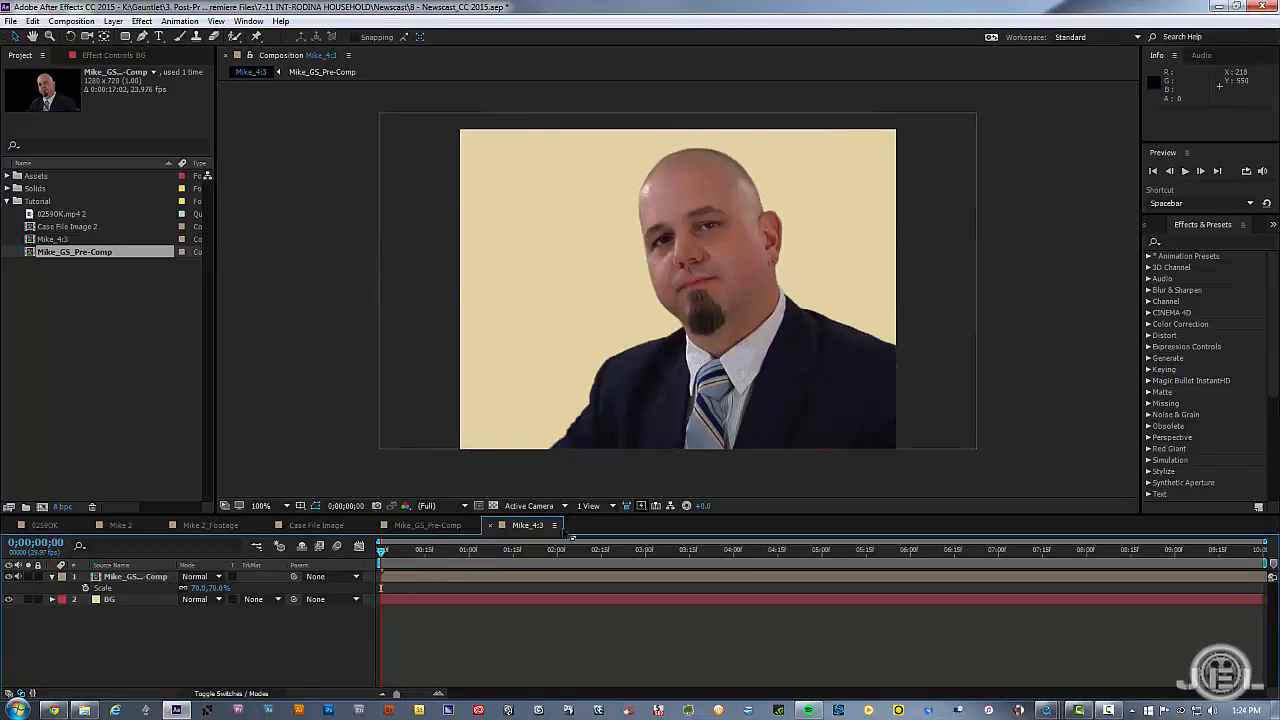
drag(461, 556, 718, 566)
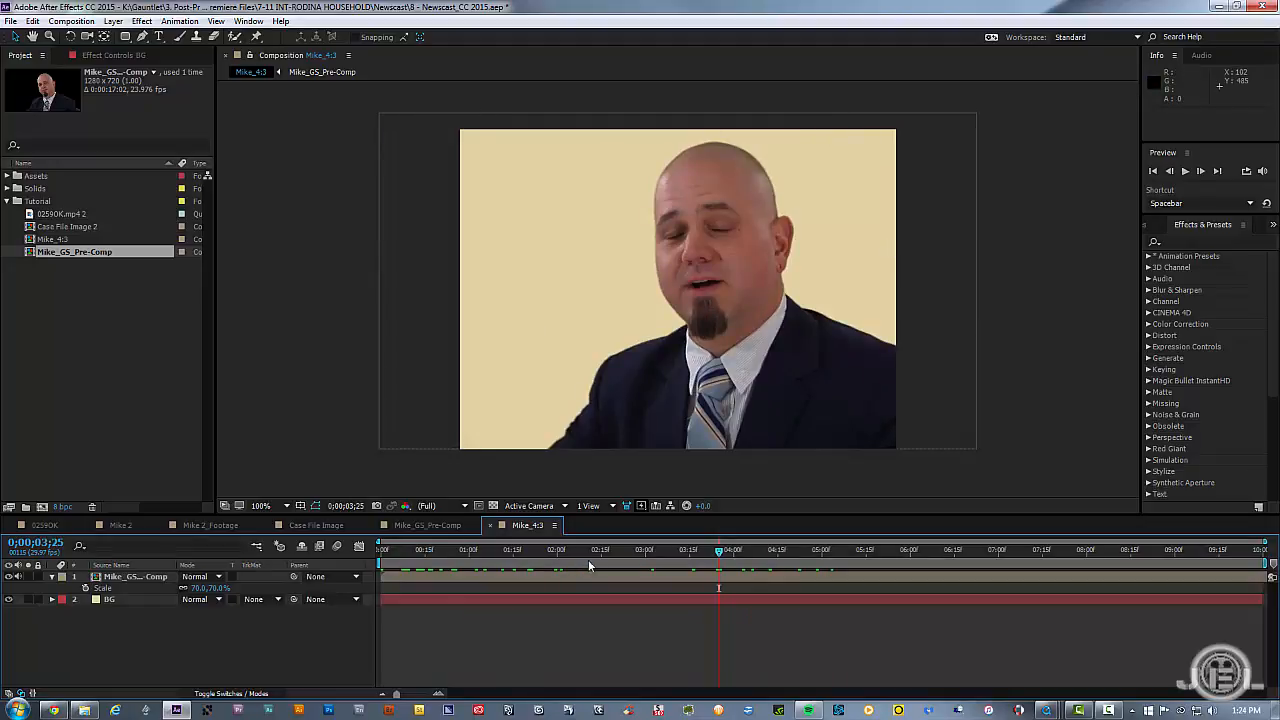
drag(588, 559, 465, 559)
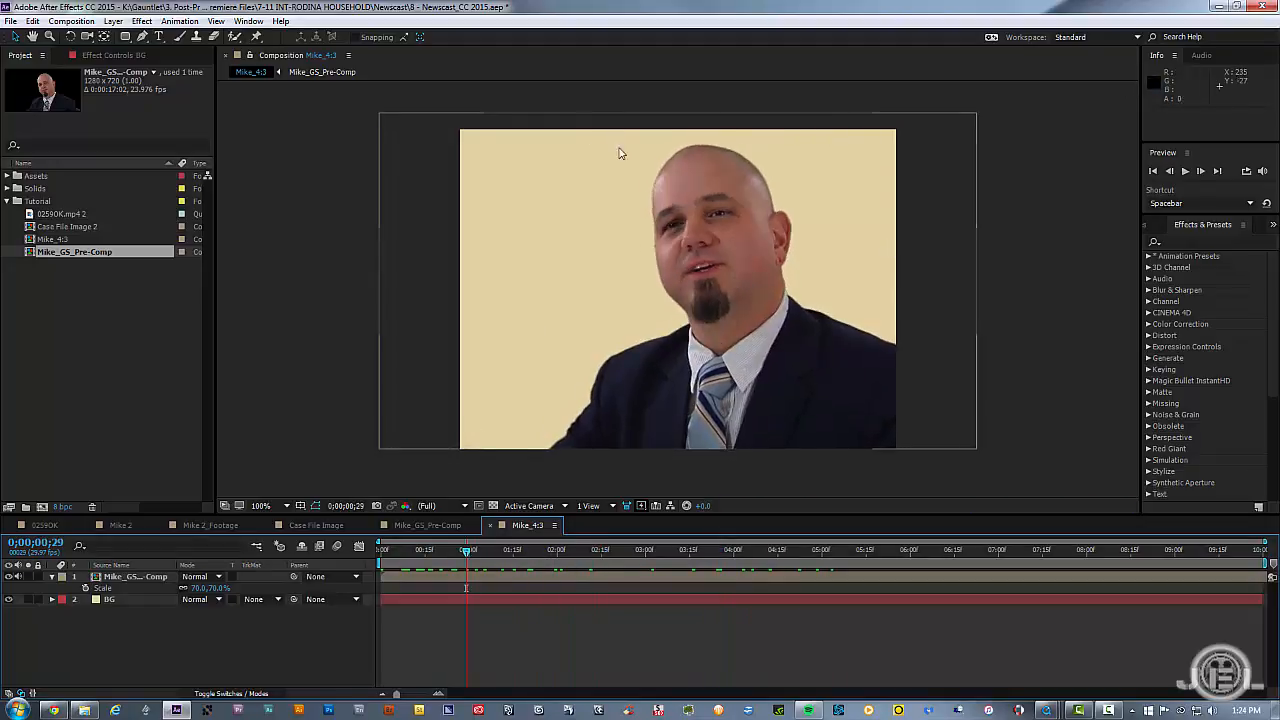
double_click(440, 579)
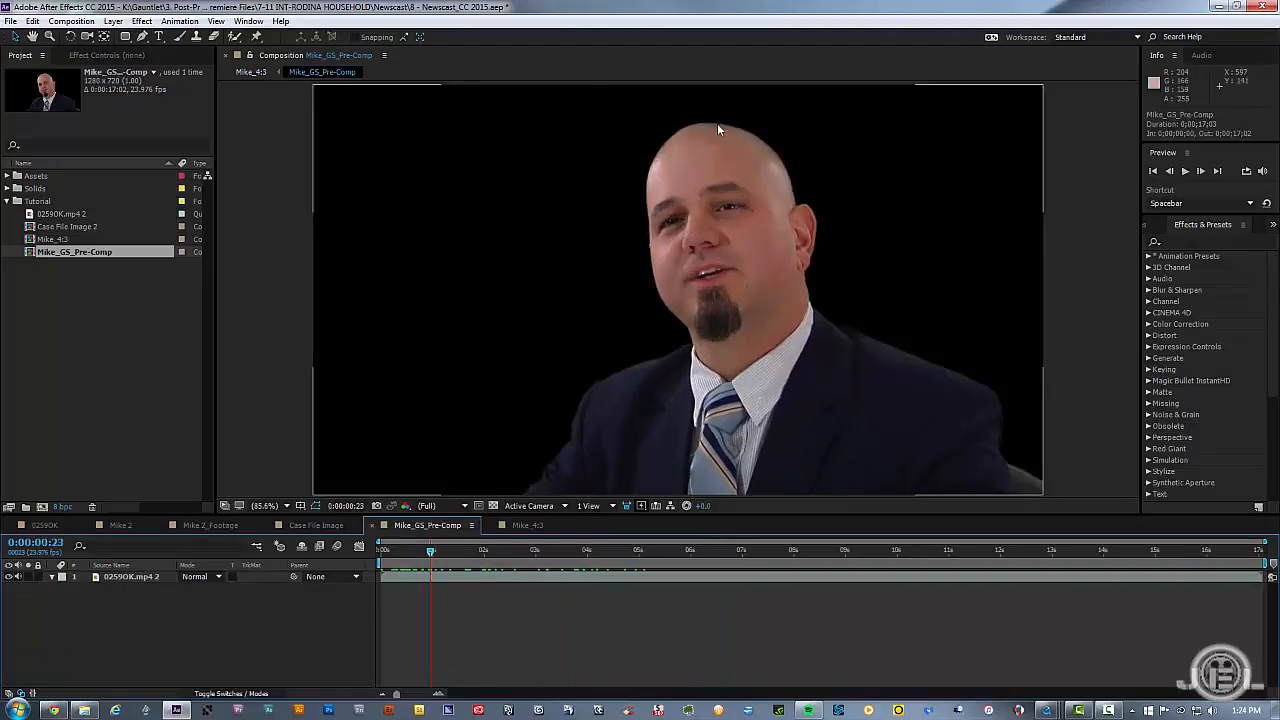
click(527, 527)
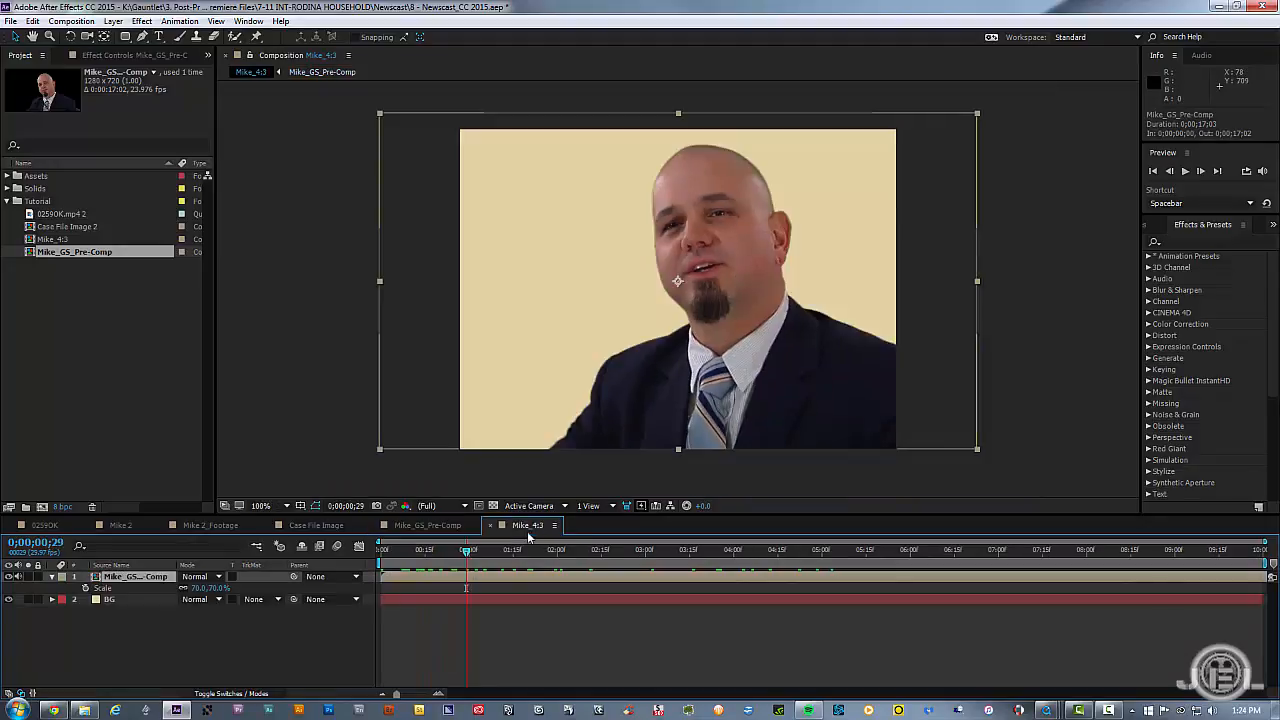
click(528, 624)
drag(469, 552, 504, 598)
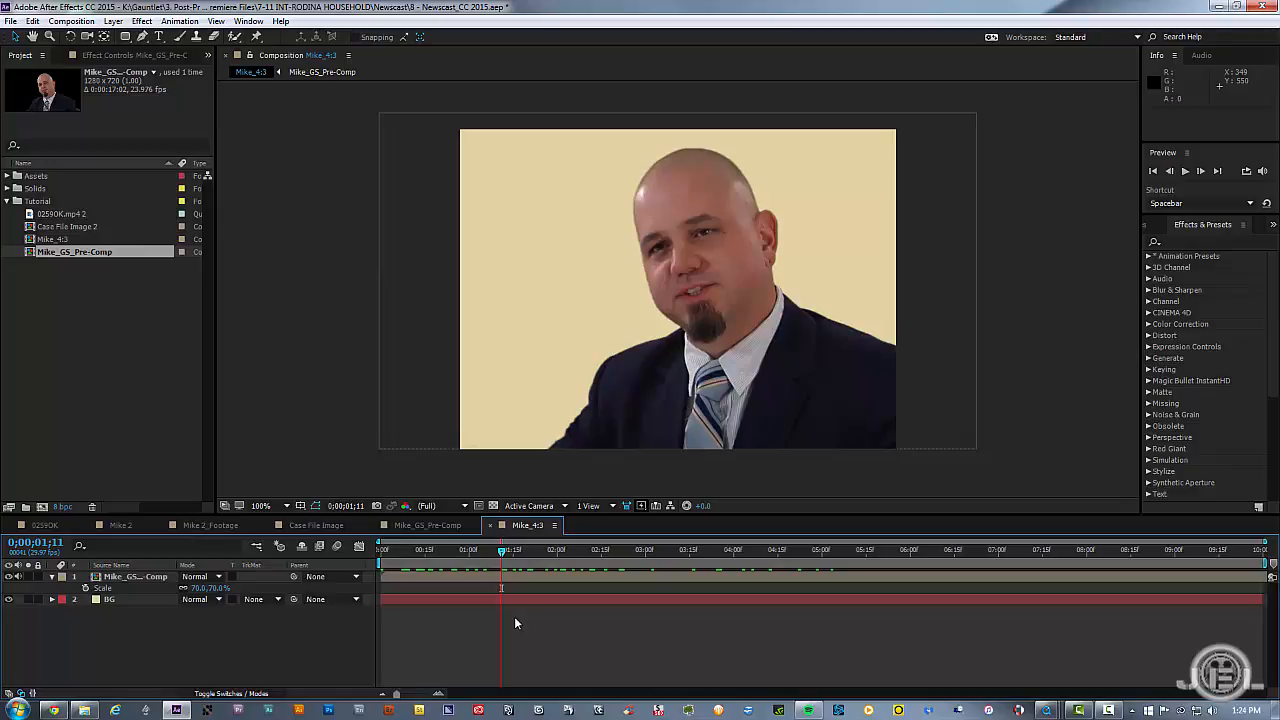
Create a 720 × 480 solid named White Spot in off-white, RGB 227, 227, 227
key(ctrl+y)
click(631, 438)
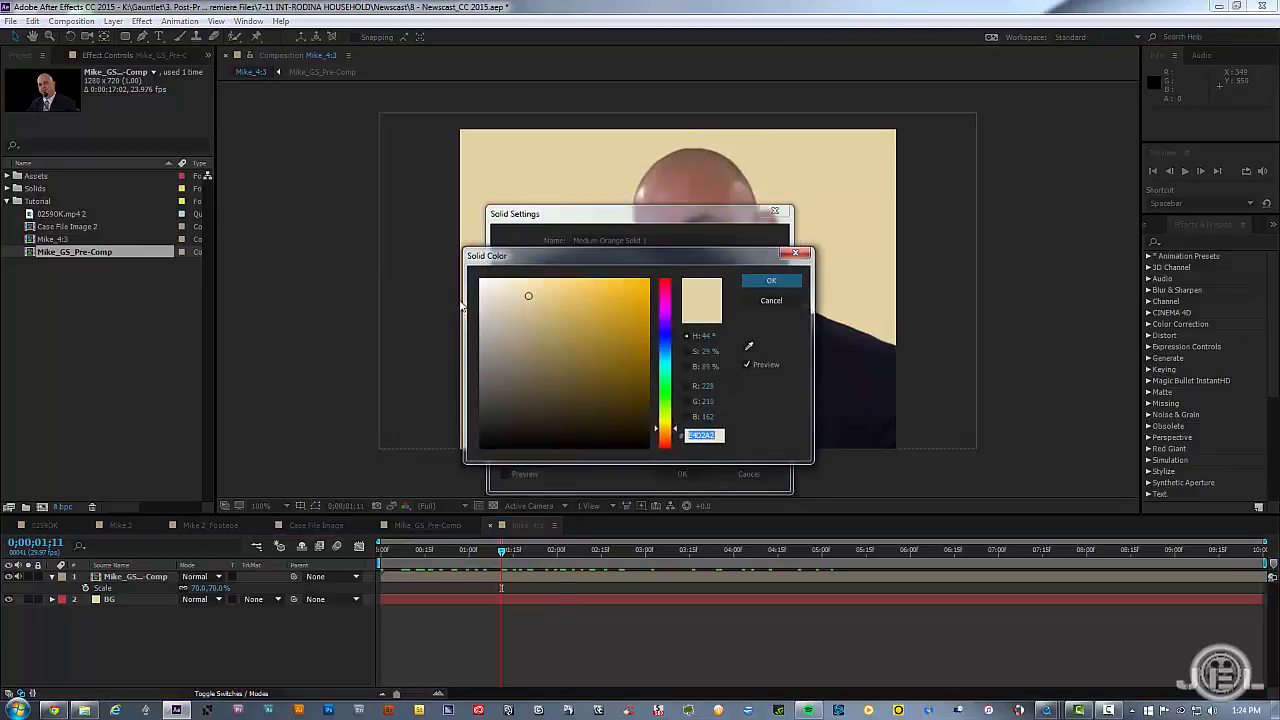
drag(528, 294, 468, 296)
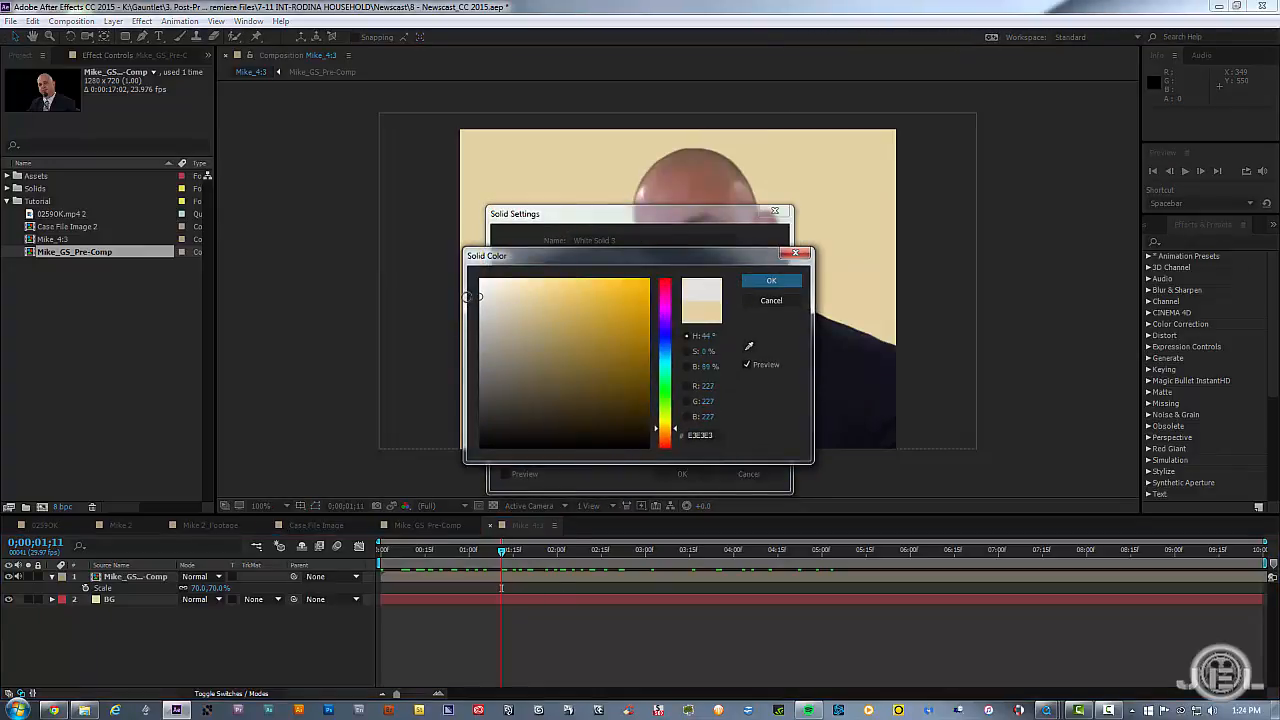
click(771, 280)
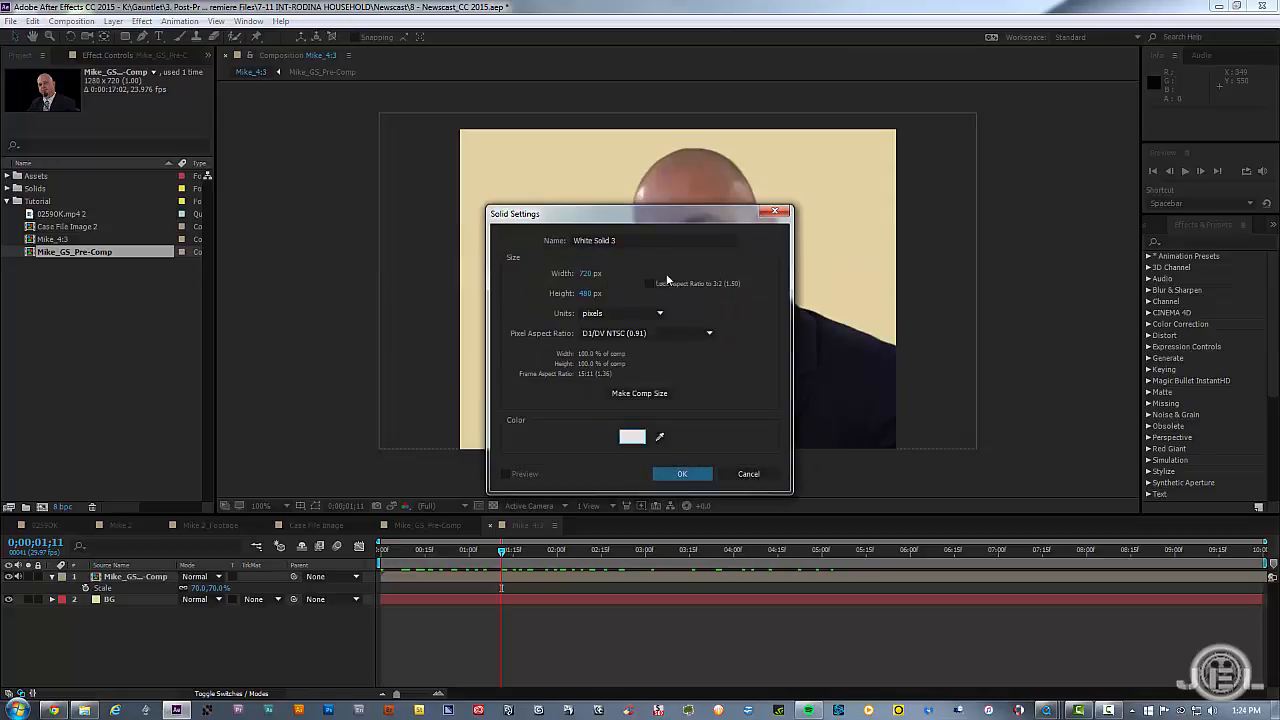
click(600, 241)
text(White )
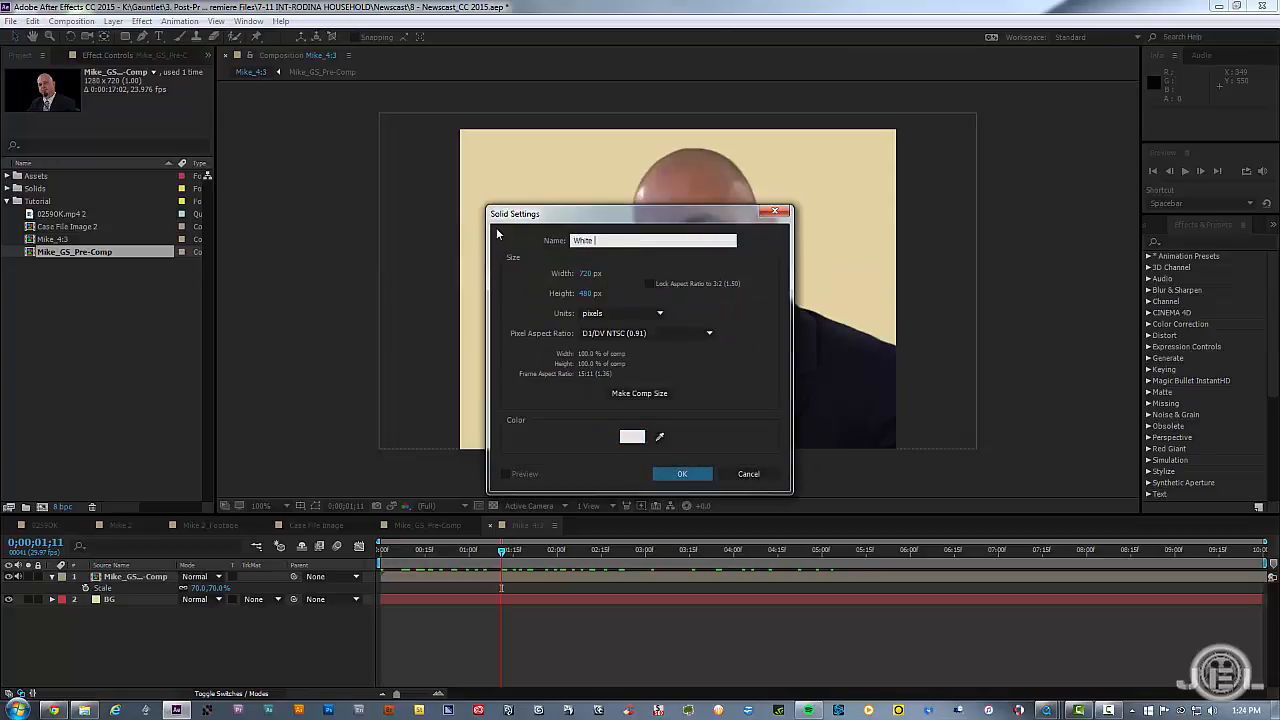
text(Spot)
key(Return)
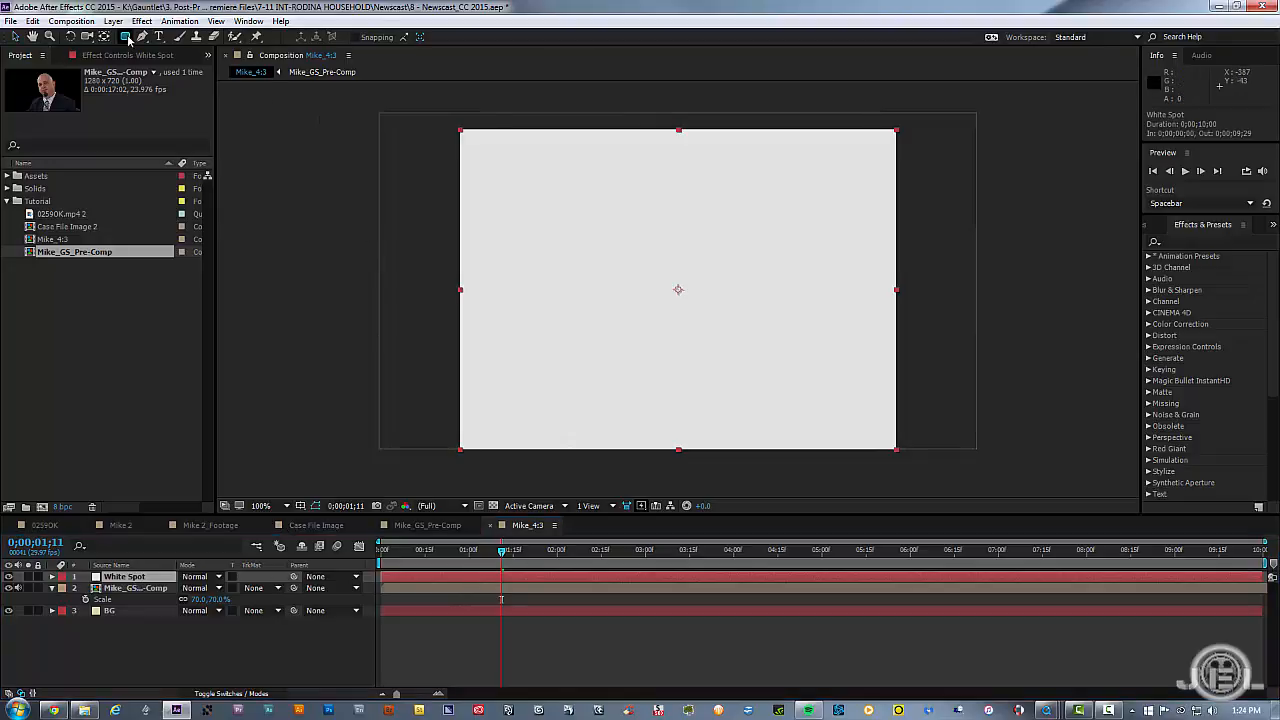
Add a full-size elliptical mask to the White Spot layer and shrink it to an oval inside the frame
drag(127, 37, 204, 68)
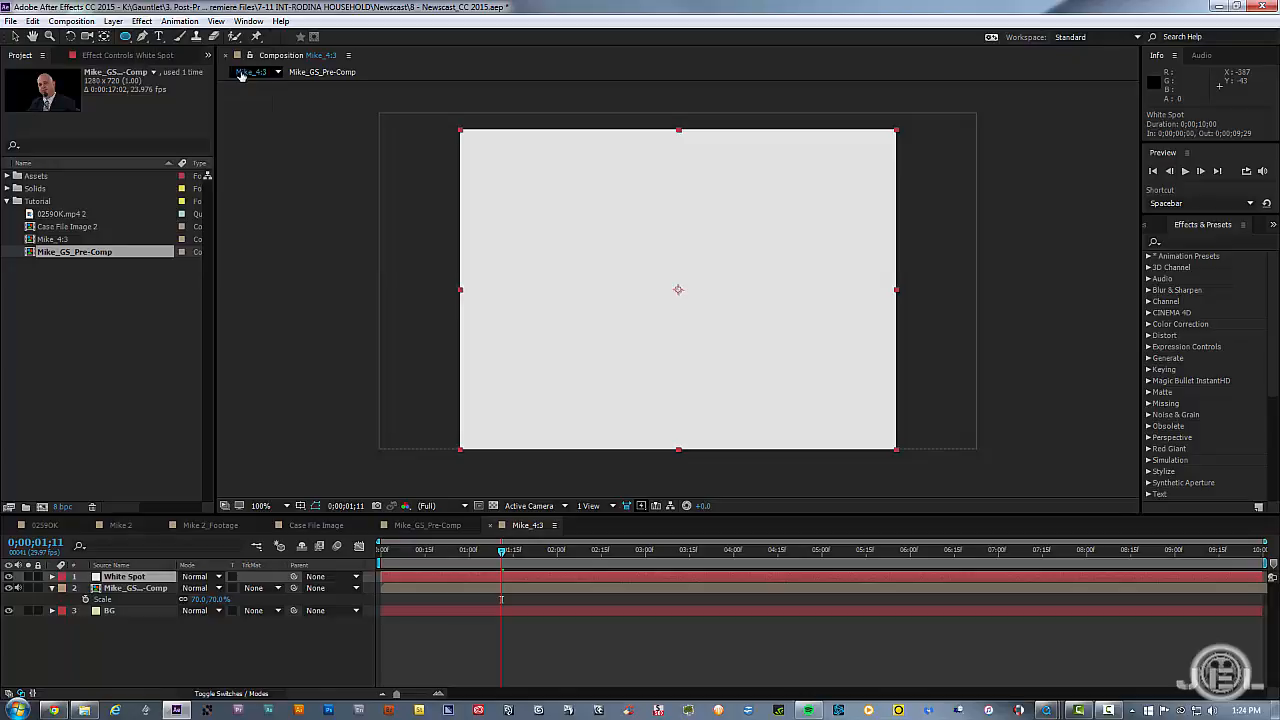
double_click(126, 36)
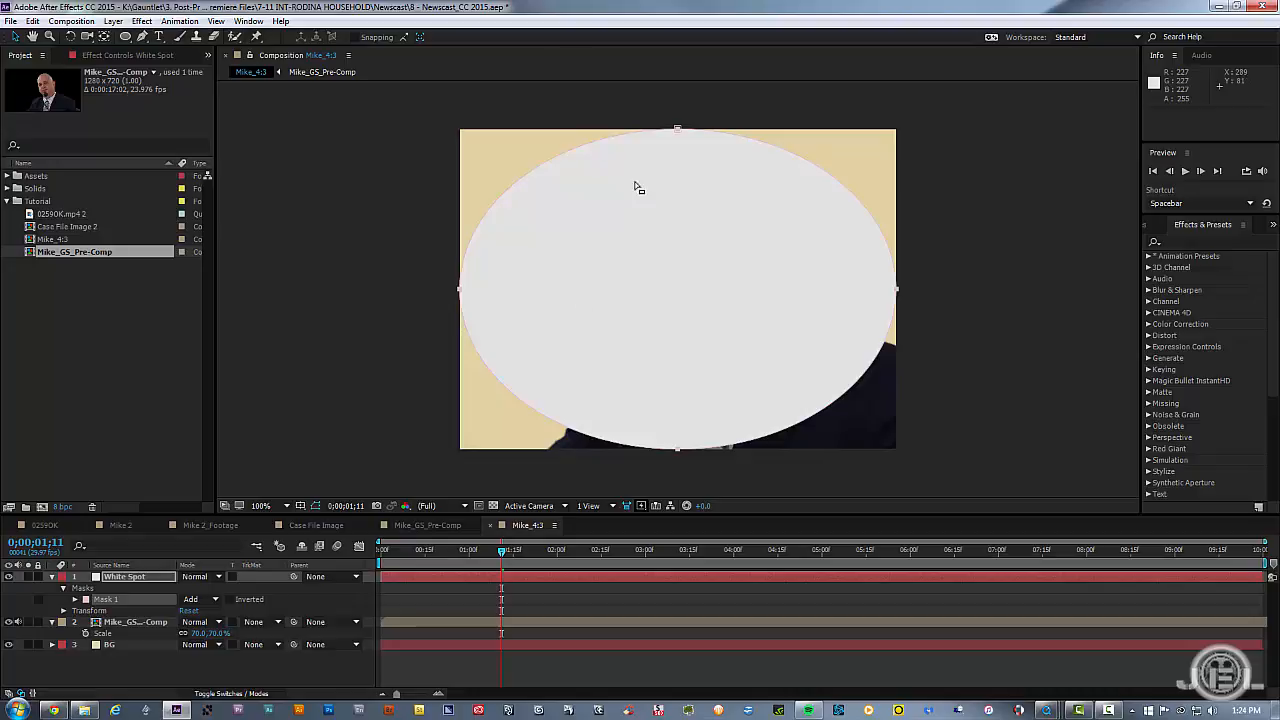
click(678, 127)
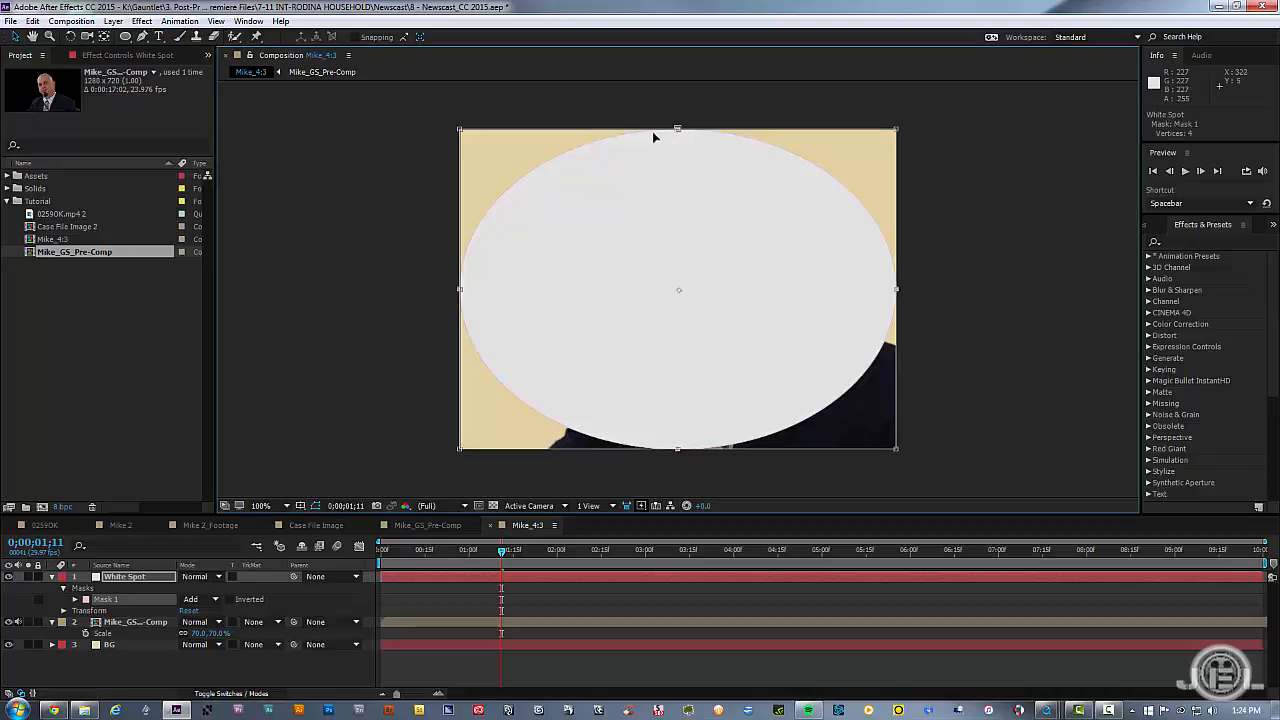
drag(466, 133, 515, 176)
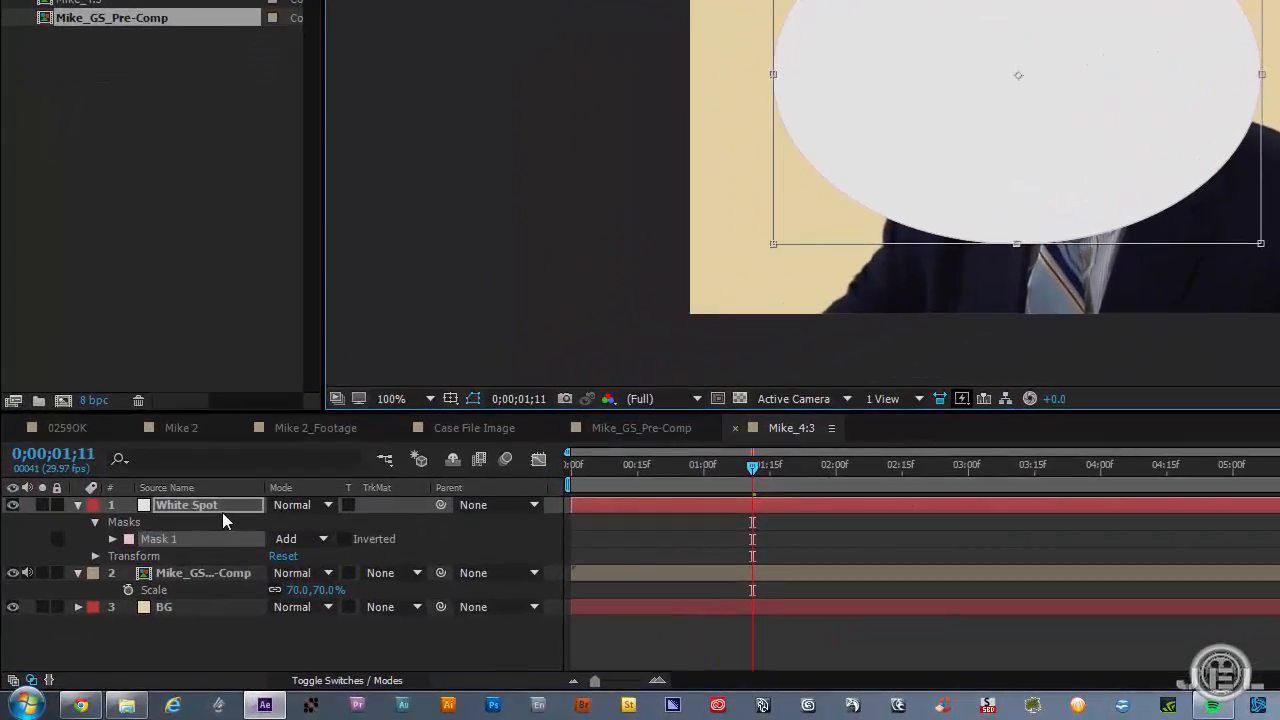
Feather the White Spot mask by 193 pixels and place the layer between Mike_GS_Pre-Comp and BG
click(218, 511)
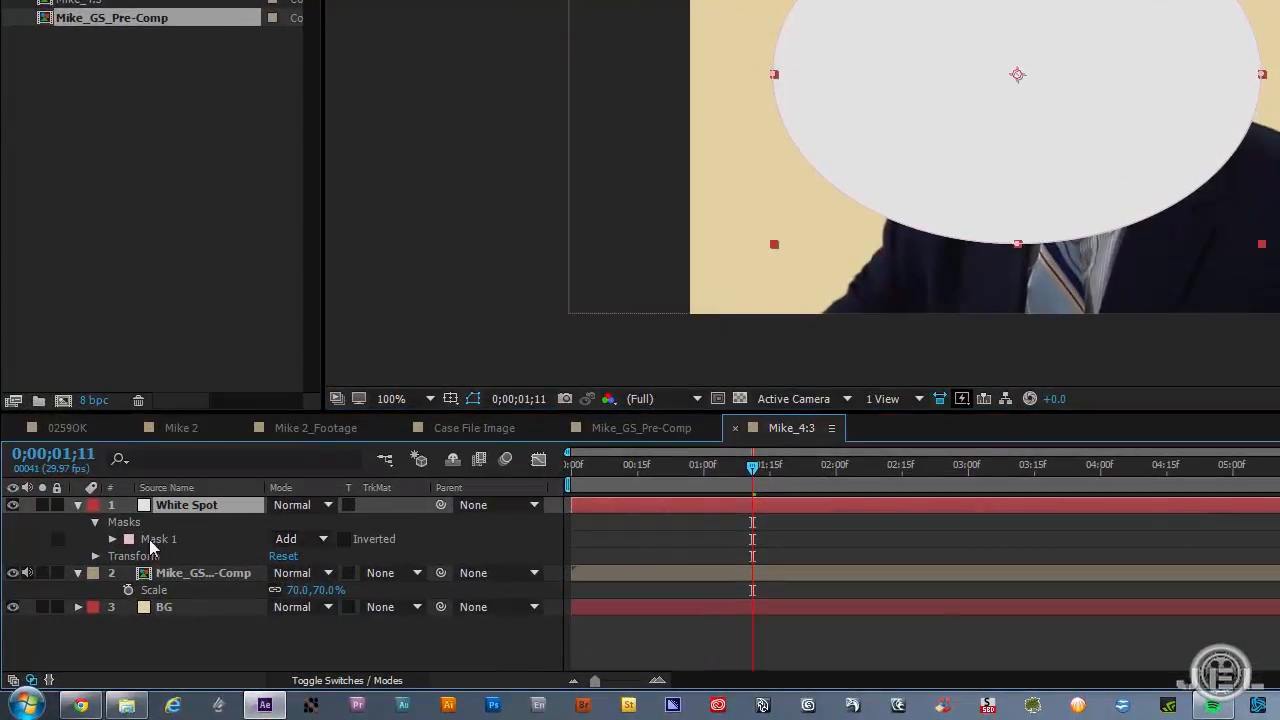
key(f)
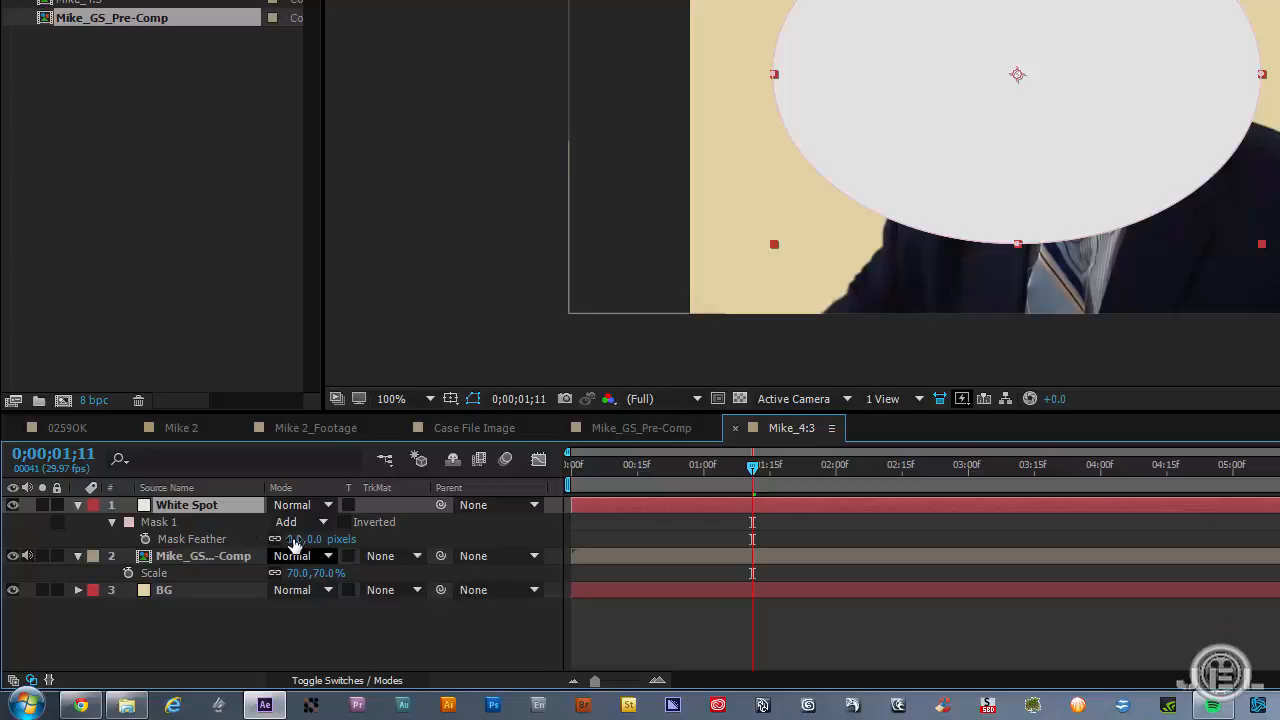
drag(296, 539, 444, 534)
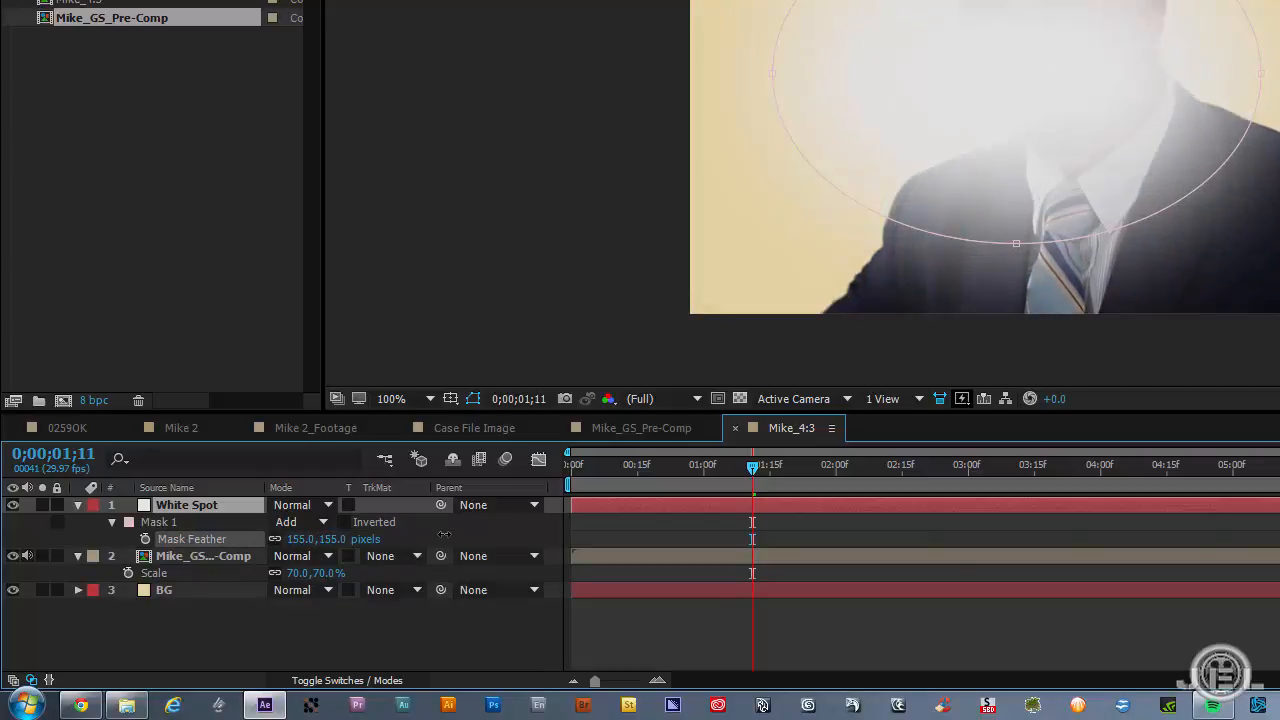
drag(245, 510, 213, 582)
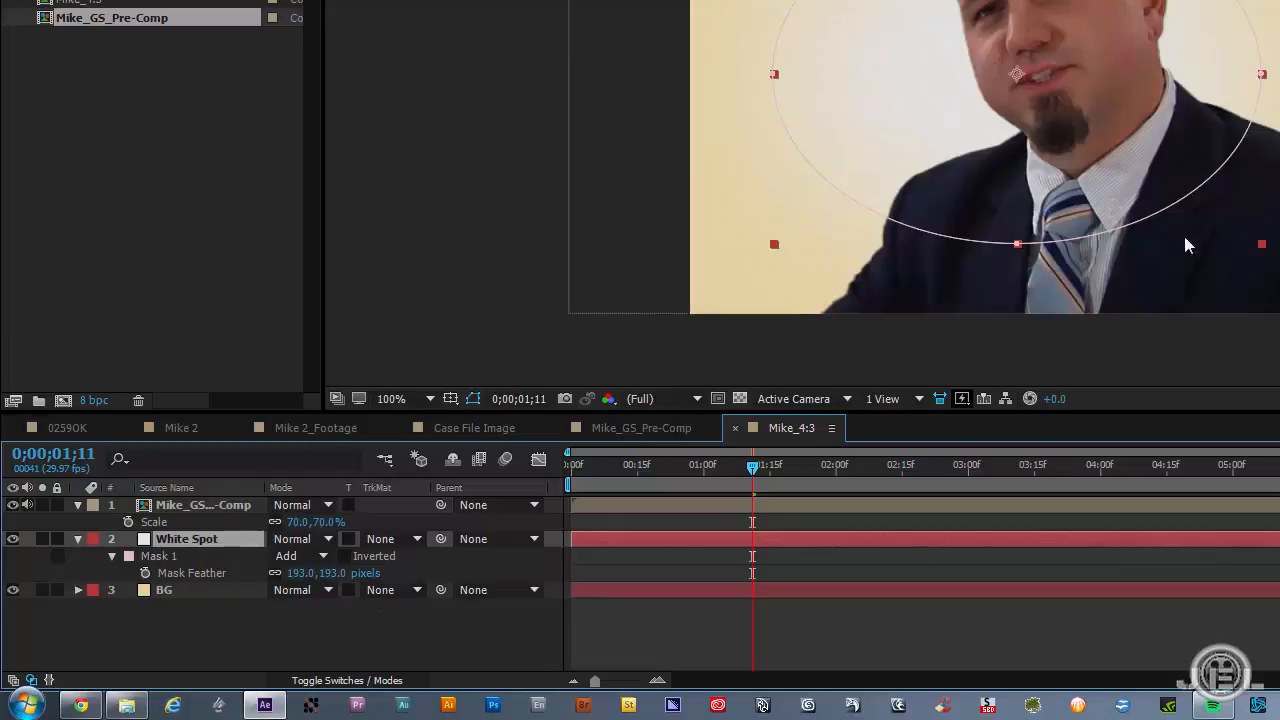
click(693, 565)
Try the White Spot layer's opacity at 25%, settle on 50%, and check the softened glow
click(219, 539)
key(t)
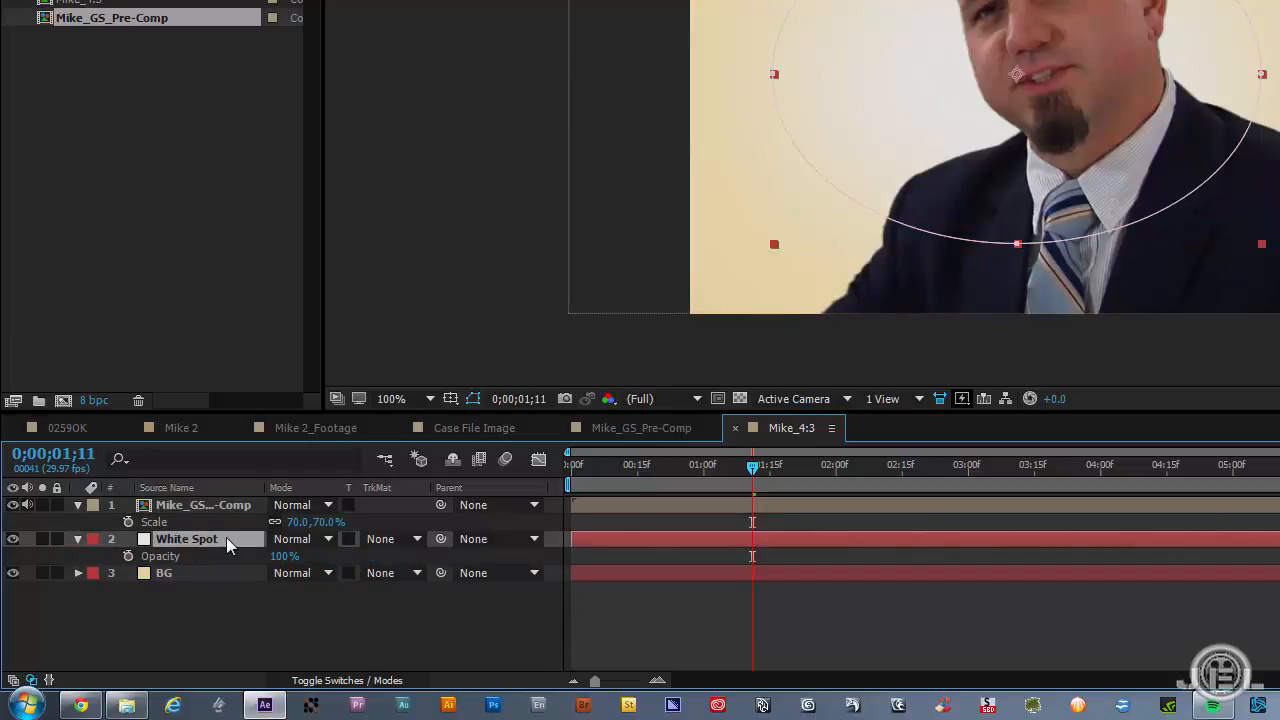
click(285, 557)
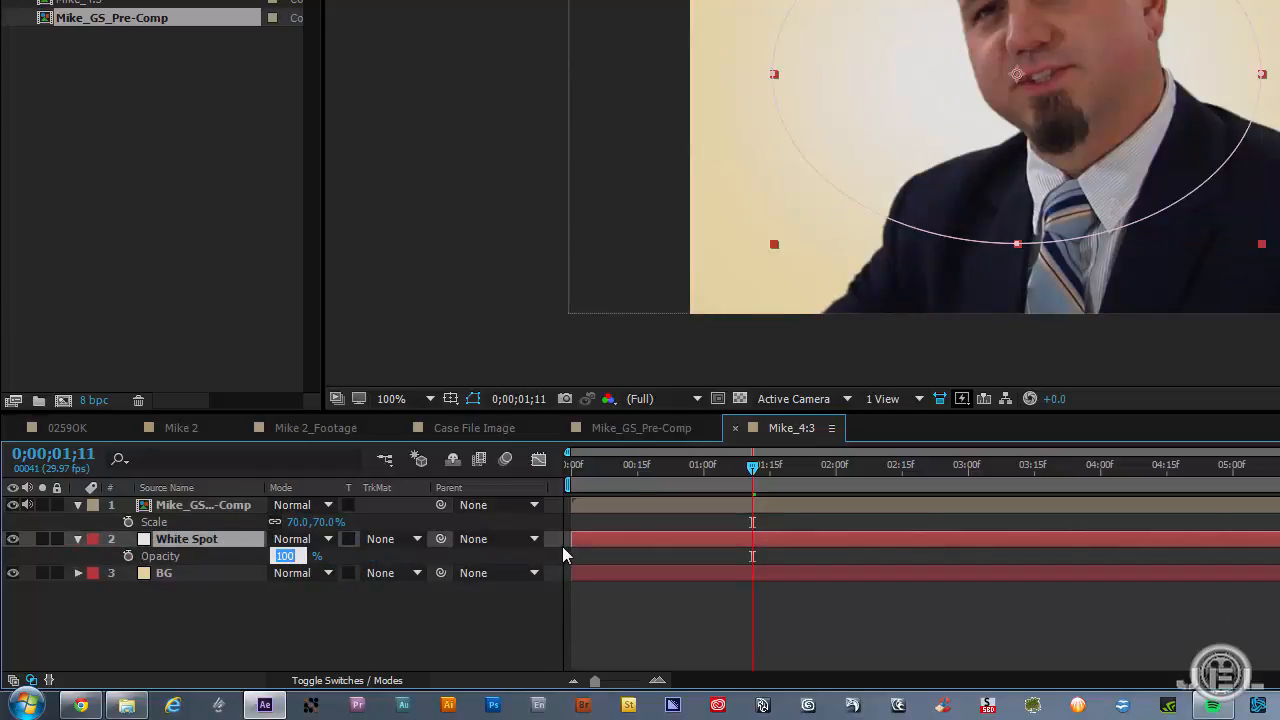
text(25)
key(Return)
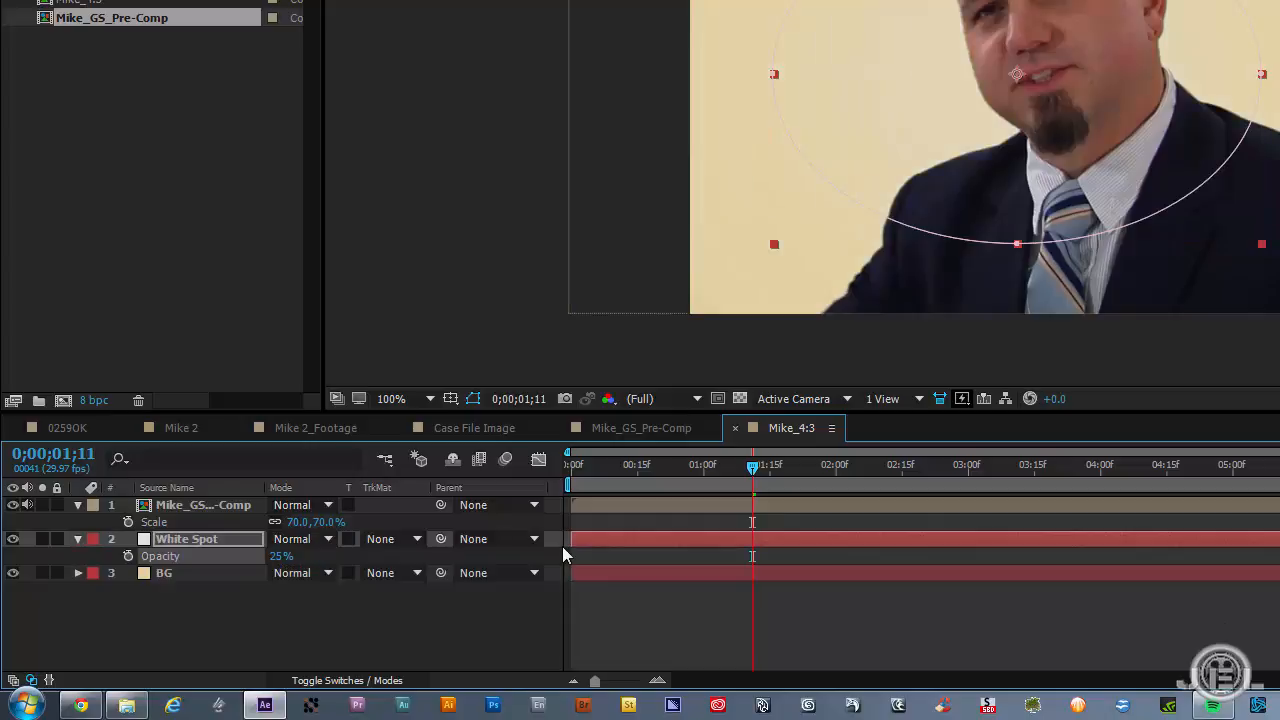
click(283, 556)
text(50)
key(Return)
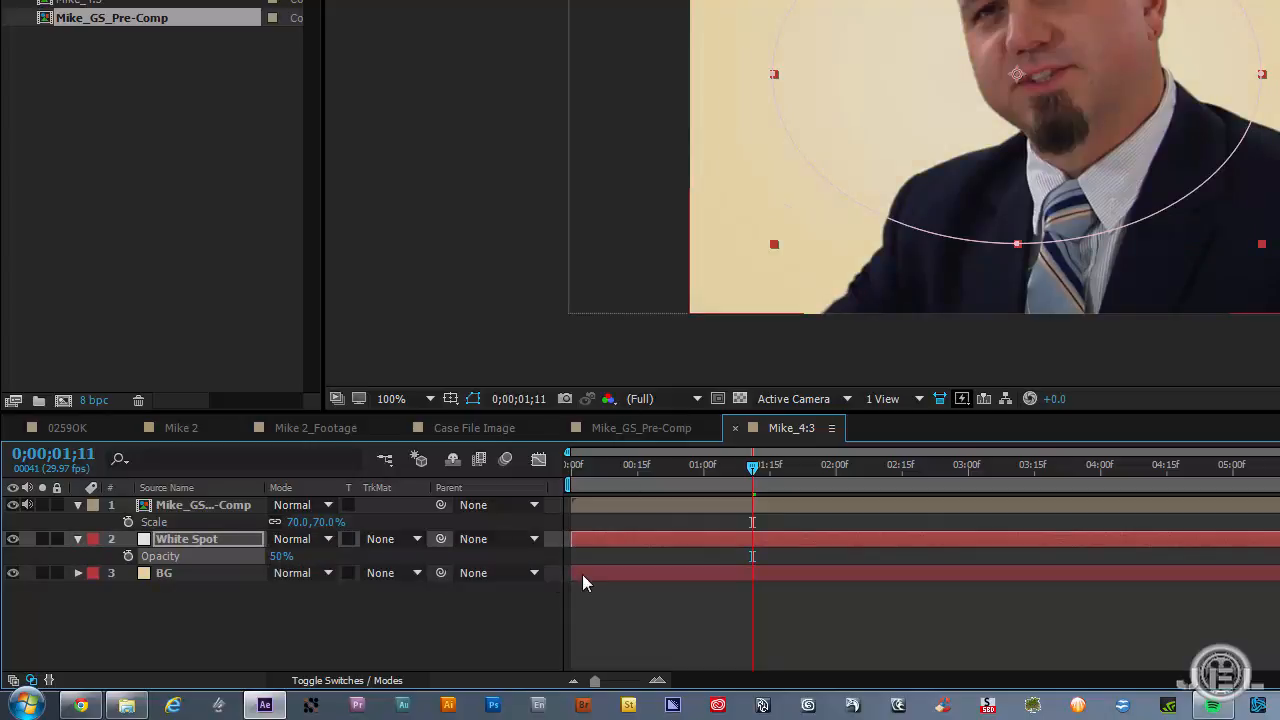
click(964, 621)
click(1020, 541)
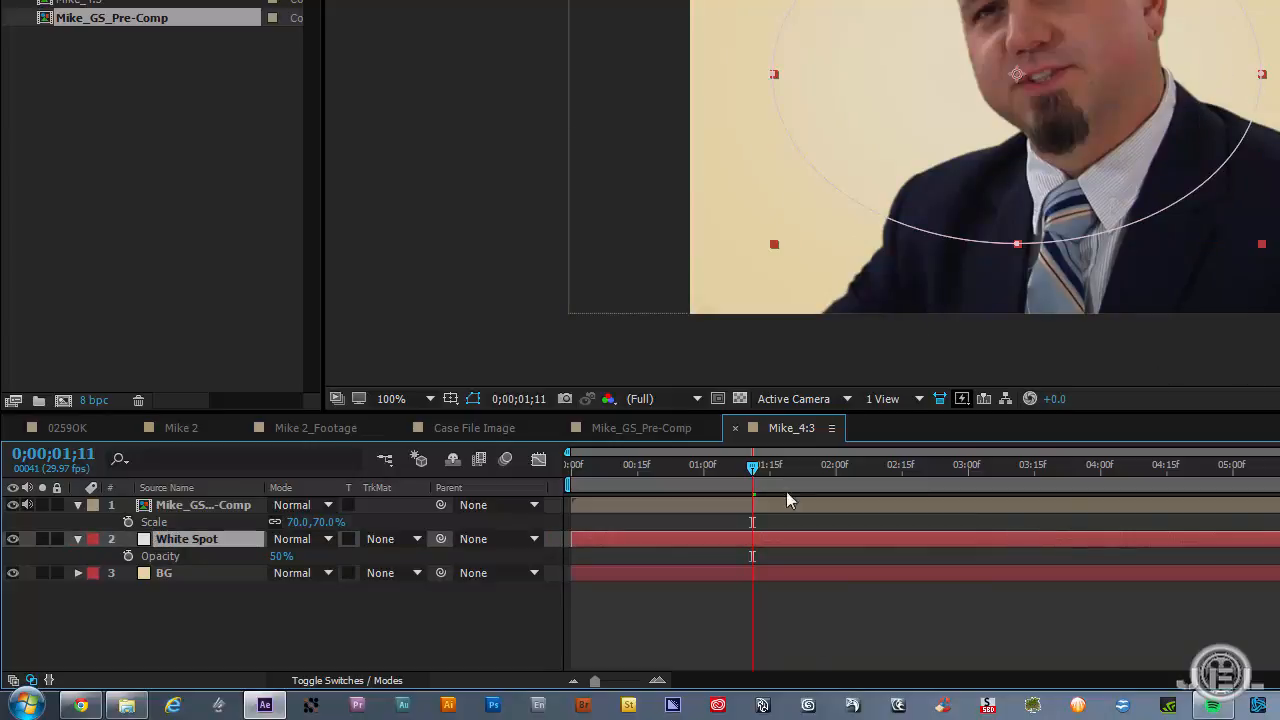
Shift the White Spot layer left and slightly up so the glow sits beside the head
click(878, 617)
click(803, 535)
drag(1196, 74, 1105, 61)
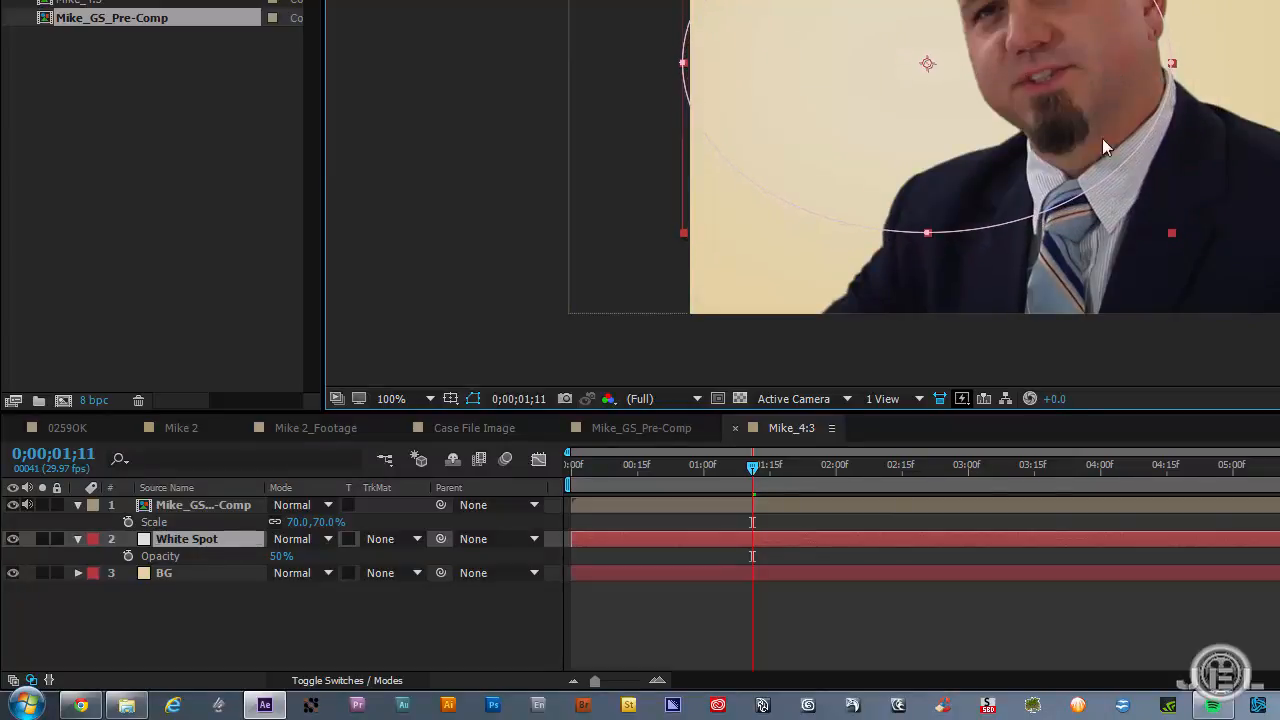
click(898, 643)
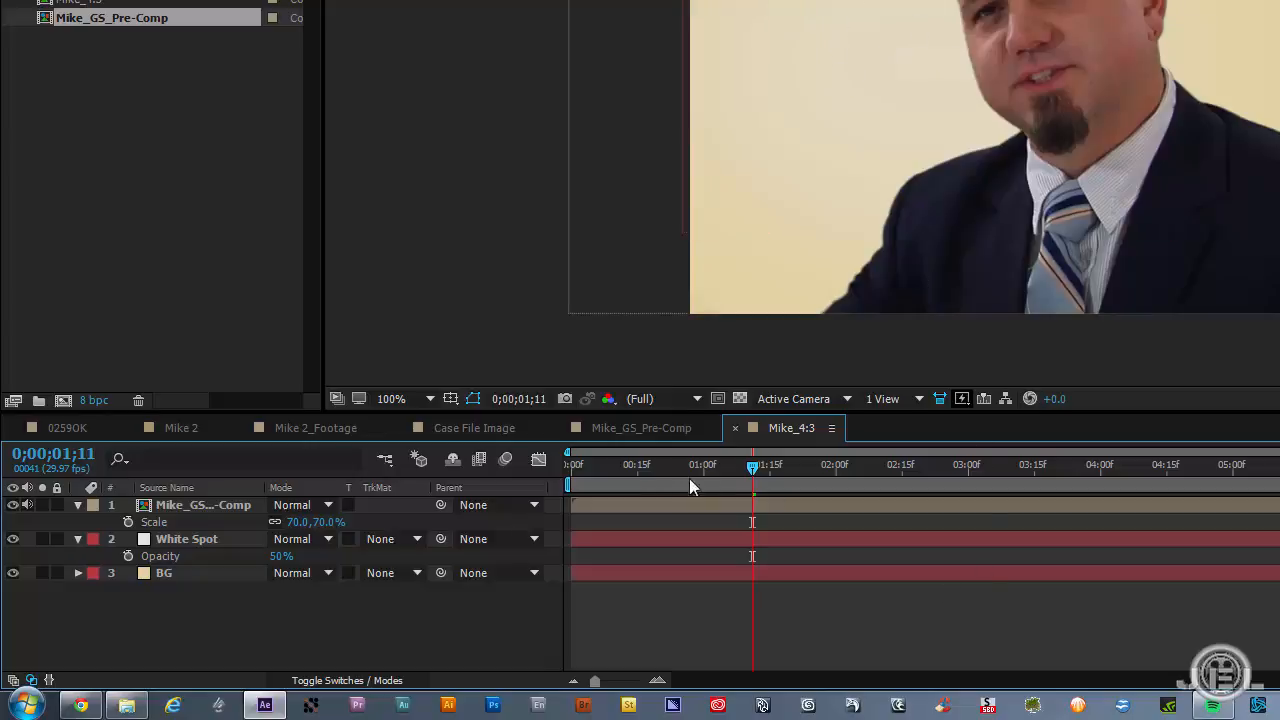
Play Mike_4:3 from its start and check the subject's placement beside the case file graphic in the 0259OK_Mike 2 reference clip
drag(689, 478, 564, 587)
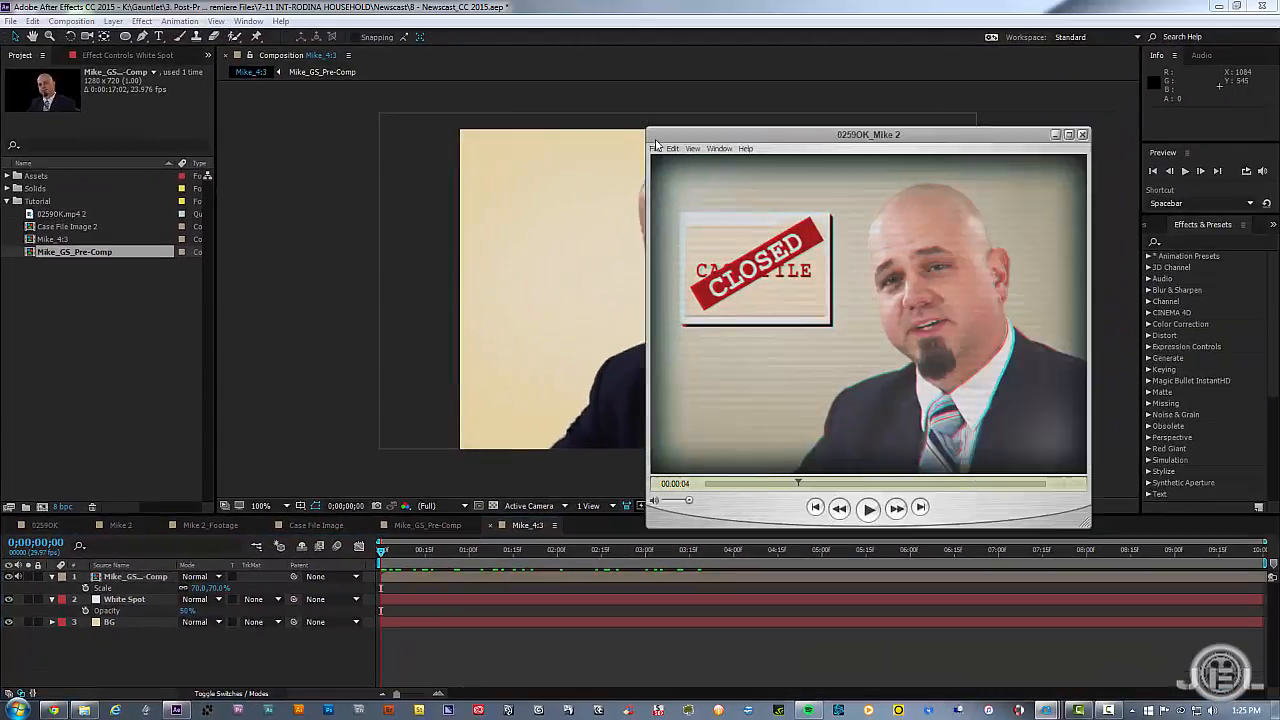
drag(870, 133, 745, 133)
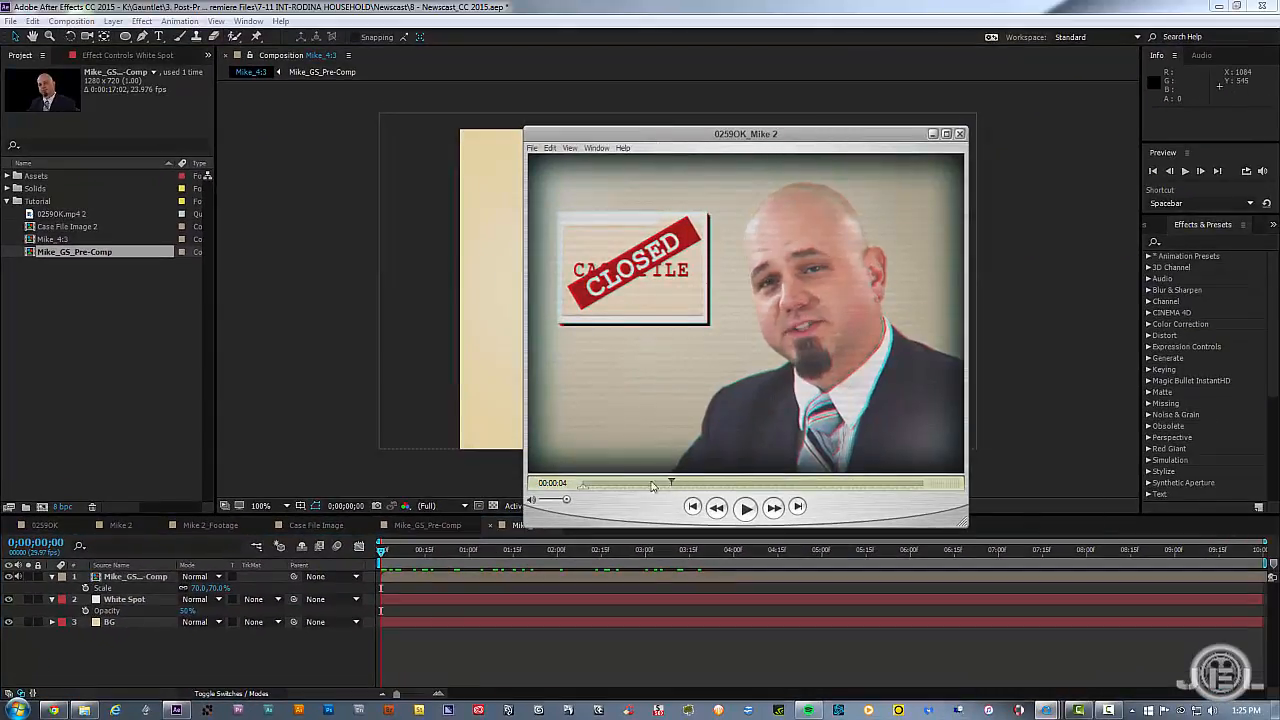
mouse_move(652, 486)
mouse_down()
mouse_move(608, 498)
mouse_move(655, 500)
mouse_move(582, 515)
mouse_move(655, 508)
mouse_up()
drag(686, 131, 1279, 140)
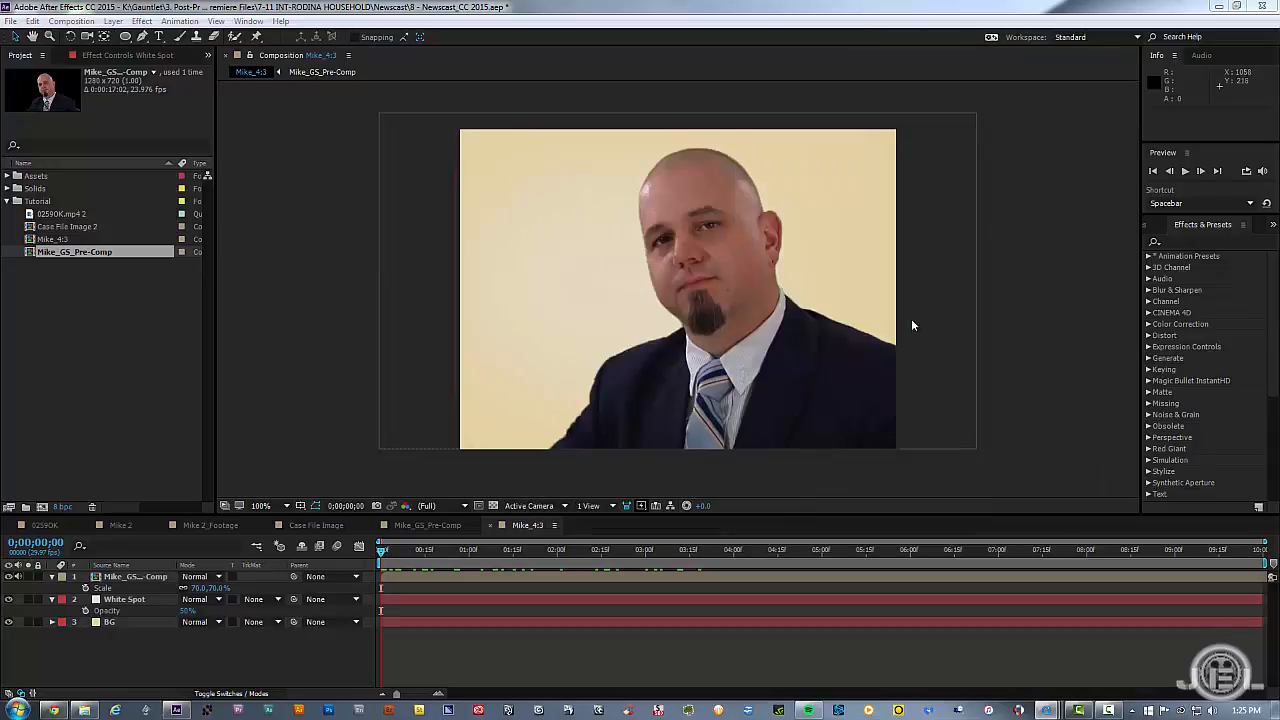
Animate the Mike_GS_Pre-Comp layer's Position from 360.0, 227.8 at 0;00;01;15 to 440.3, 227.8 at 0;00;02;05
click(399, 576)
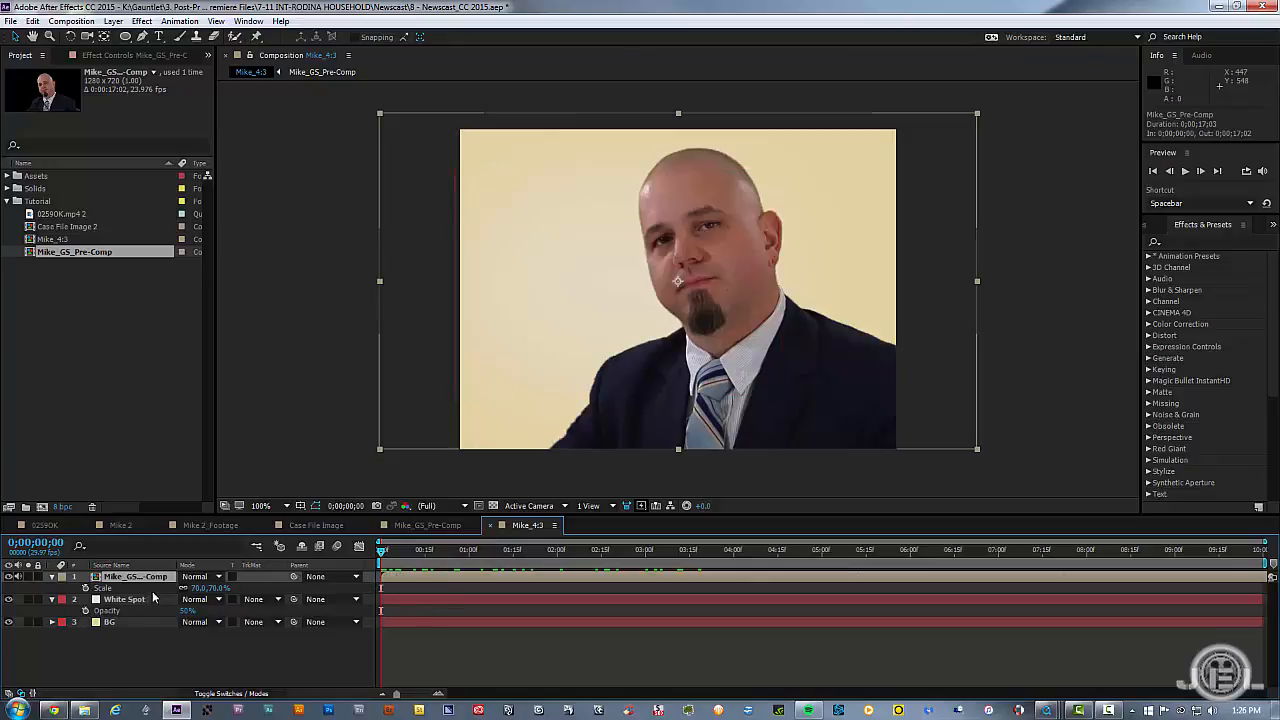
key(p)
click(401, 551)
drag(420, 552, 511, 599)
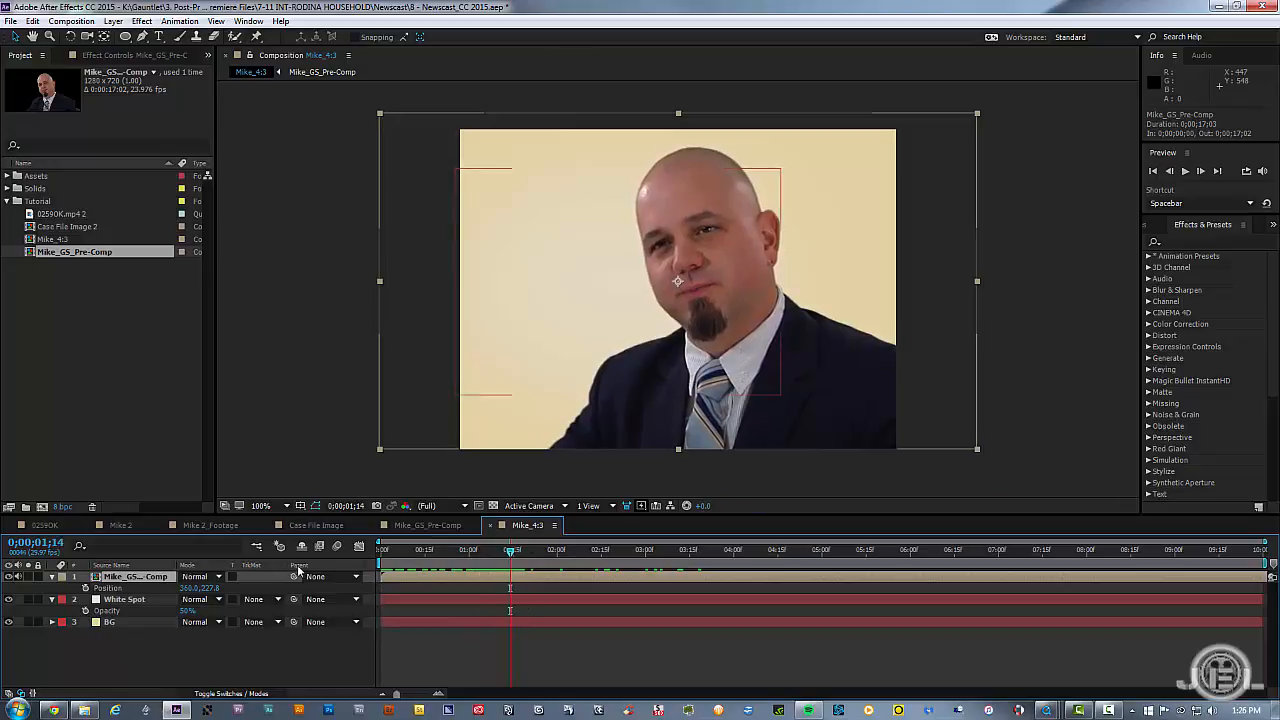
key(Page_Down)
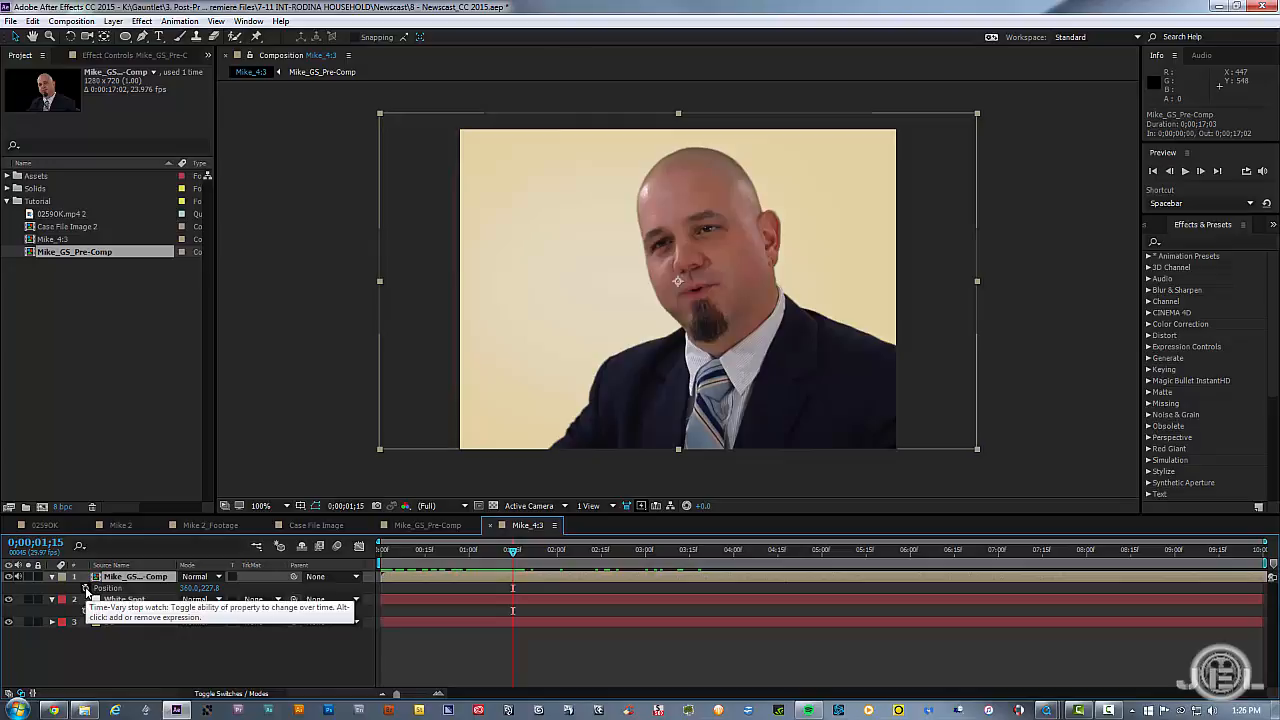
click(86, 588)
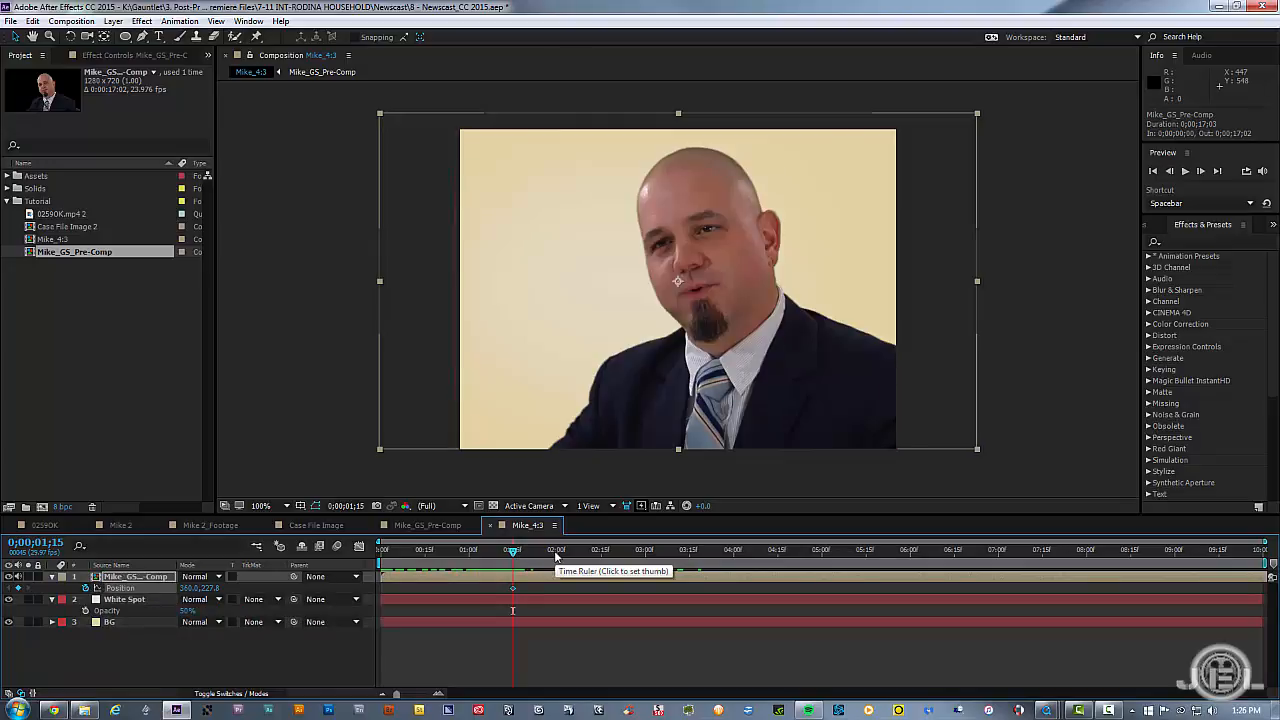
key(space)
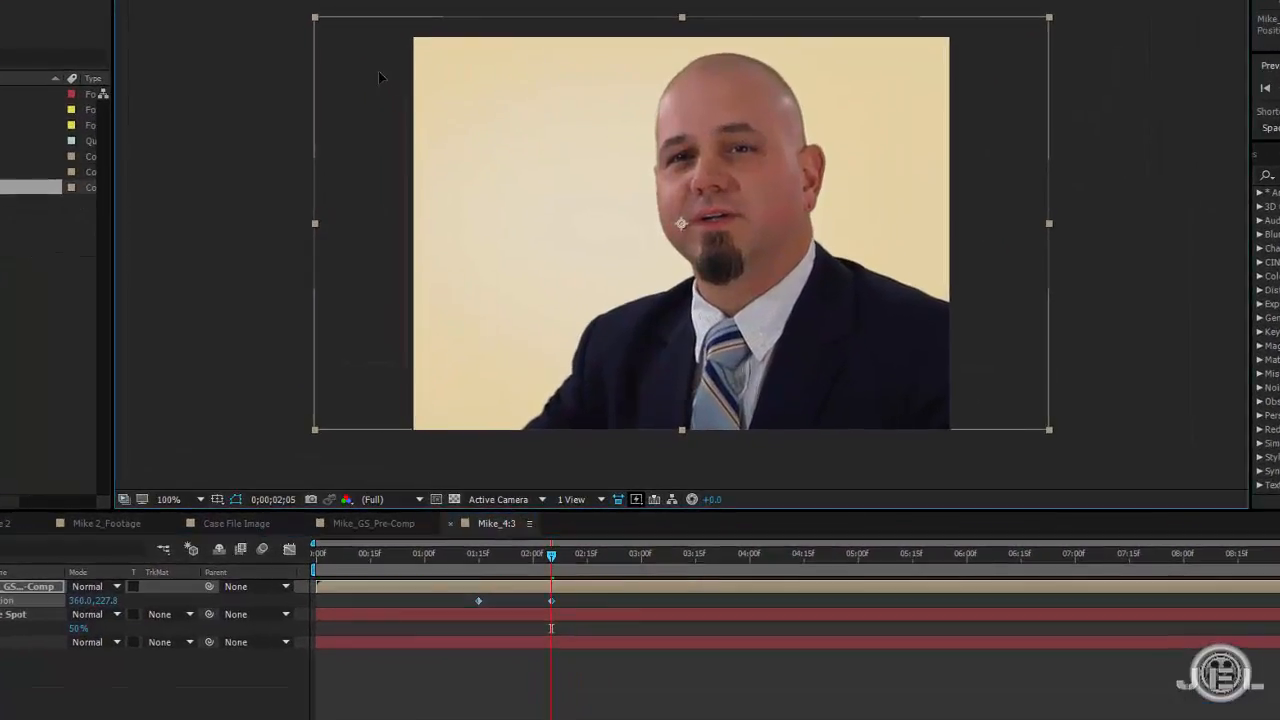
drag(378, 79, 437, 83)
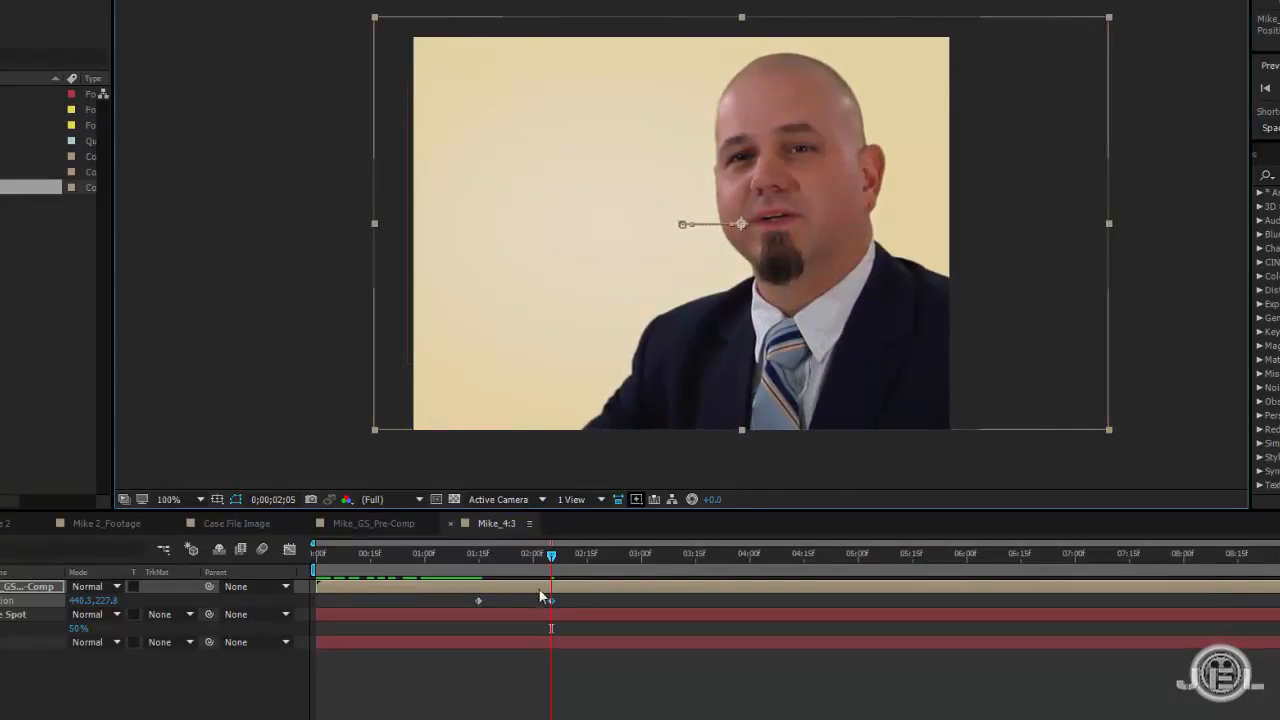
Preview and scrub the slide between the two Position keyframes to judge how it starts and stops
drag(534, 555, 478, 567)
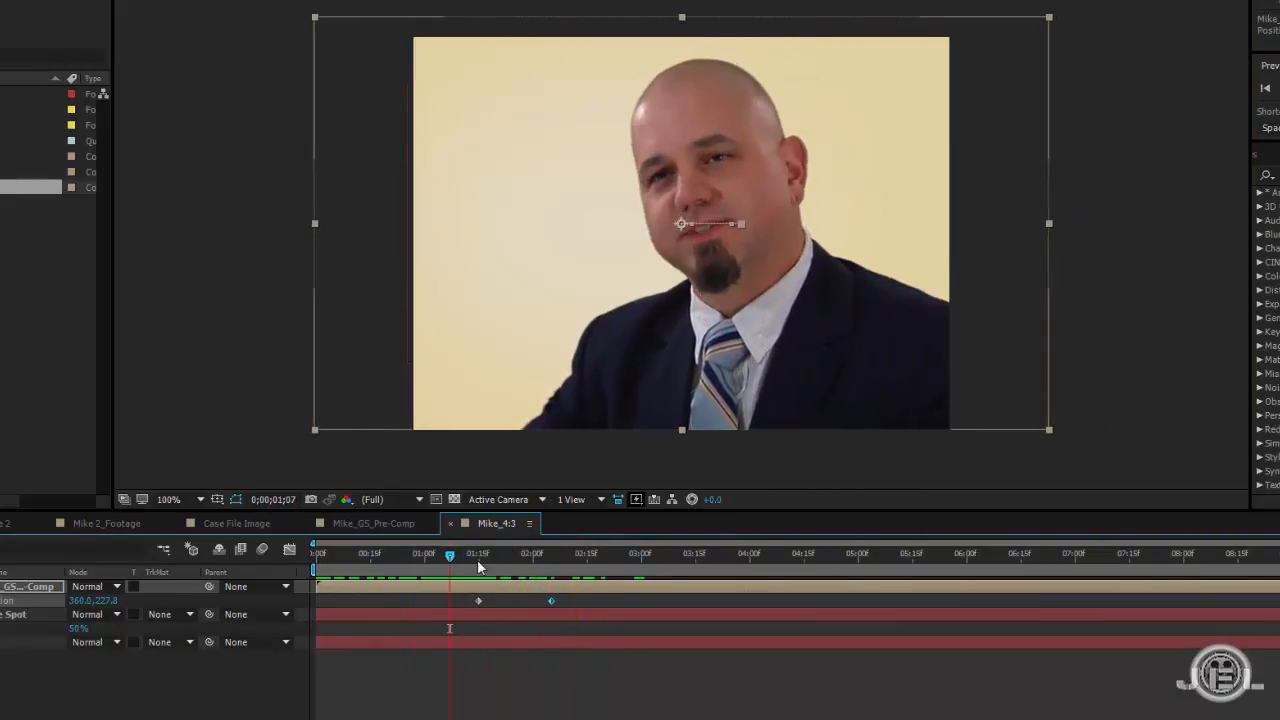
key(space)
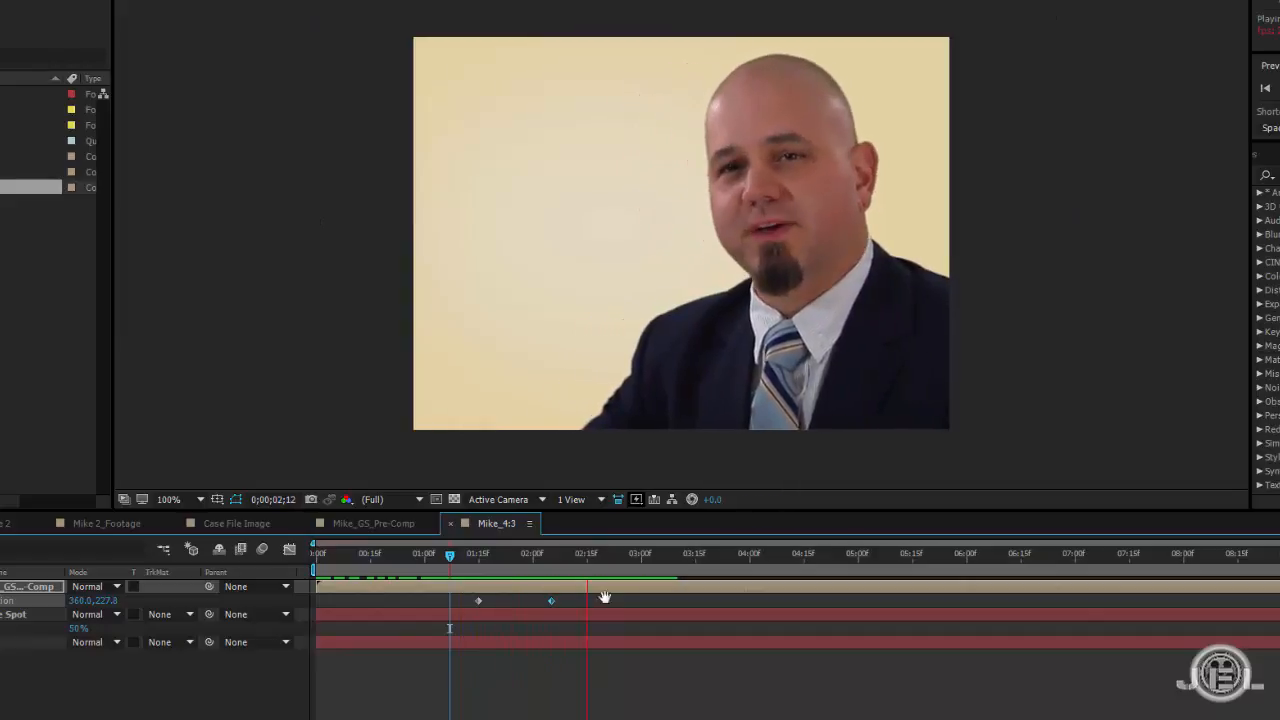
drag(496, 555, 474, 591)
key(j)
key(k)
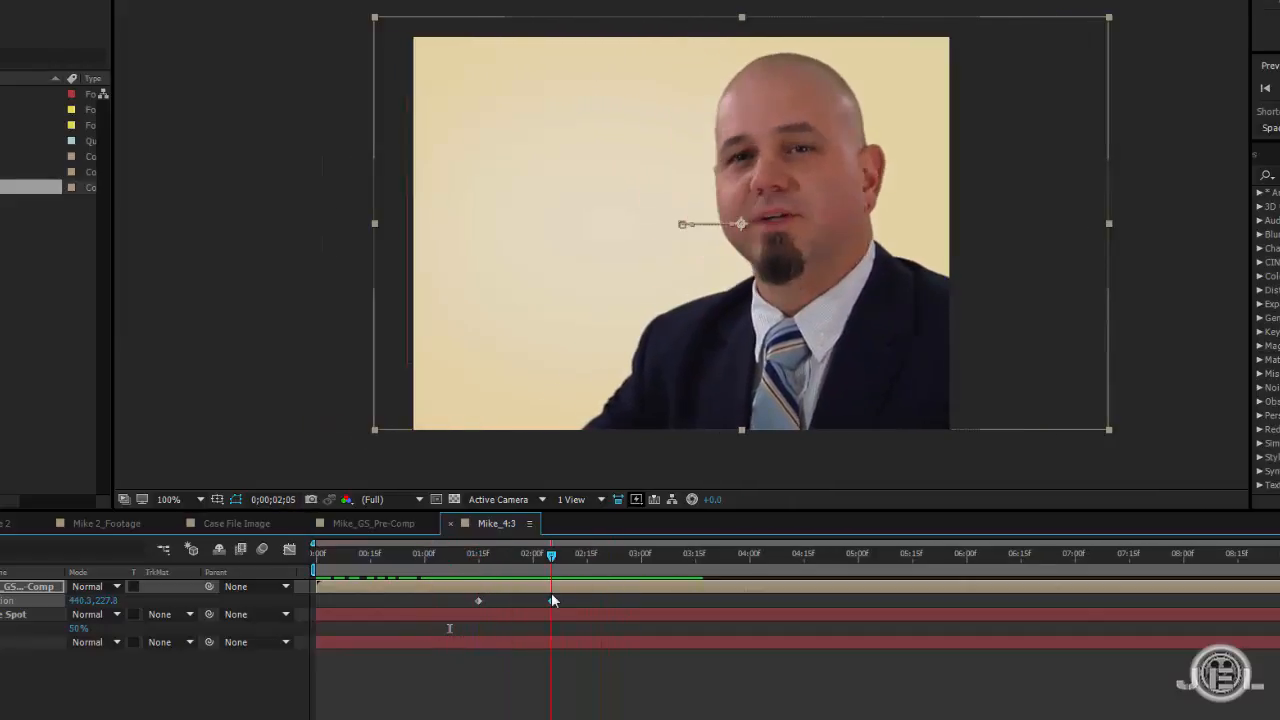
click(492, 596)
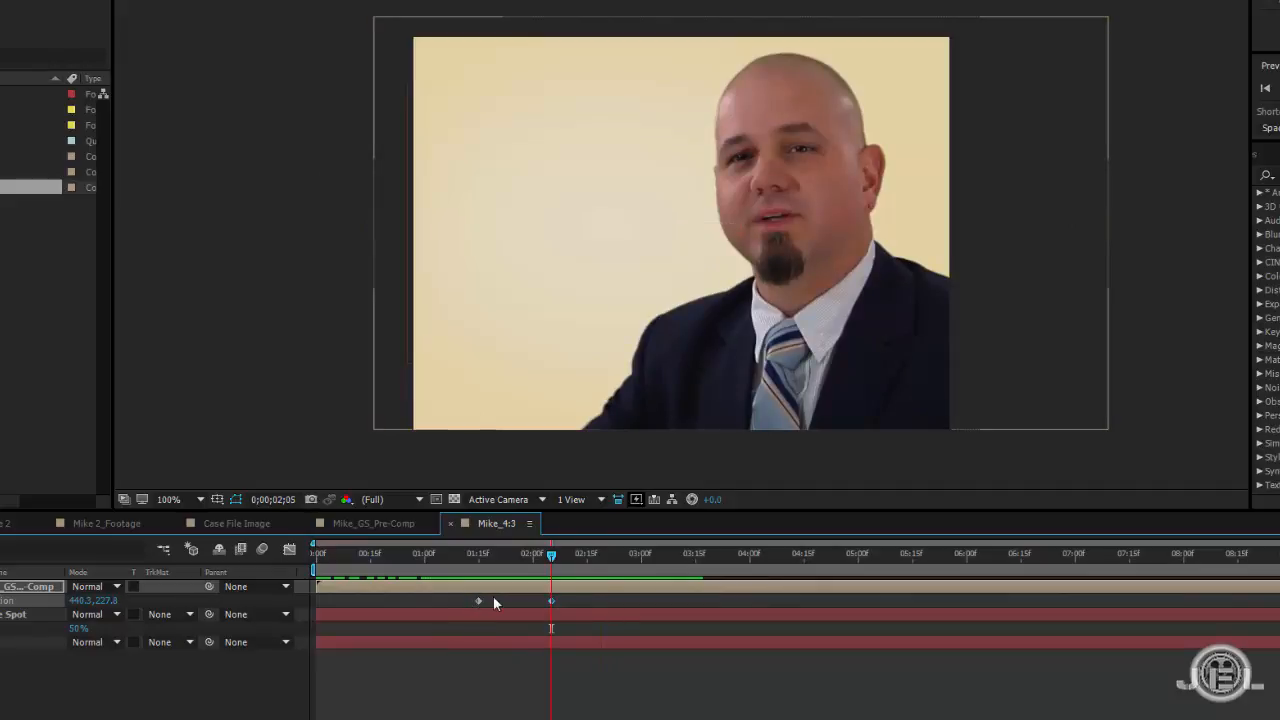
click(528, 553)
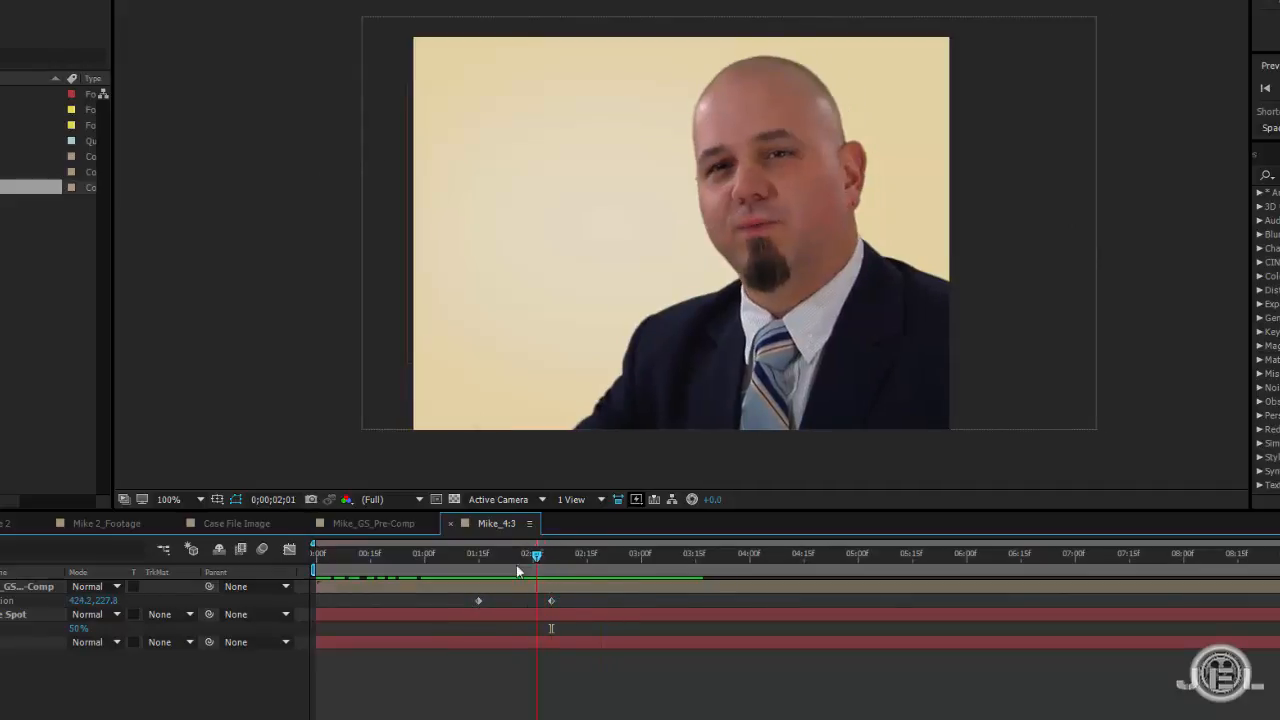
Apply Easy Ease Out to the Position keyframe at 0;00;01;15 and scrub through the move
click(479, 600)
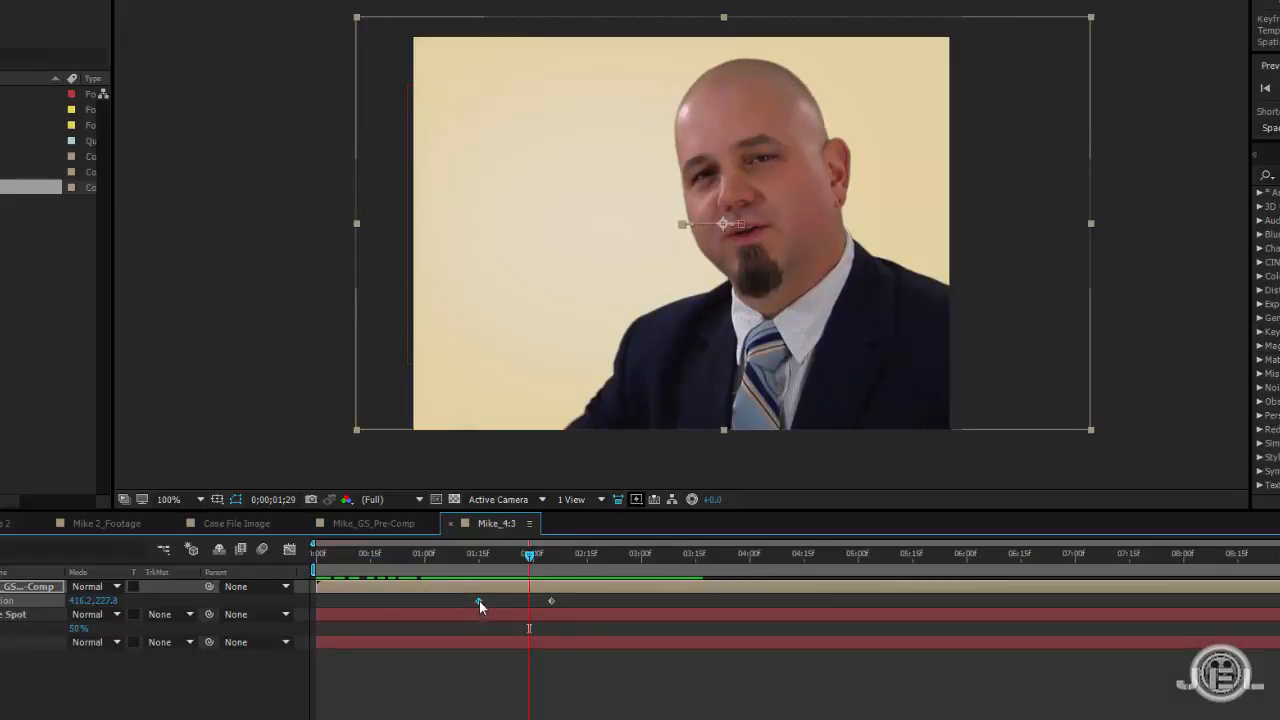
right_click(479, 600)
mouse_move(600, 590)
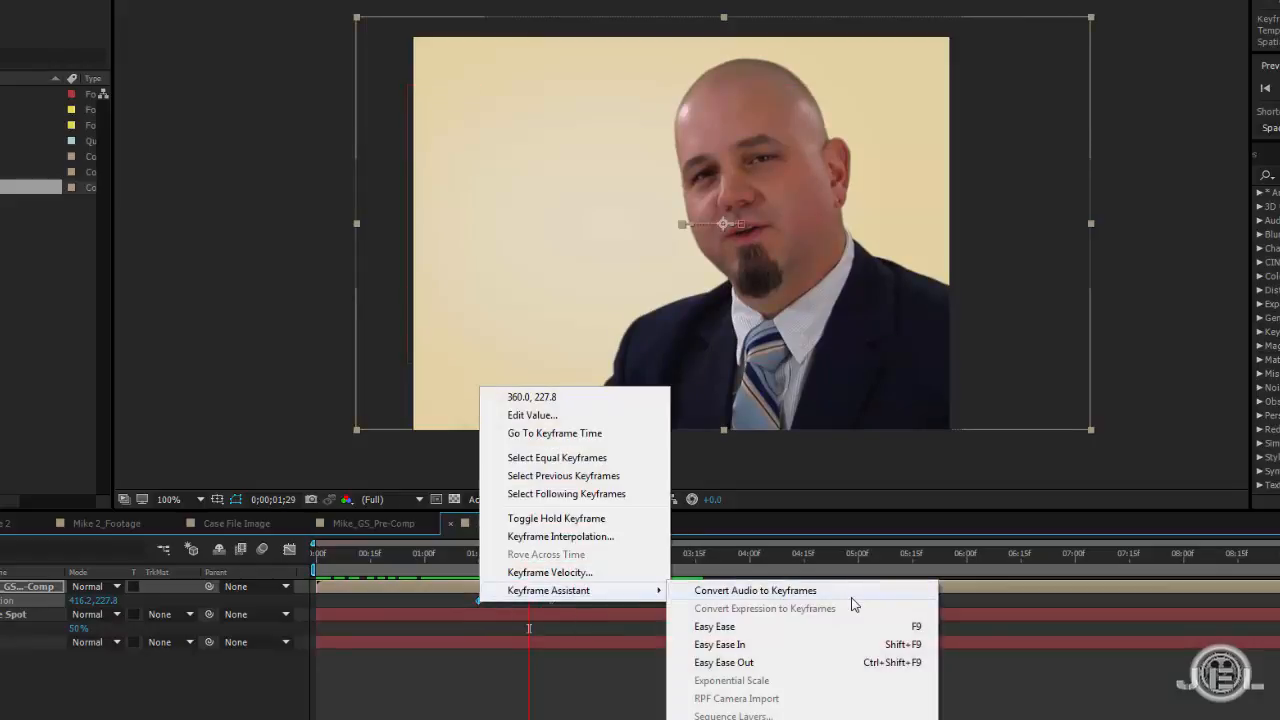
click(760, 662)
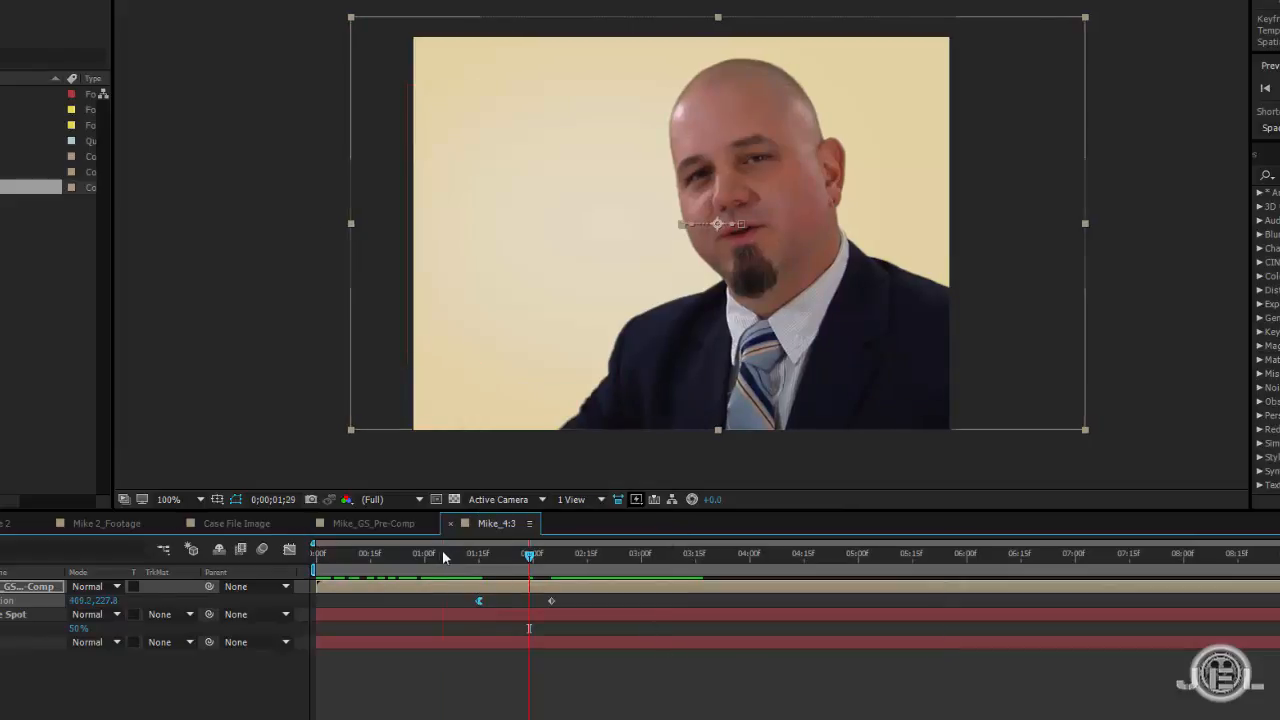
drag(443, 557, 546, 568)
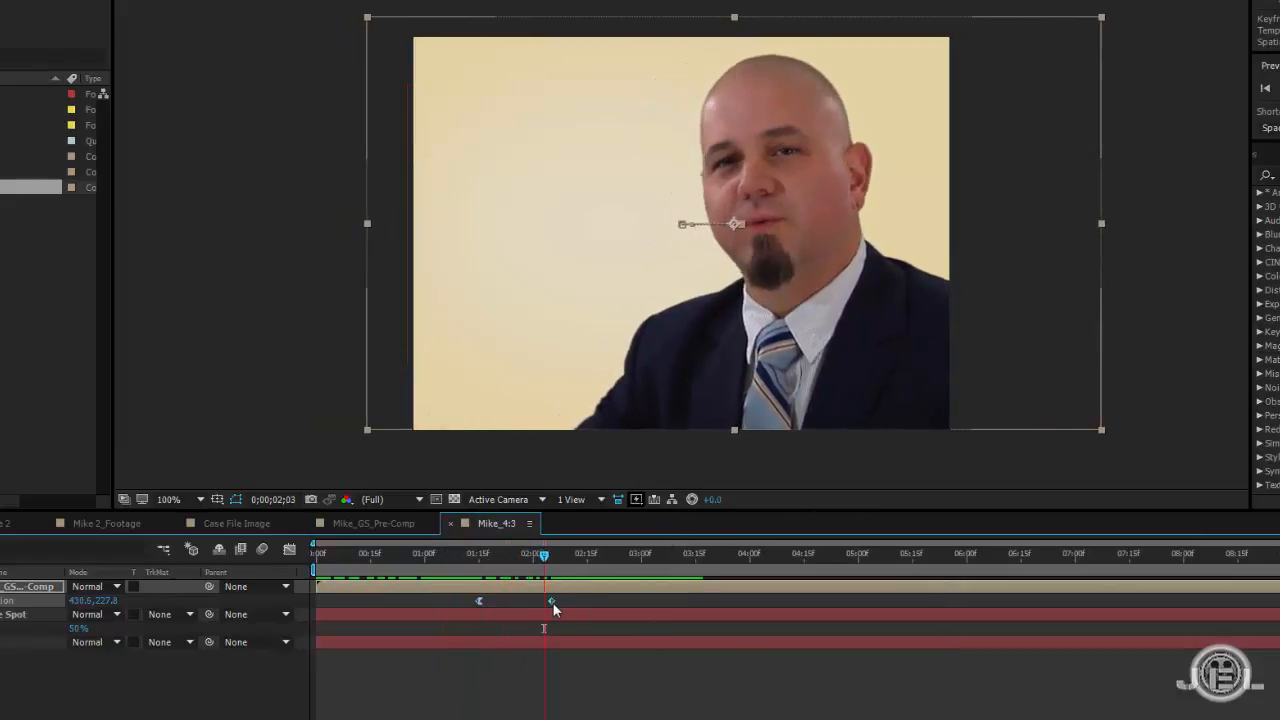
Apply Easy Ease to the Position keyframe at 0;00;02;05 and preview the slide from before the first keyframe
right_click(552, 602)
mouse_move(622, 592)
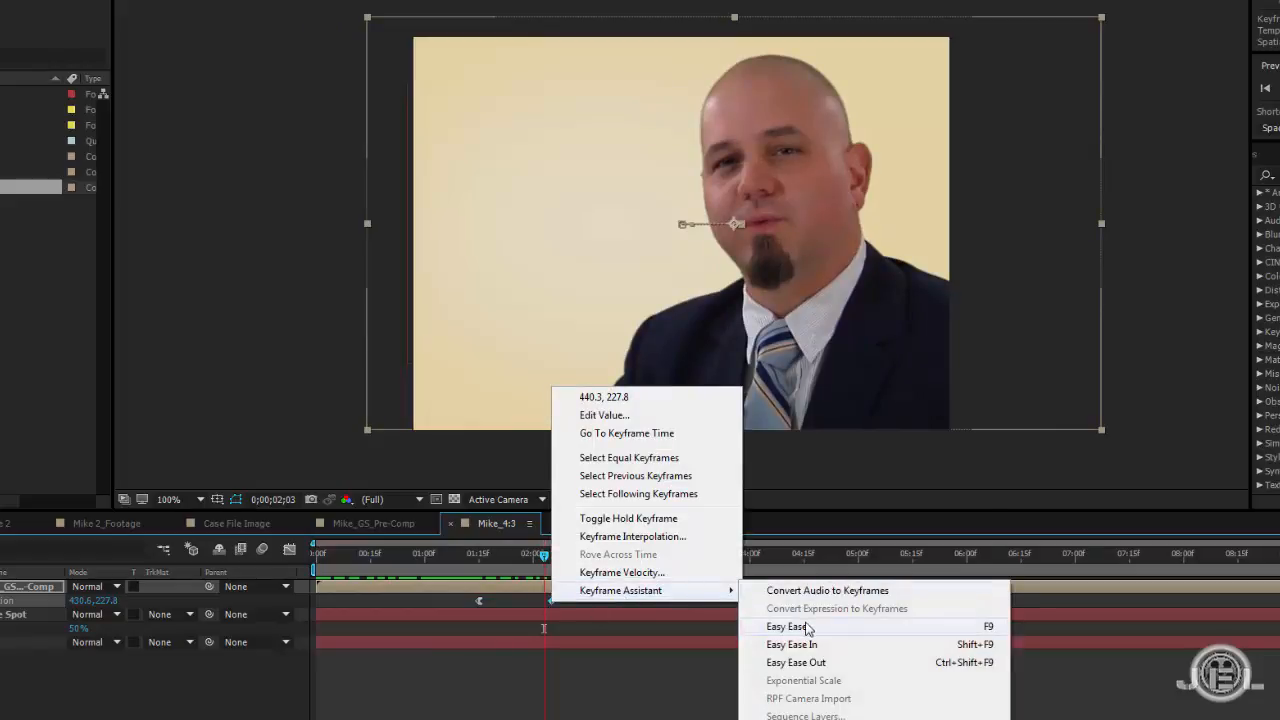
click(771, 626)
click(472, 556)
key(space)
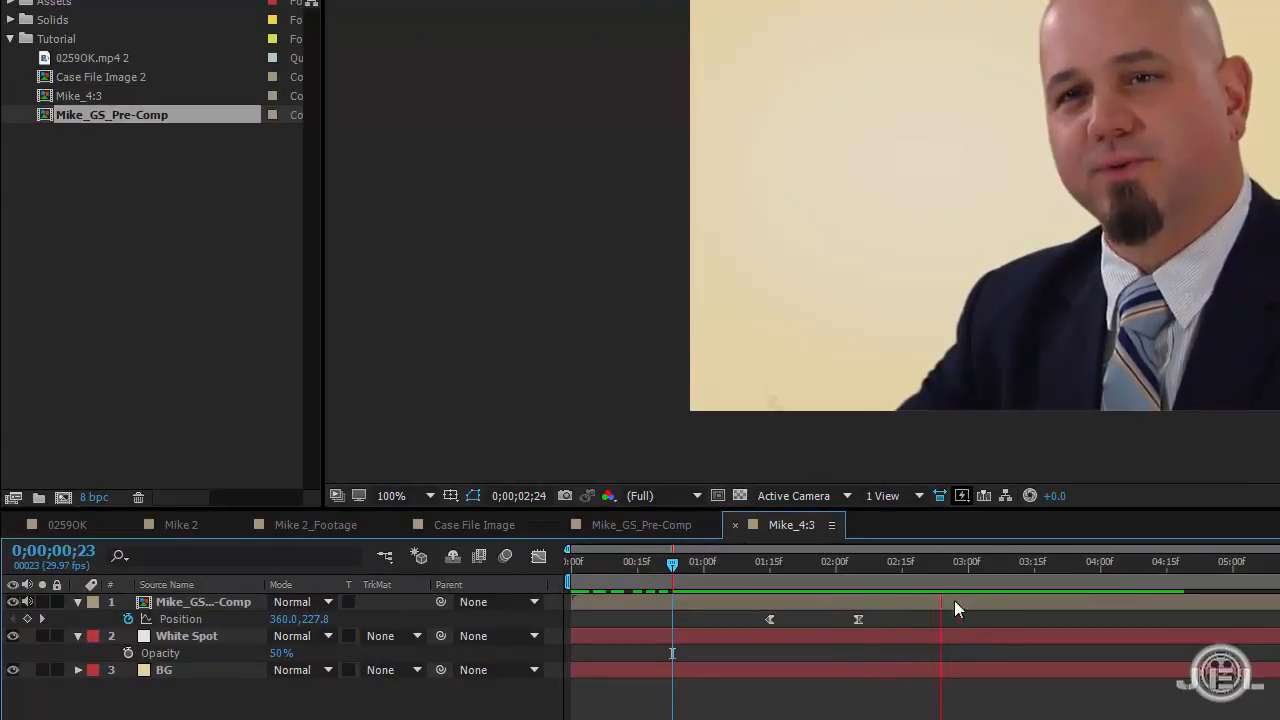
Scrub through the slide to 0;00;02;20 and add Case File Image 2 to the Mike_4:3 composition as the top layer
drag(702, 592, 574, 609)
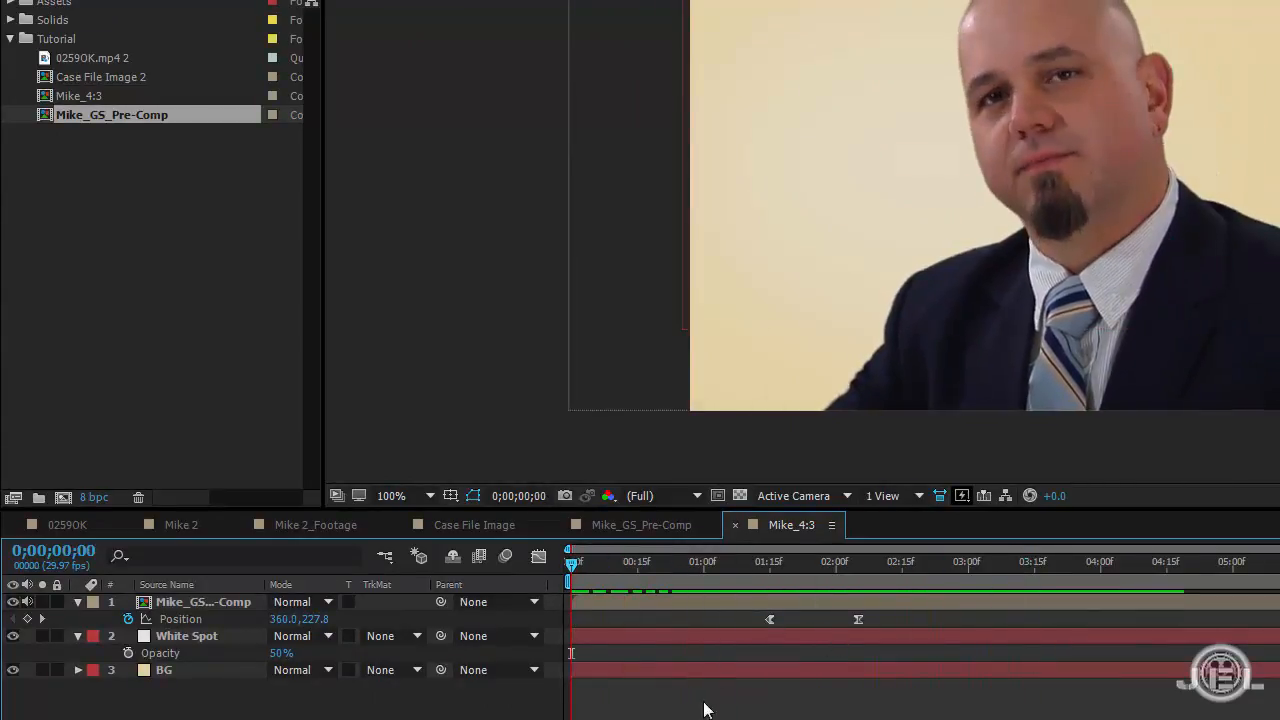
drag(583, 567, 926, 604)
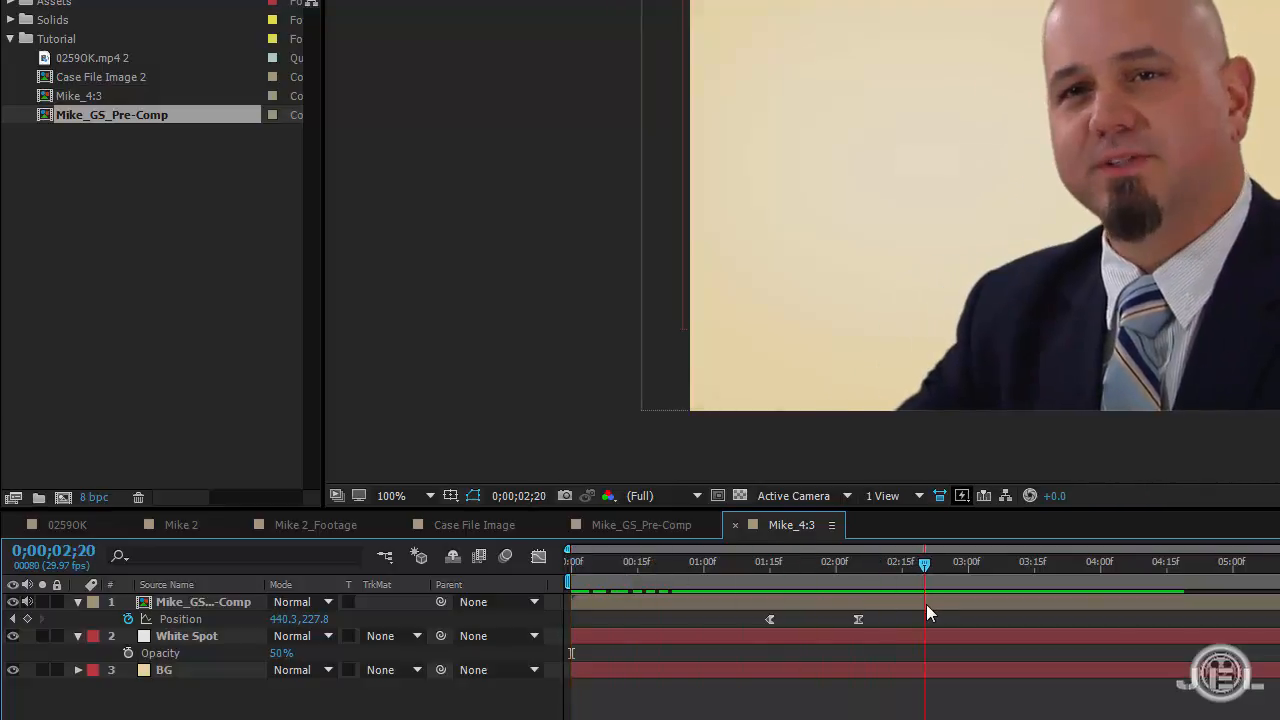
click(119, 78)
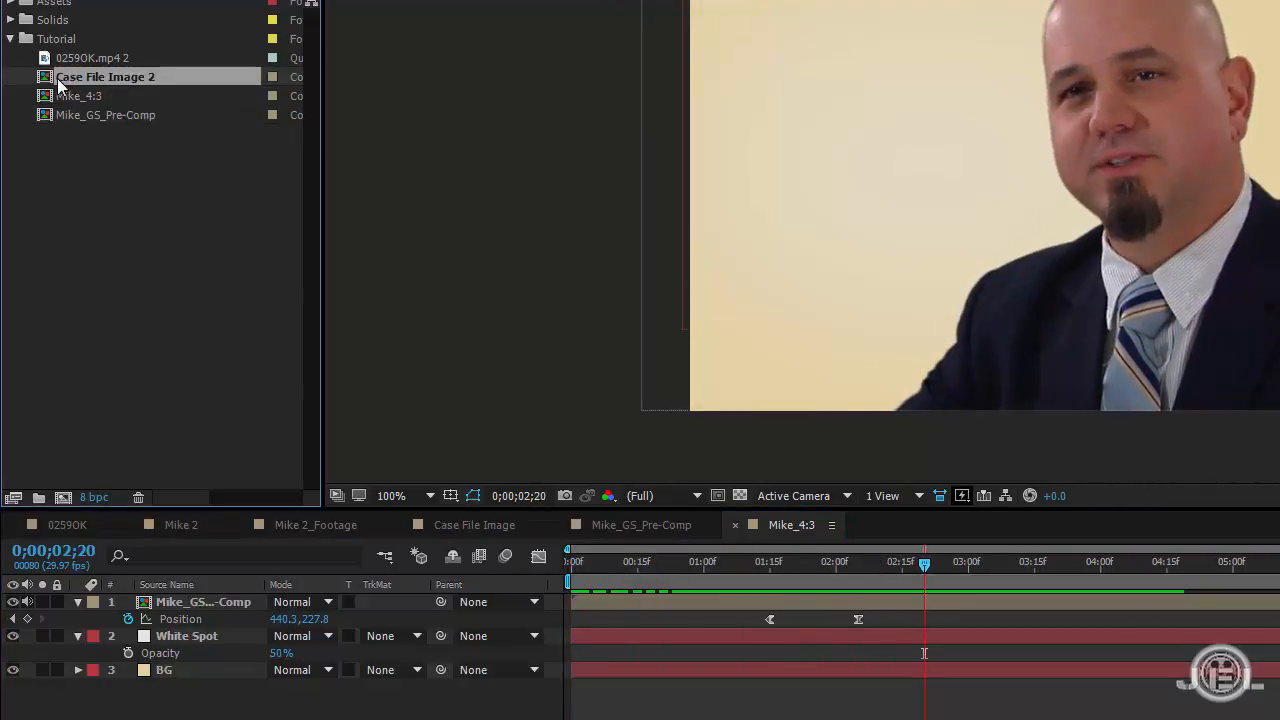
drag(45, 85, 214, 594)
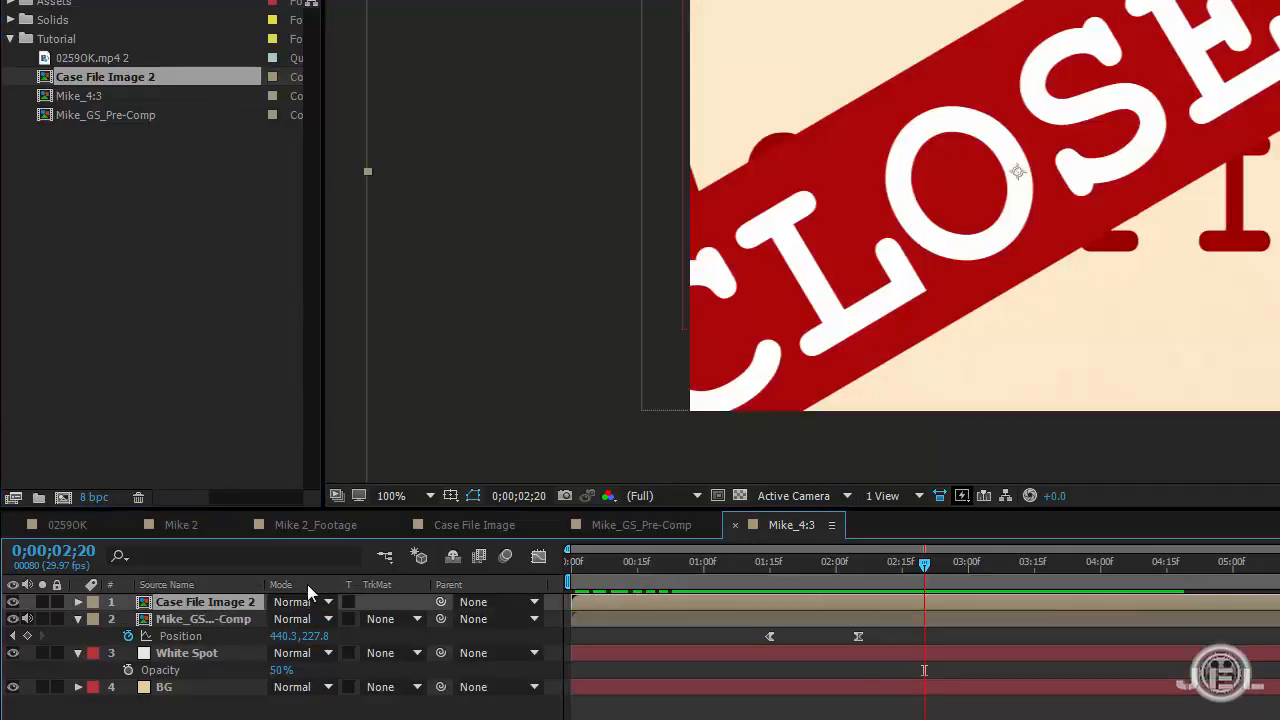
Scale the Case File Image 2 layer to 17% and place it in the empty background area beside the man's head
key(s)
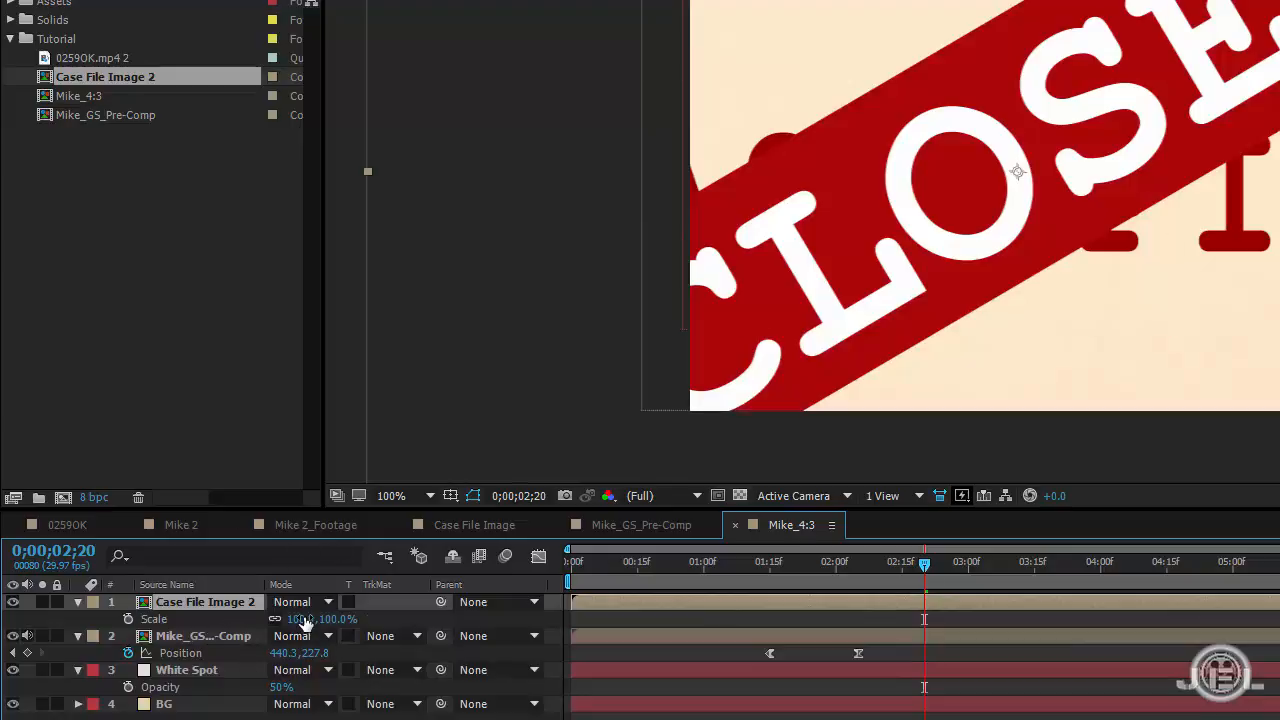
drag(305, 622, 244, 638)
drag(974, 134, 876, 97)
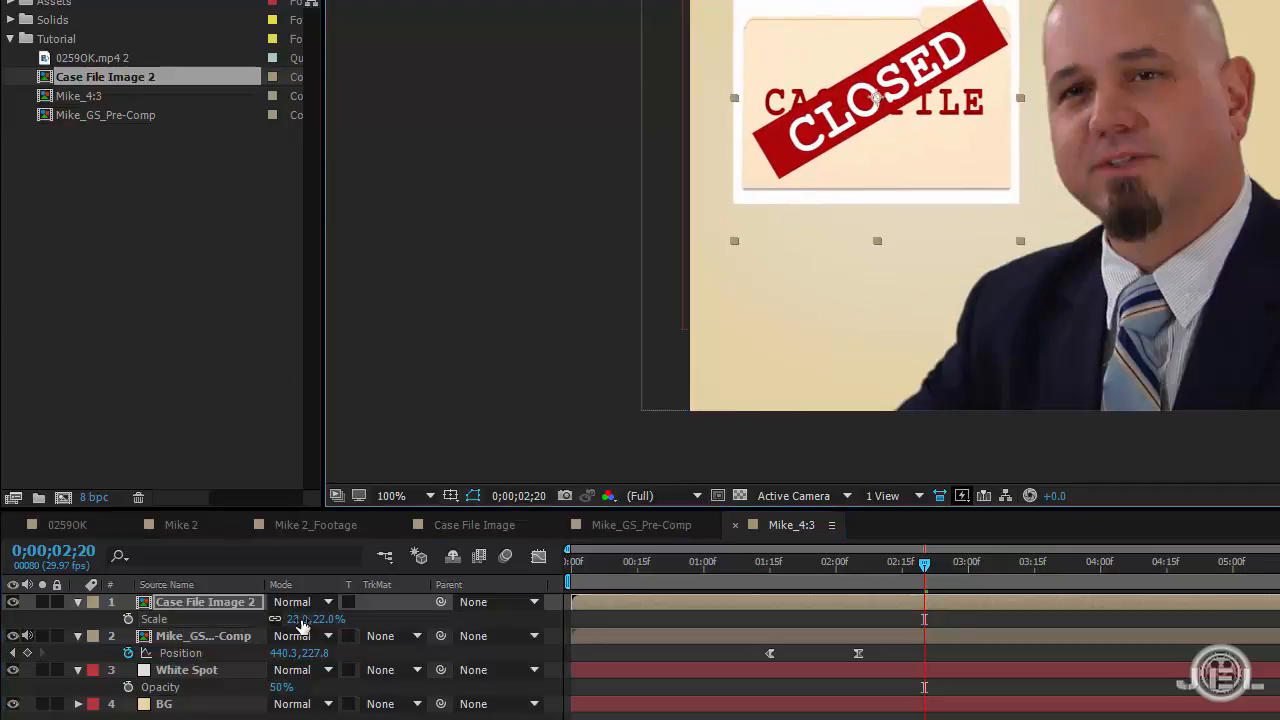
click(299, 619)
key(Return)
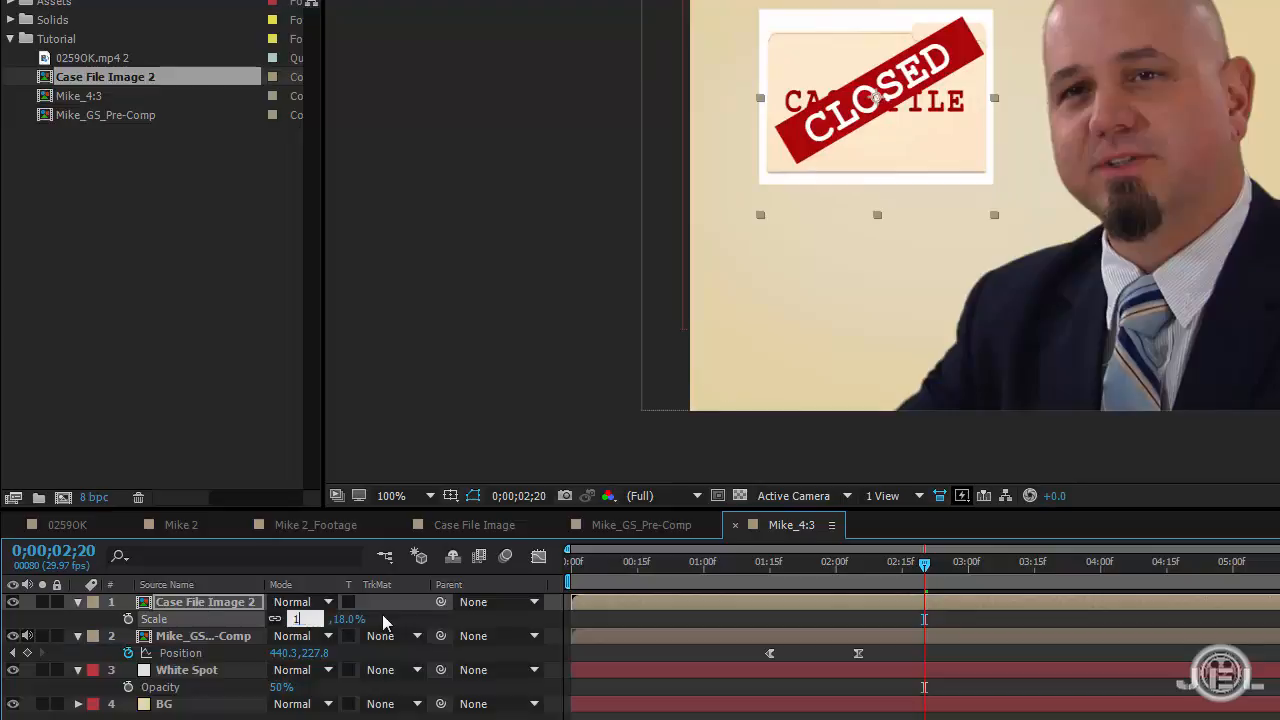
key(Return)
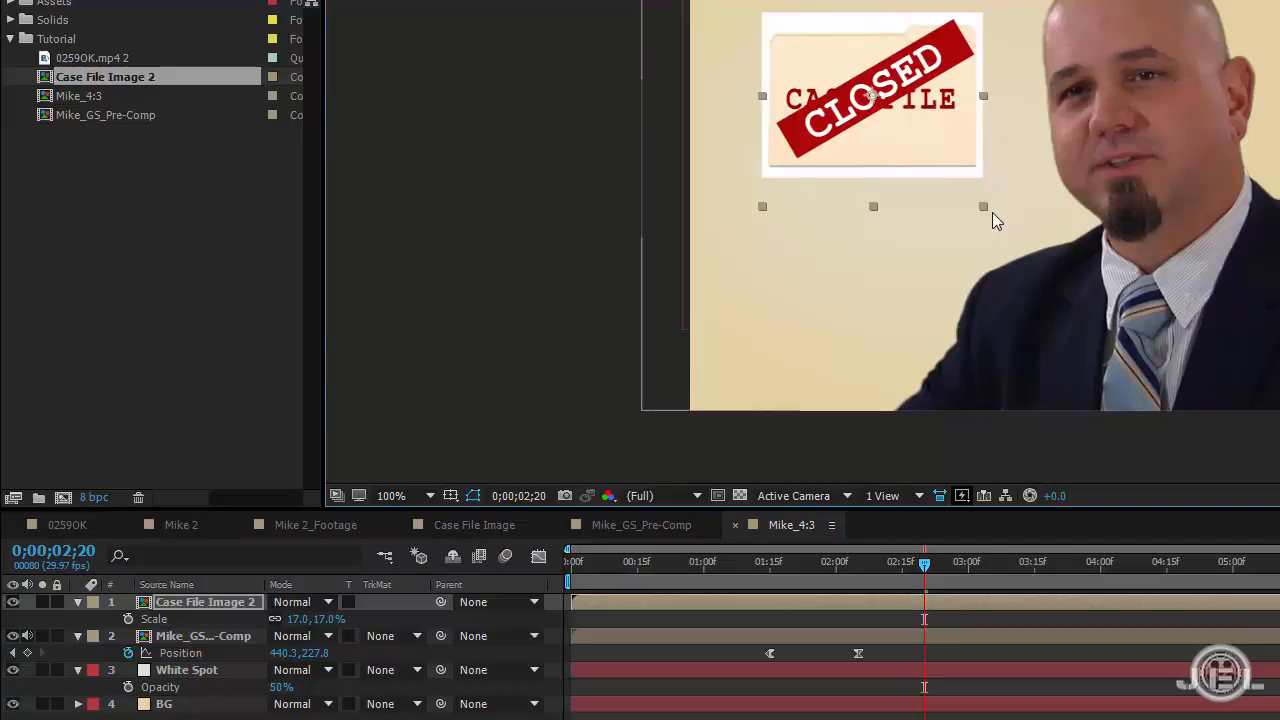
Using the title/action safe guides, reposition the Case File Image 2 layer to 210.4, 151.0, and hide the guides
key(apostrophe)
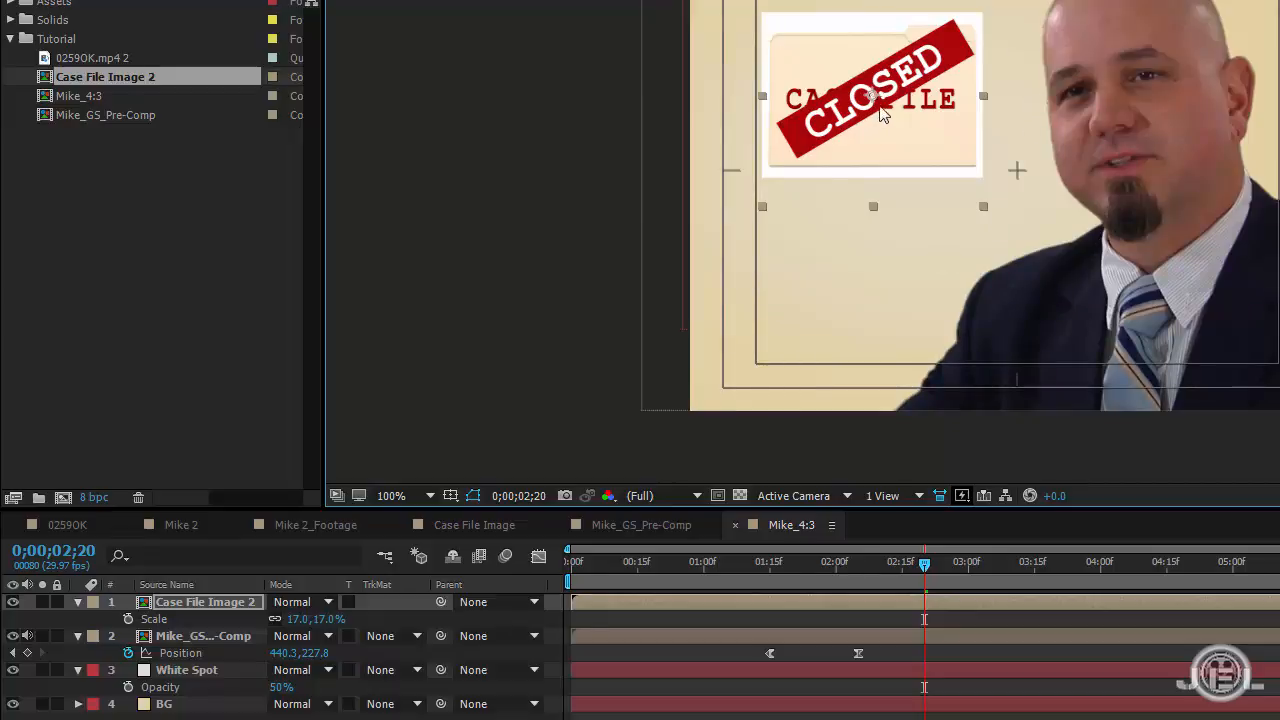
mouse_move(890, 113)
mouse_down()
mouse_move(813, 105)
mouse_move(898, 105)
mouse_move(903, 118)
mouse_up()
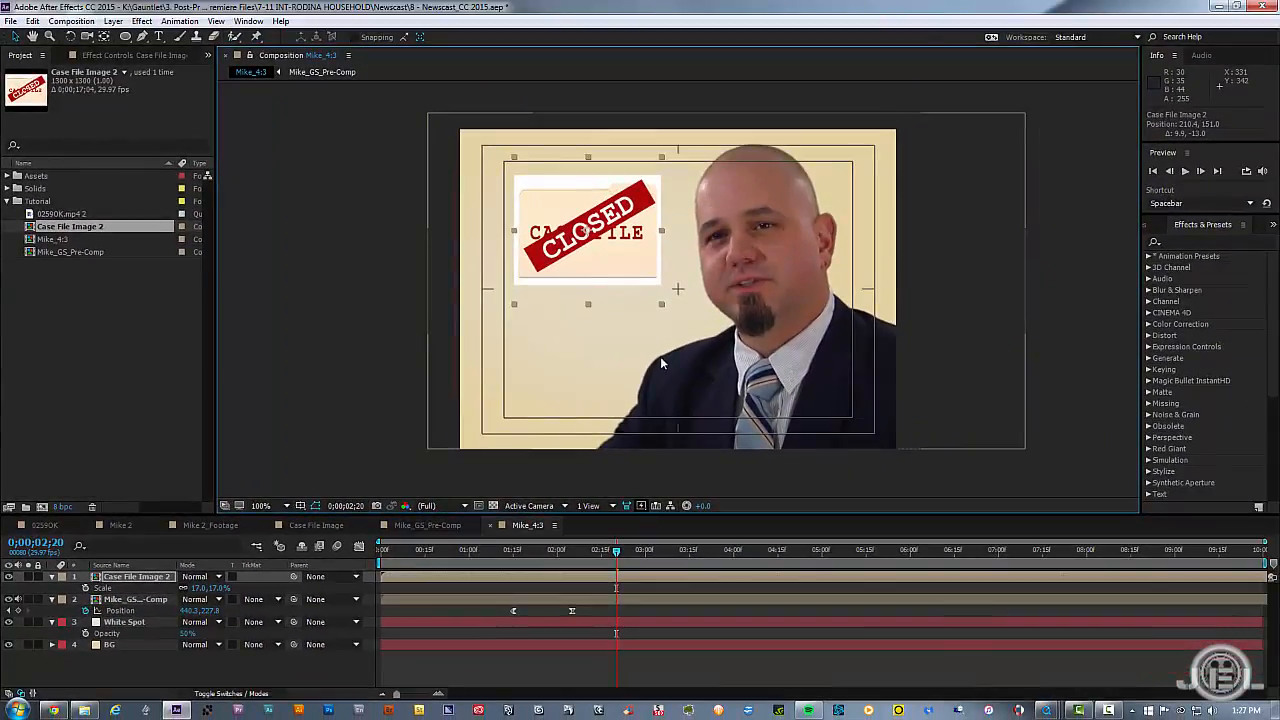
key(apostrophe)
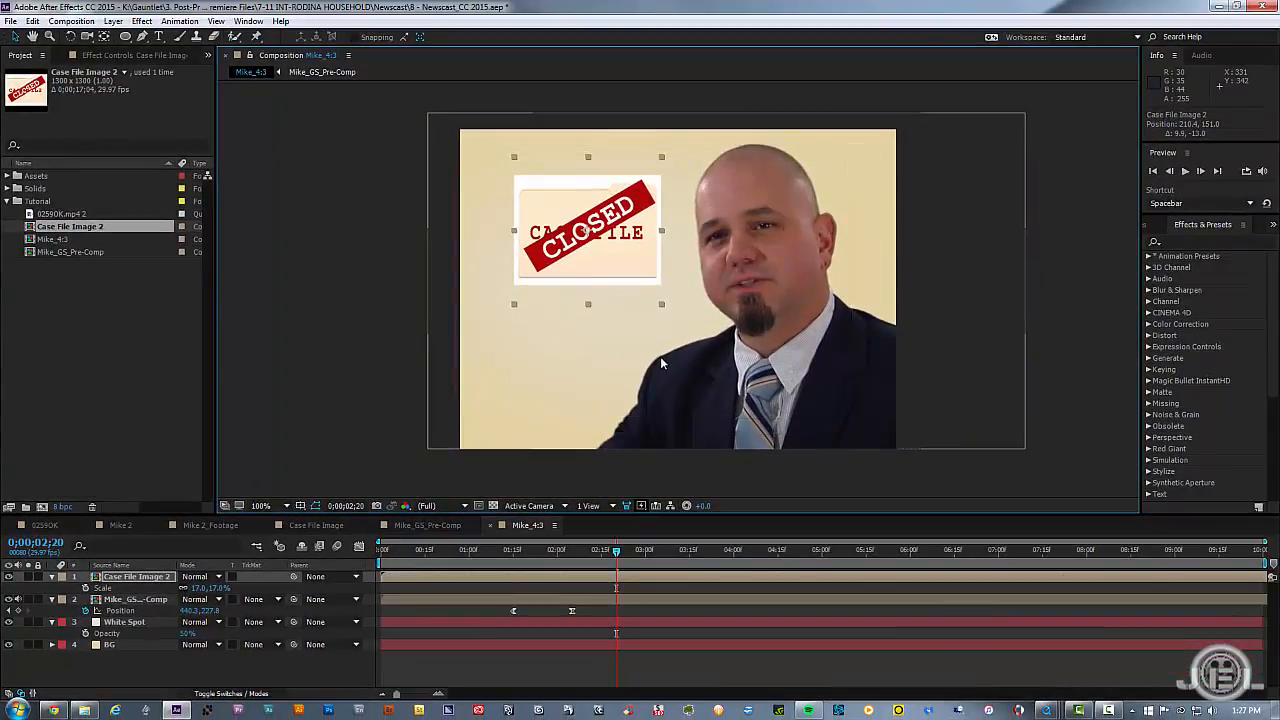
Show the Proportional Grid overlay over the composition and turn it off again
click(300, 505)
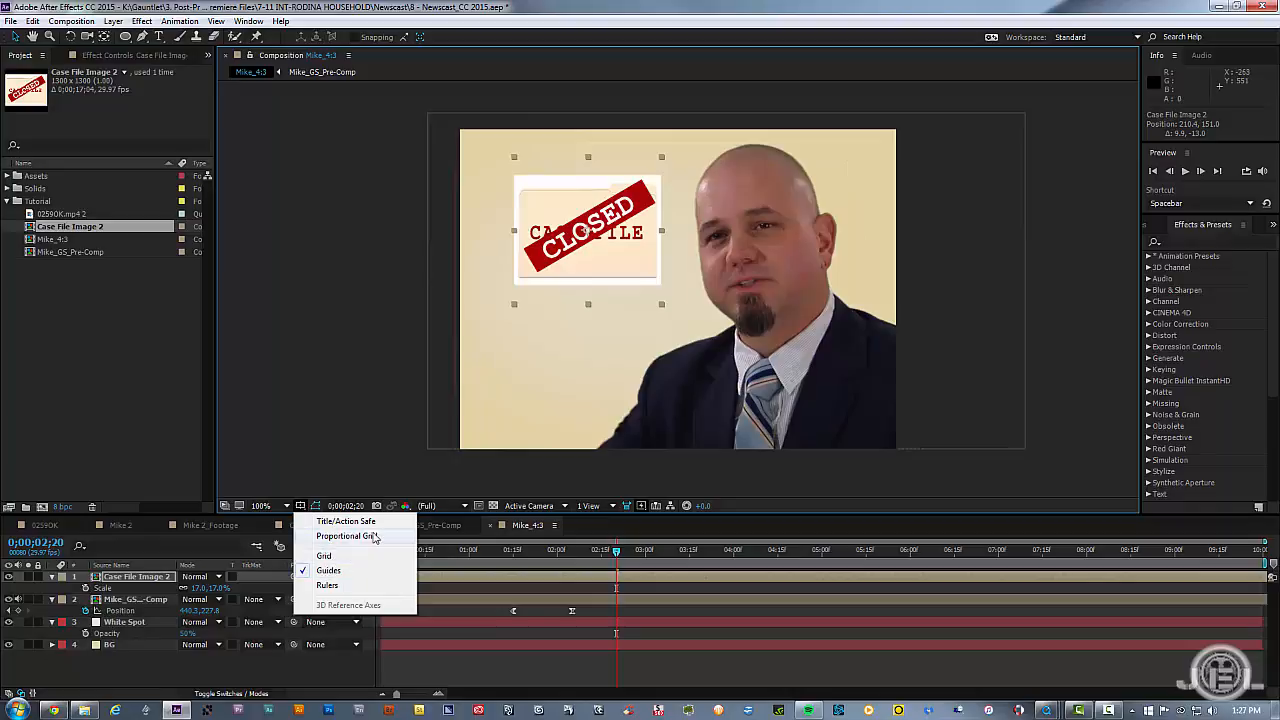
click(371, 537)
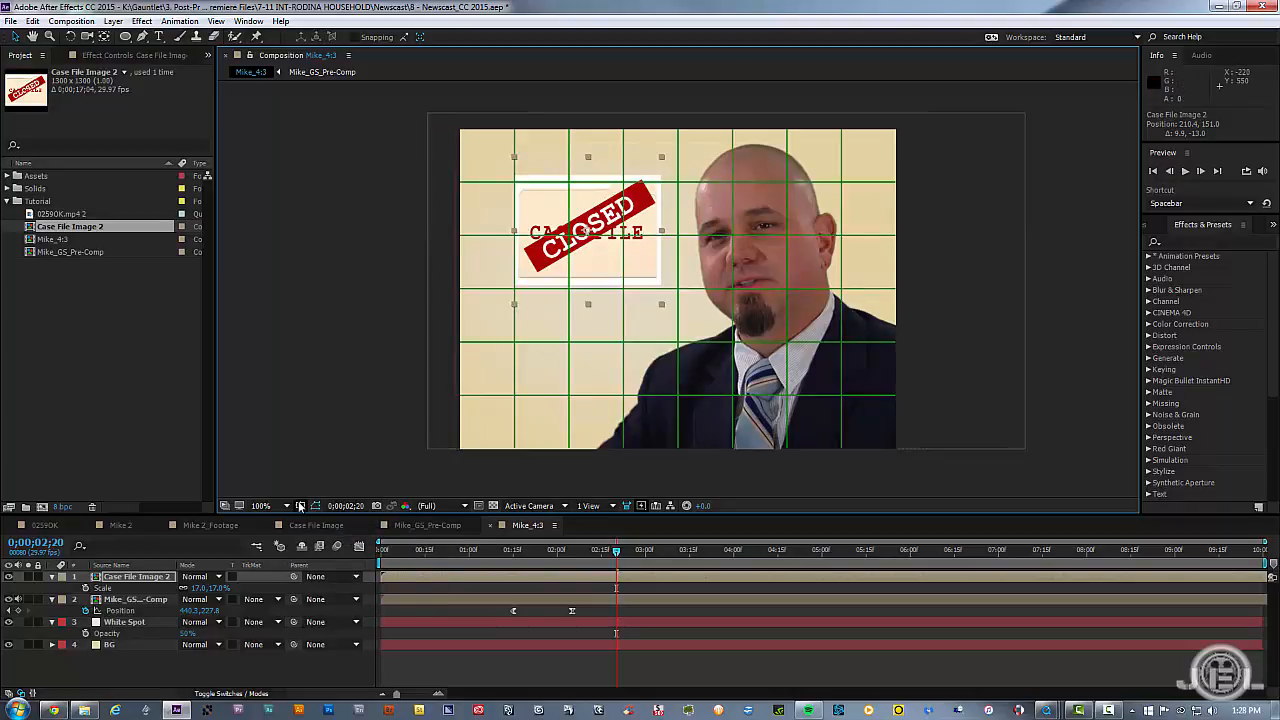
click(300, 506)
click(324, 555)
Turn on the Title/Action Safe overlay, check the graphic's placement against it up close, and turn the overlay off
click(300, 506)
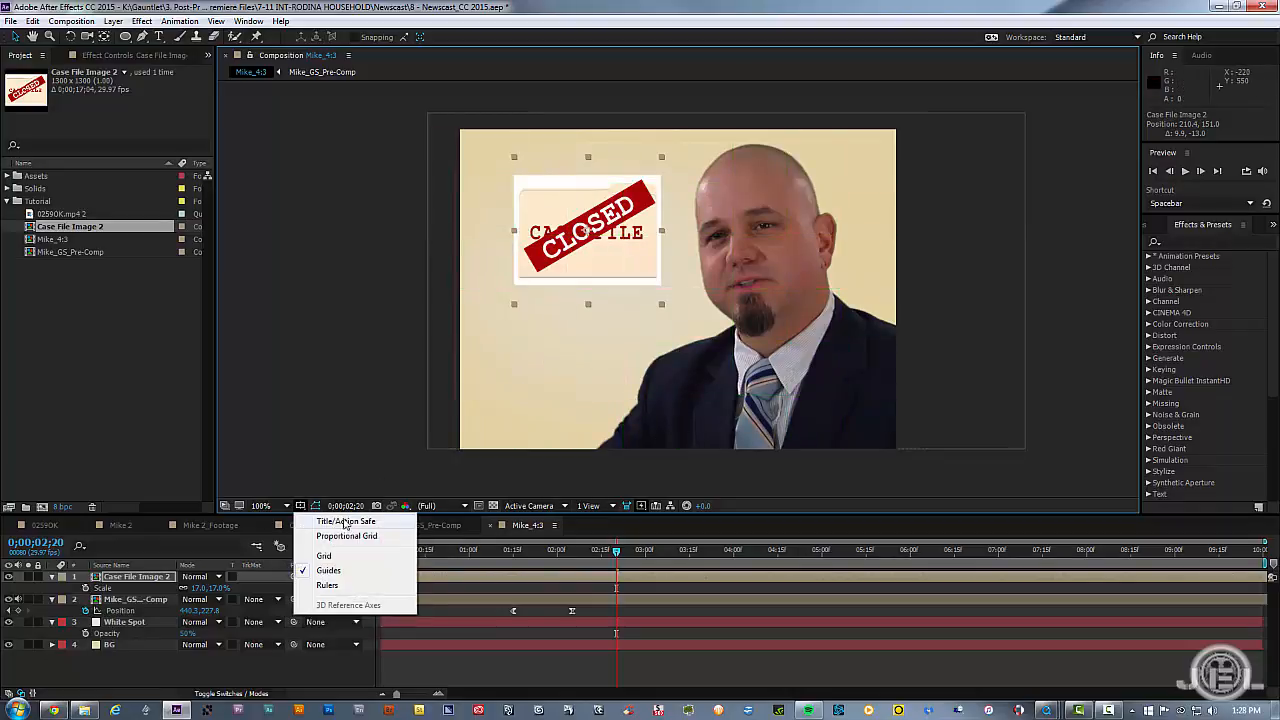
click(345, 522)
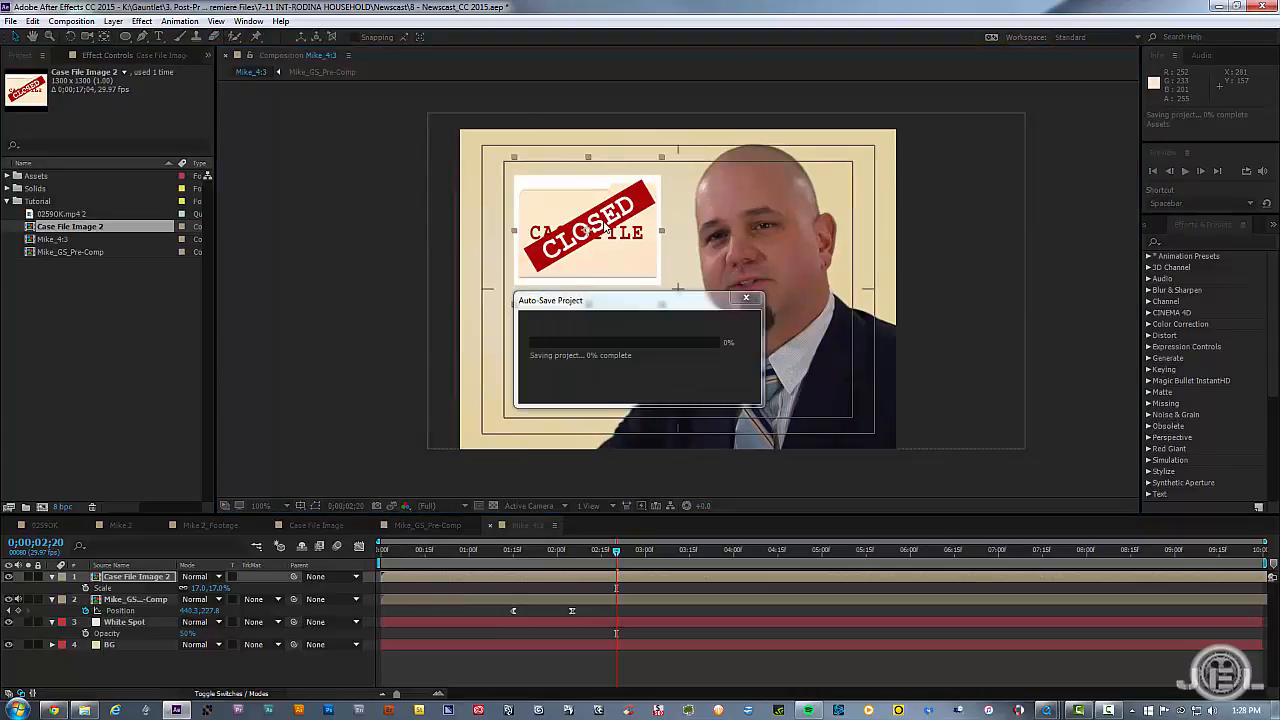
key(period)
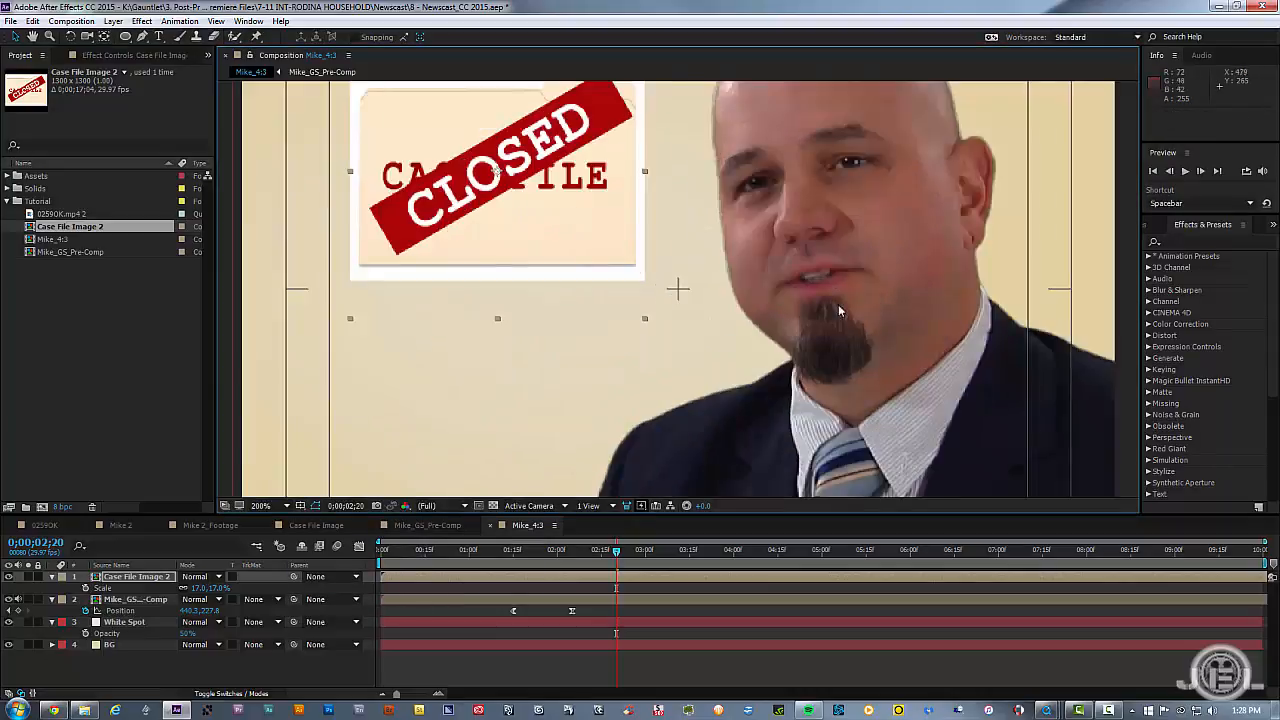
key(comma)
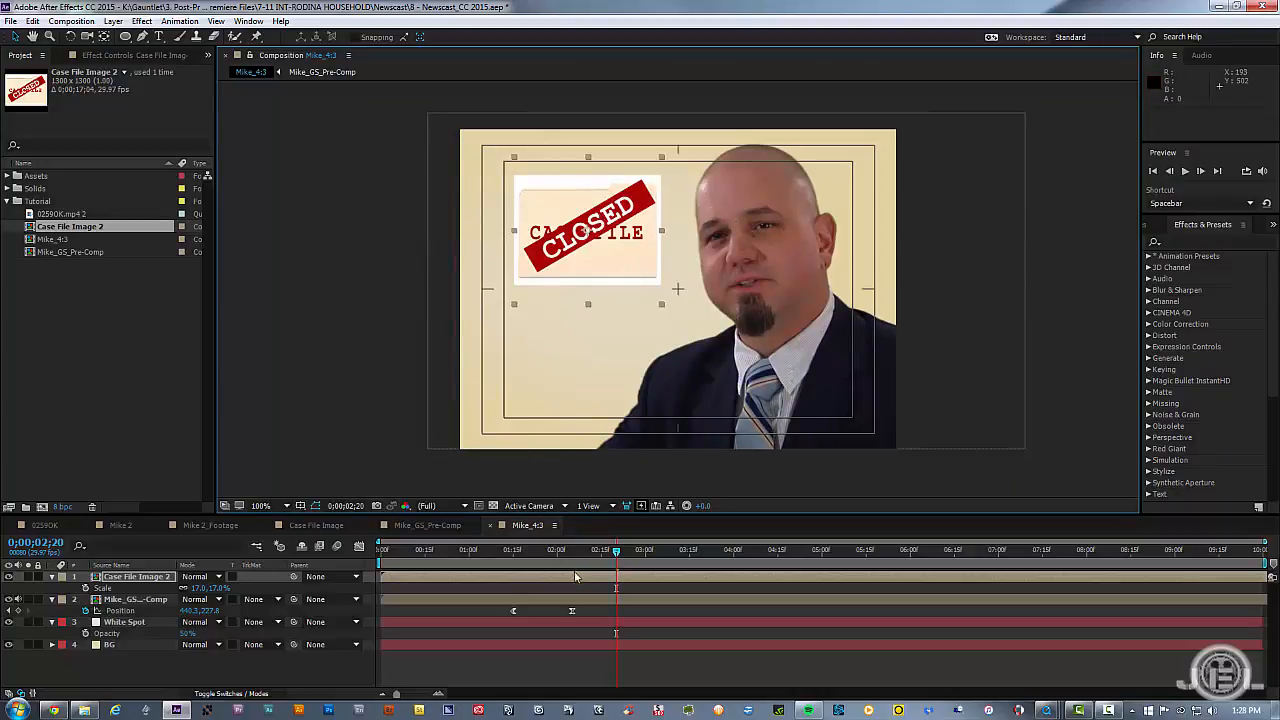
click(299, 510)
click(328, 521)
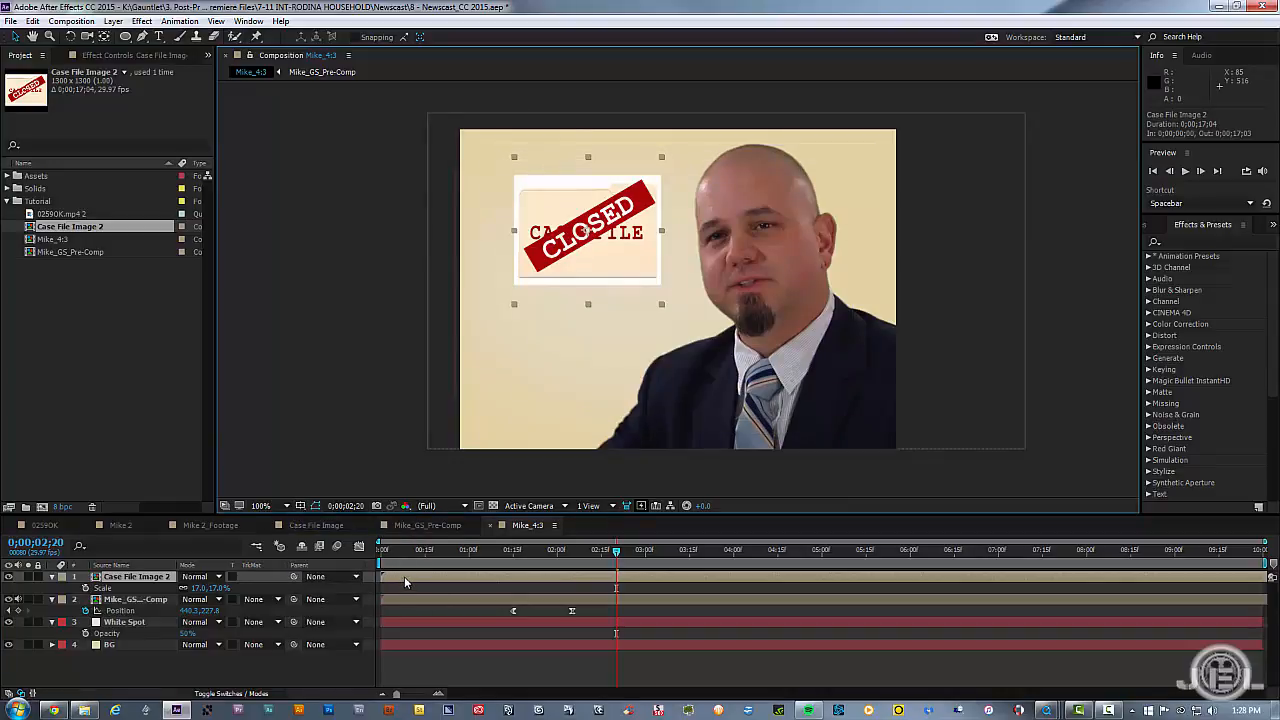
Open the Case File Image 2 composition and hide and re-show its CLOSED, Red Stripe and BG layers to examine its build
double_click(405, 581)
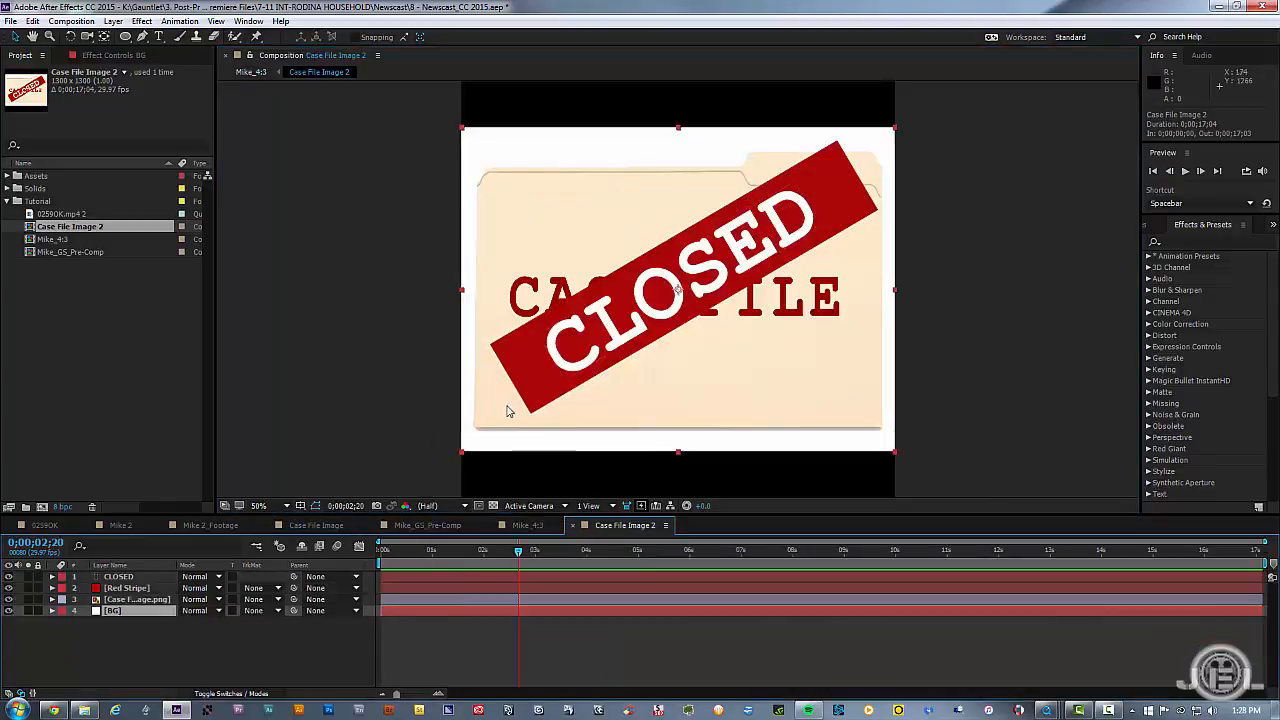
click(155, 599)
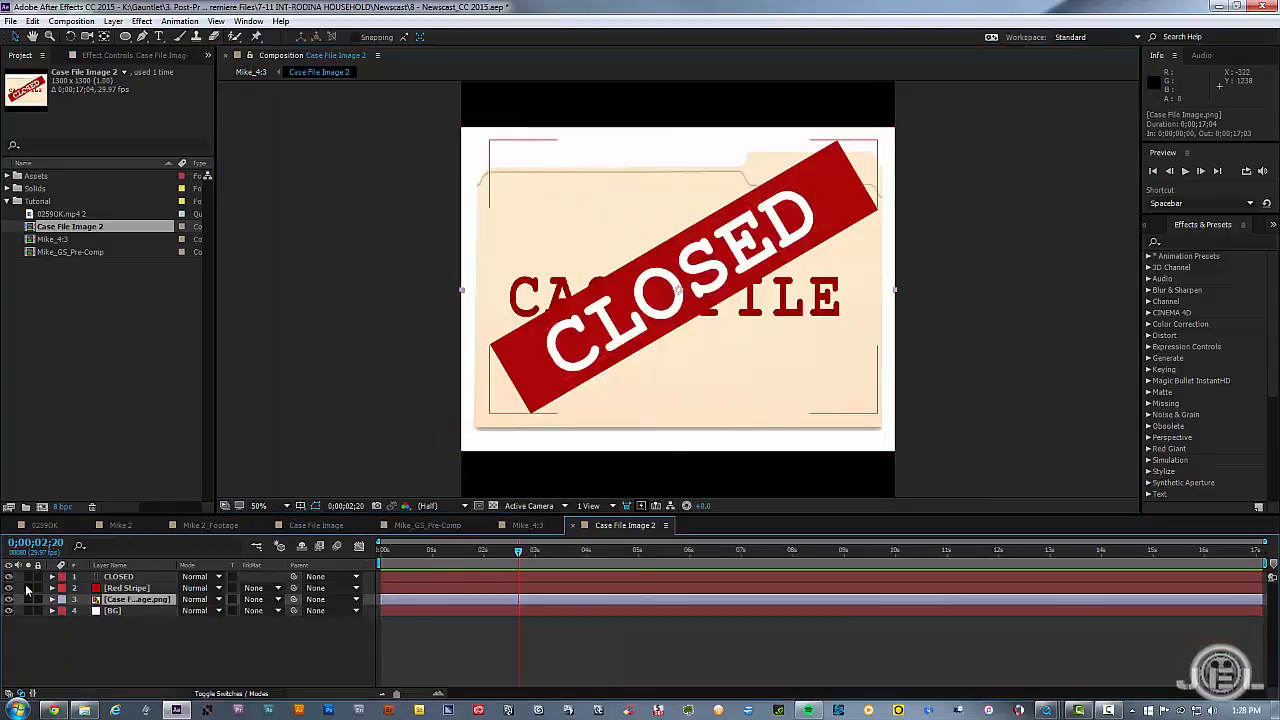
drag(8, 576, 8, 588)
click(8, 610)
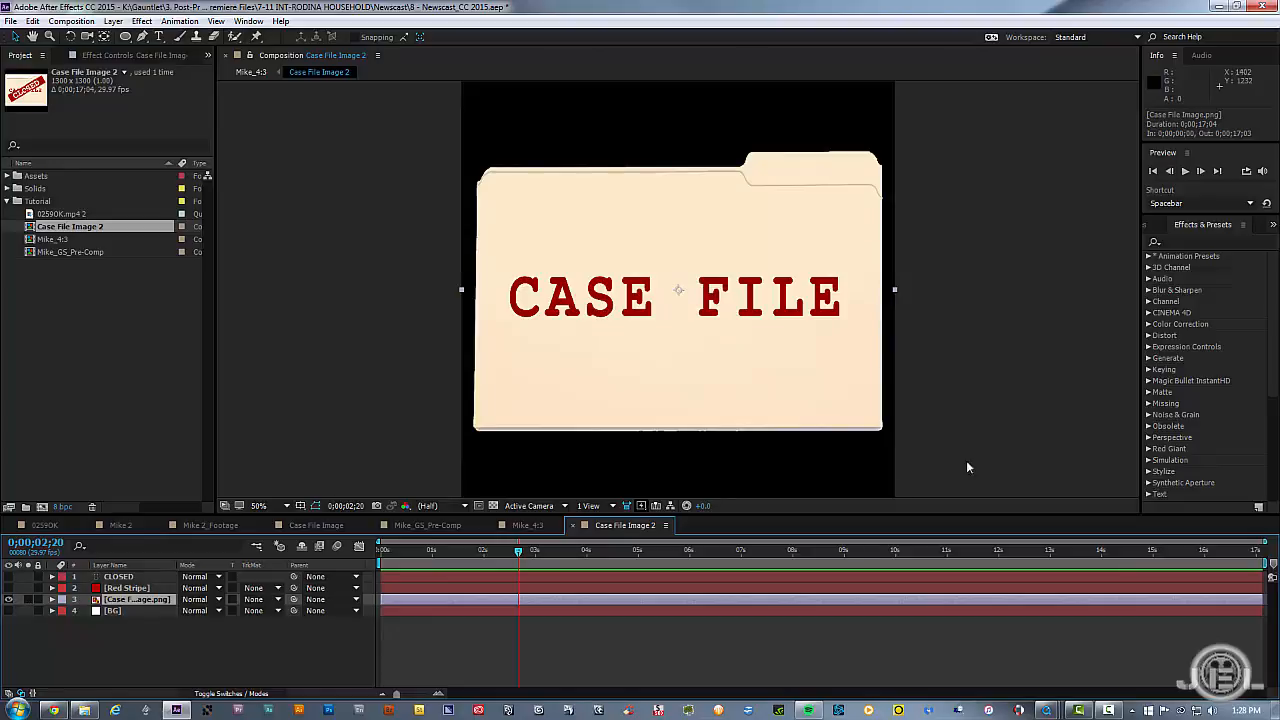
click(8, 588)
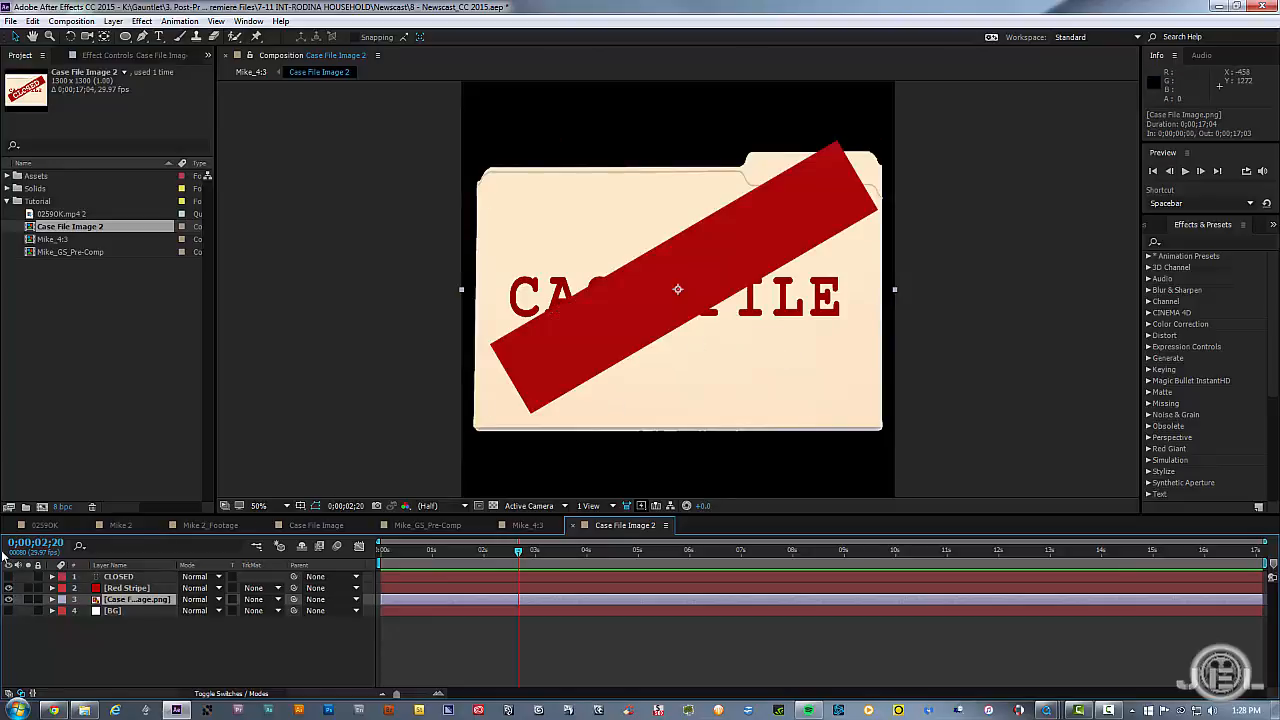
click(8, 577)
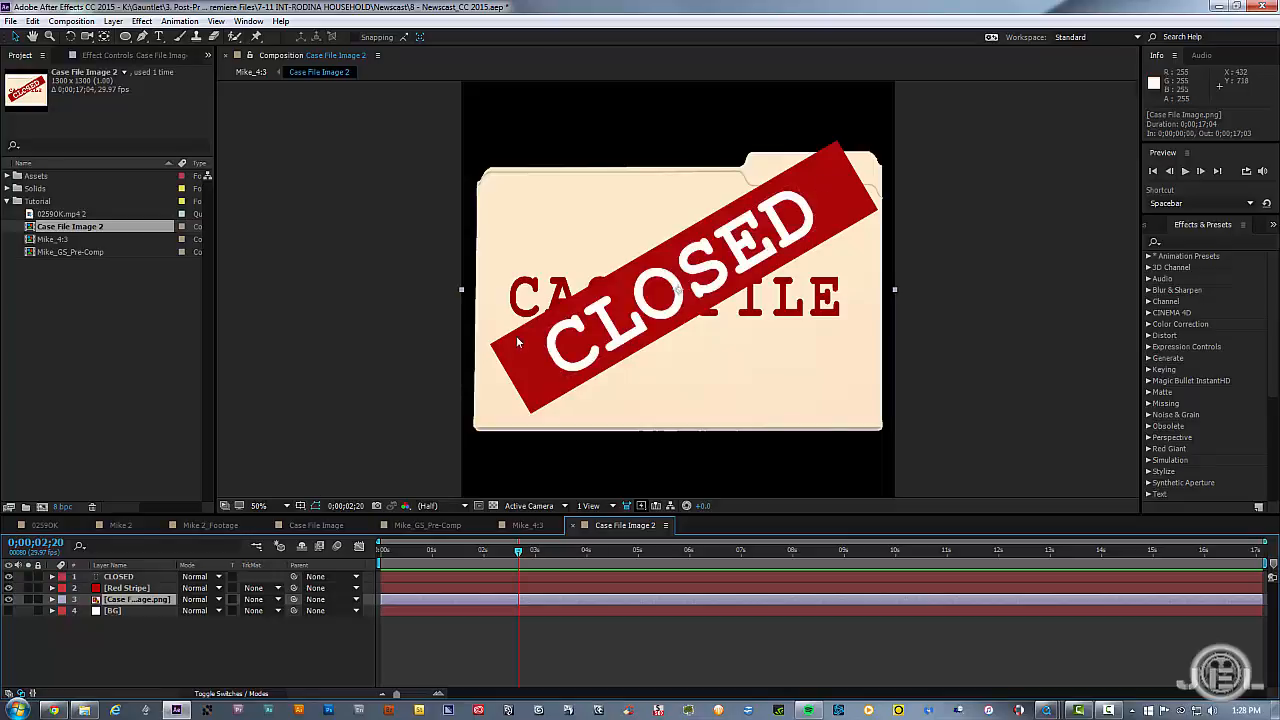
click(8, 610)
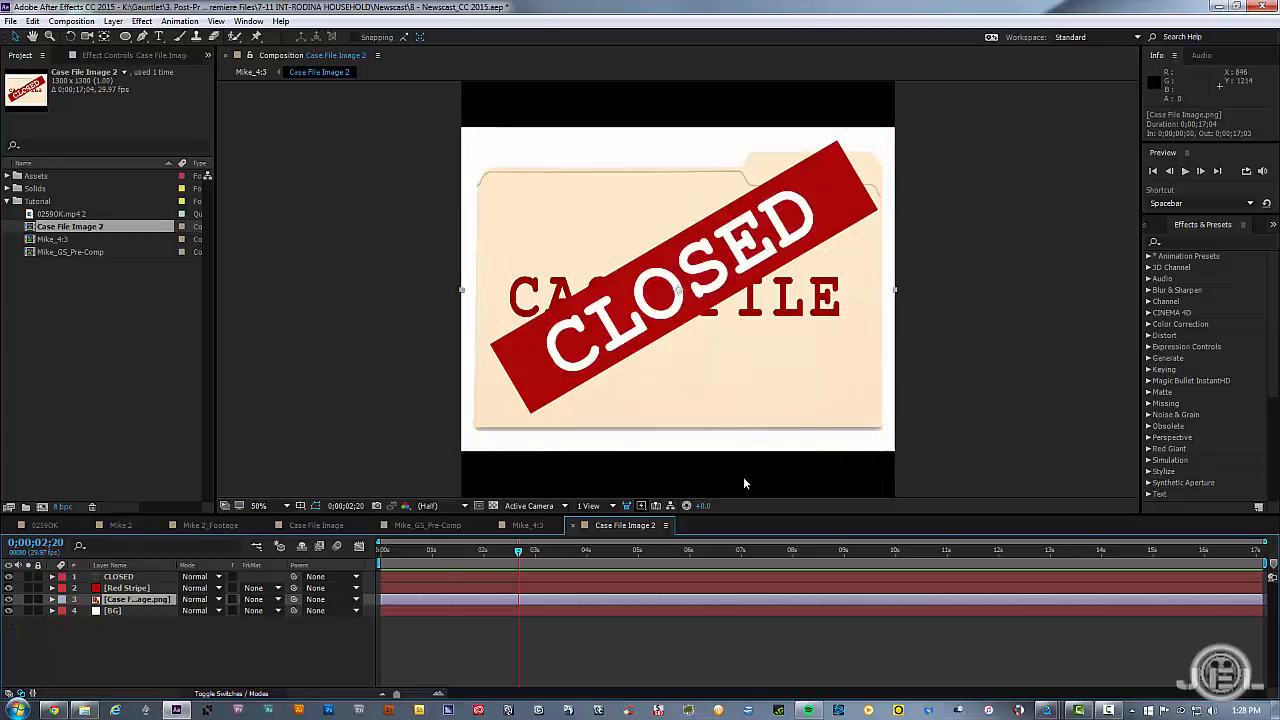
click(634, 630)
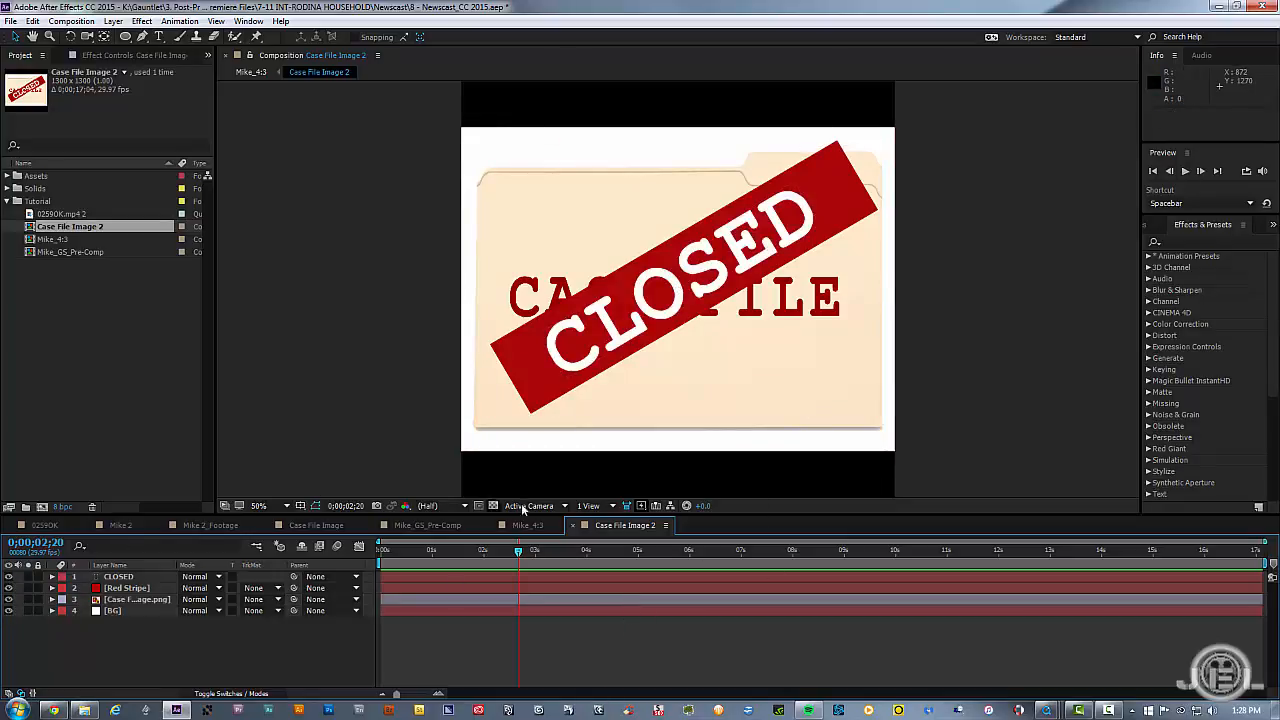
Back in Mike_4:3, add an Opacity keyframe of 0% to the Case File Image 2 layer at 0;00;02;05
click(528, 526)
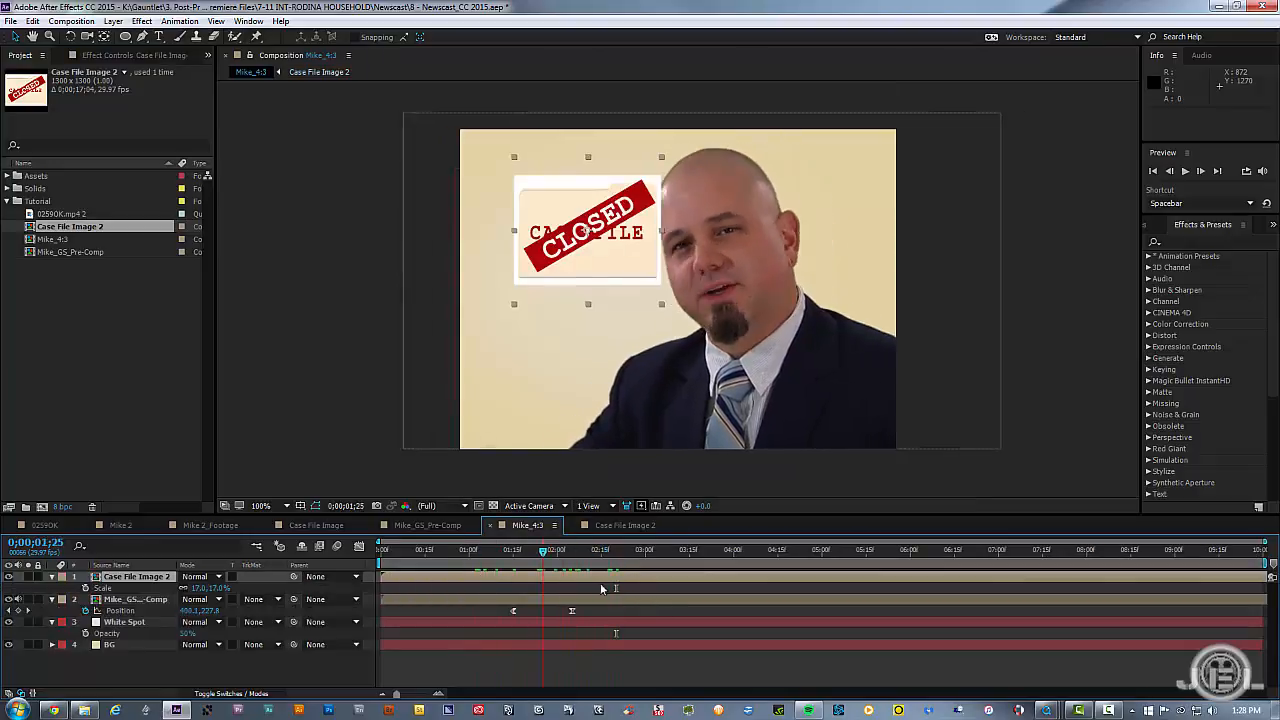
drag(569, 555, 581, 597)
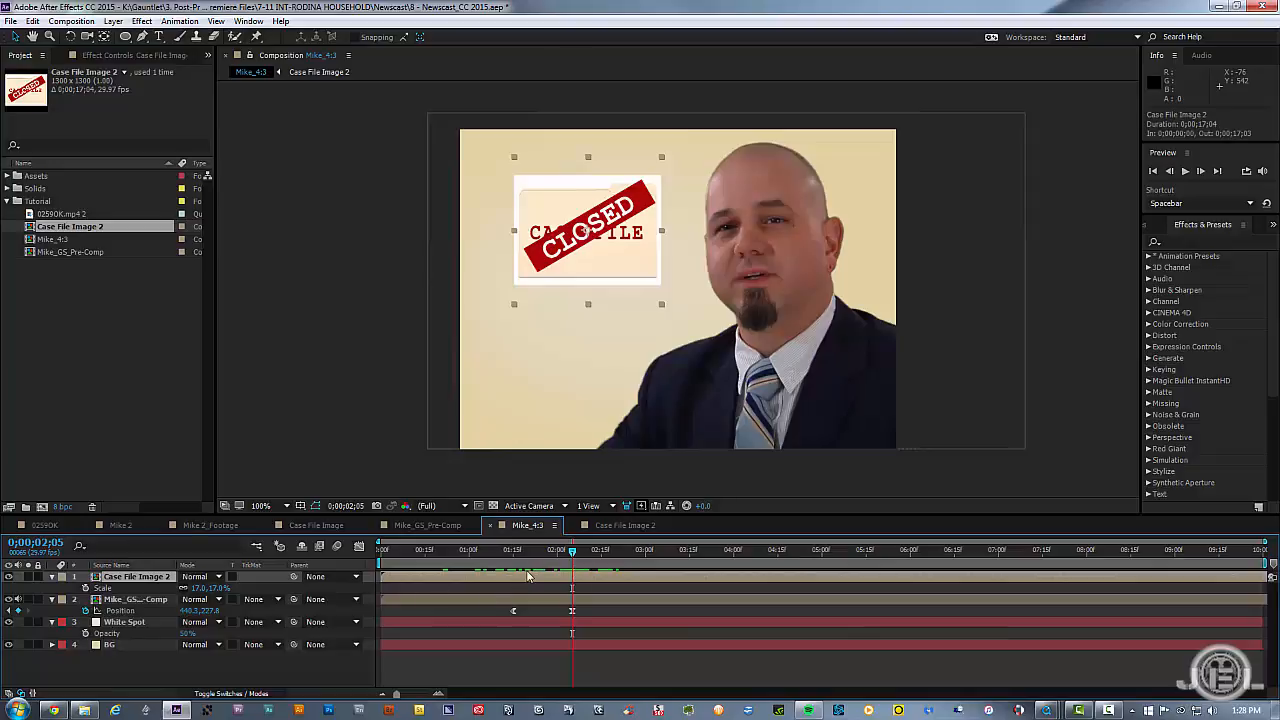
key(t)
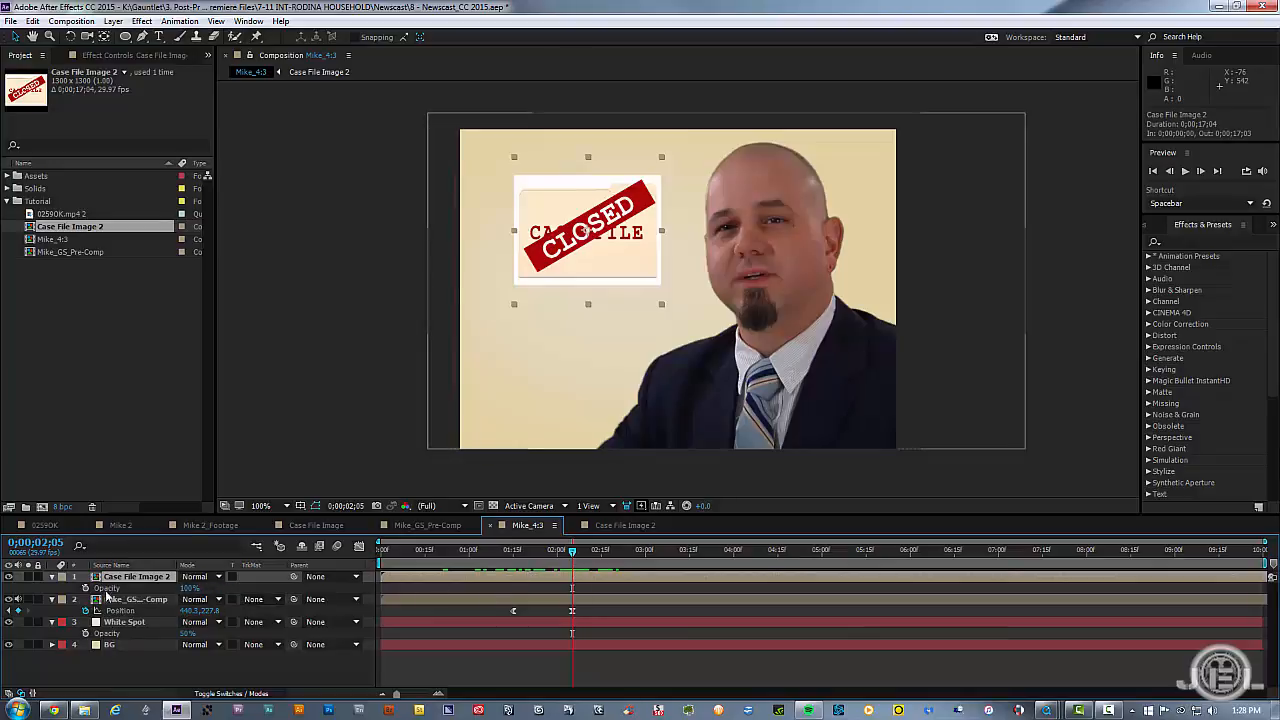
click(110, 588)
click(190, 588)
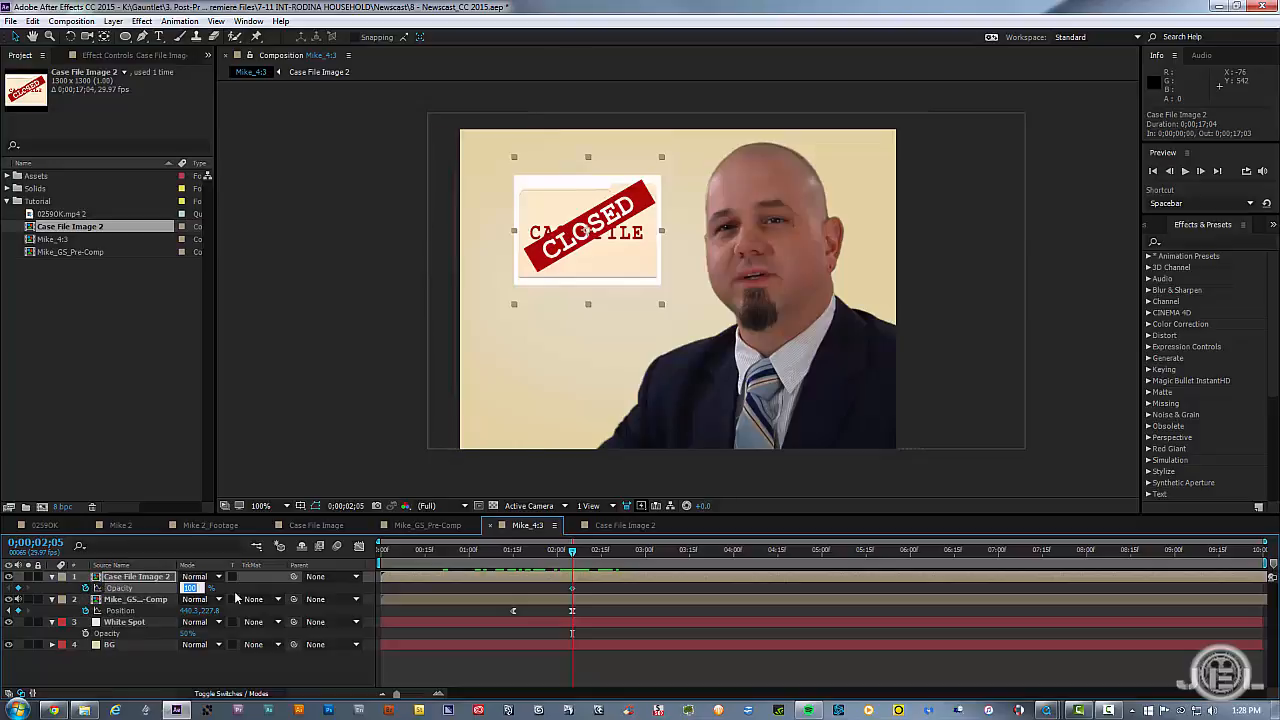
text(0)
key(Return)
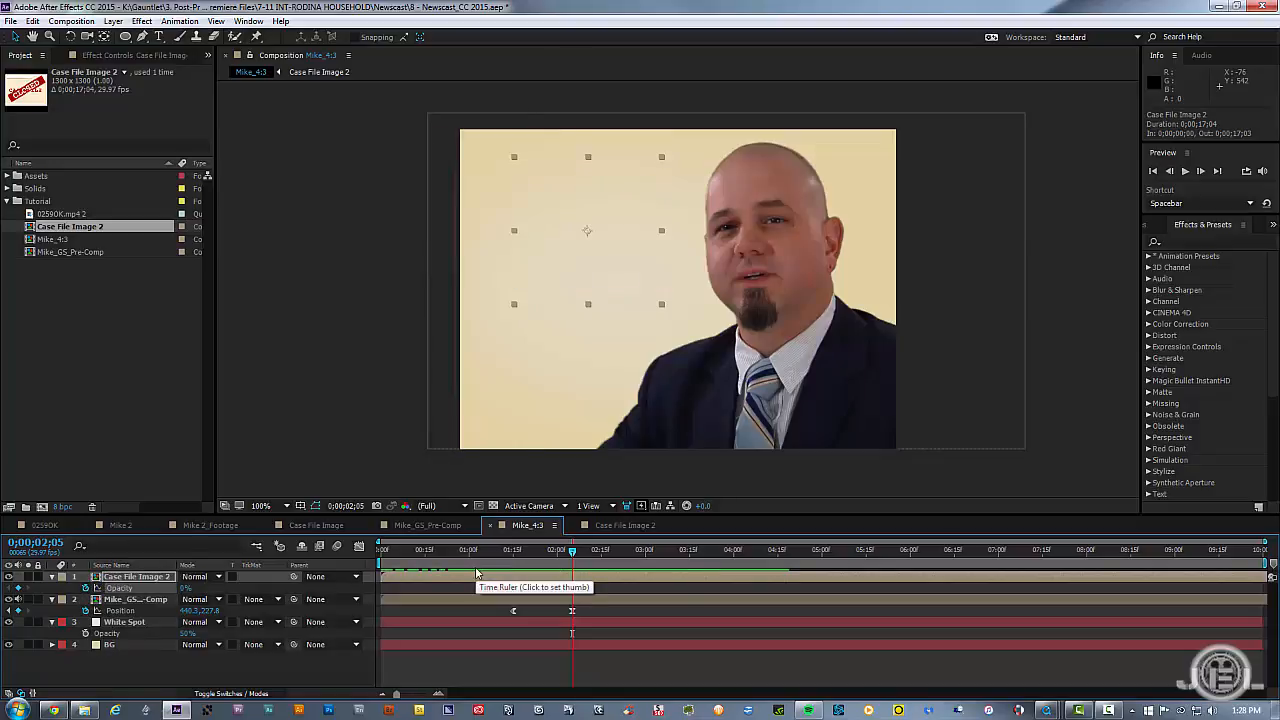
Set the Case File Image 2 layer's Opacity to 100% at 0;00;02;25 to complete a 20-frame fade-in
key(shift+Page_Down)
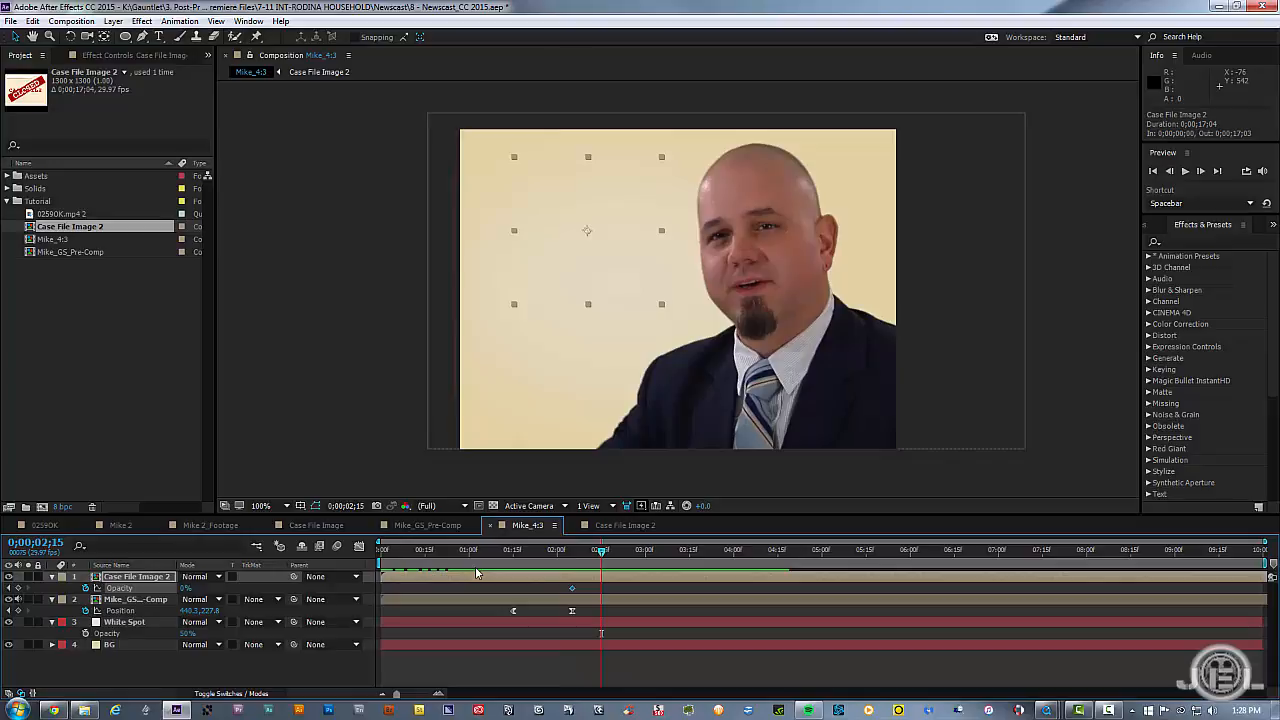
key(shift+Page_Down)
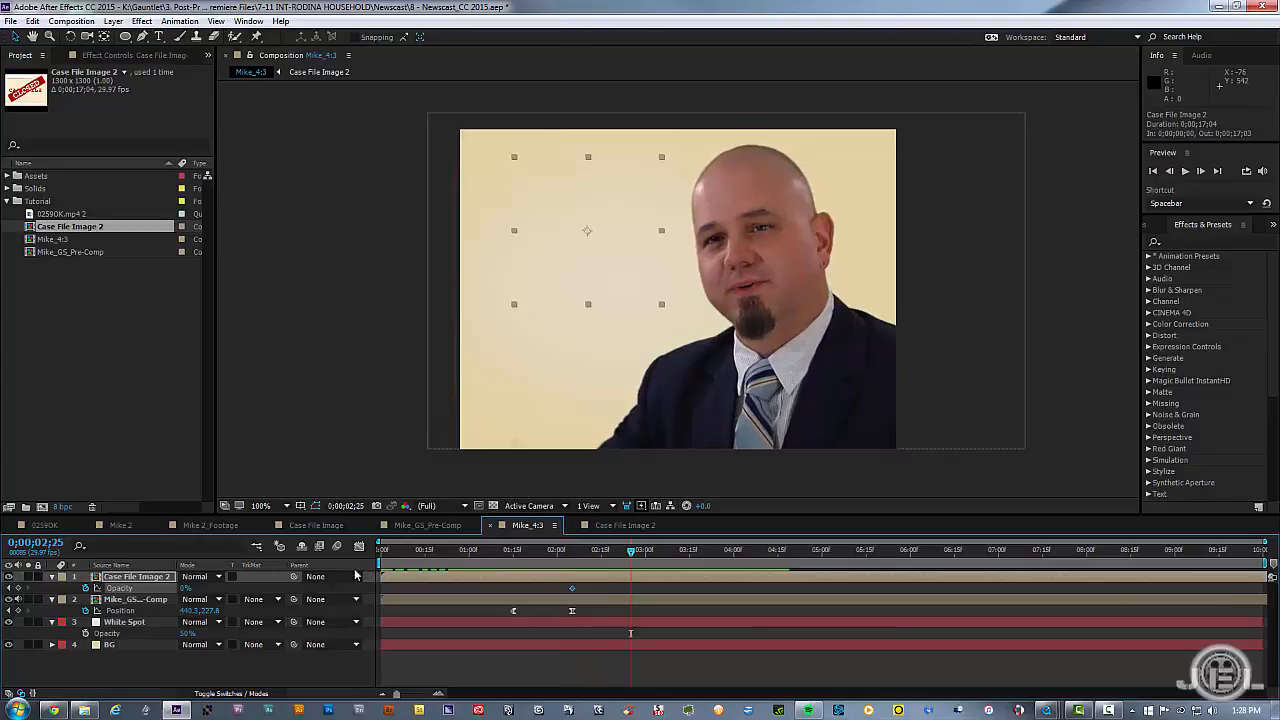
click(185, 589)
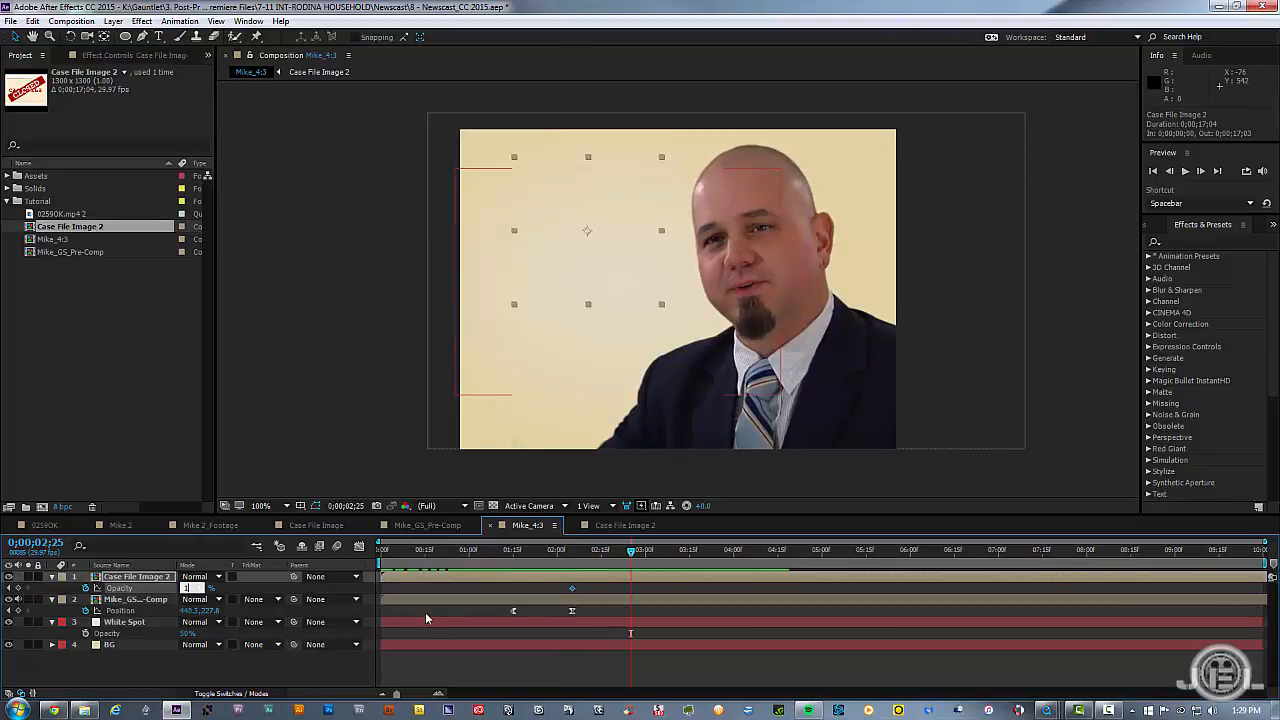
text(100)
key(Return)
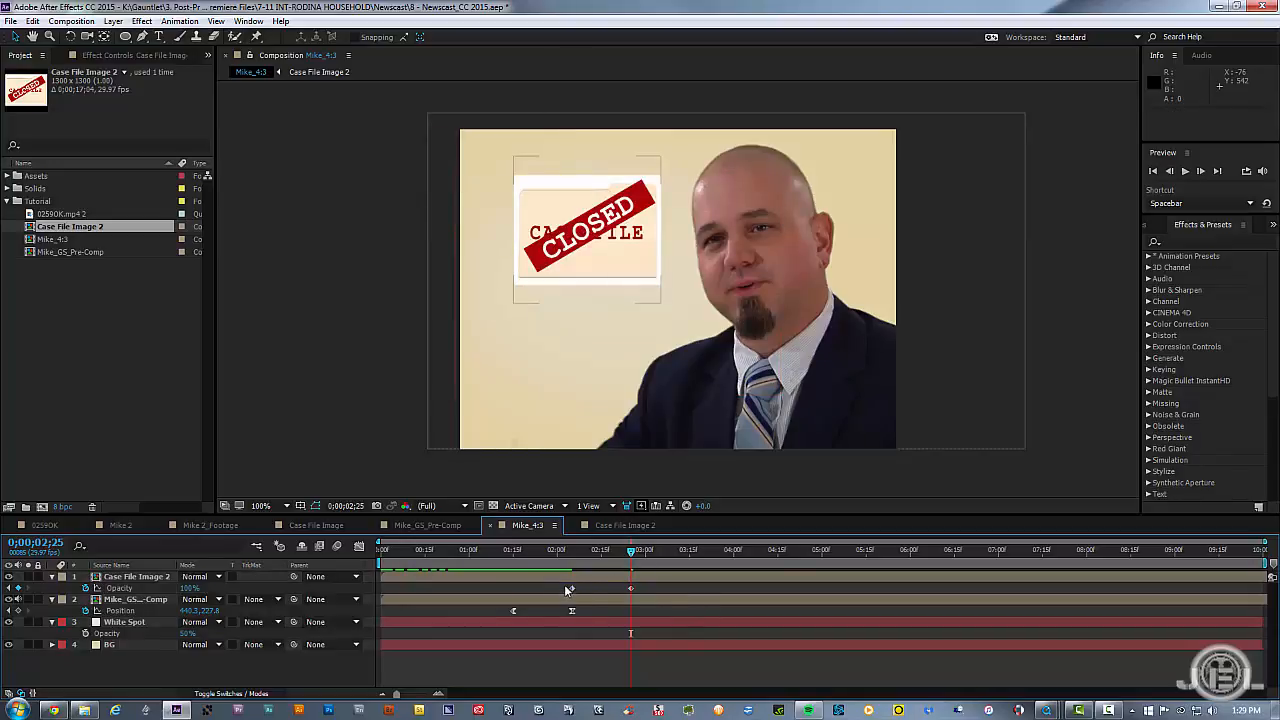
Apply Easy Ease Out to the Case File Image 2 layer's first Opacity keyframe and Easy Ease In to its second
right_click(572, 588)
mouse_move(630, 578)
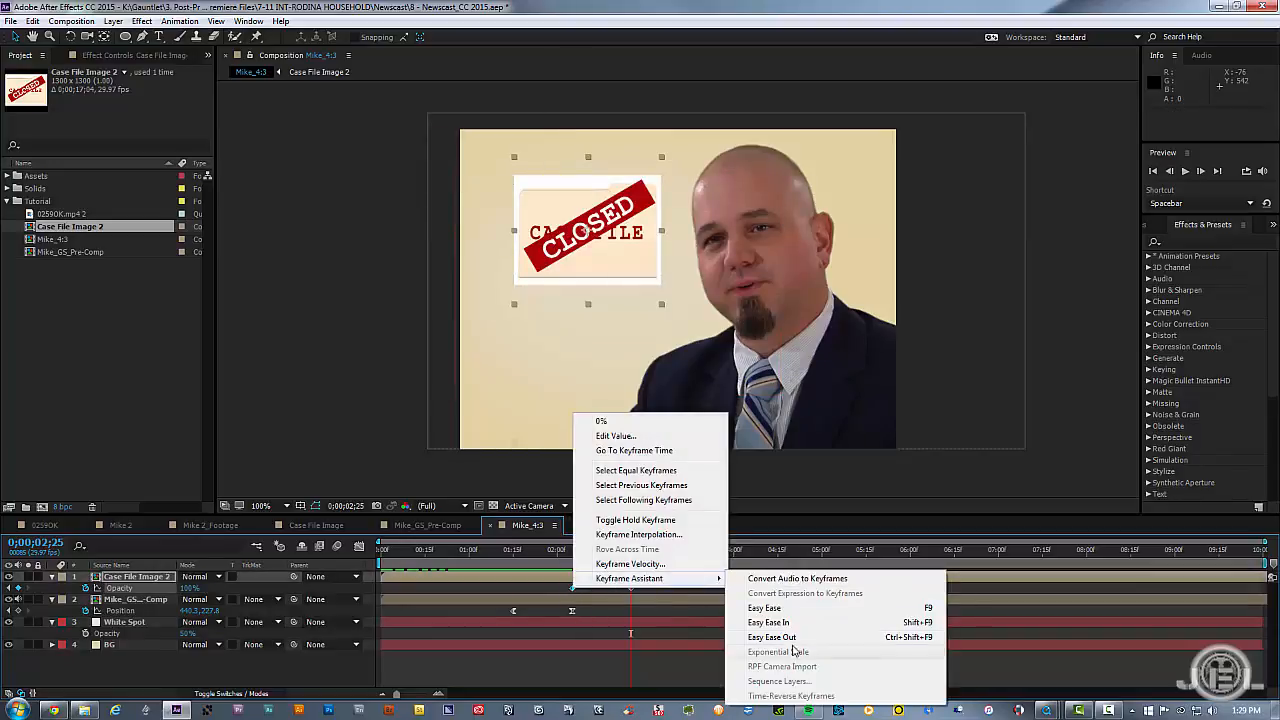
click(772, 637)
right_click(630, 588)
mouse_move(700, 575)
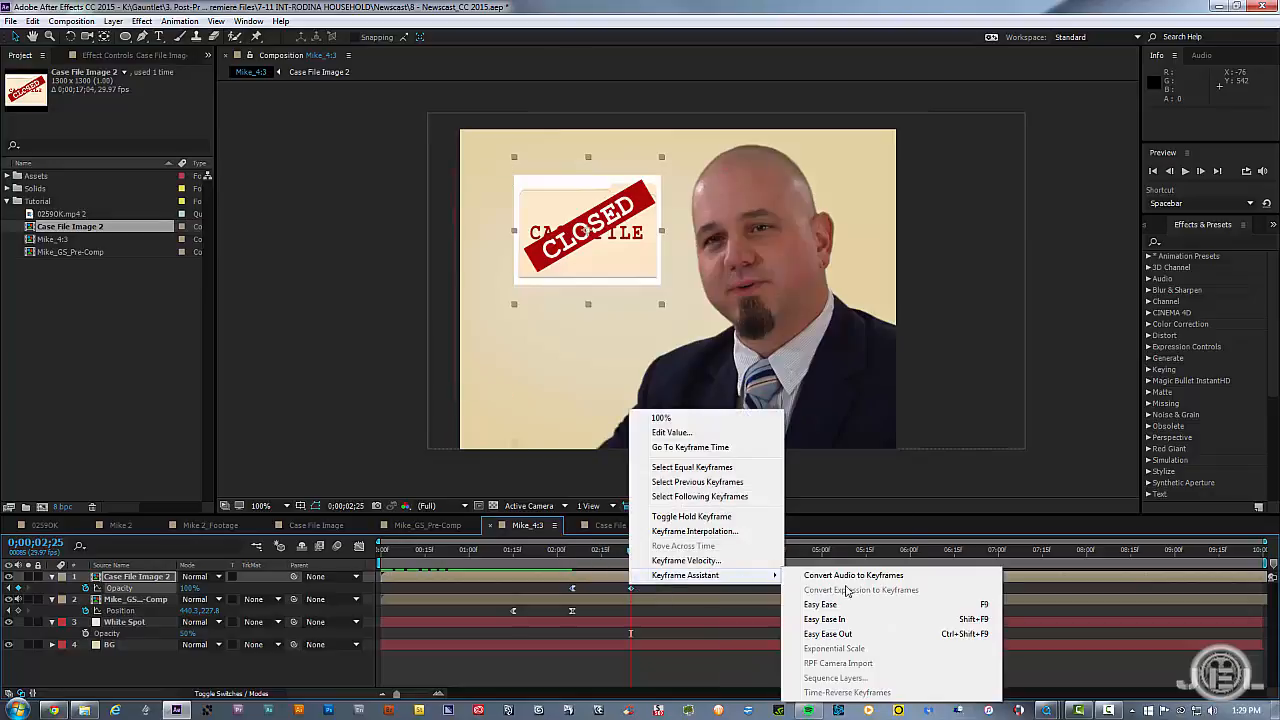
click(824, 619)
Preview the case file graphic's eased fade-in and park the playhead at 0;00;03;01
key(space)
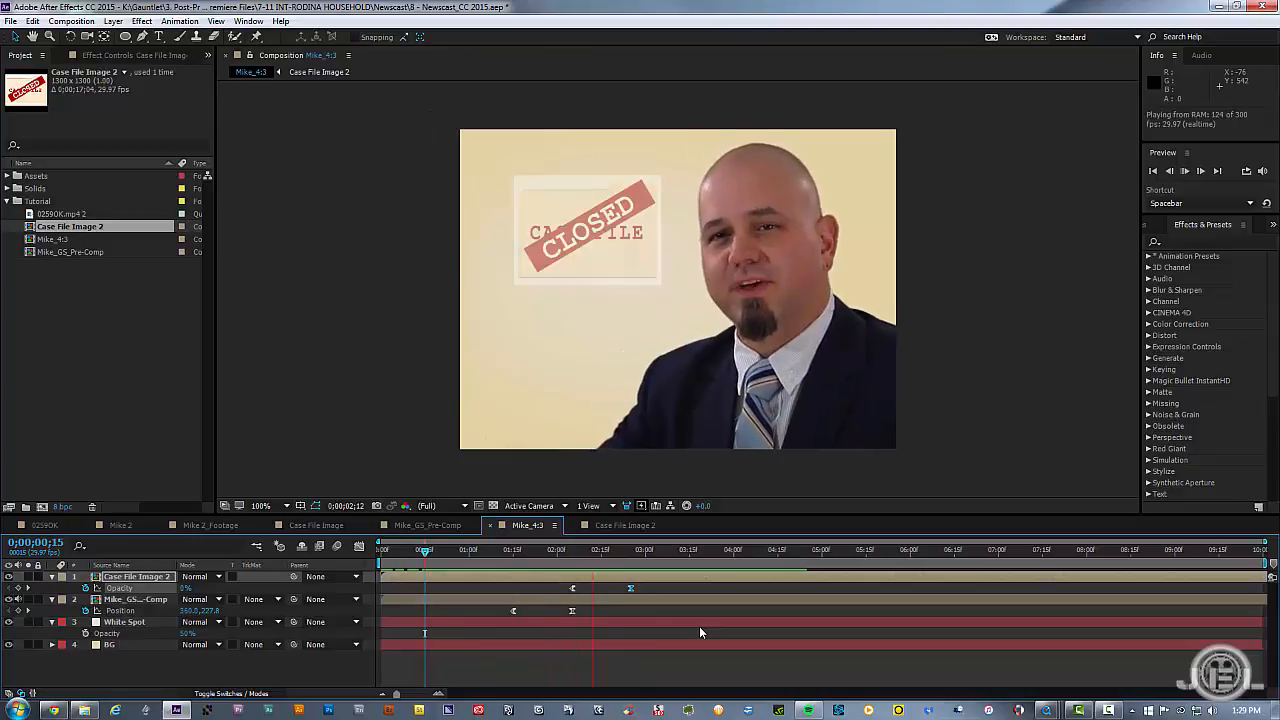
key(space)
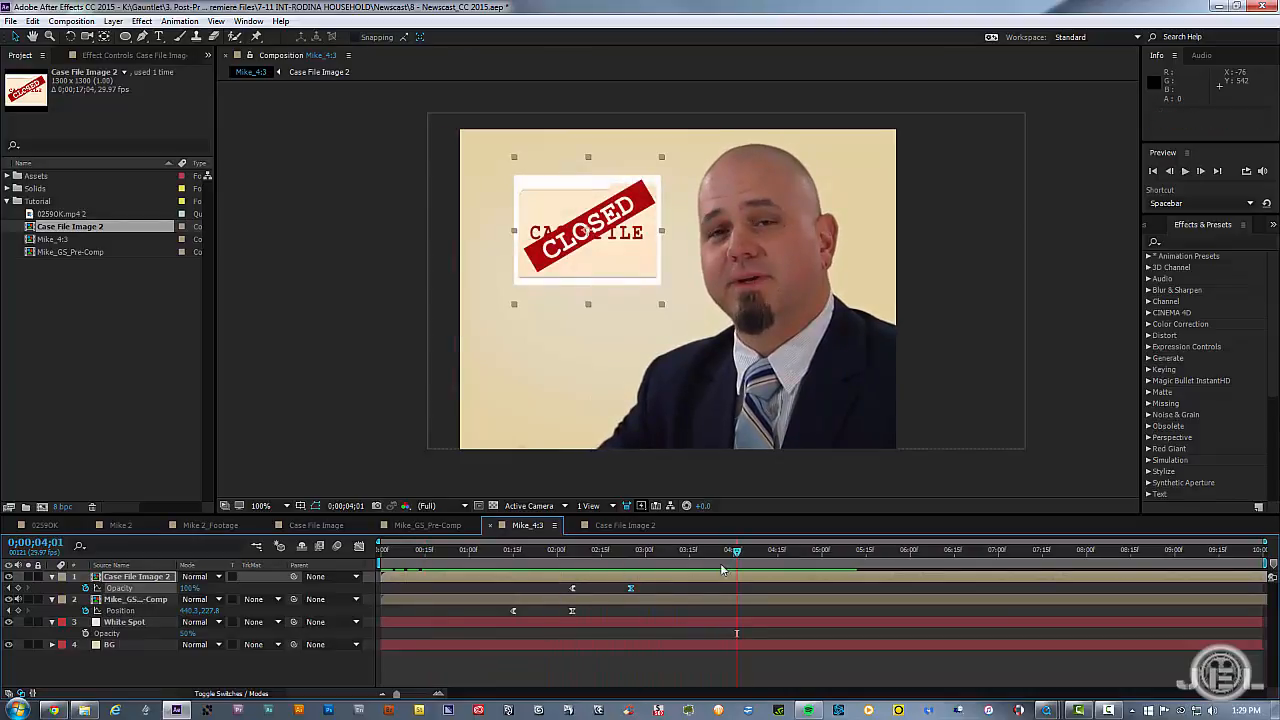
drag(722, 568, 650, 590)
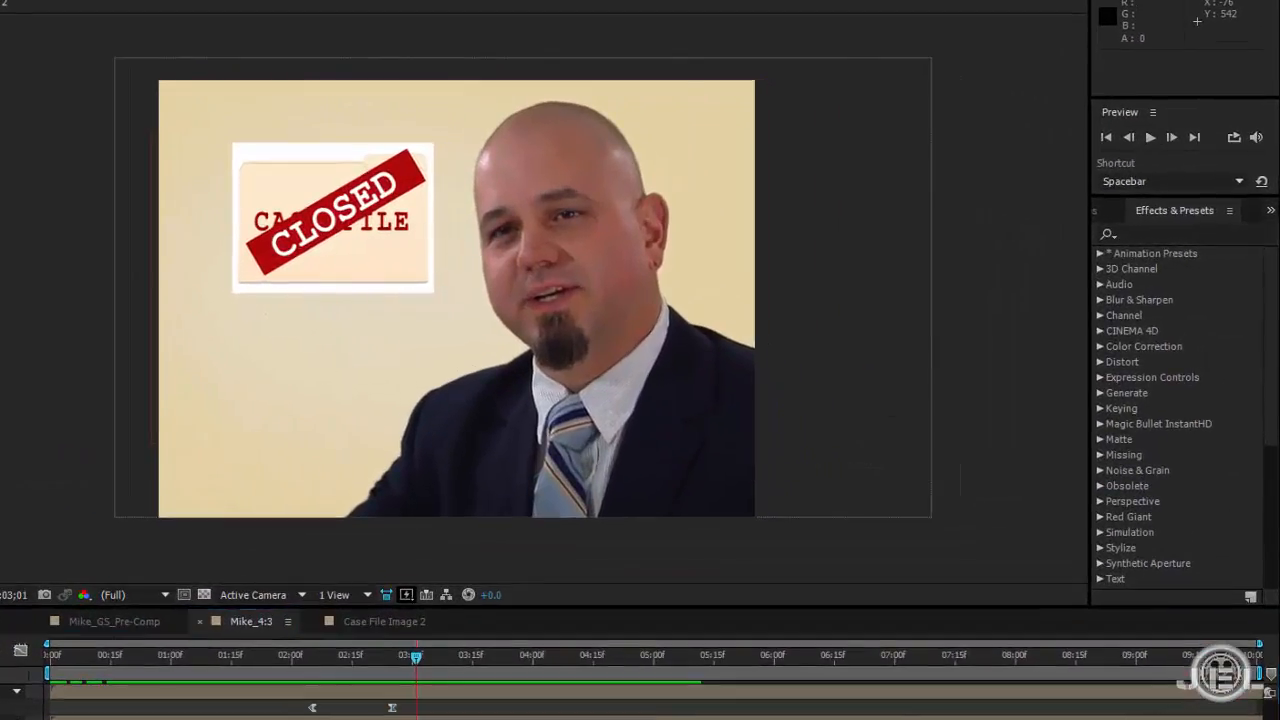
Compare the composition with the finished 0259OK_Mike 2 reference clip by placing its player window alongside, and return to the composition
drag(1279, 80, 583, 63)
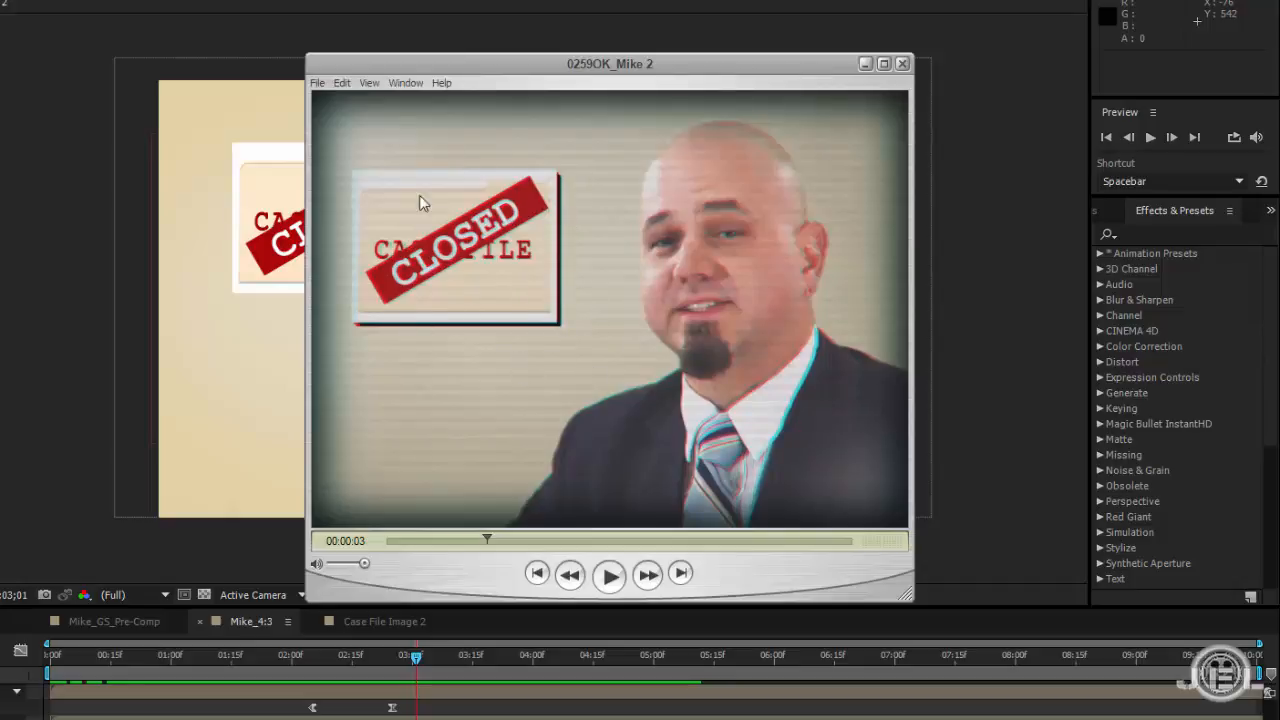
drag(710, 58, 977, 136)
drag(826, 182, 849, 159)
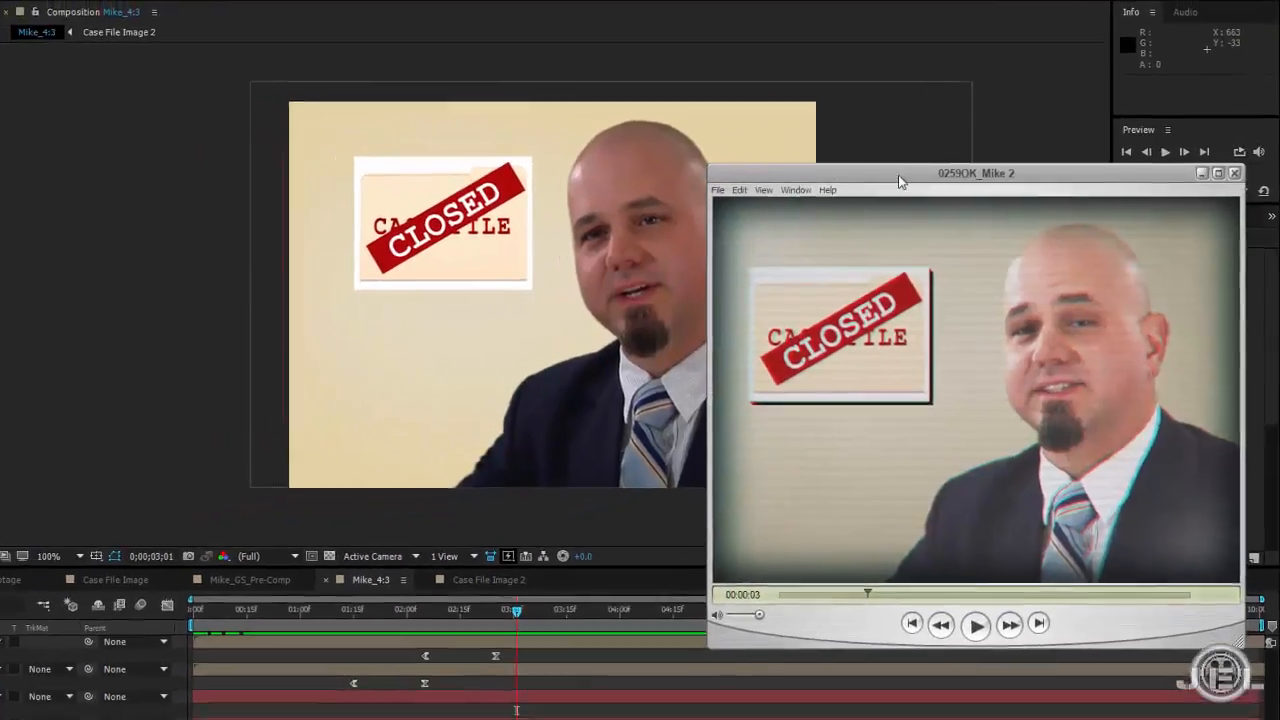
click(337, 357)
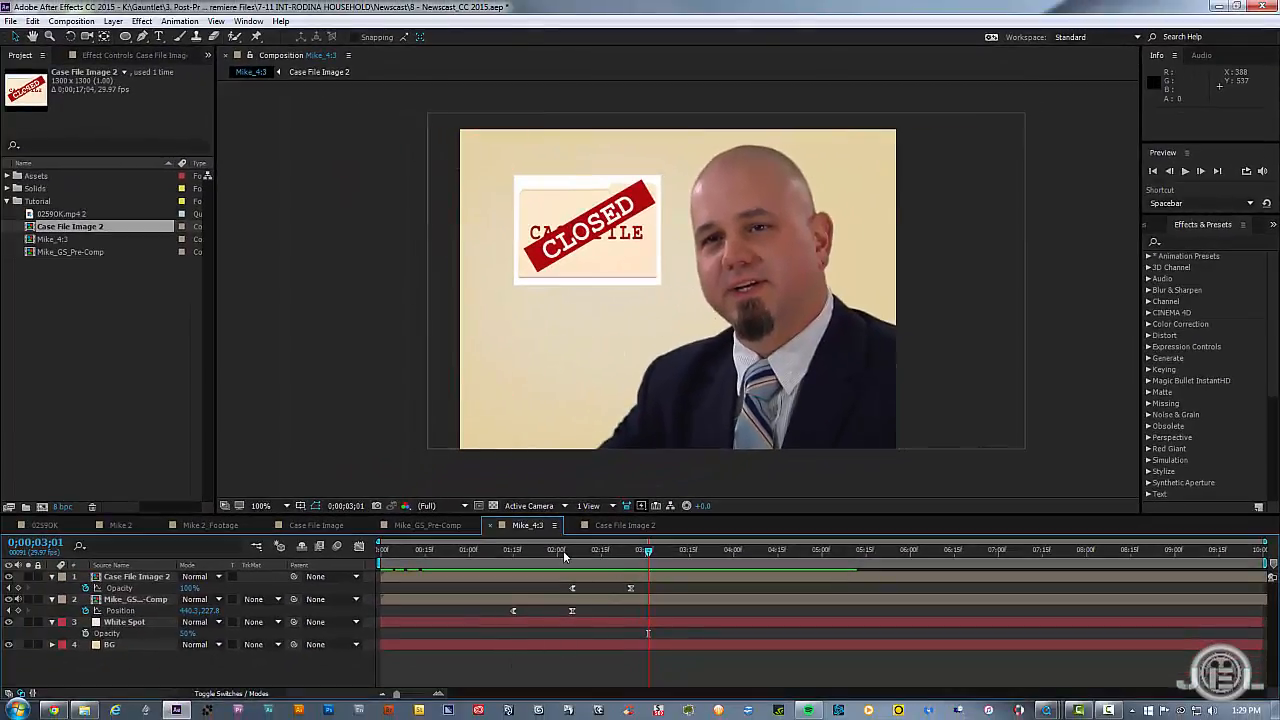
click(647, 572)
click(50, 239)
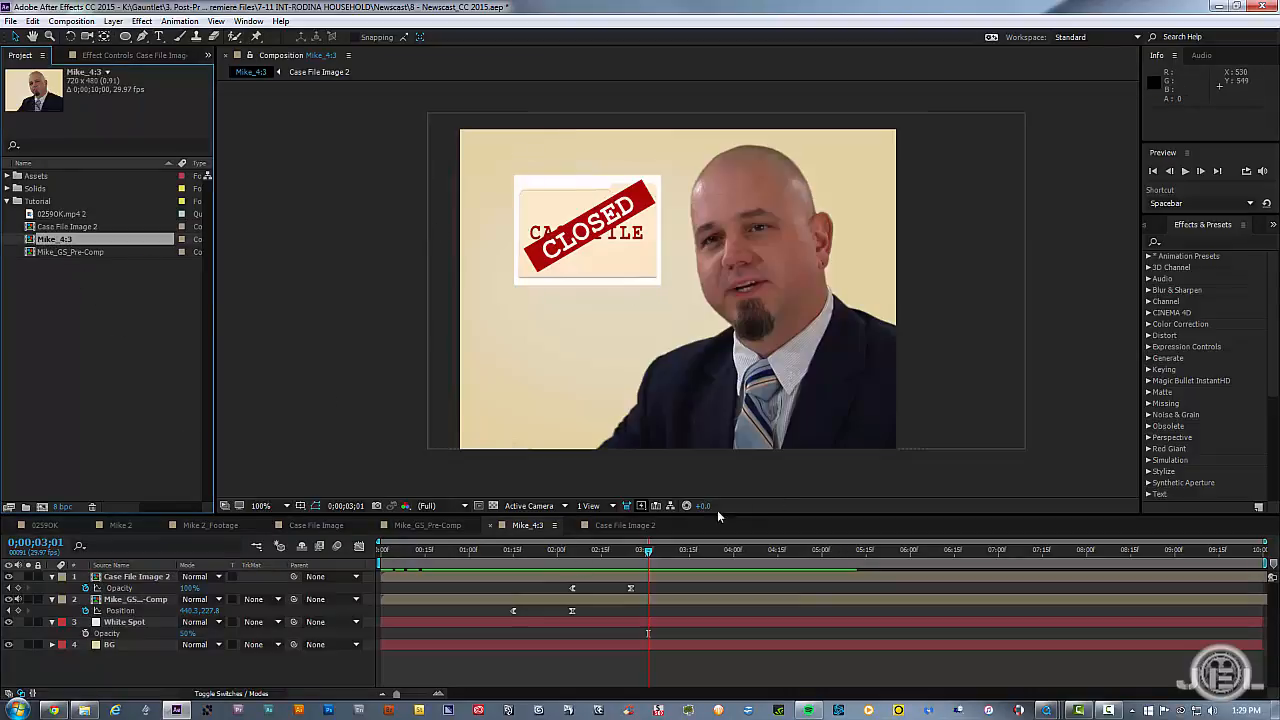
Create a 720 × 480 px off-white solid named Fractal in the Mike_4:3 composition
drag(648, 552, 652, 581)
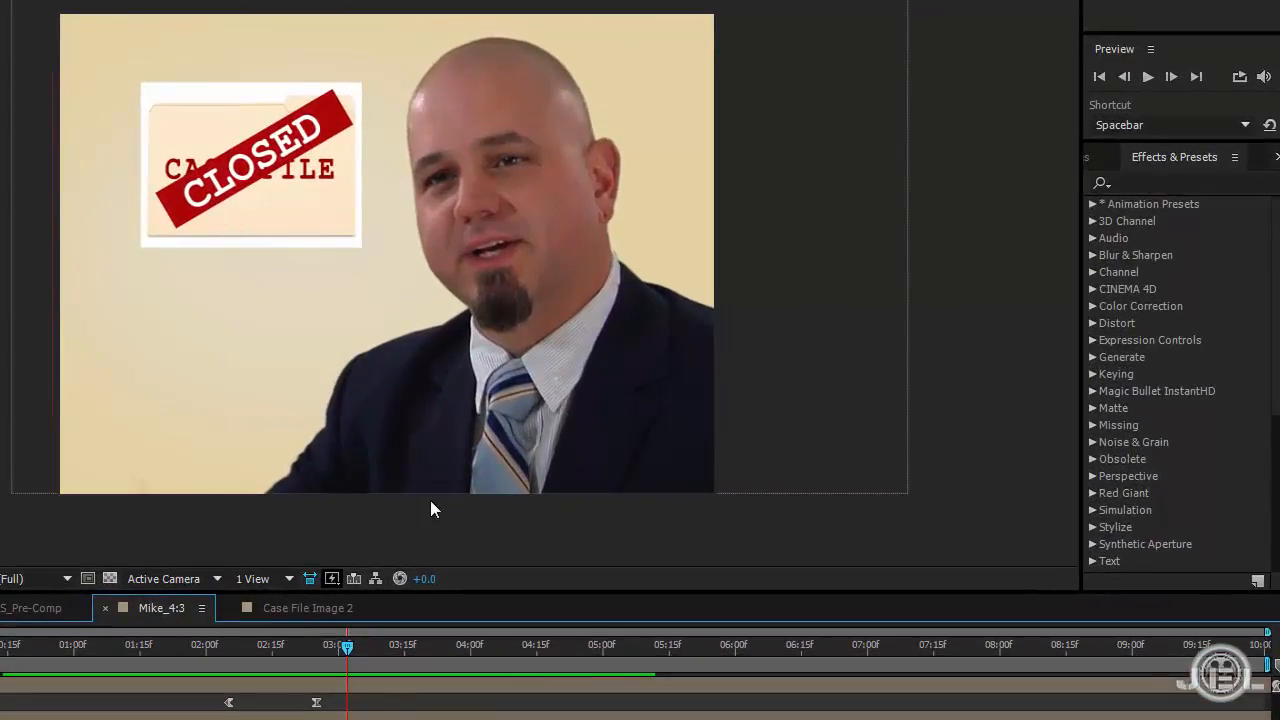
key(ctrl+y)
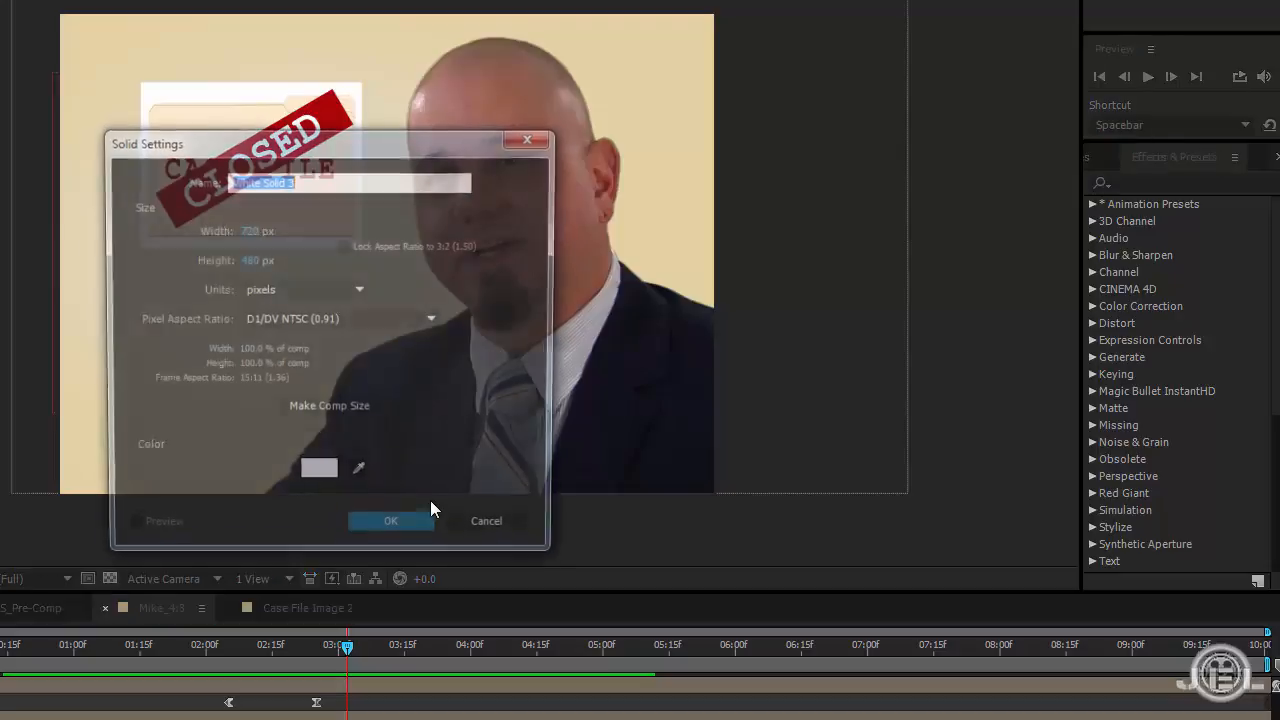
text(Frac)
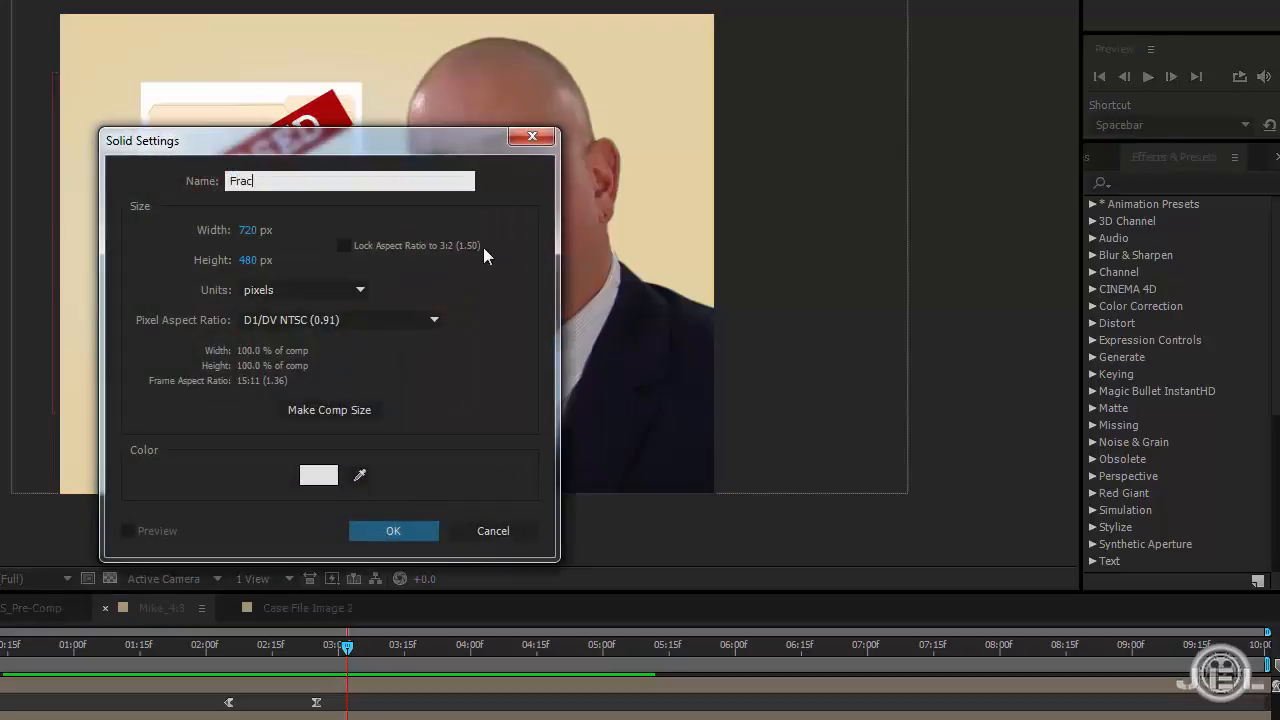
text(tal)
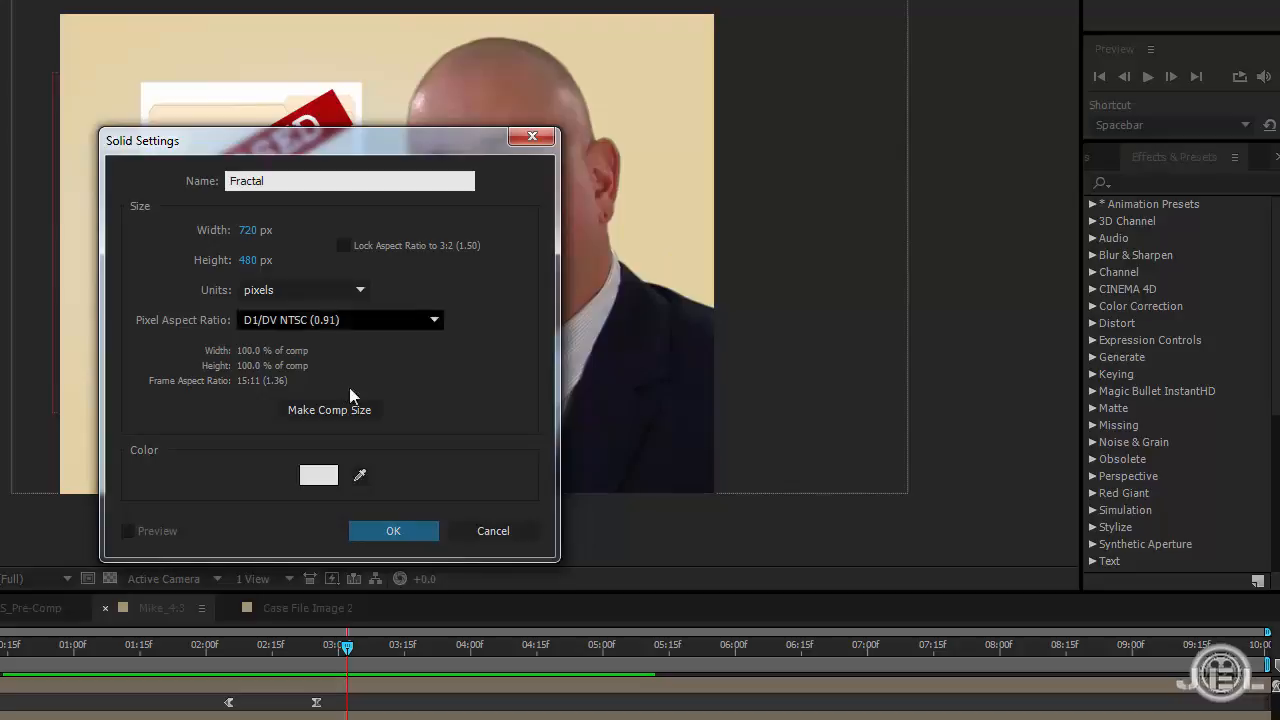
click(390, 531)
Find the Fractal Noise effect and apply it to the Fractal solid
click(1185, 183)
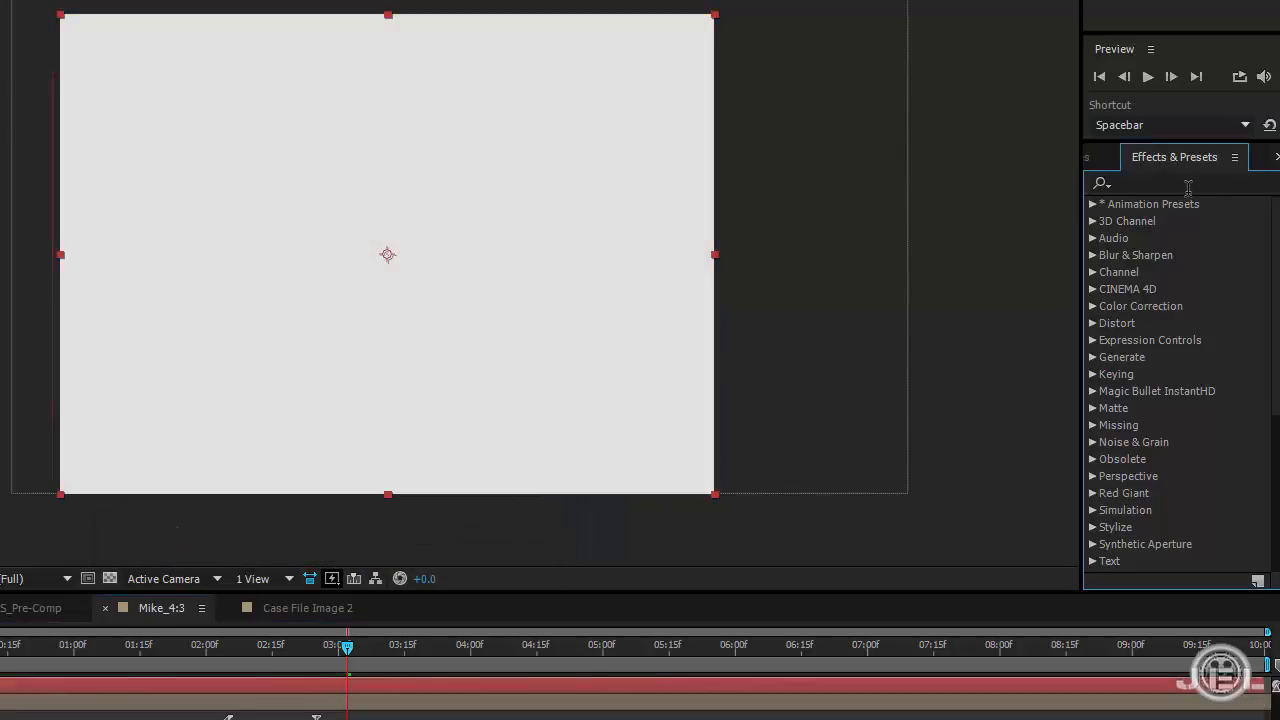
text(Fractal)
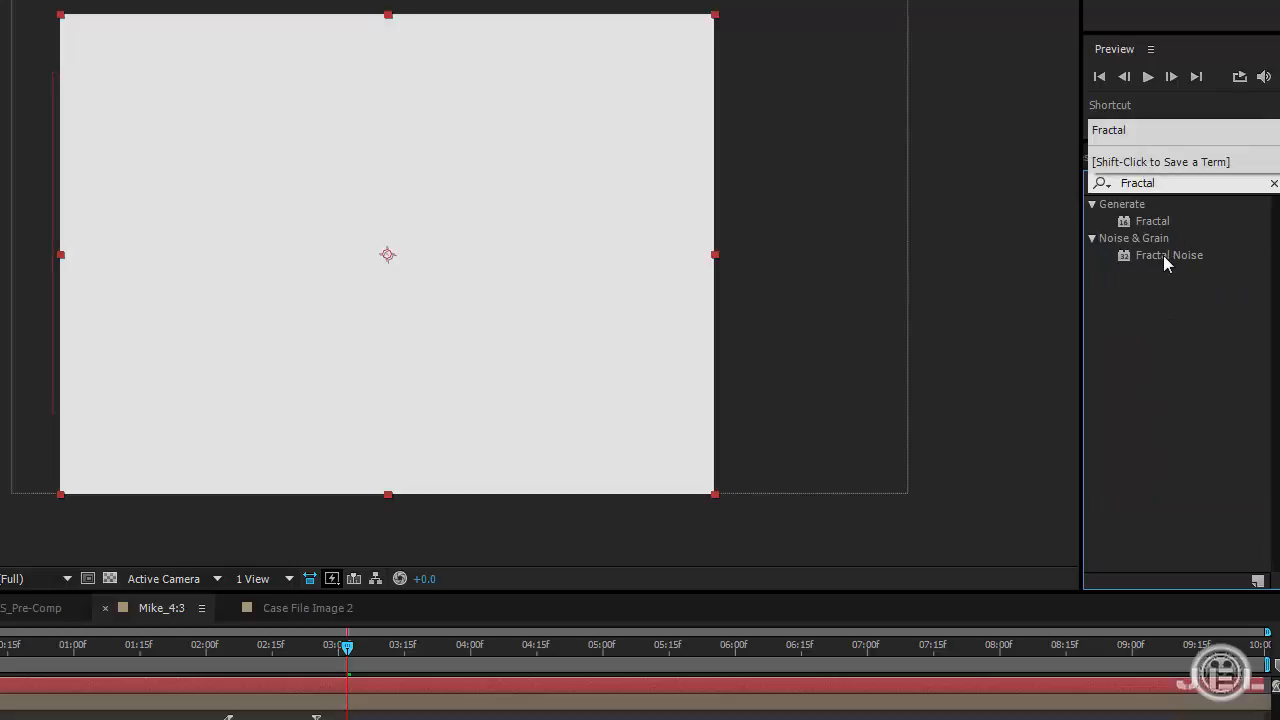
drag(1163, 255, 607, 174)
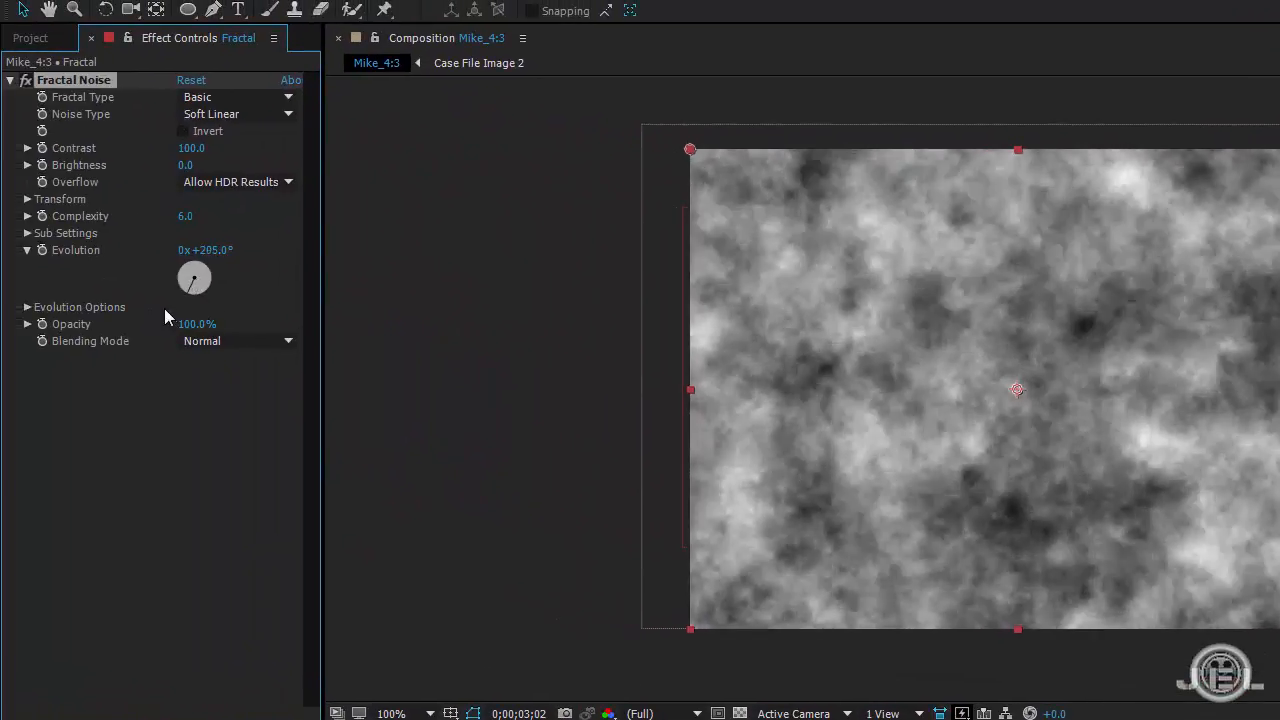
Set the Fractal Noise Evolution to 69°, try the Turbulent Smooth fractal type, and settle on Dynamic Progressive
drag(185, 280, 221, 302)
click(225, 100)
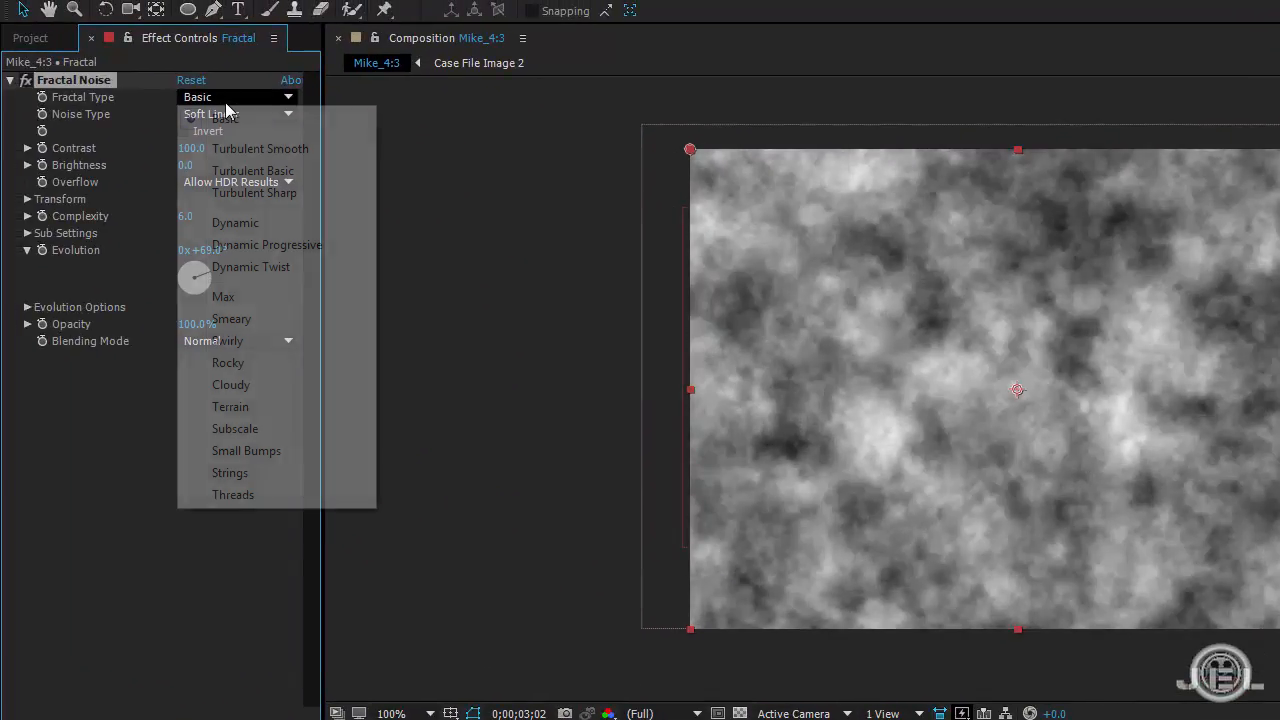
click(257, 149)
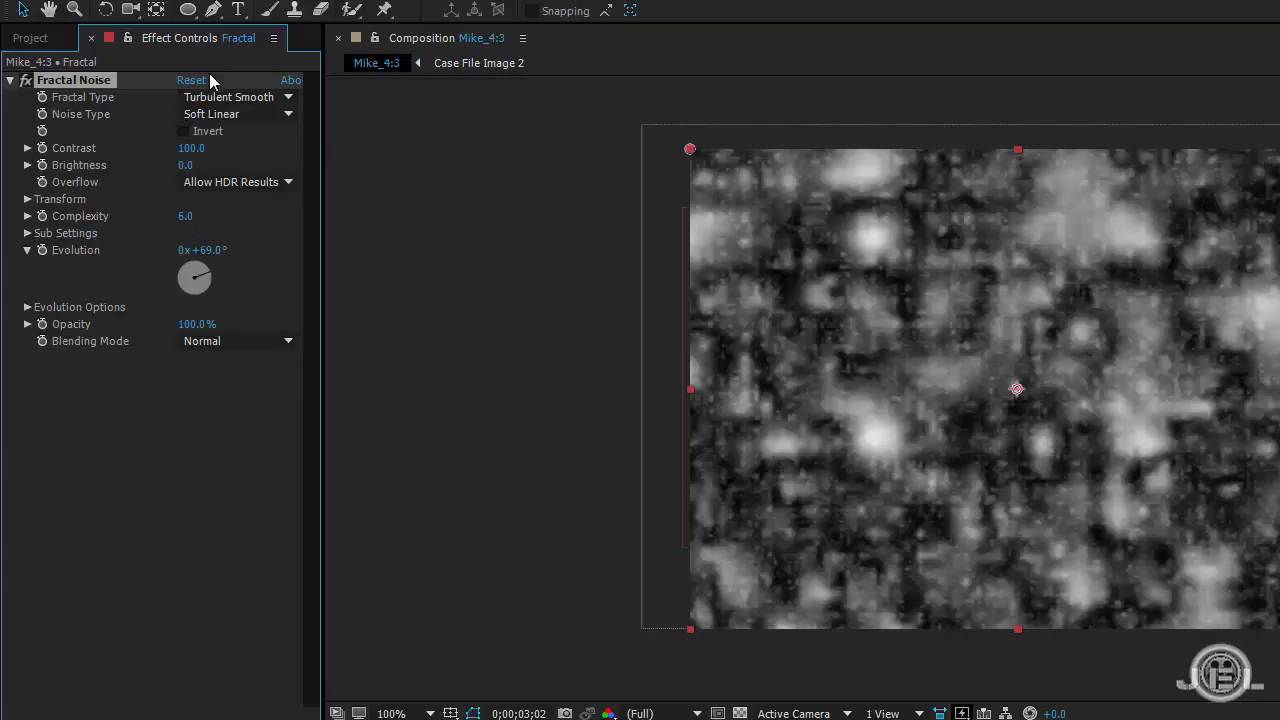
click(215, 96)
click(298, 242)
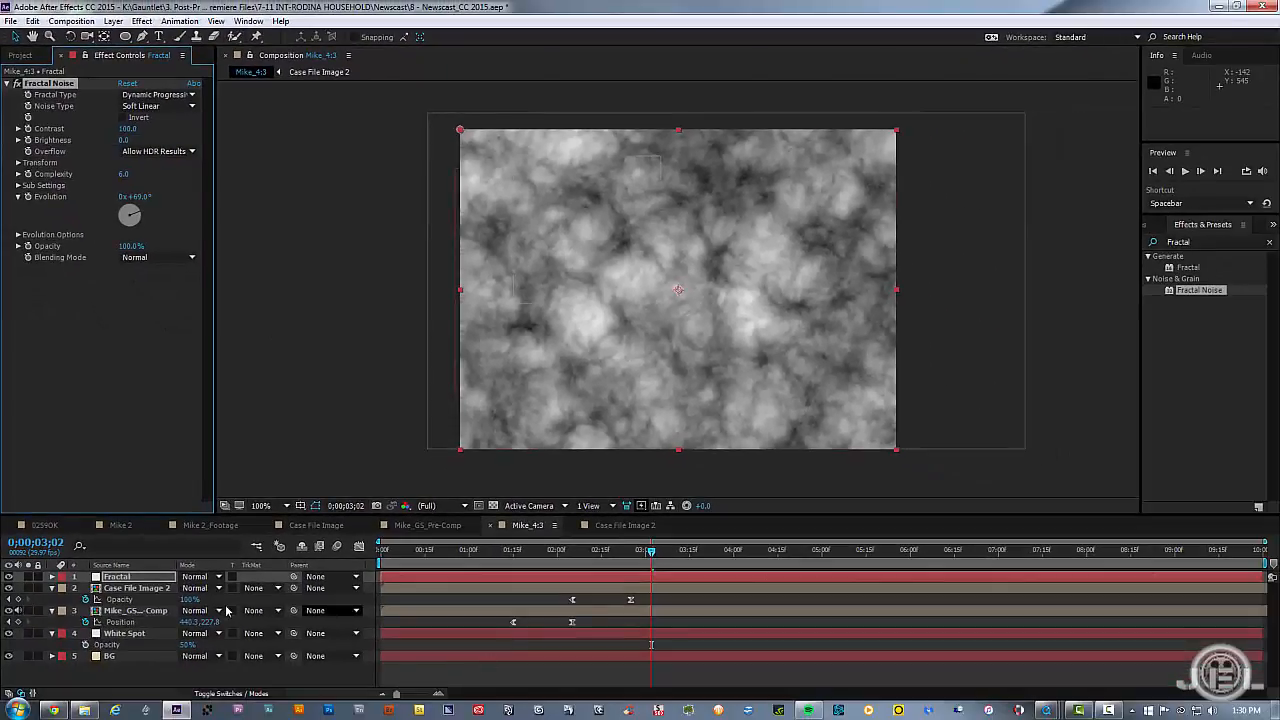
Set the Fractal layer's blending mode to Multiply
click(195, 588)
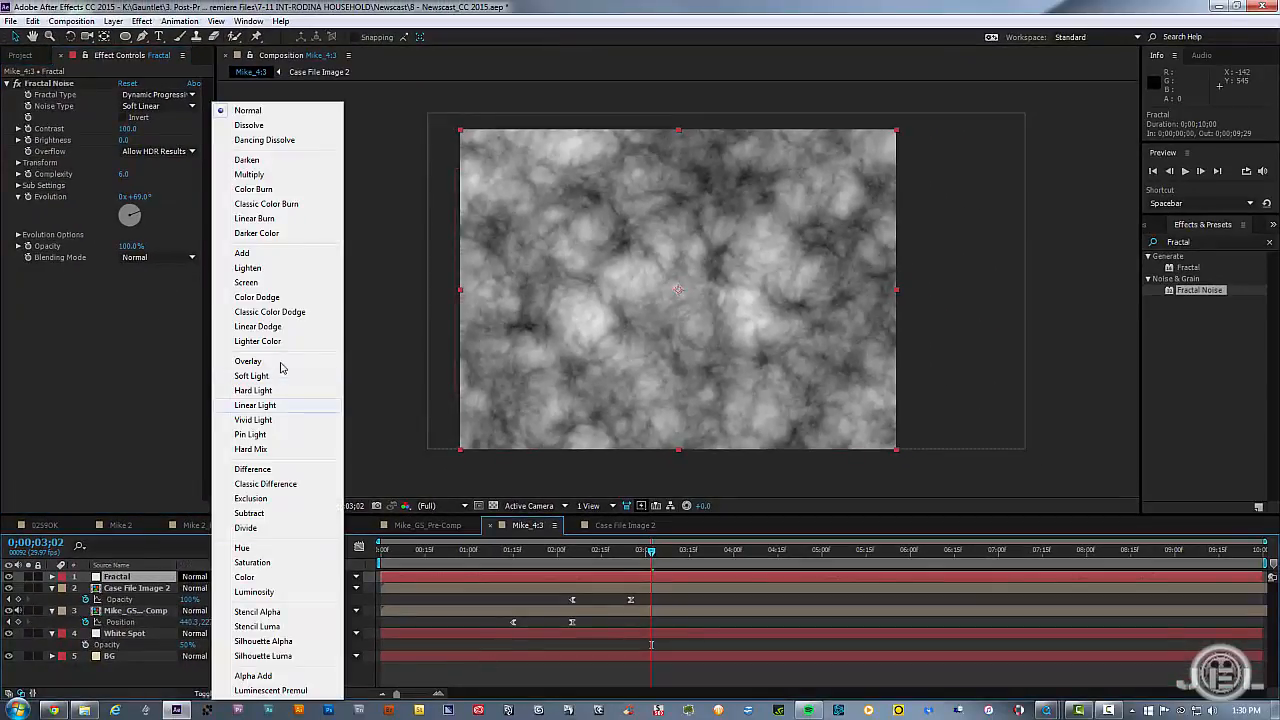
click(249, 175)
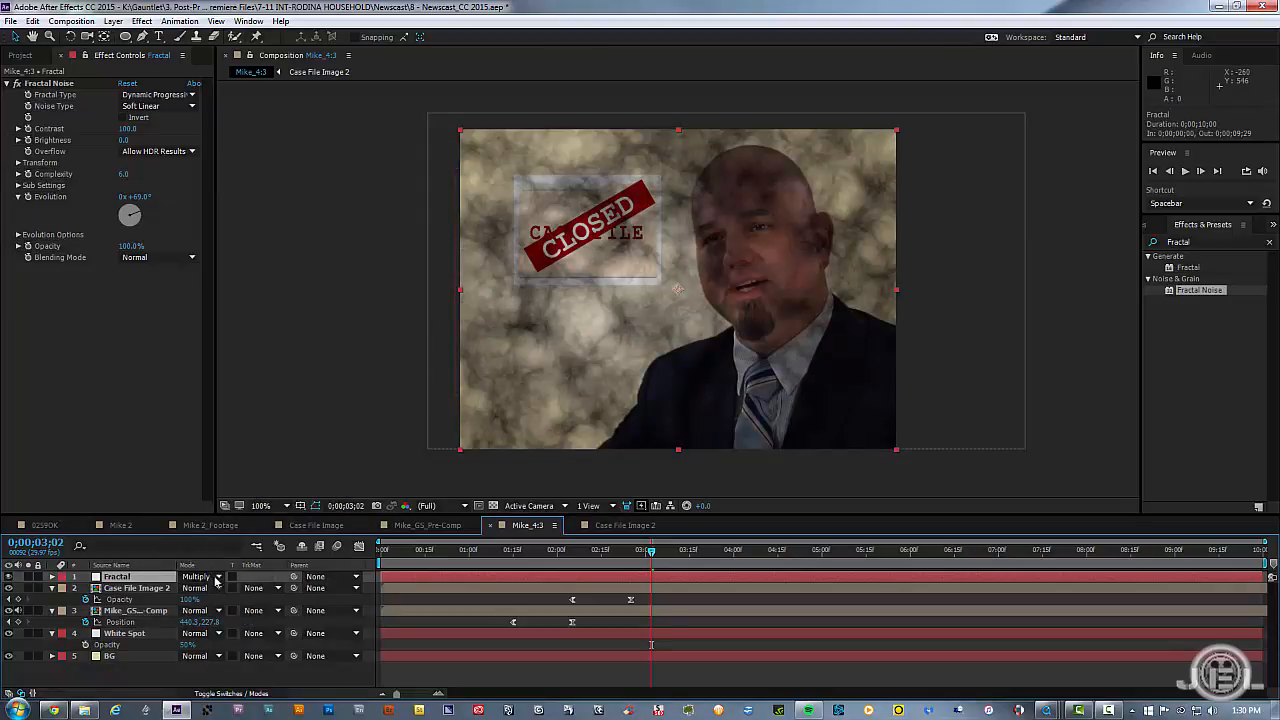
Toggle the timeline between switches and modes, and check which columns can be shown without changing them
click(224, 693)
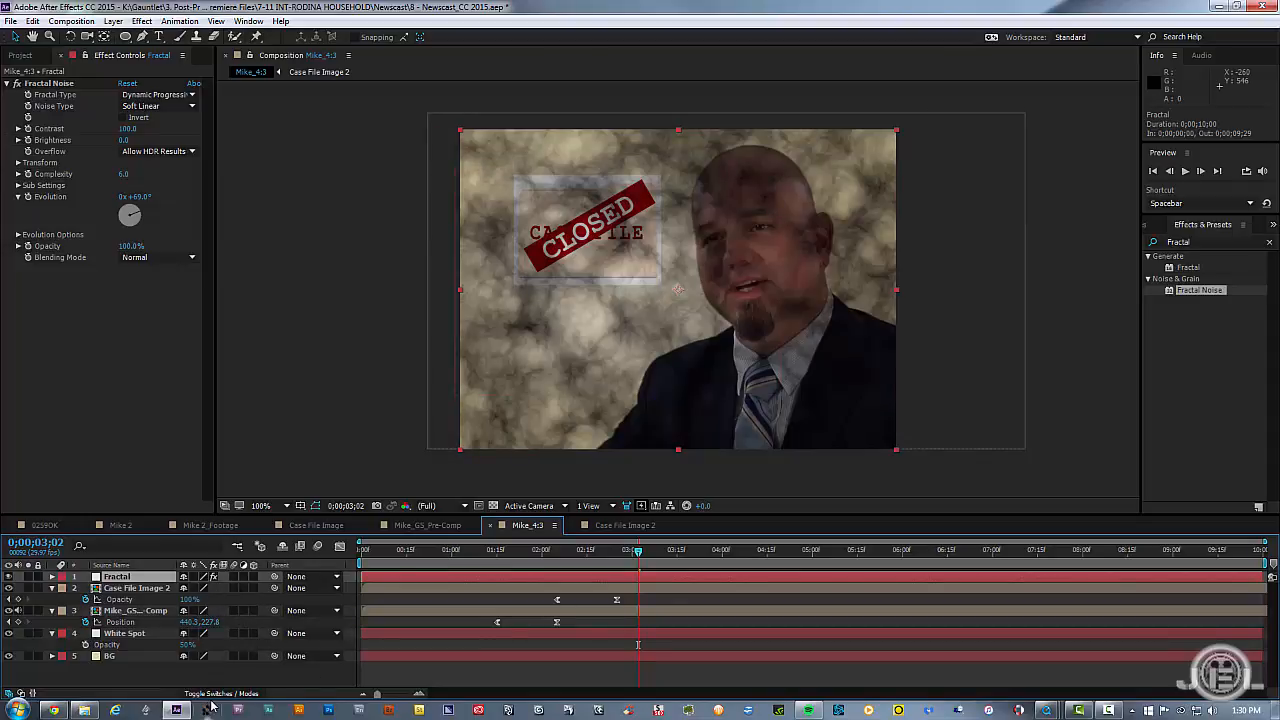
click(224, 693)
right_click(343, 567)
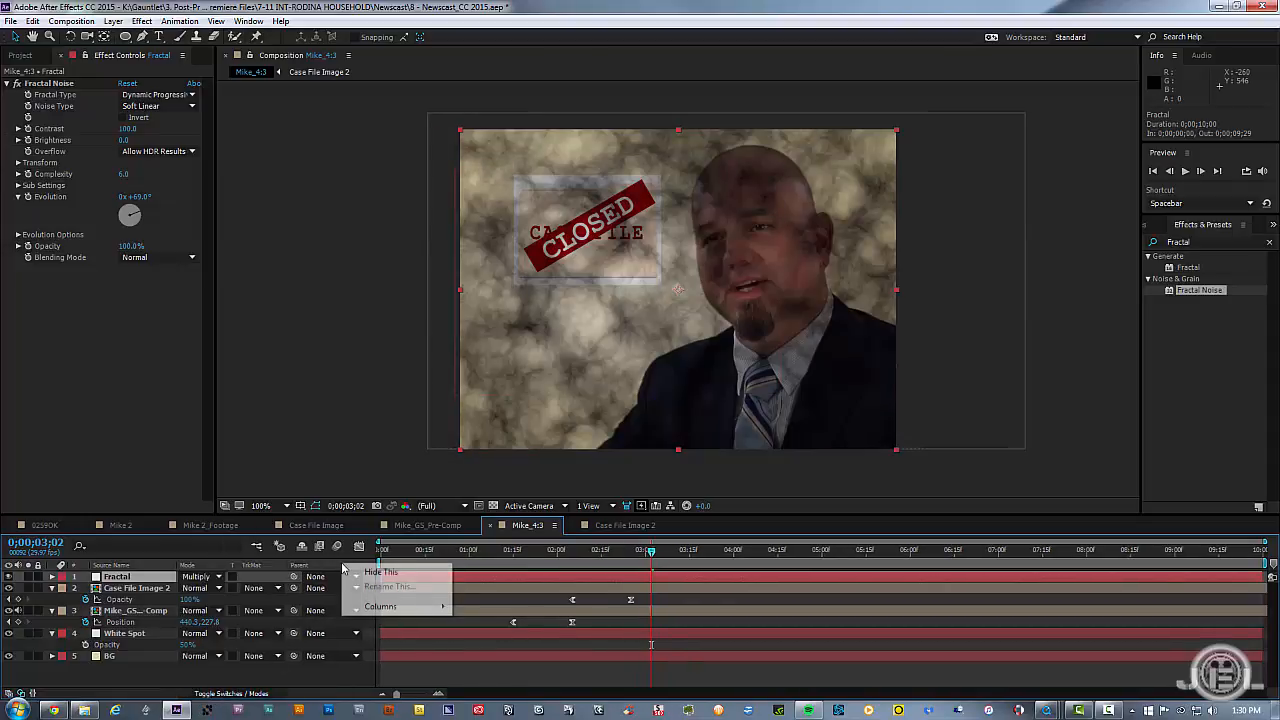
mouse_move(382, 608)
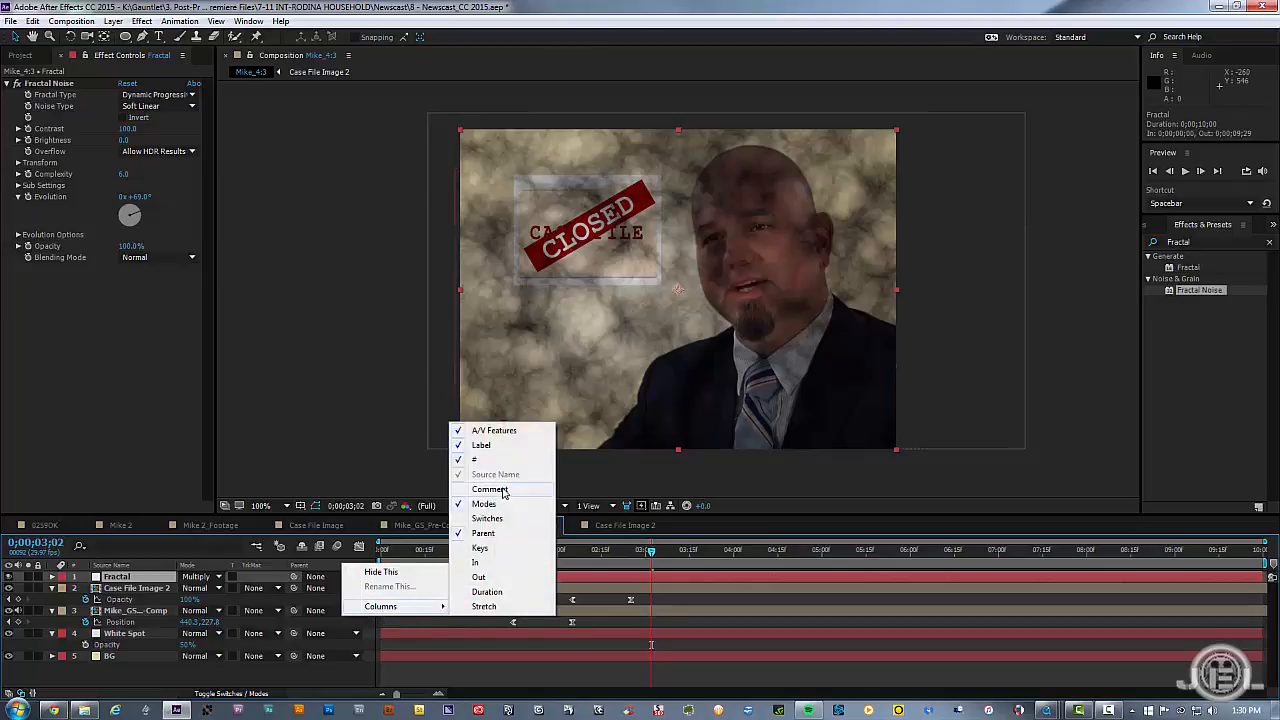
click(260, 676)
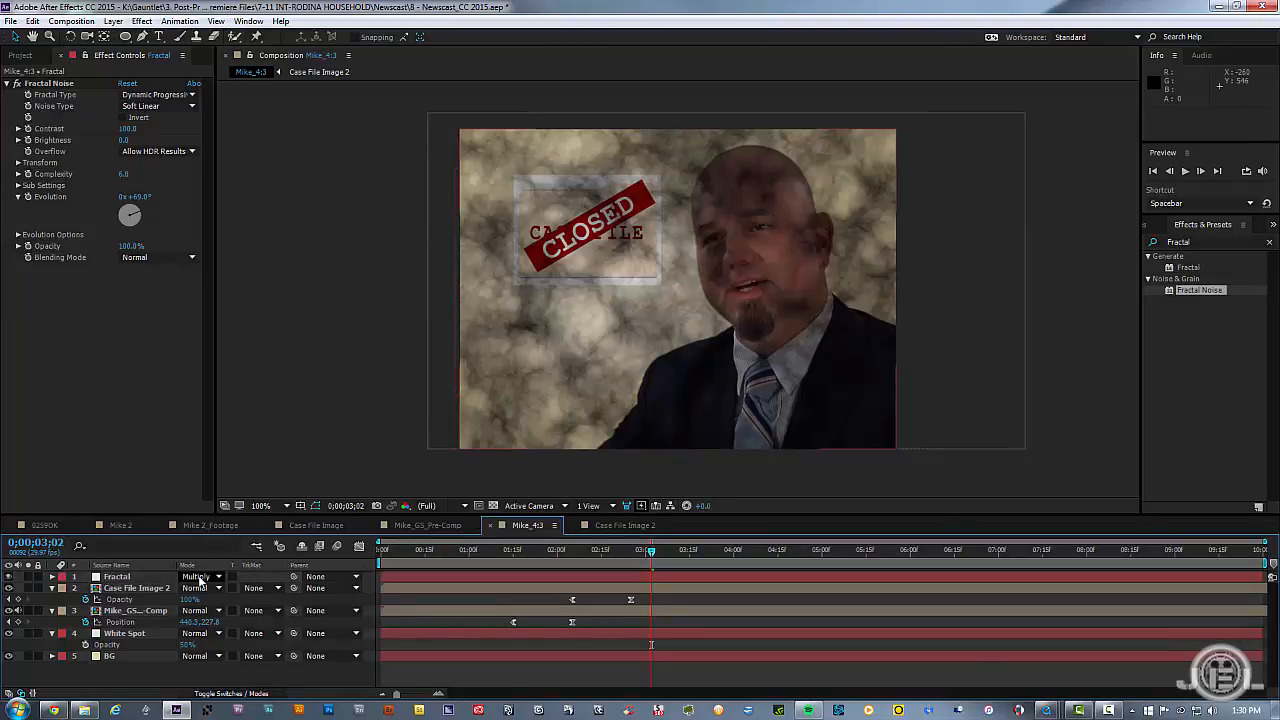
Move the Fractal layer between White Spot and BG and set its Opacity to 25%
click(113, 578)
drag(115, 577, 122, 650)
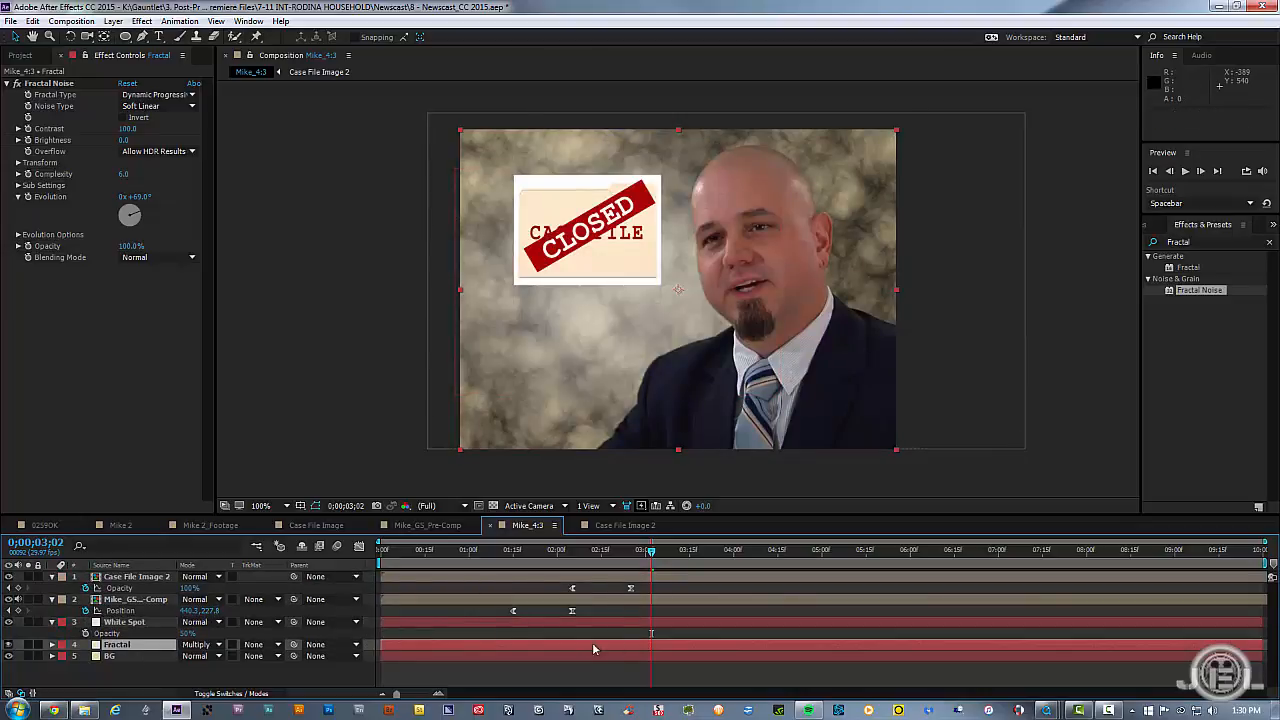
key(t)
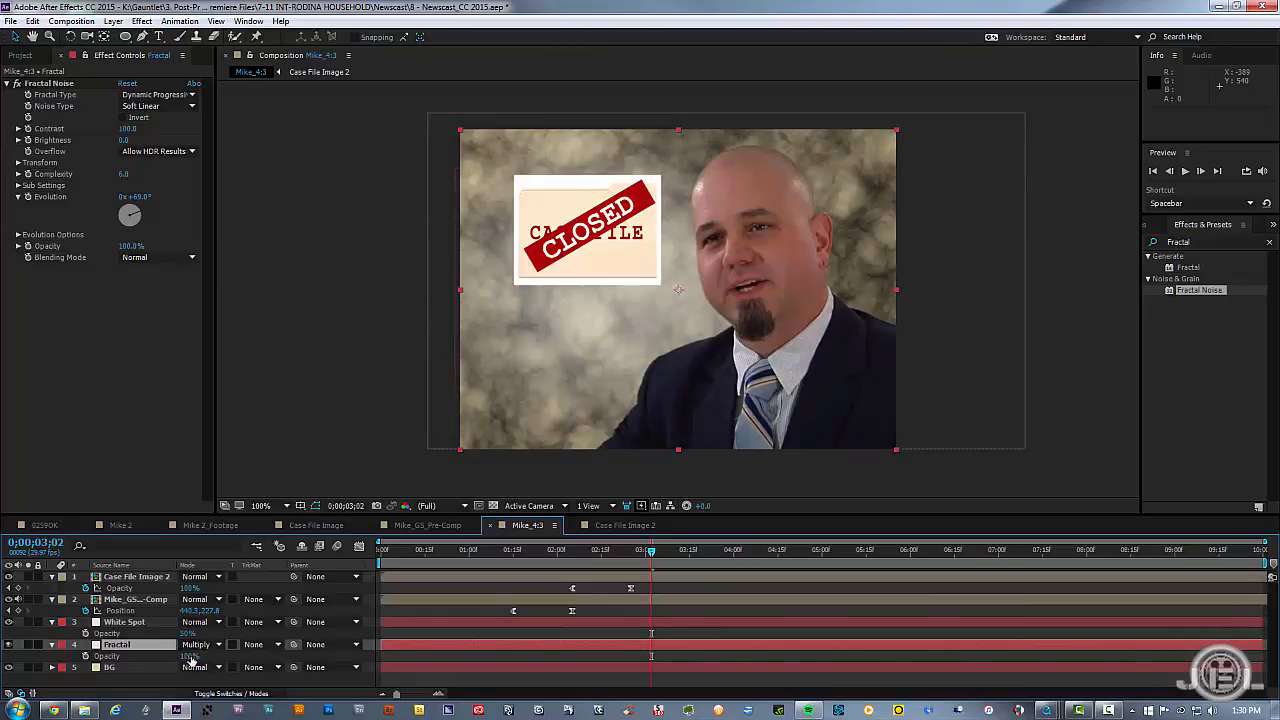
click(191, 656)
text(25)
key(Return)
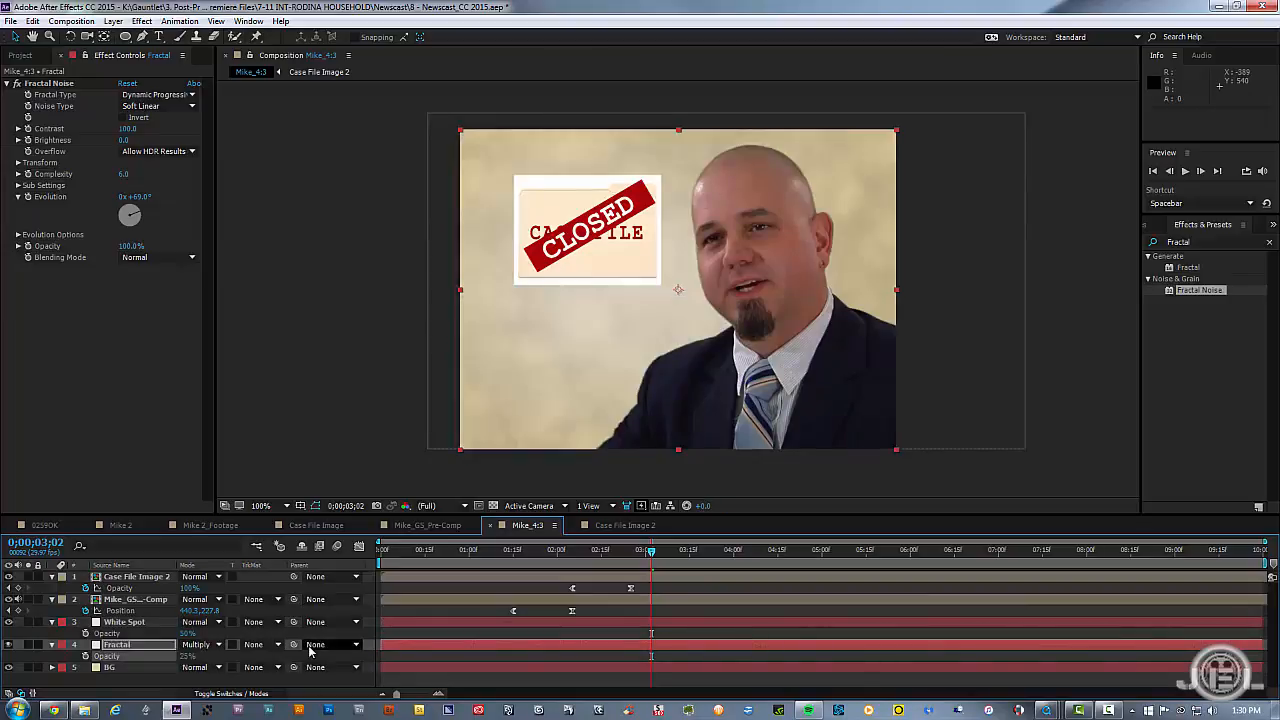
click(1033, 376)
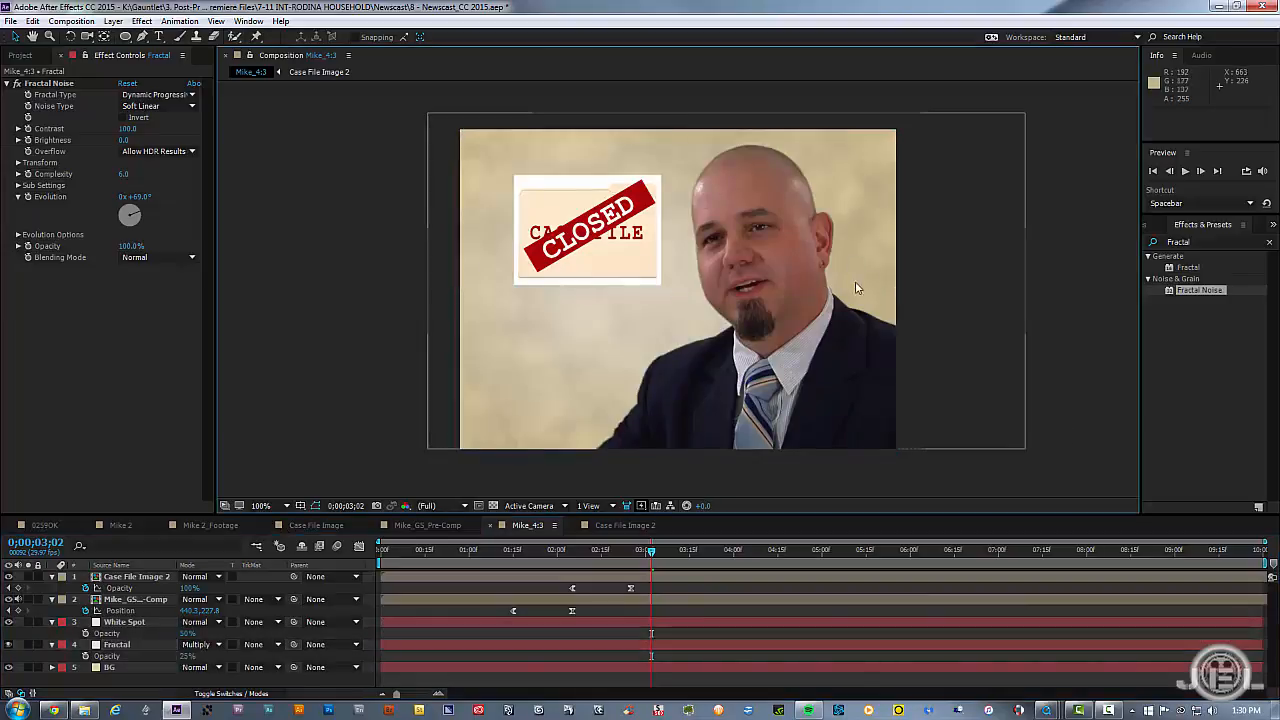
Play back the slide and fade-in over the textured background, and park the playhead at 0;00;03;09
drag(609, 556, 528, 556)
key(space)
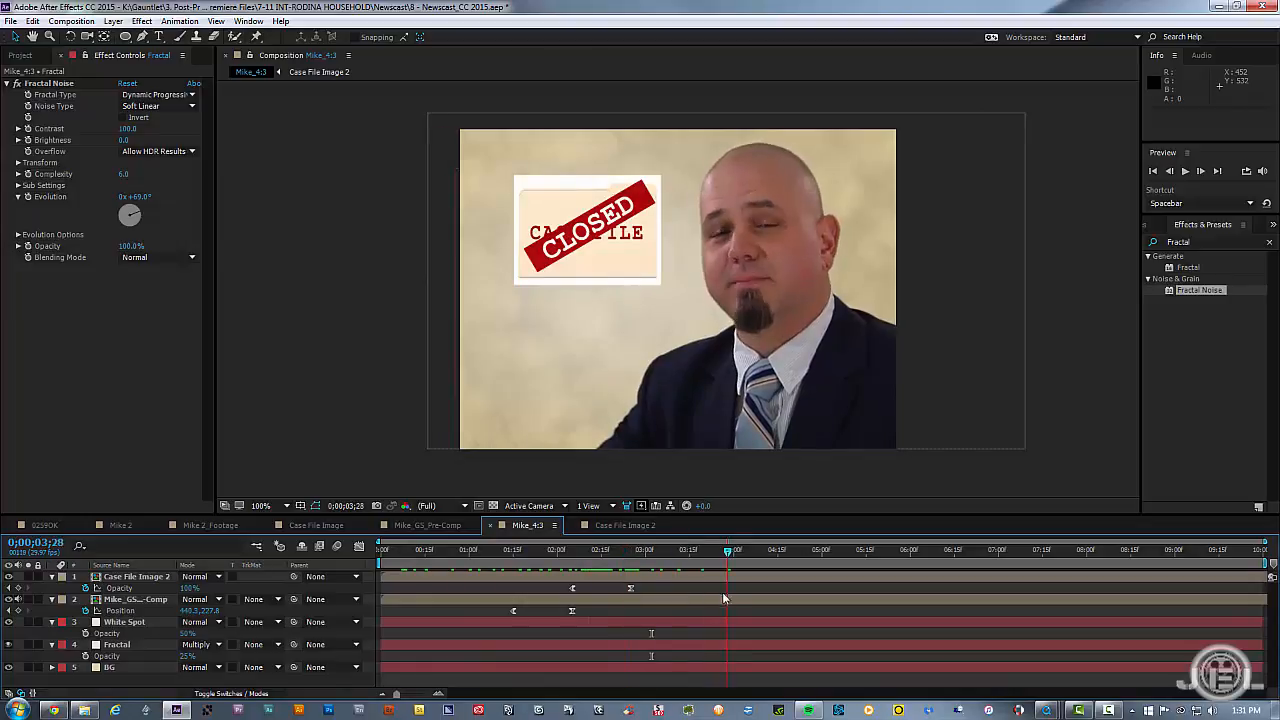
mouse_move(678, 604)
mouse_down()
mouse_move(505, 601)
mouse_move(671, 604)
mouse_up()
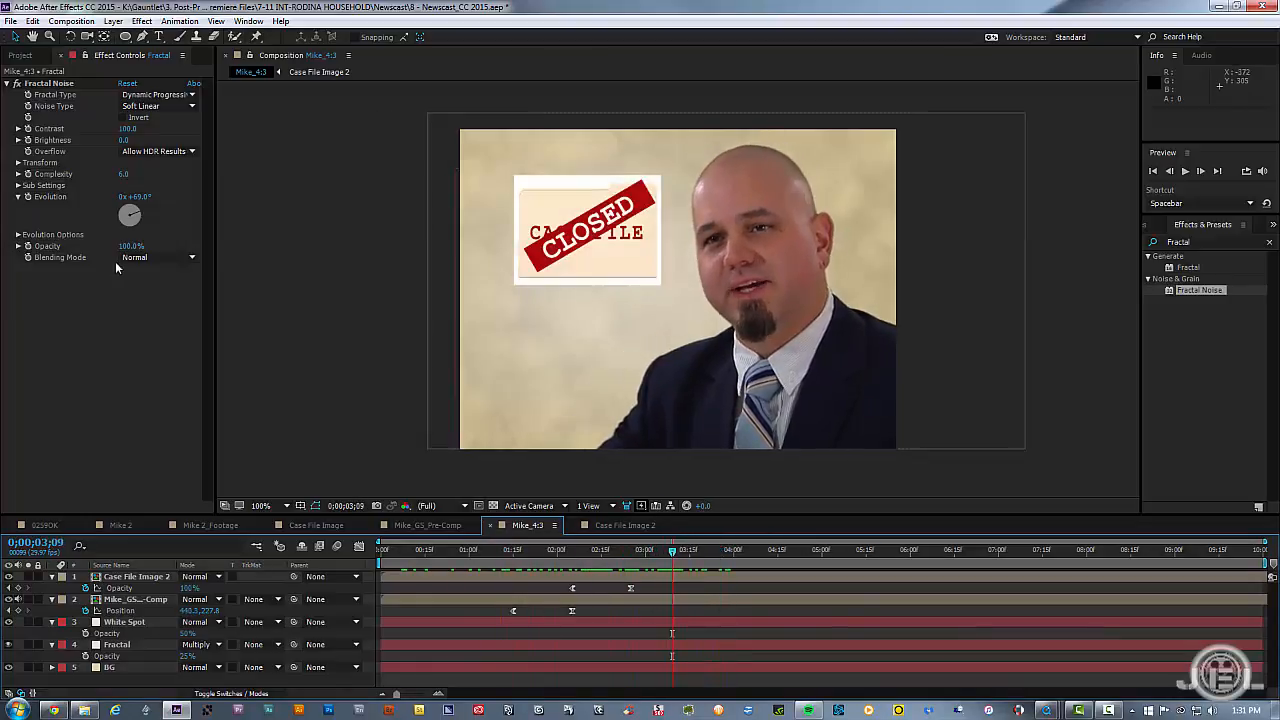
Create a new composition from the Mike_4:3 composition in the Tutorial folder
click(22, 54)
click(78, 290)
click(40, 240)
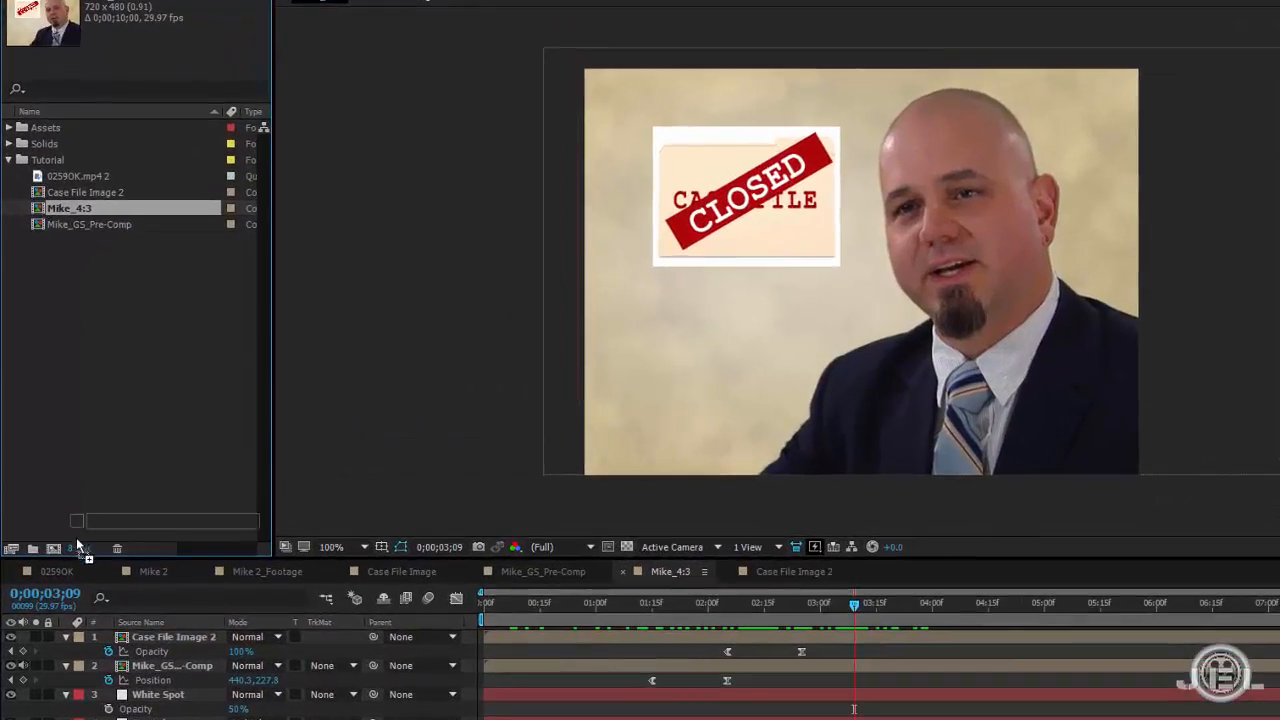
drag(76, 537, 52, 545)
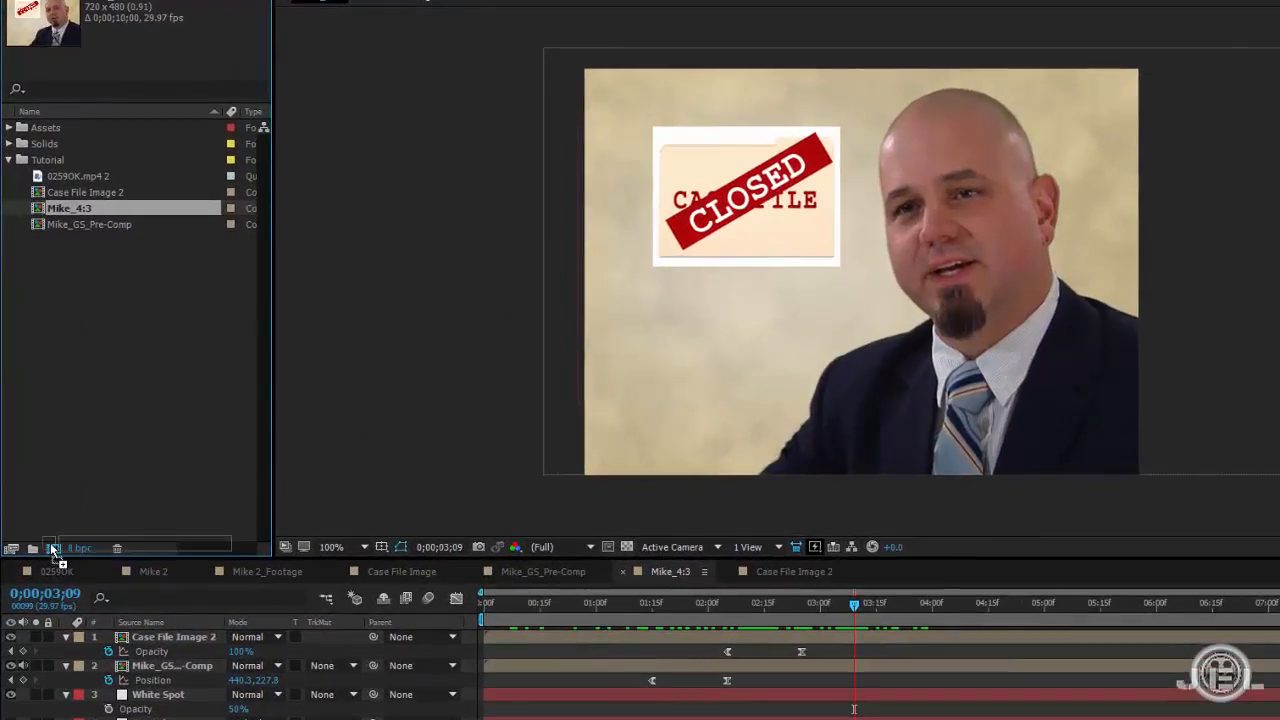
Rename the new composition in the Tutorial folder as Mike_Final_OUT
click(77, 222)
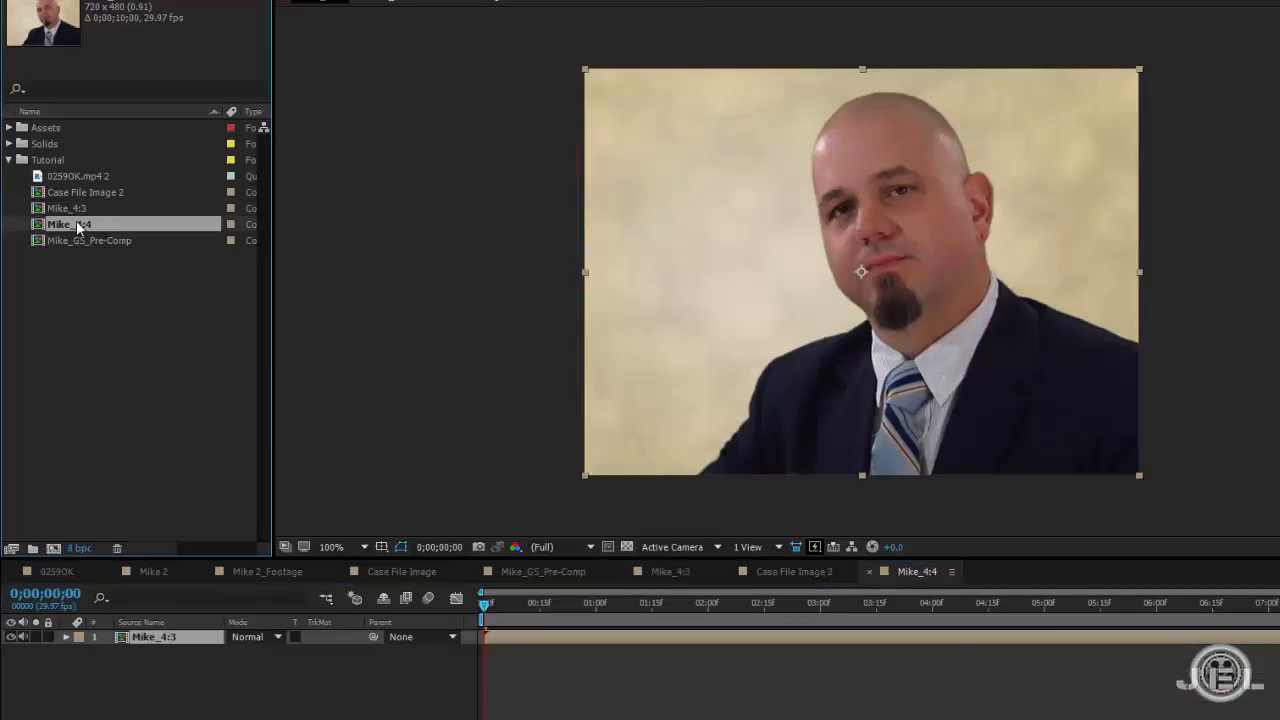
key(Return)
key(Right)
key(BackSpace)
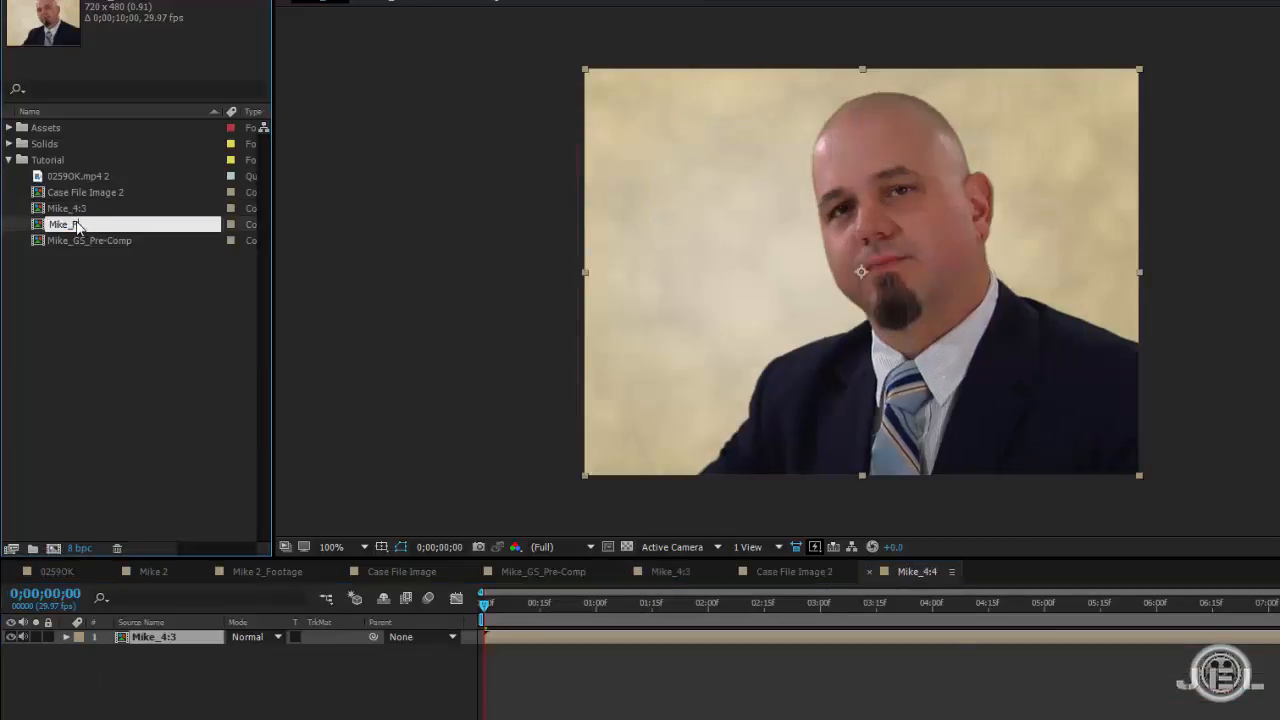
key(Return)
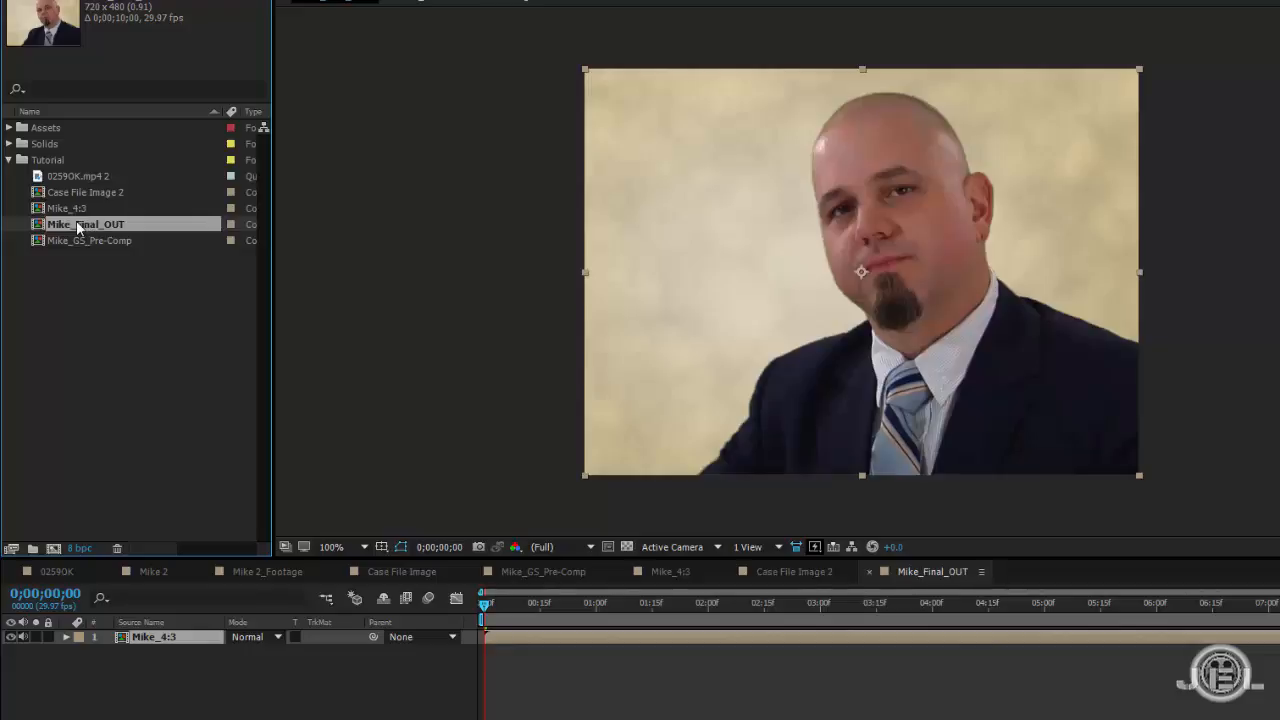
click(662, 703)
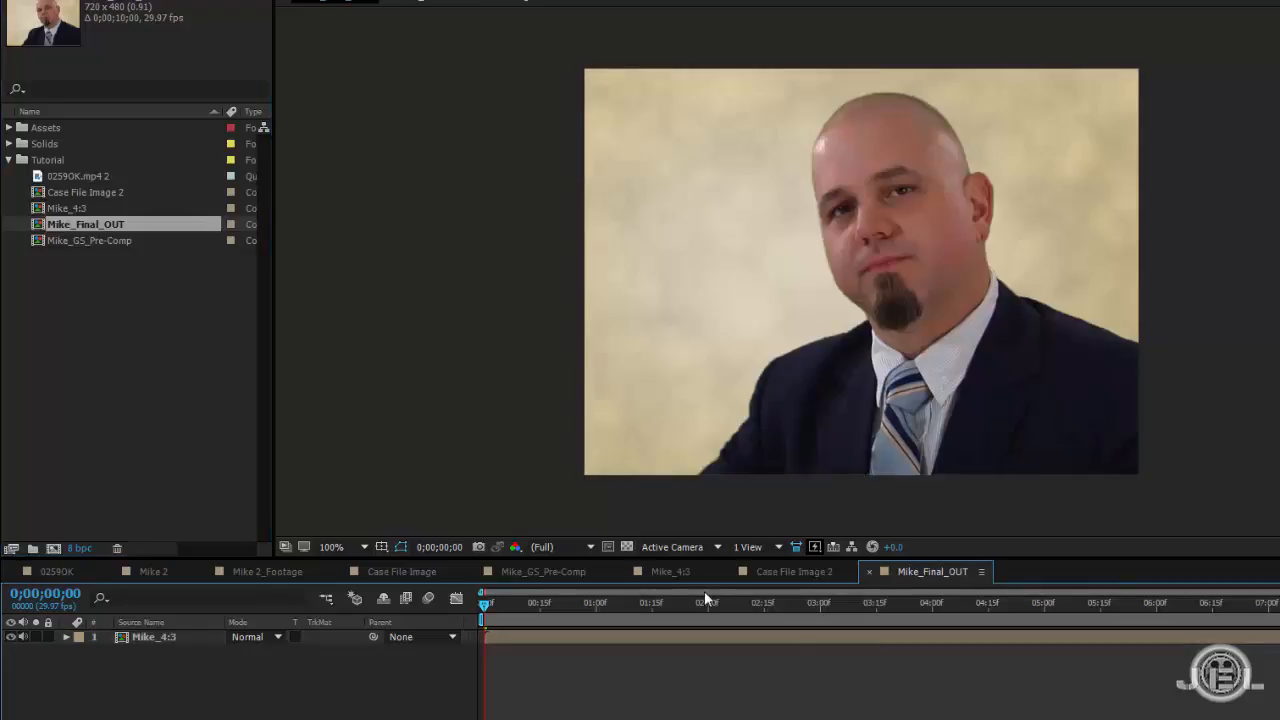
Apply the Tint effect to the Mike_4:3 layer and set Amount to Tint to 10%
click(176, 639)
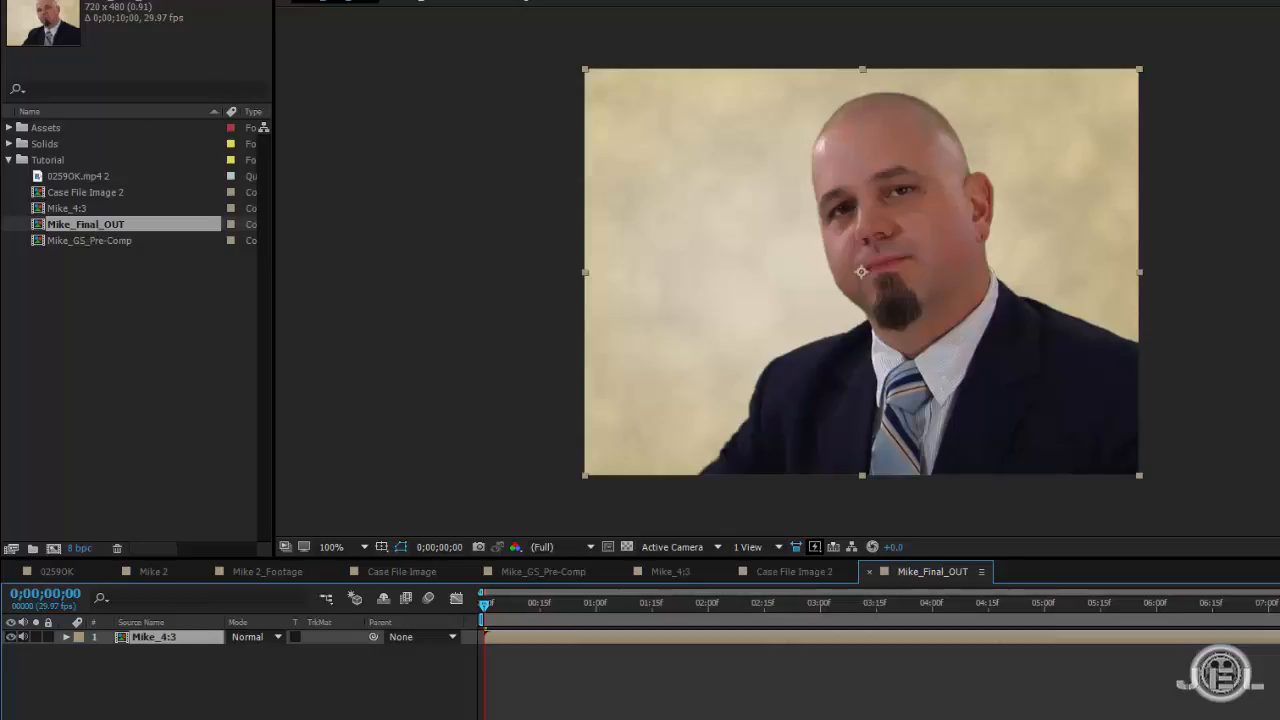
click(215, 2)
mouse_move(180, 2)
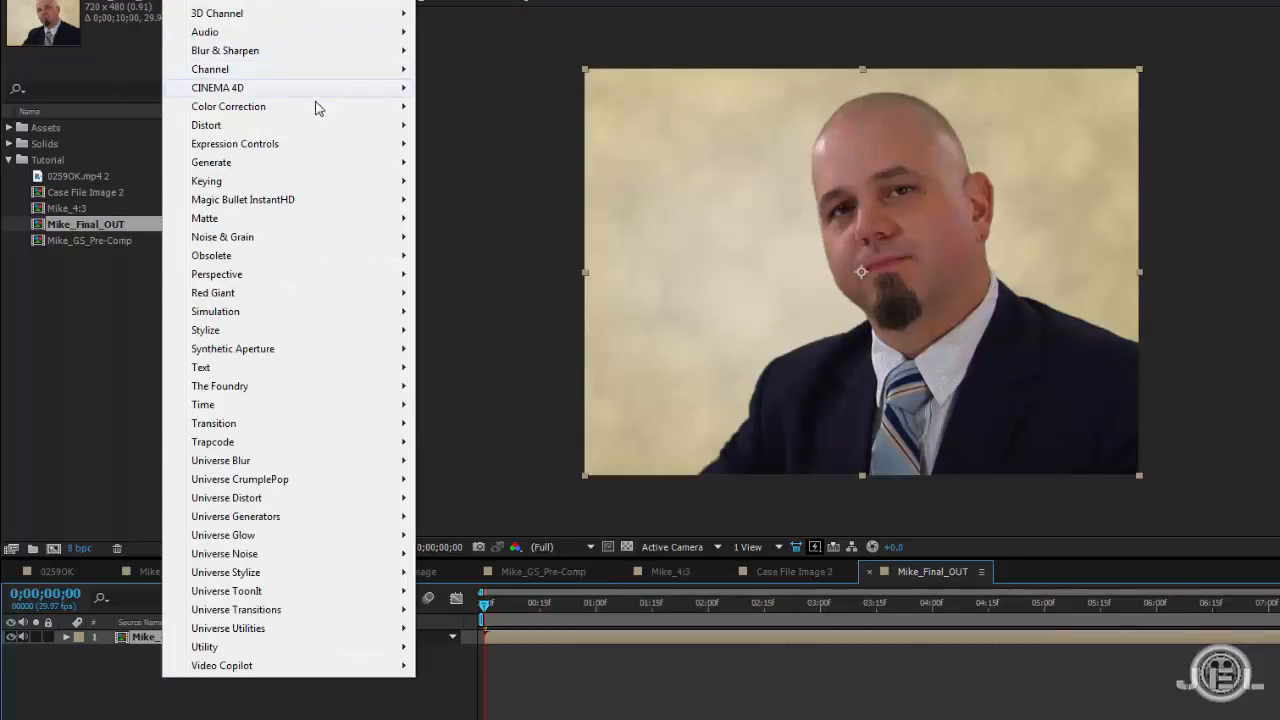
mouse_move(303, 108)
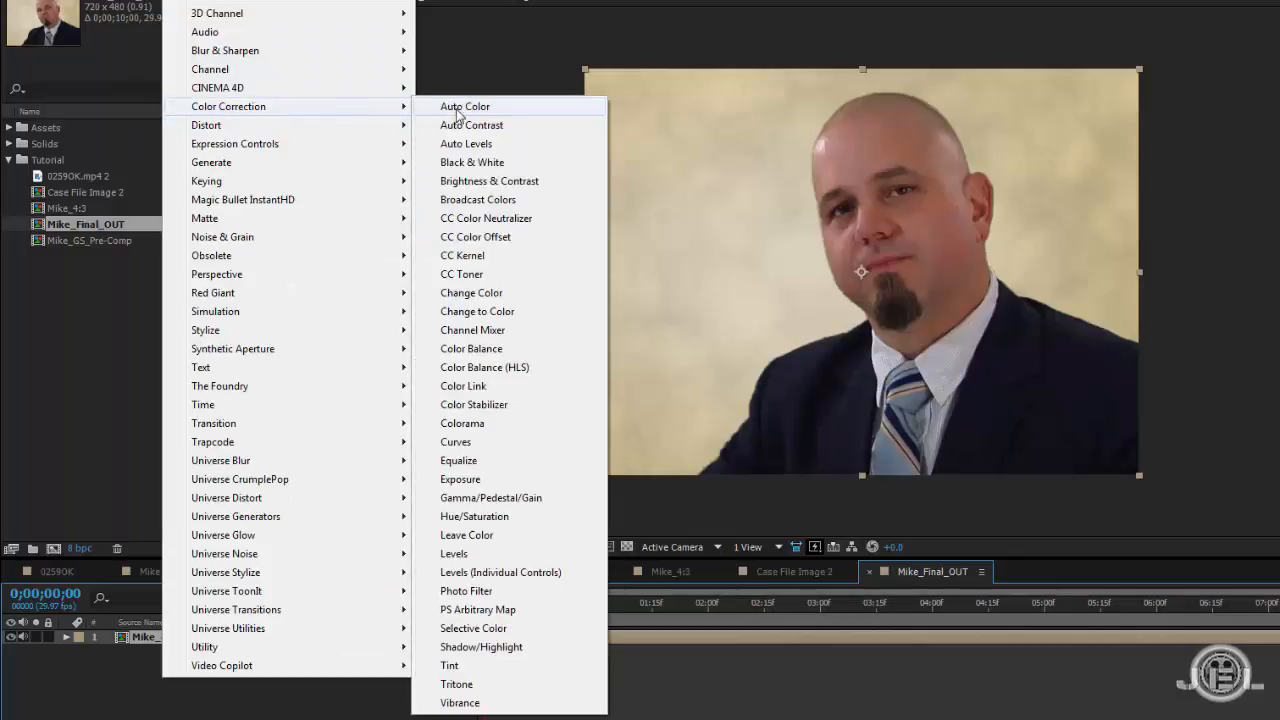
click(468, 666)
click(158, 54)
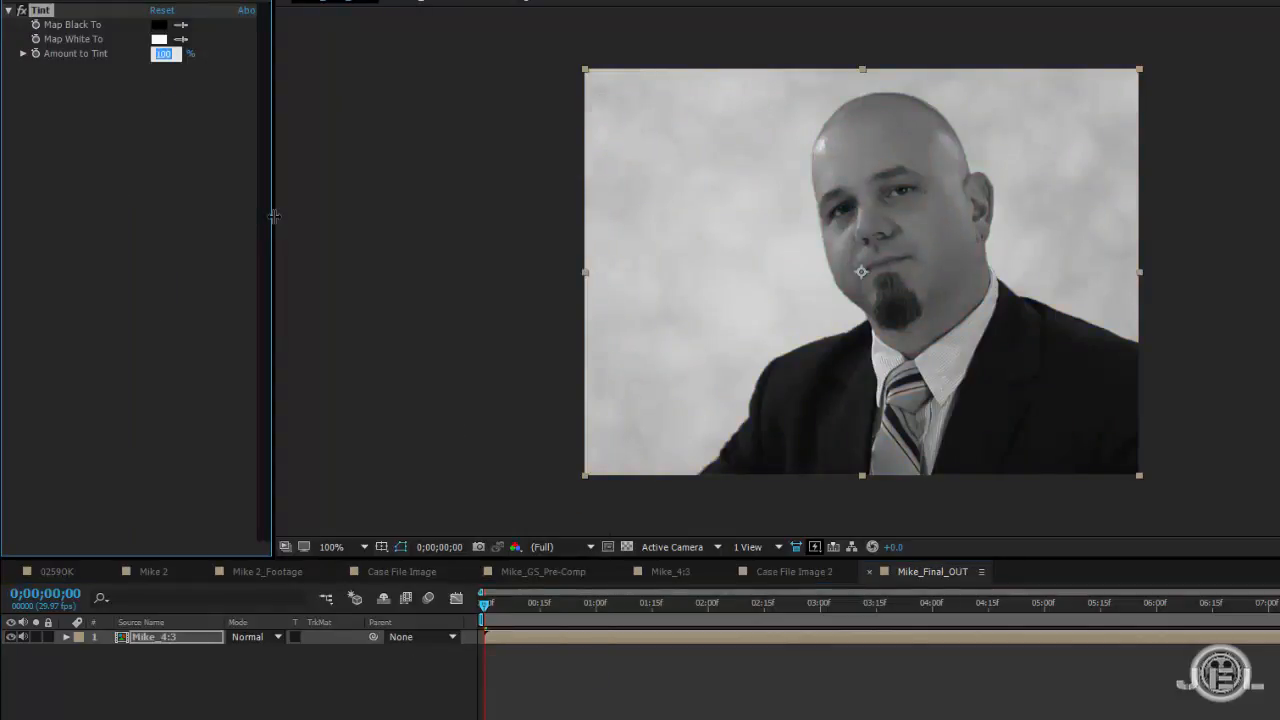
key(Return)
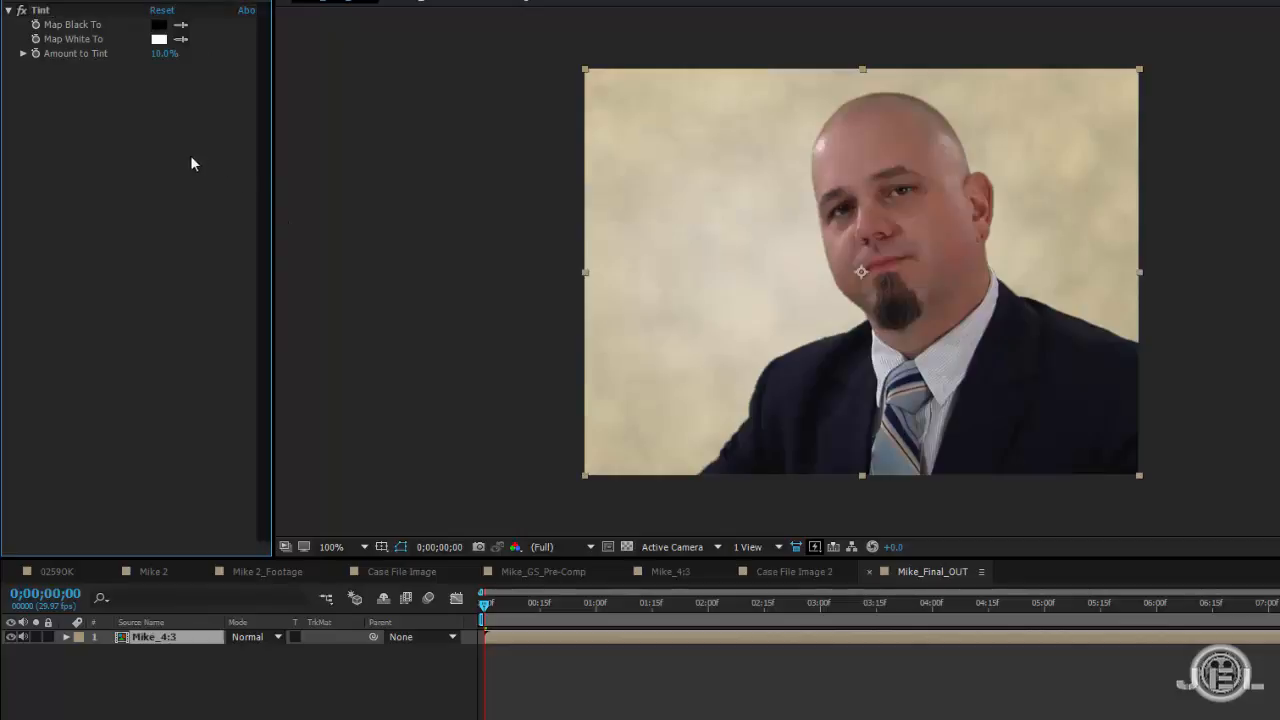
Add a Curves effect to the Mike_4:3 layer and shape the RGB curve into a gentle S with darker shadows and brighter highlights
right_click(150, 145)
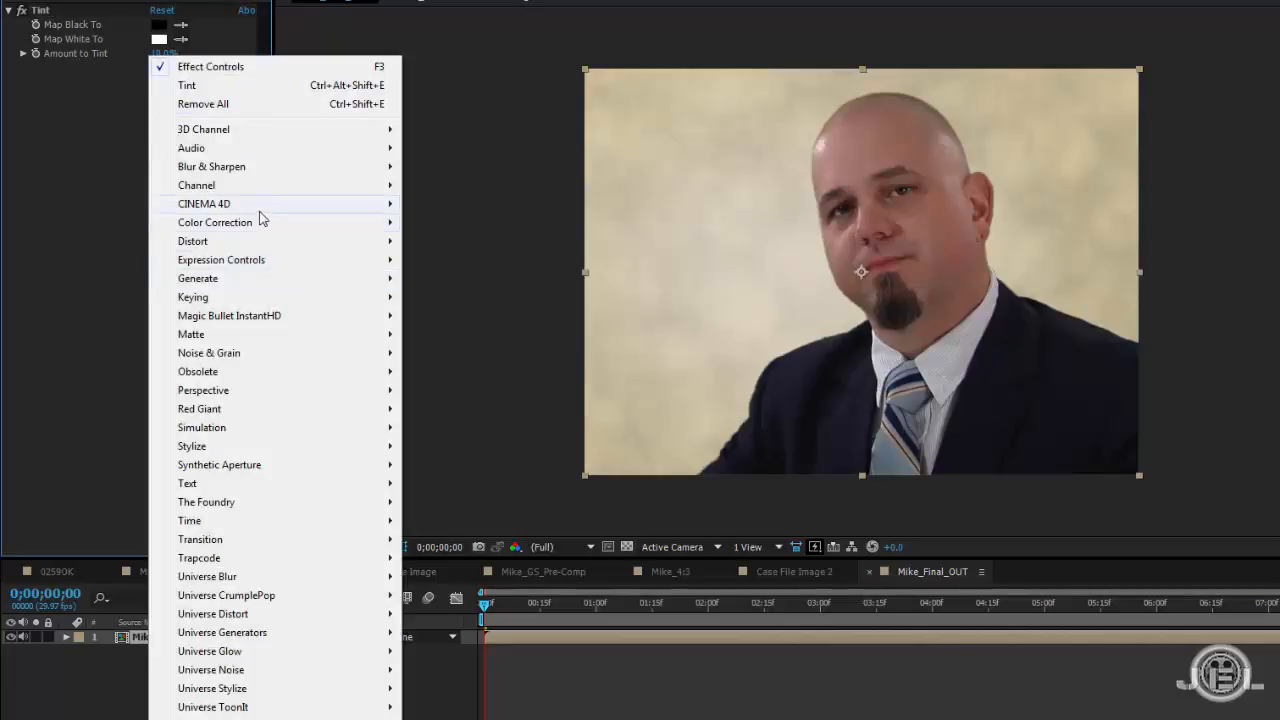
mouse_move(333, 221)
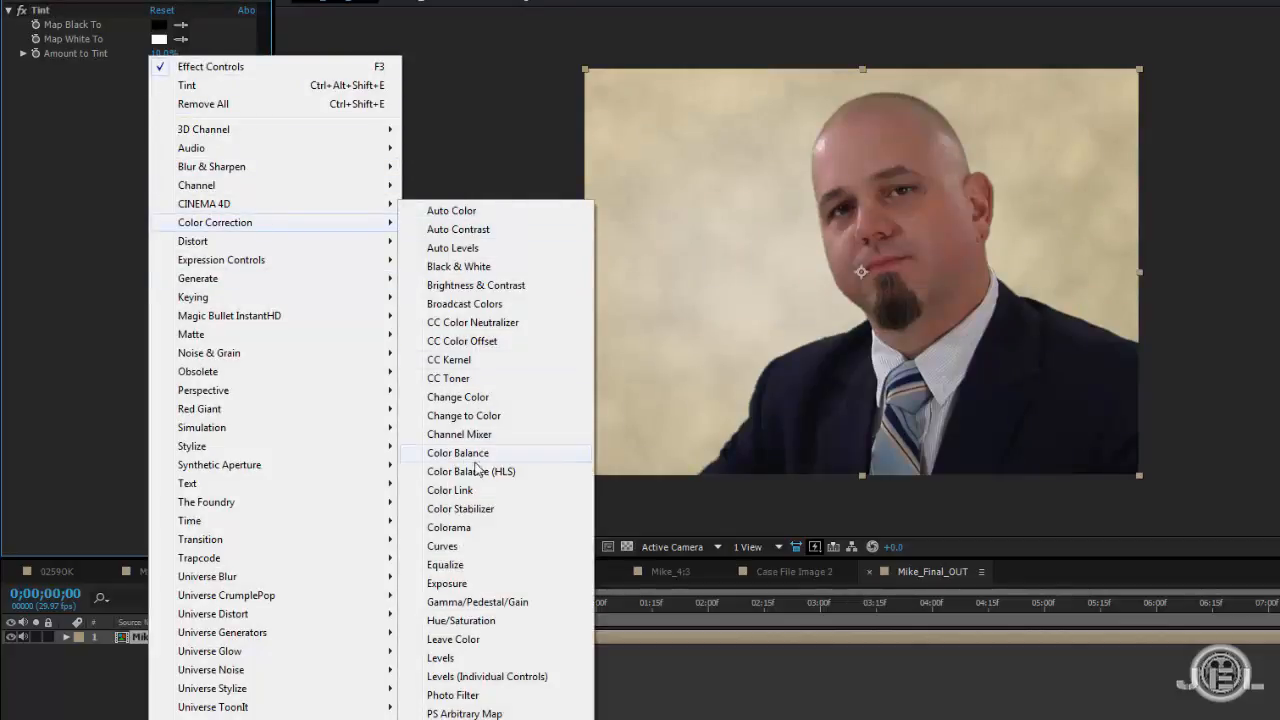
click(442, 546)
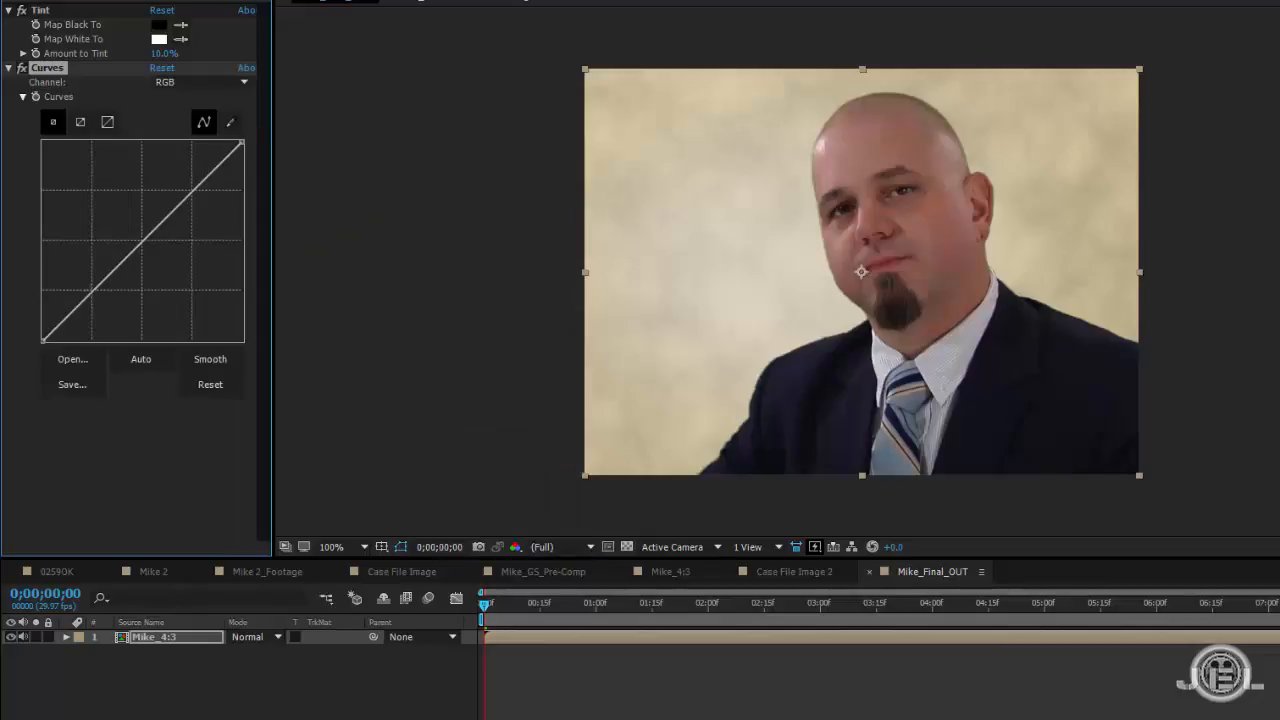
drag(92, 290, 94, 297)
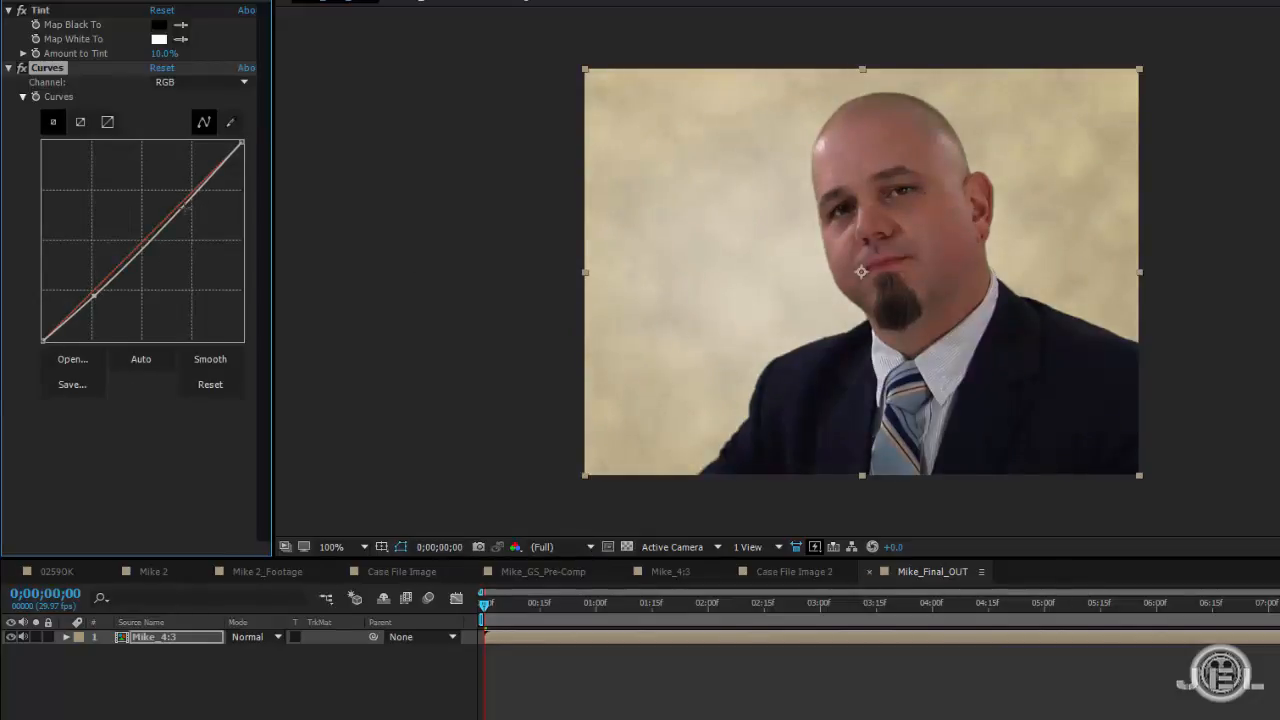
drag(183, 205, 173, 200)
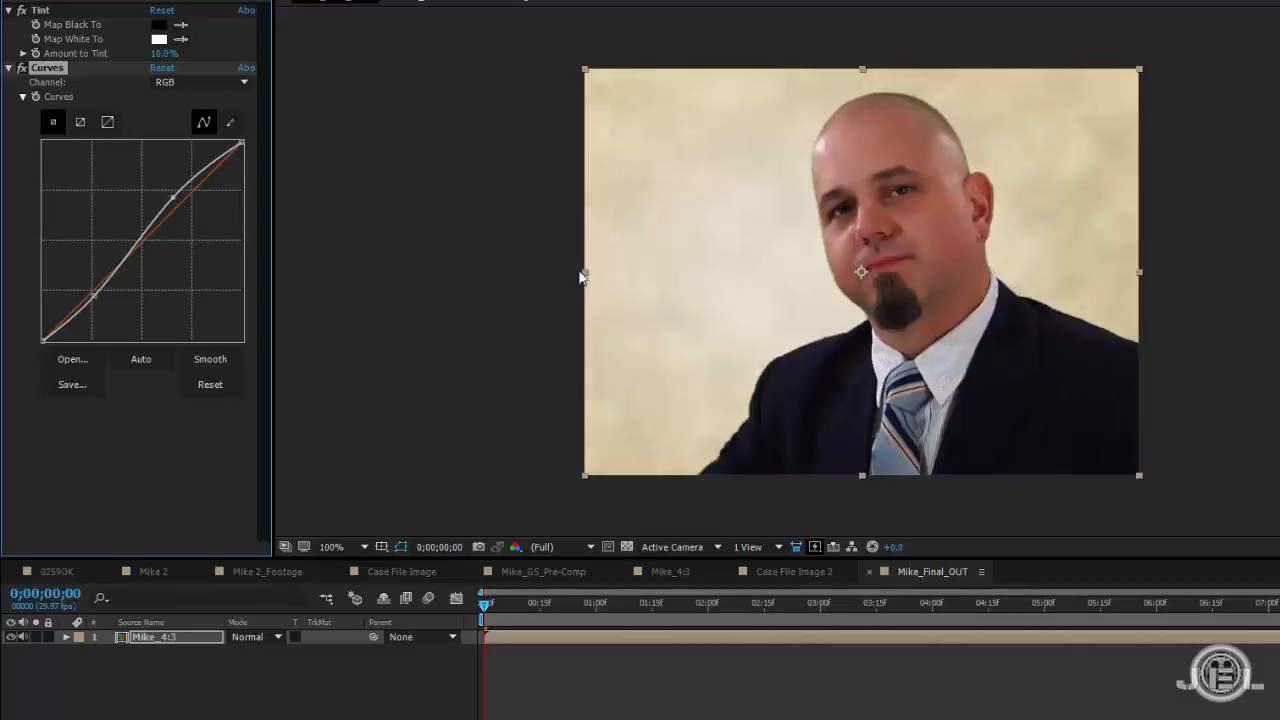
drag(93, 296, 93, 299)
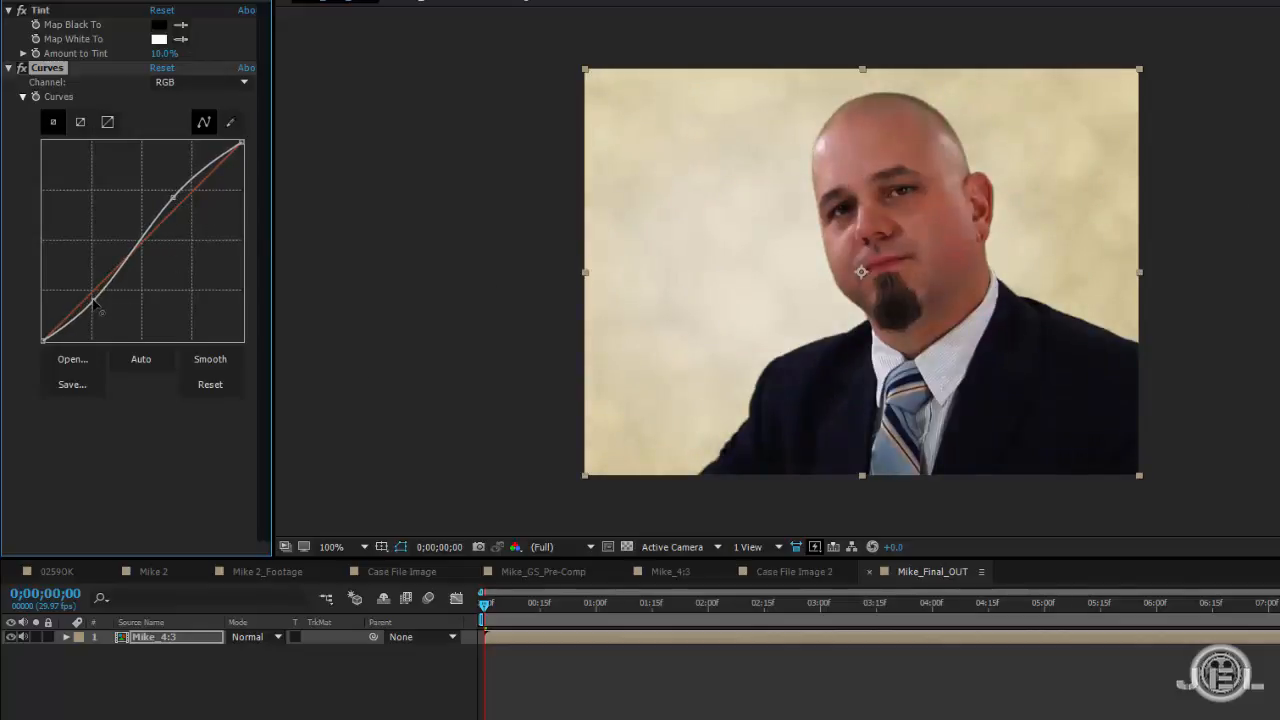
click(1048, 683)
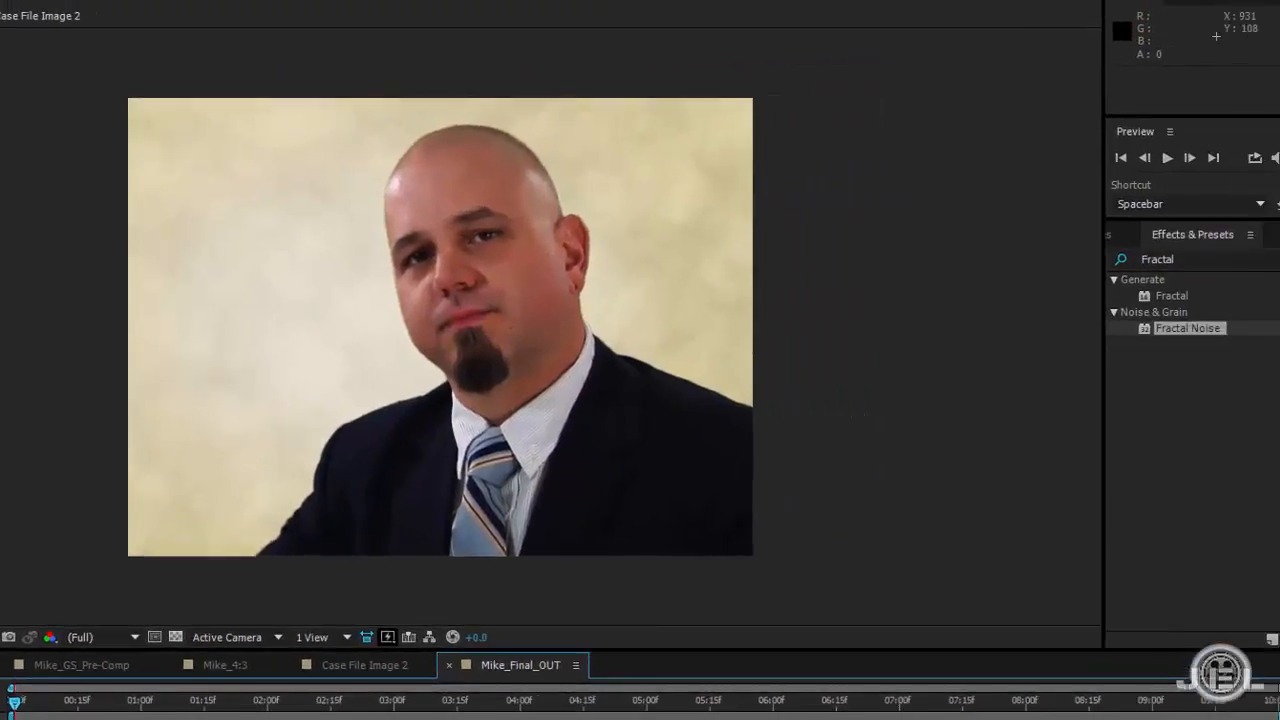
Compare the graded composition with the 0259OK_Mike 2 reference video, and minimize the video player
drag(968, 134, 548, 98)
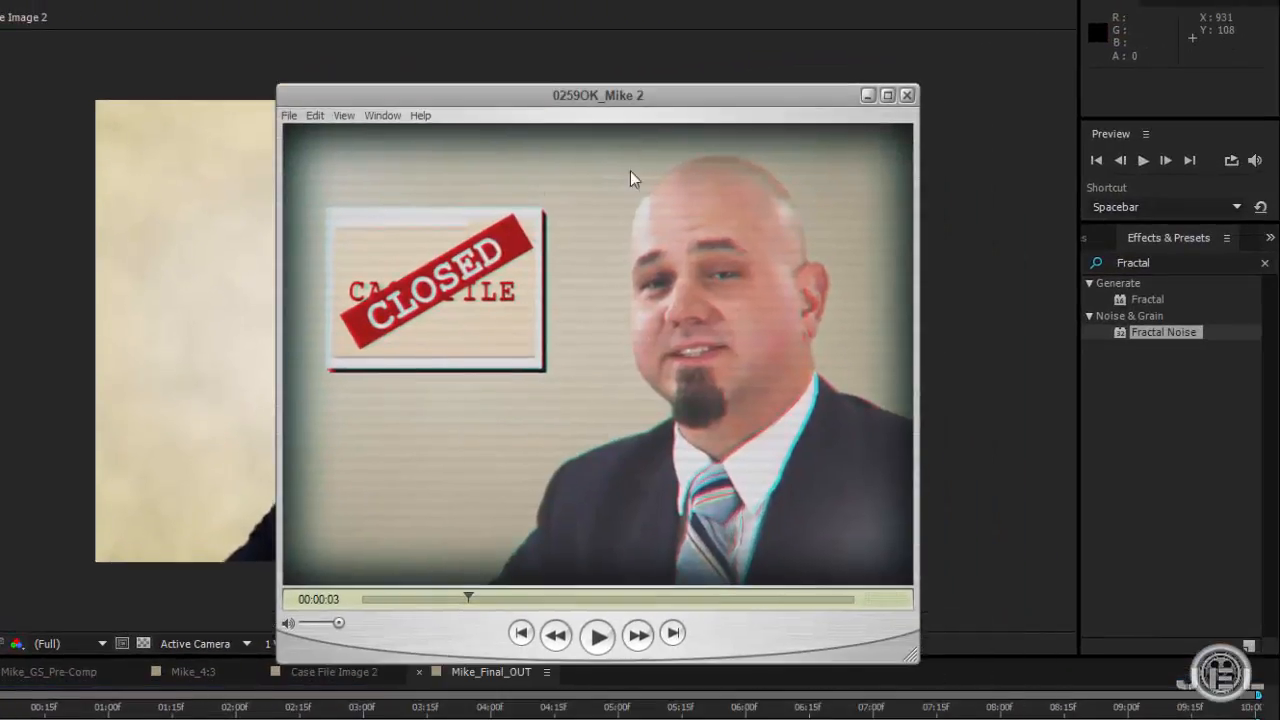
drag(674, 97, 890, 61)
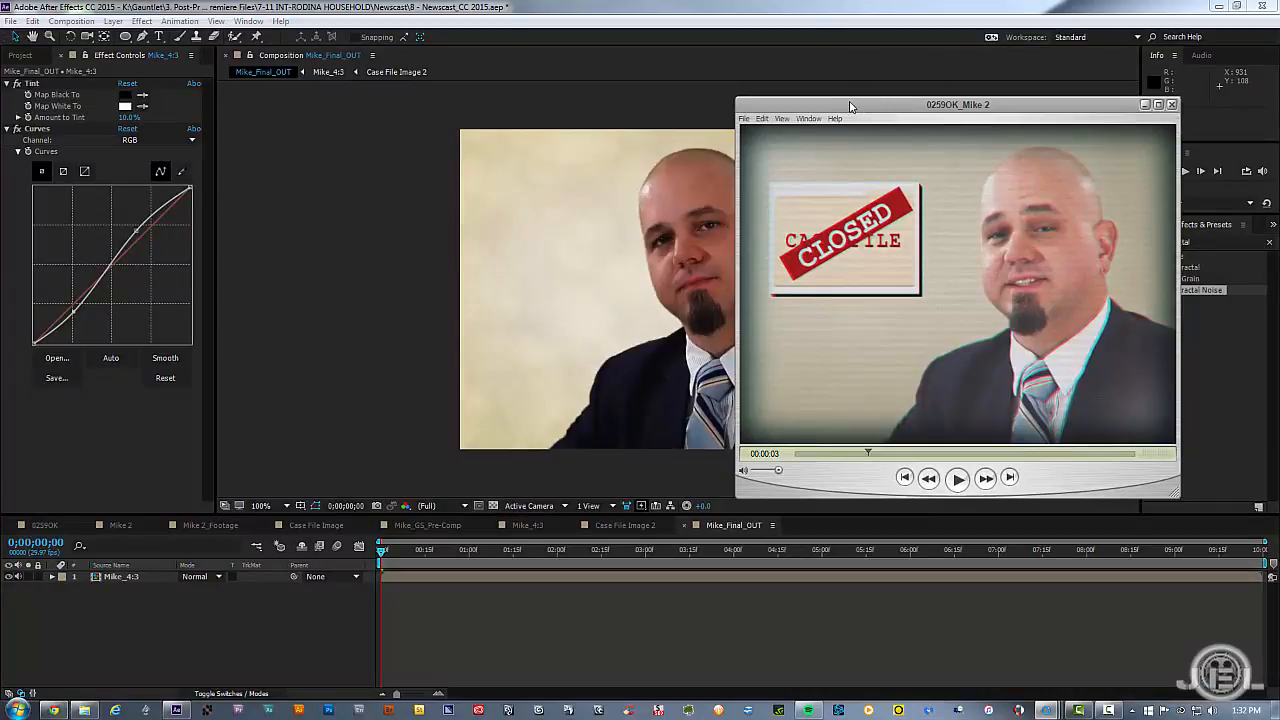
click(1145, 104)
click(634, 607)
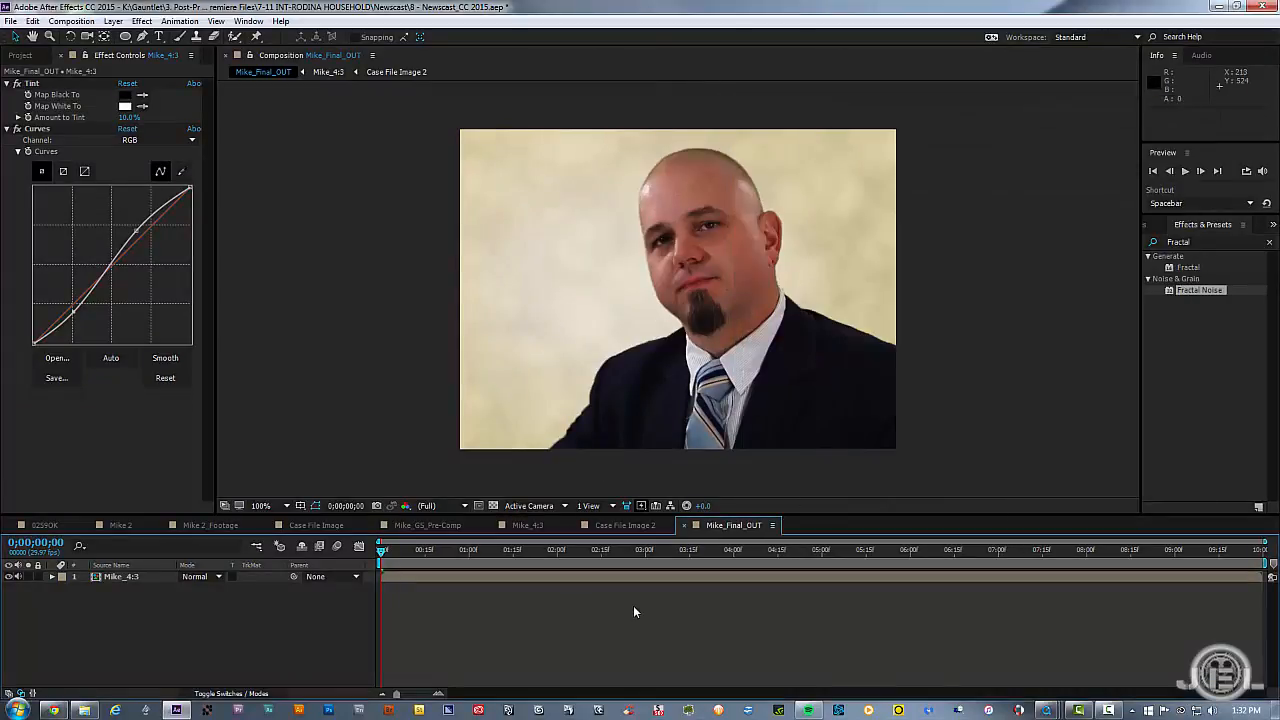
Play back Mike_Final_OUT from the start and park the playhead at 0;00;02;24
click(543, 578)
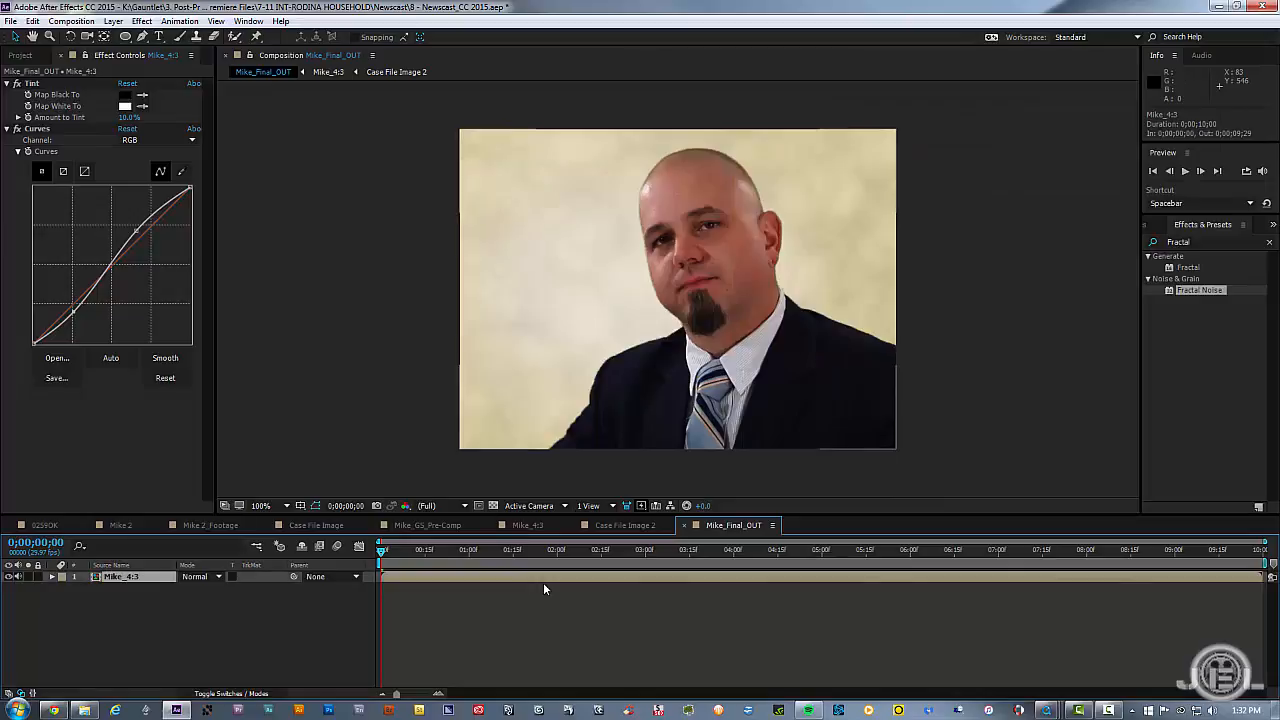
key(space)
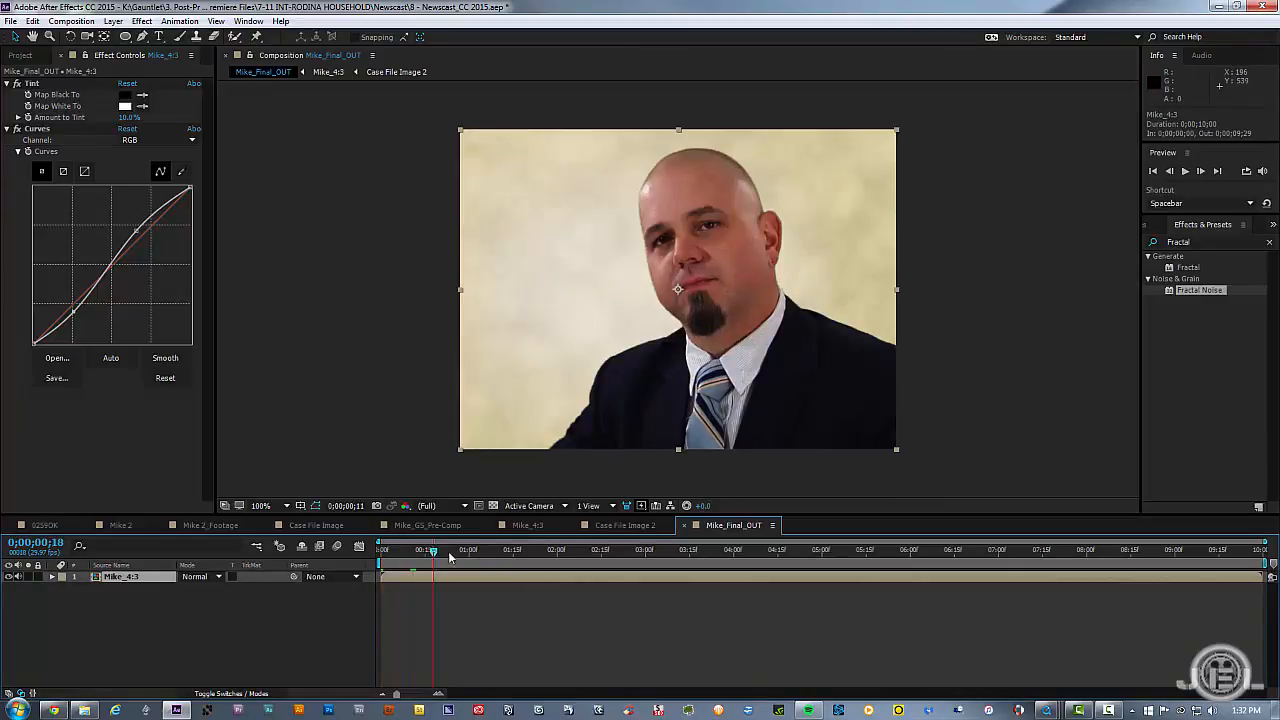
drag(589, 565, 626, 586)
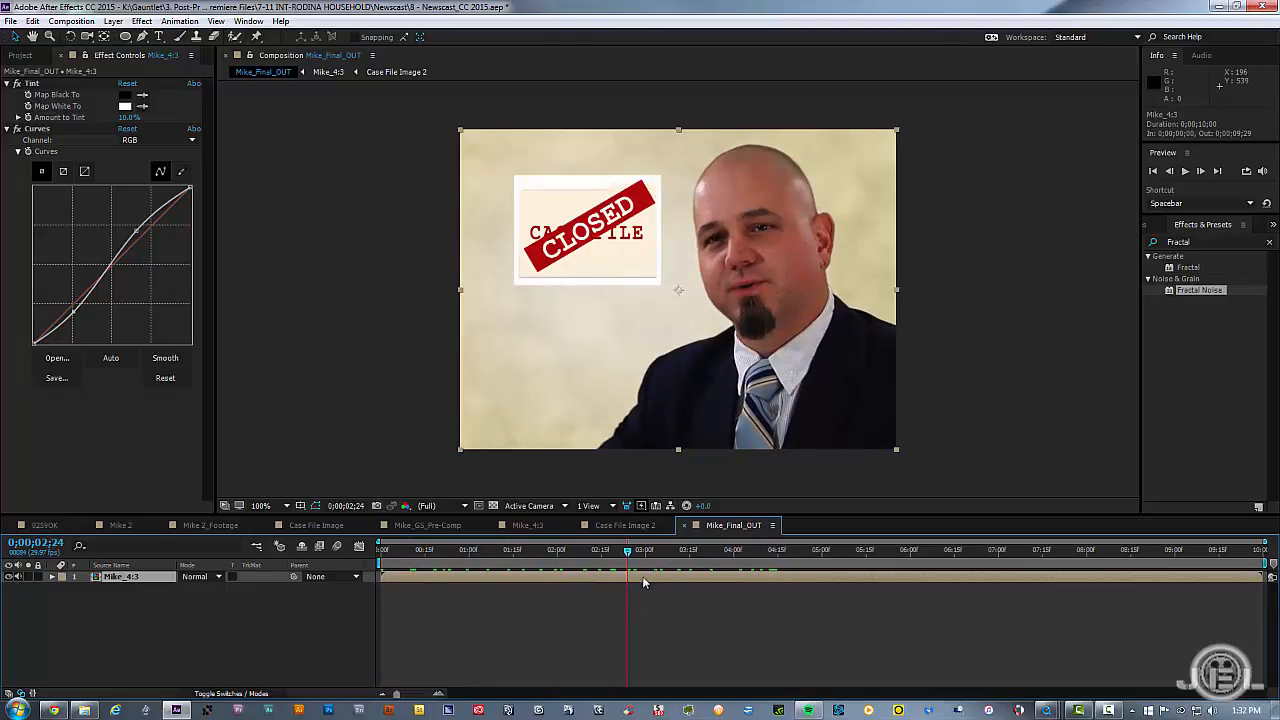
In Mike_4:3, move the Case File Image 2 layer slightly down and left, check it against the safe-area guides, and return to Mike_Final_OUT
double_click(642, 576)
click(655, 256)
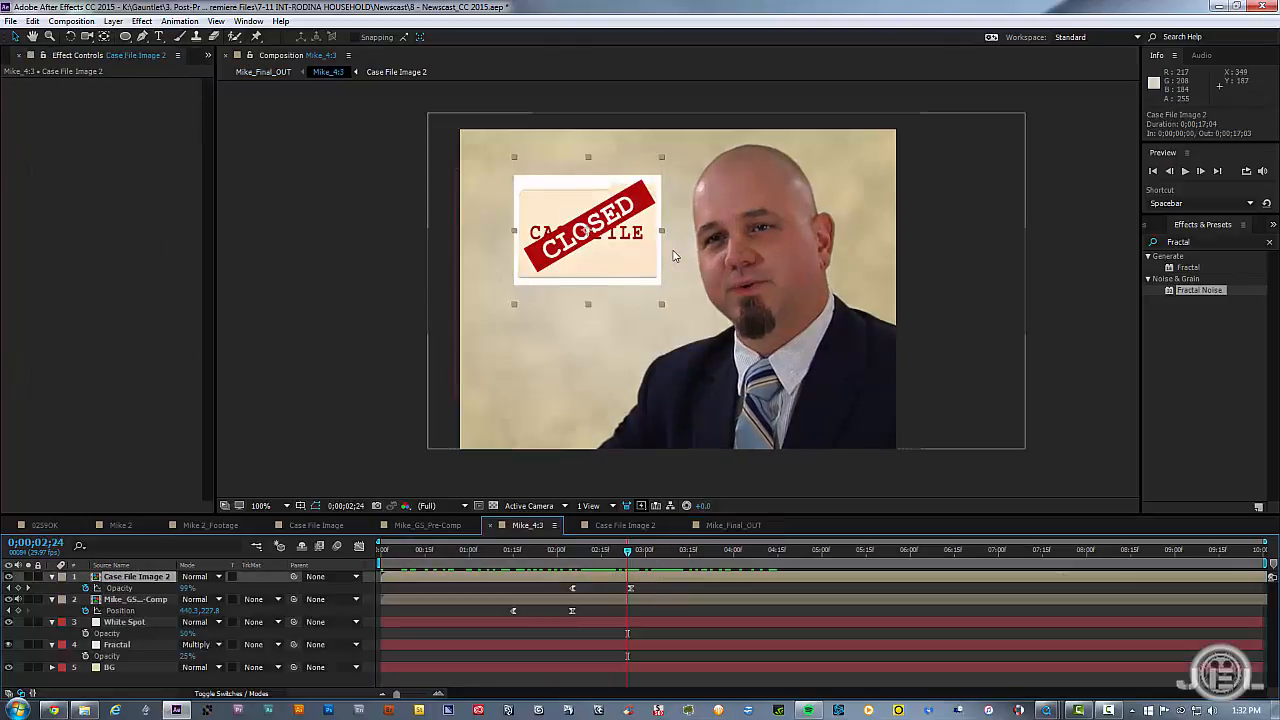
drag(628, 247, 621, 268)
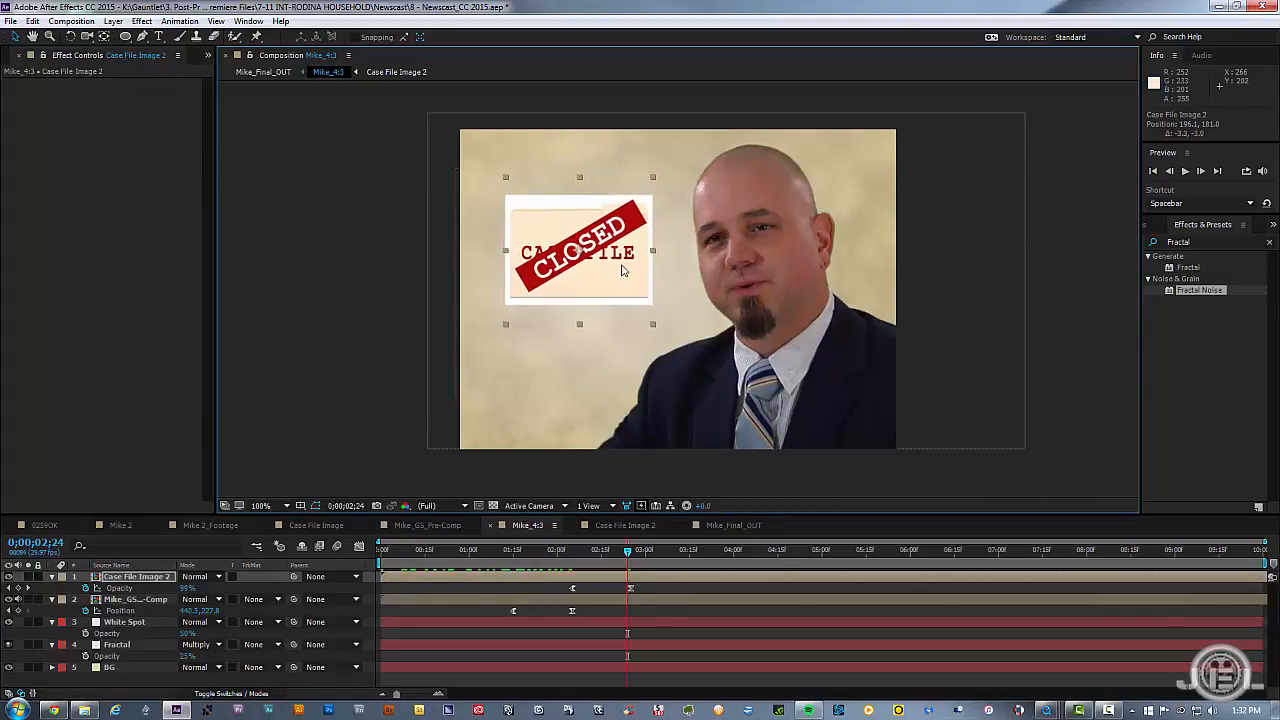
key(apostrophe)
key(apostrophe)
click(739, 526)
click(681, 621)
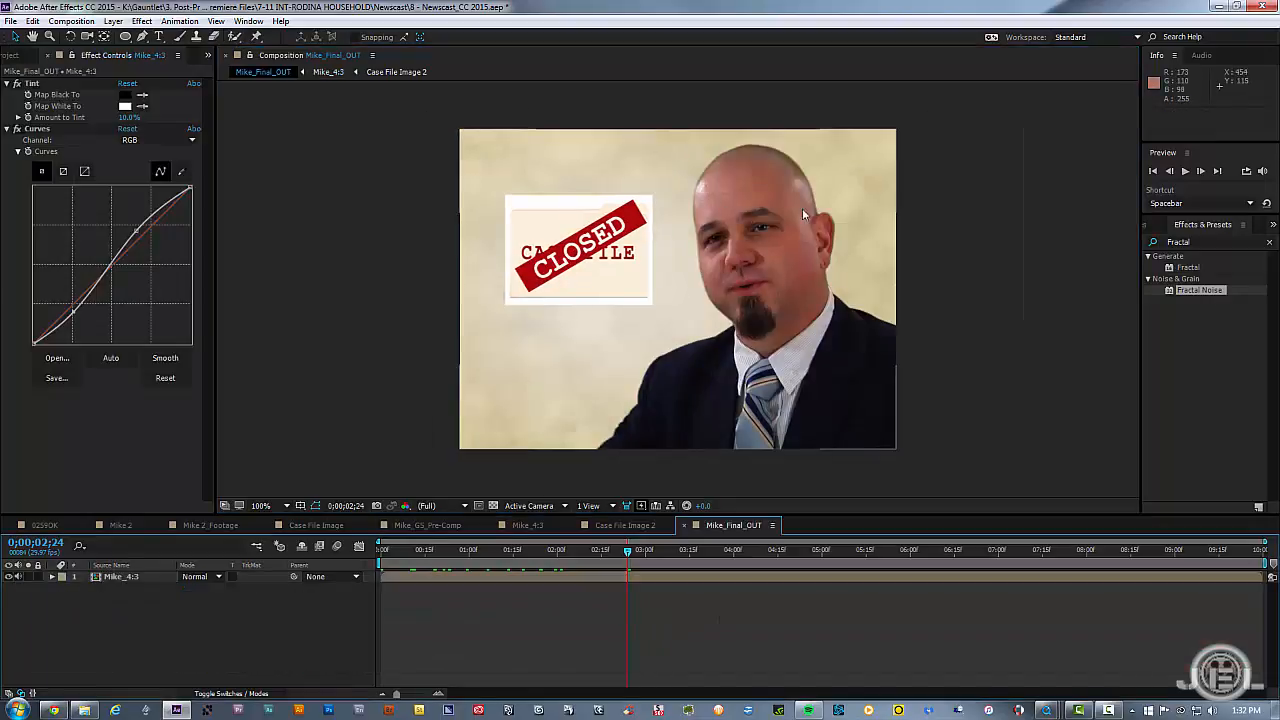
Check the repositioned case file graphic against the reference video, and return to After Effects
click(14, 57)
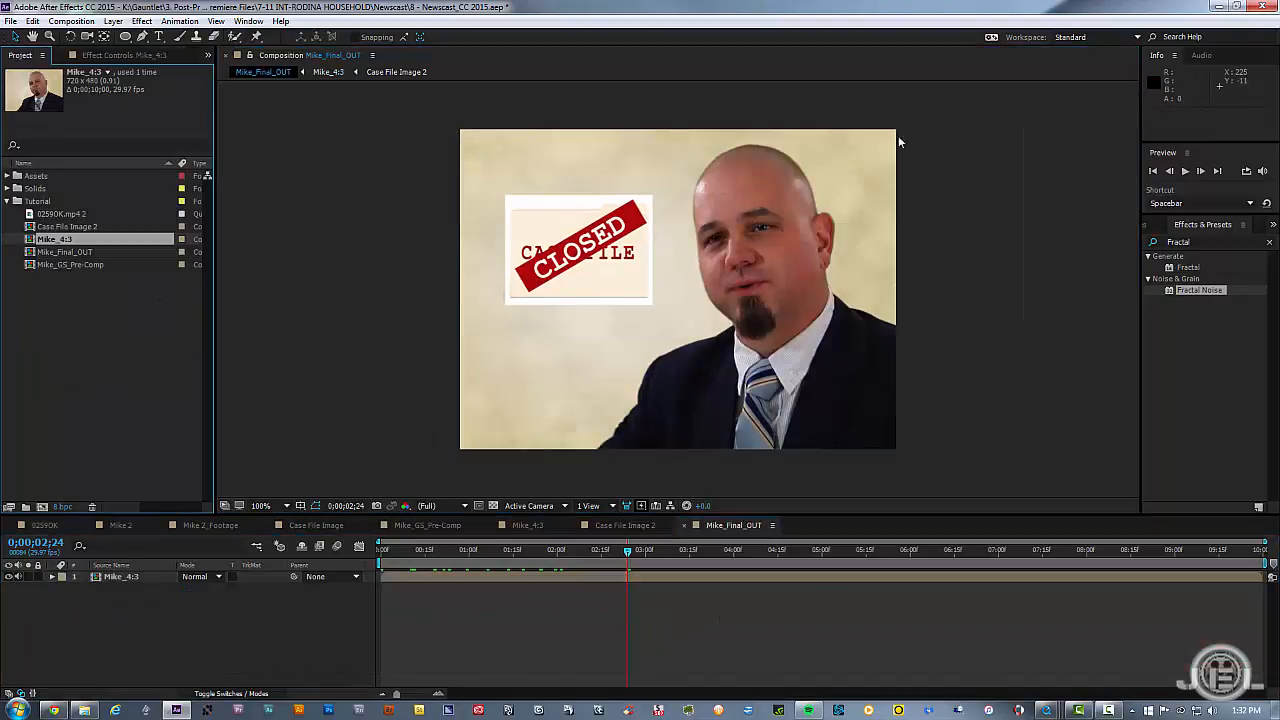
key(alt+Tab)
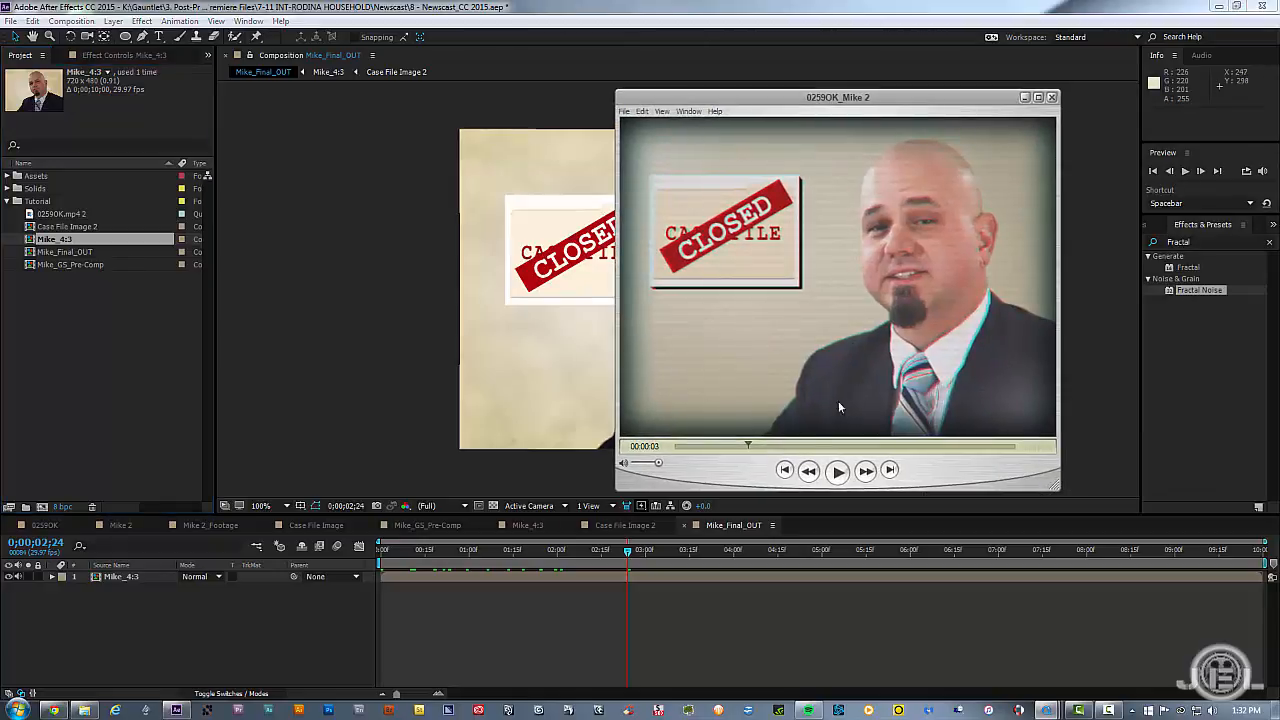
key(alt+Tab)
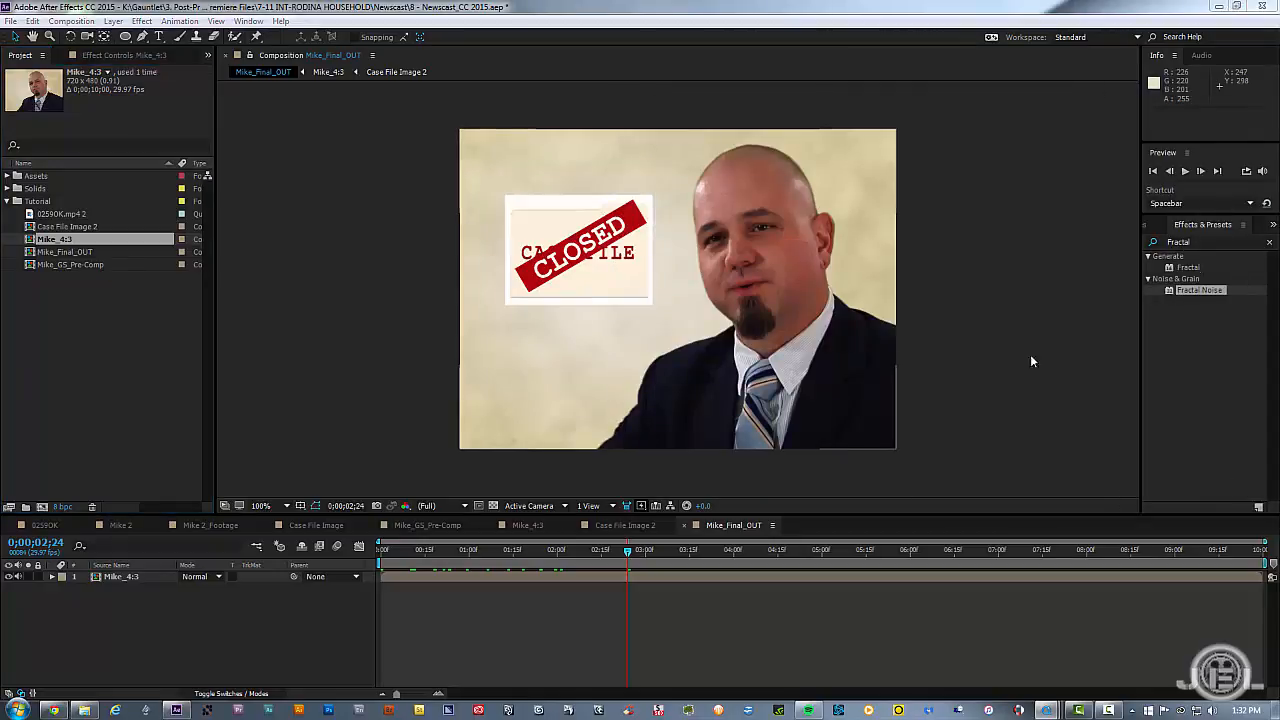
Add an adjustment layer above Mike_4:3 in Mike_Final_OUT and name it Noise
right_click(161, 606)
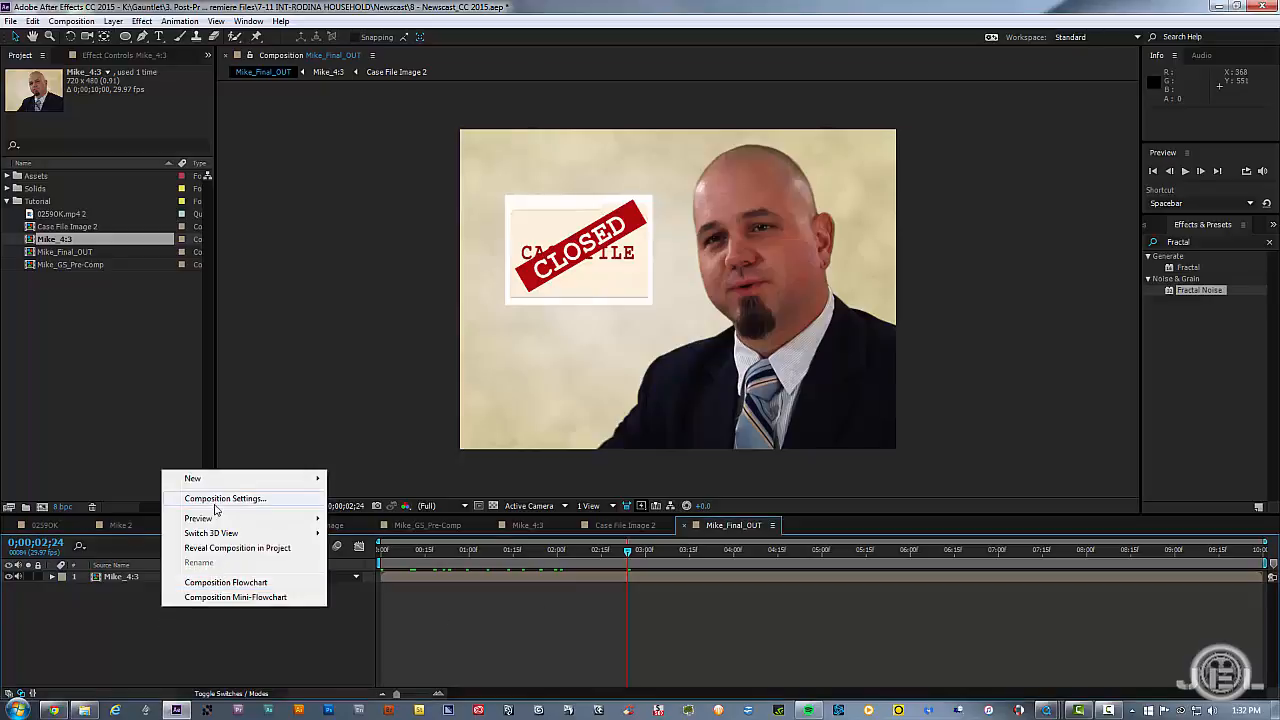
mouse_move(288, 481)
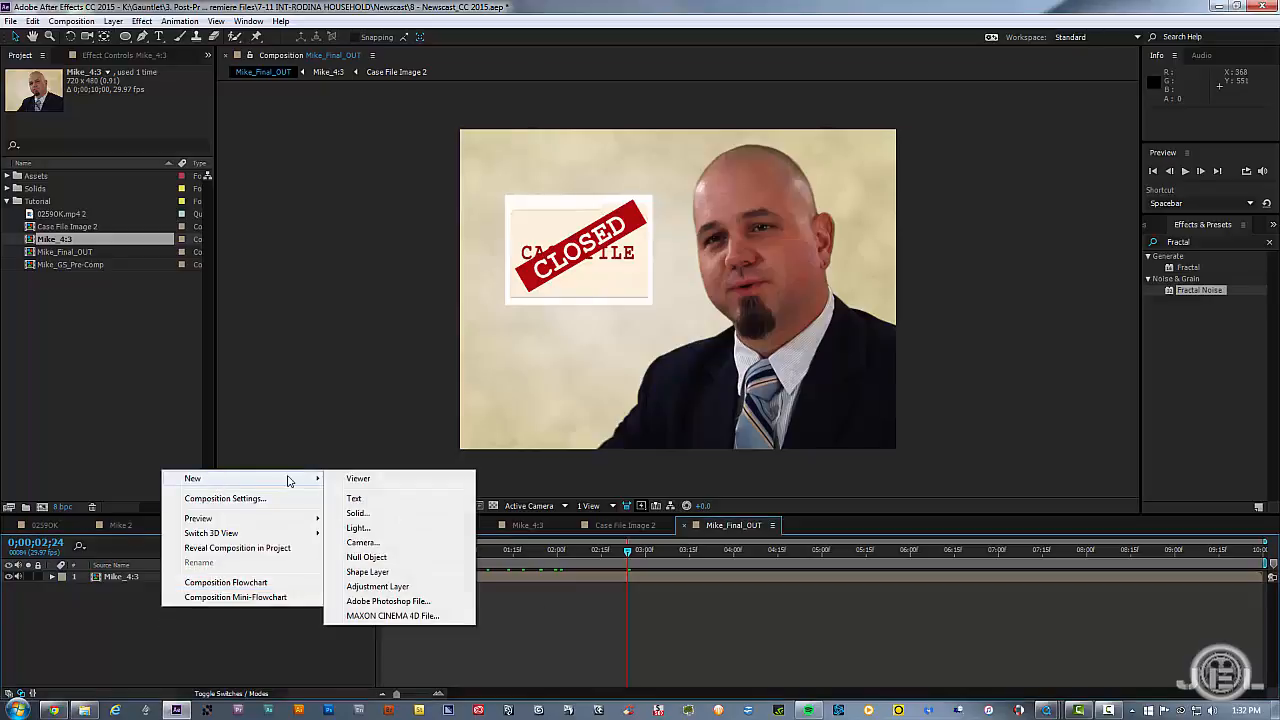
click(401, 587)
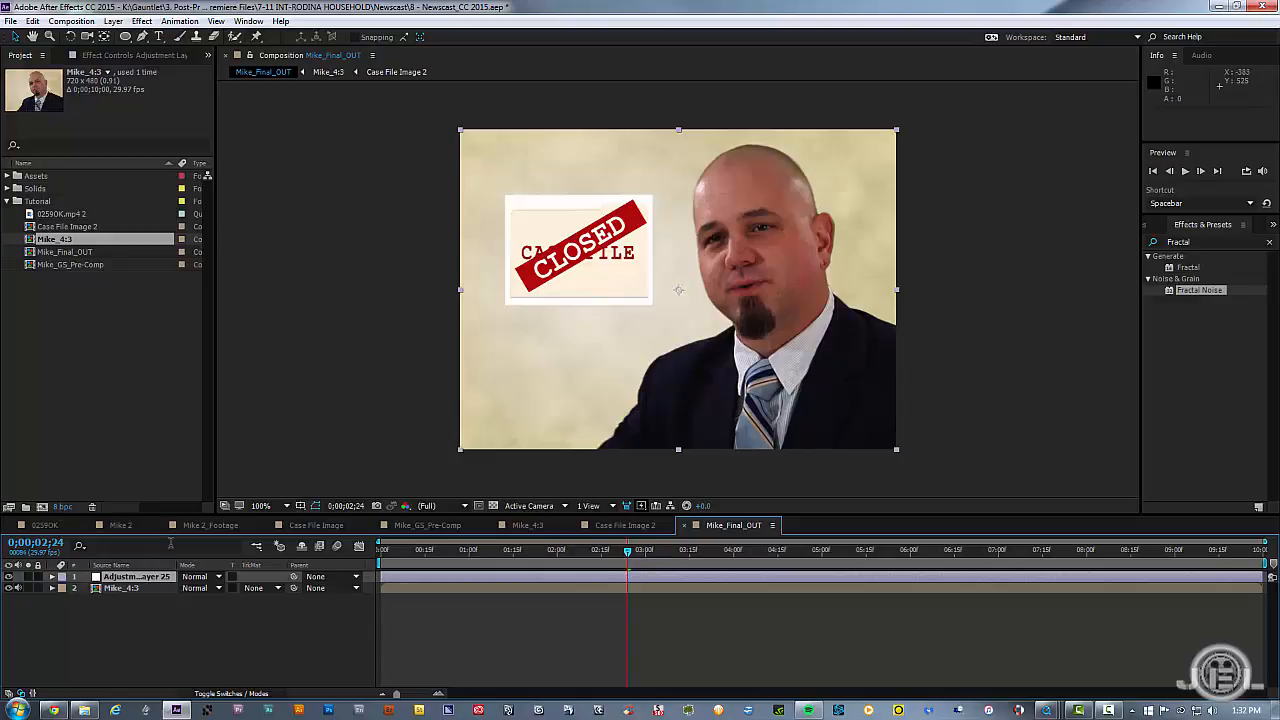
key(Return)
key(Return)
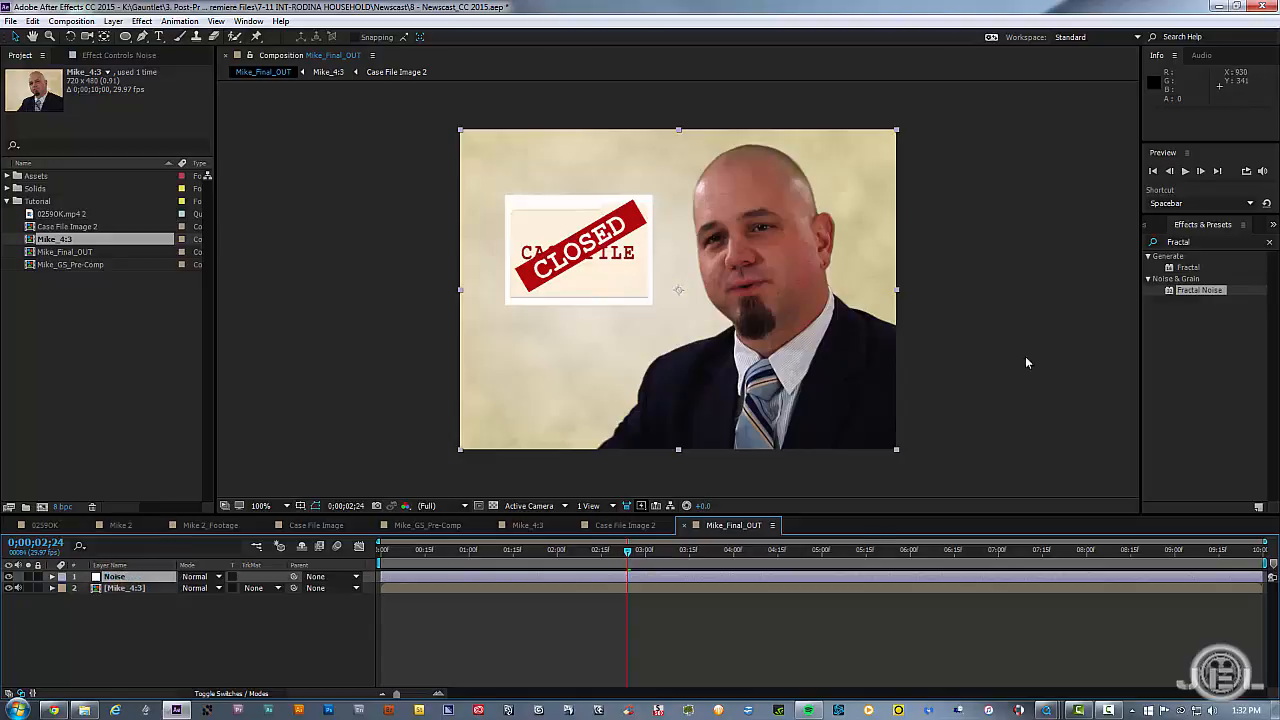
Find the Noise effect among the effects and apply it to the Noise adjustment layer
click(1198, 243)
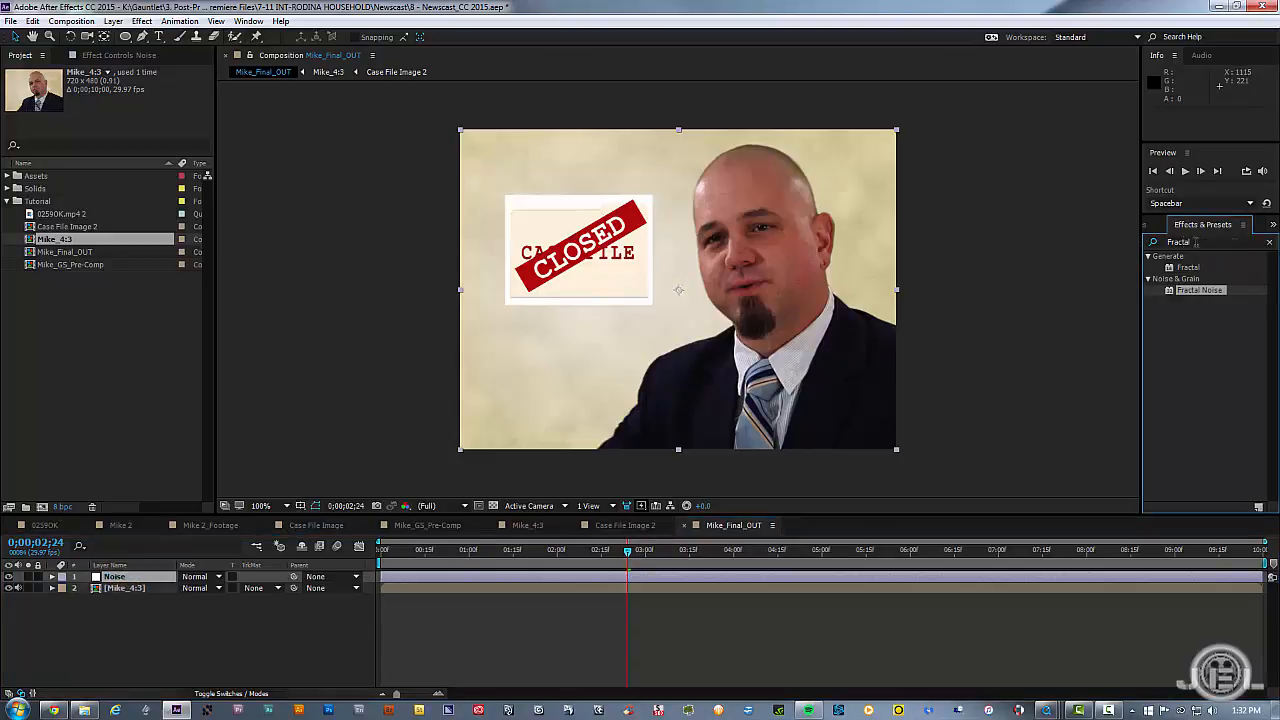
click(1266, 240)
click(1232, 242)
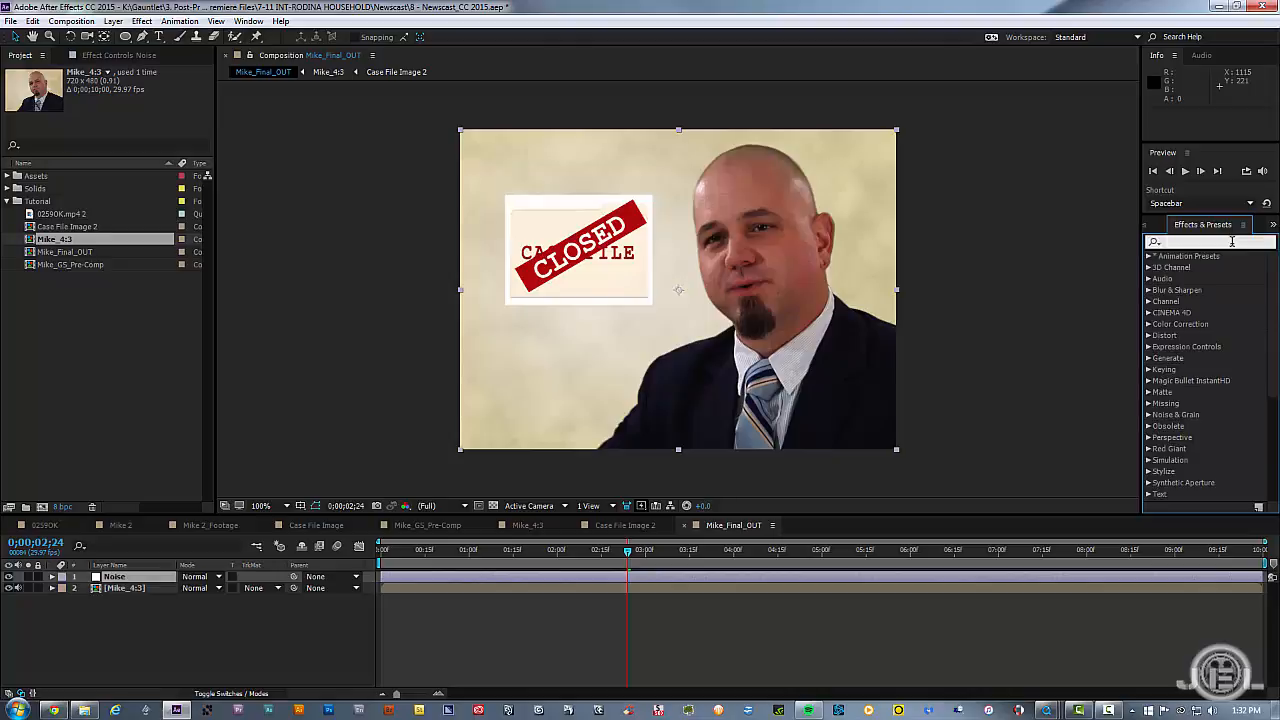
text(Noise)
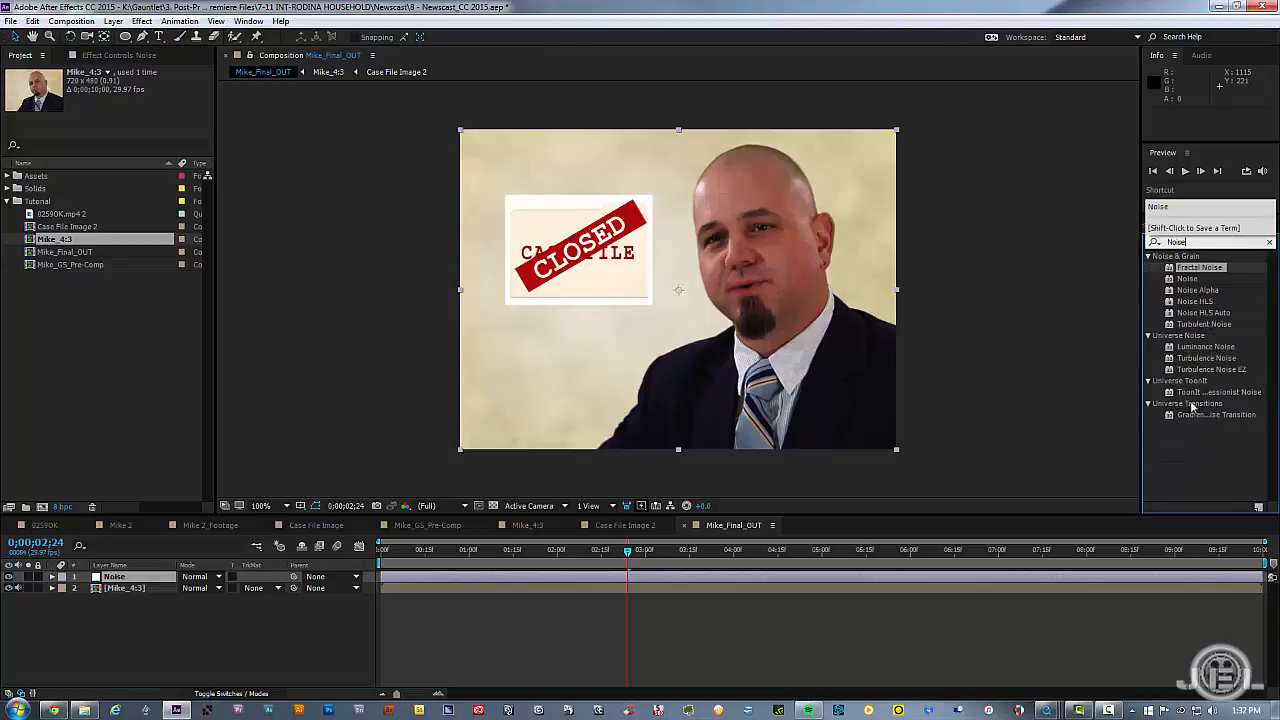
drag(1188, 279, 703, 293)
Try 8% for the effect's Amount of Noise, and raise it to 10%
click(125, 94)
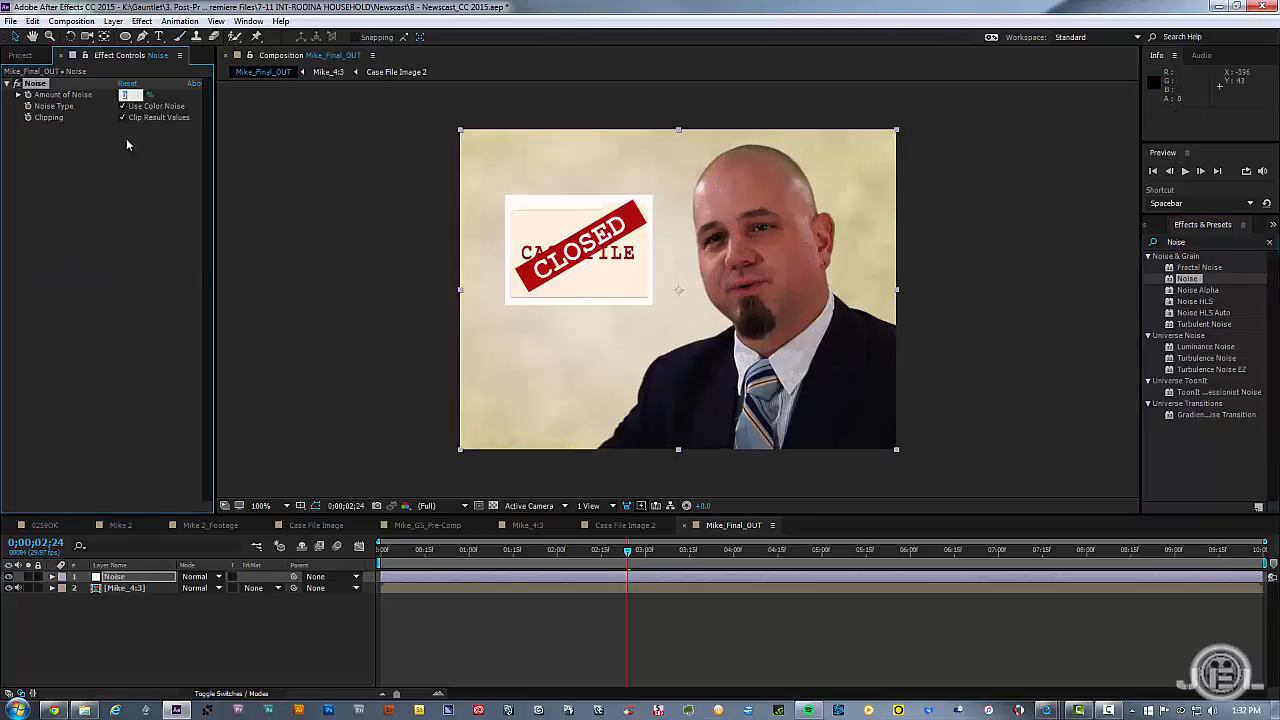
text(8)
key(Return)
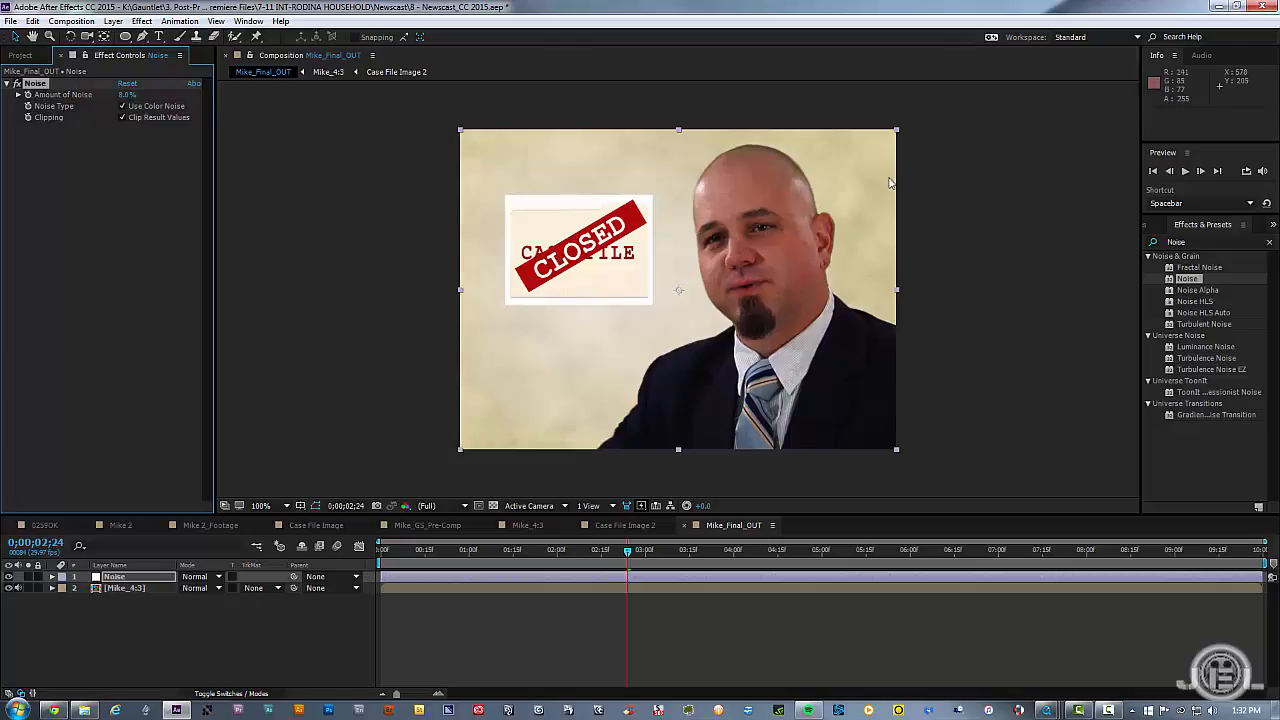
click(120, 94)
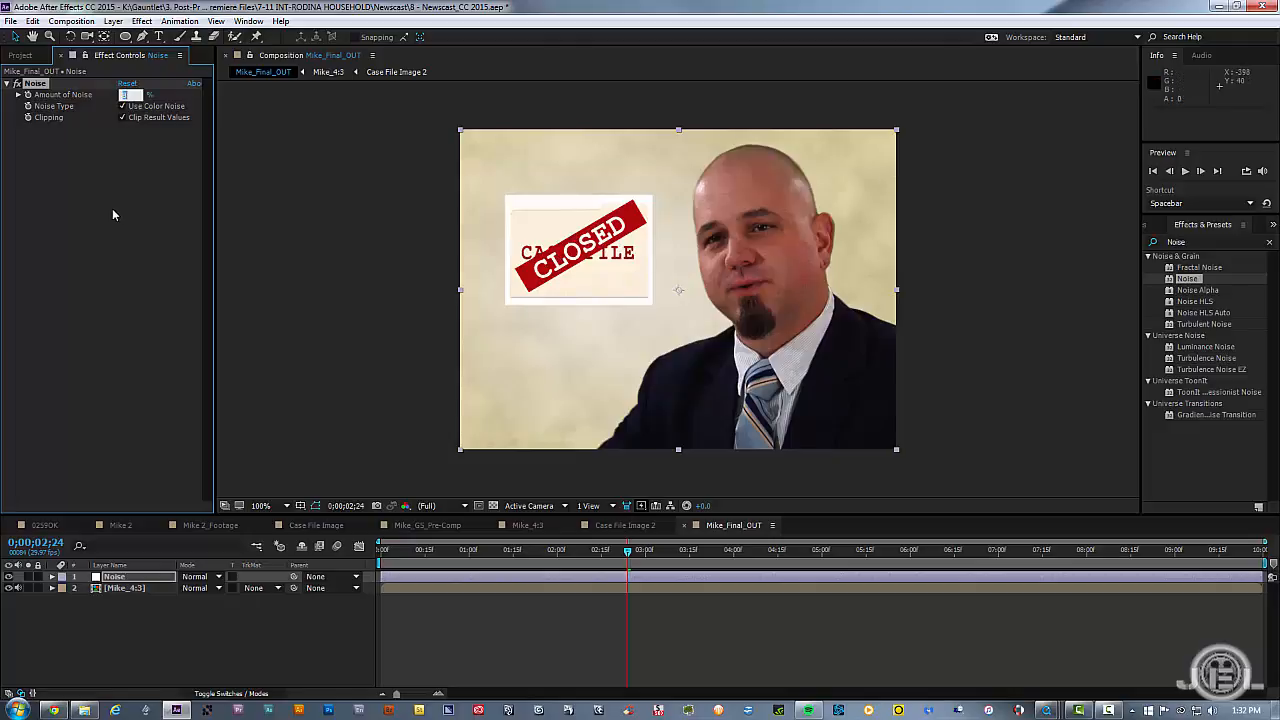
text(10)
key(Return)
Examine the noise grain up close on the face and backdrop, scrub through the shot, and check it at 100% zoom
click(646, 604)
scroll(838, 346, up, 1)
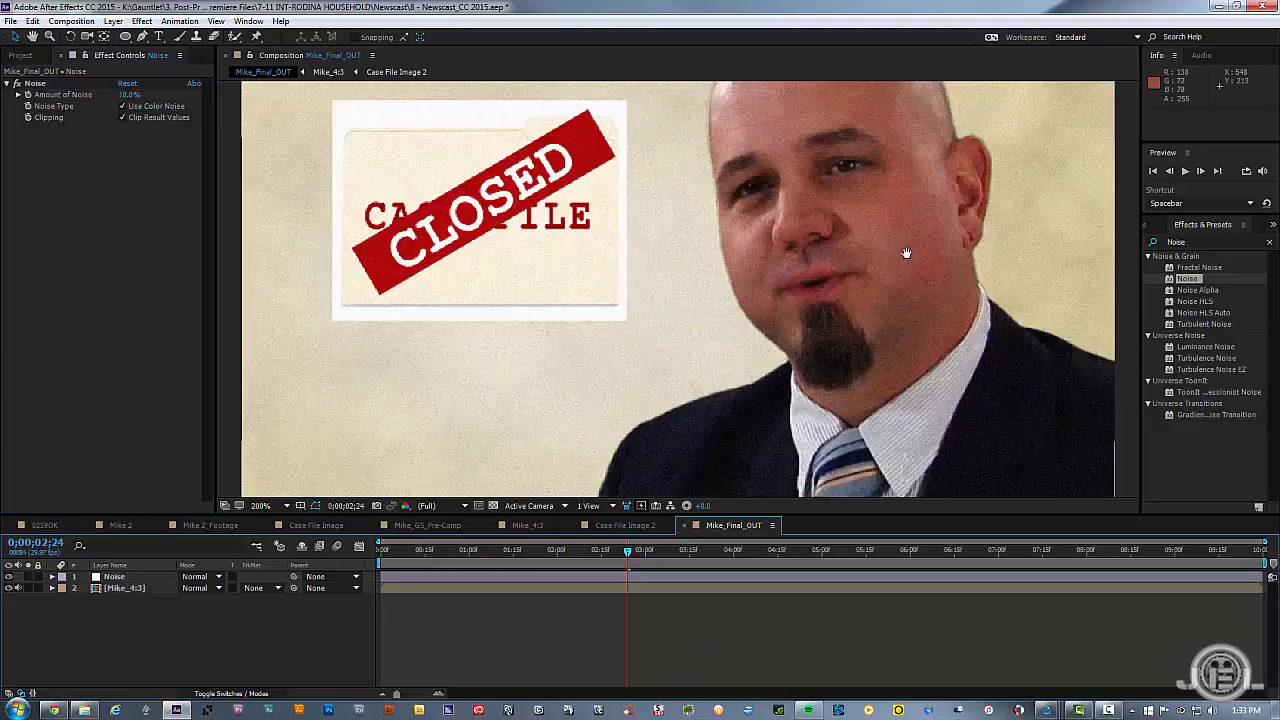
drag(925, 251, 870, 270)
scroll(670, 268, up, 1)
drag(654, 264, 778, 236)
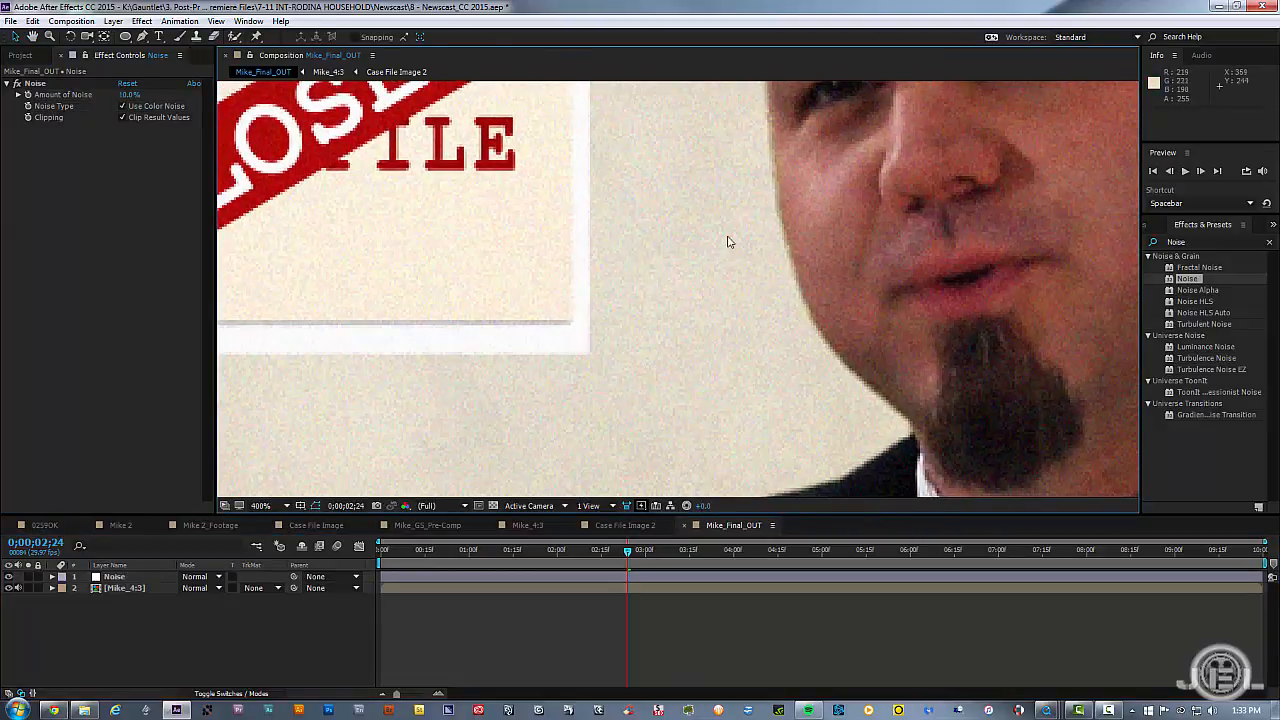
mouse_move(541, 556)
mouse_down()
mouse_move(481, 570)
mouse_move(549, 570)
mouse_up()
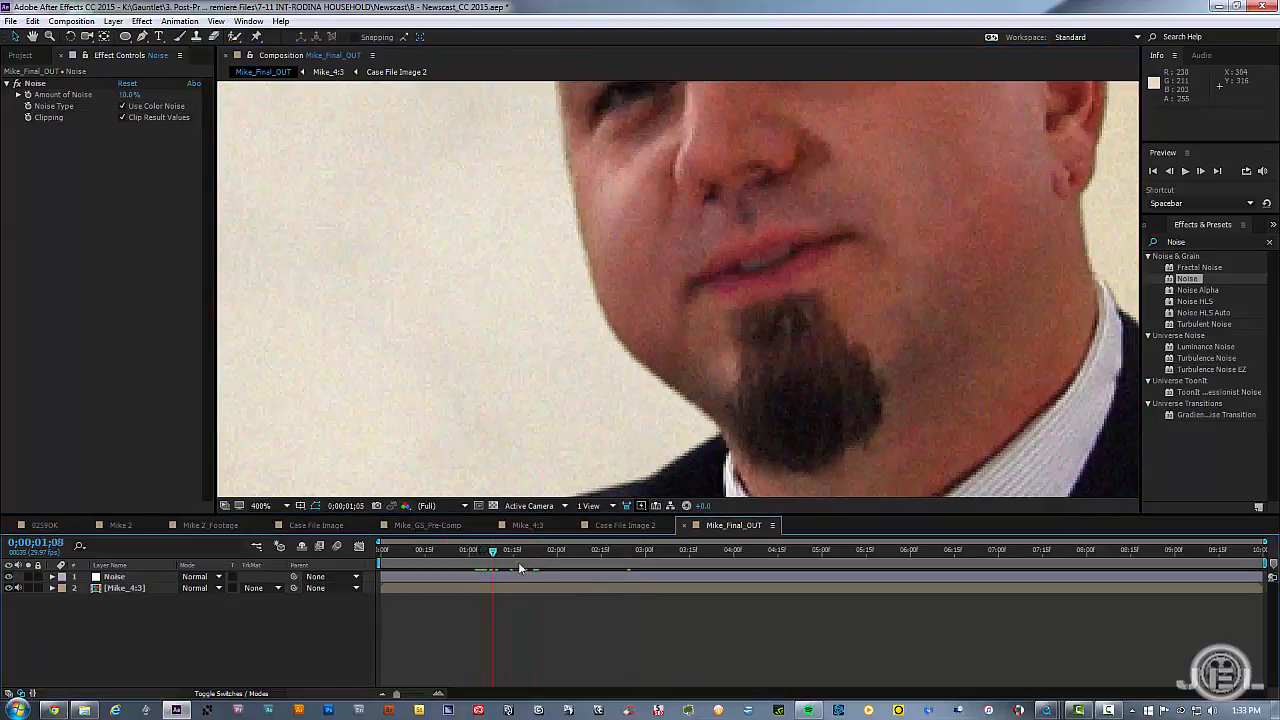
scroll(611, 366, down, 1)
scroll(634, 343, down, 1)
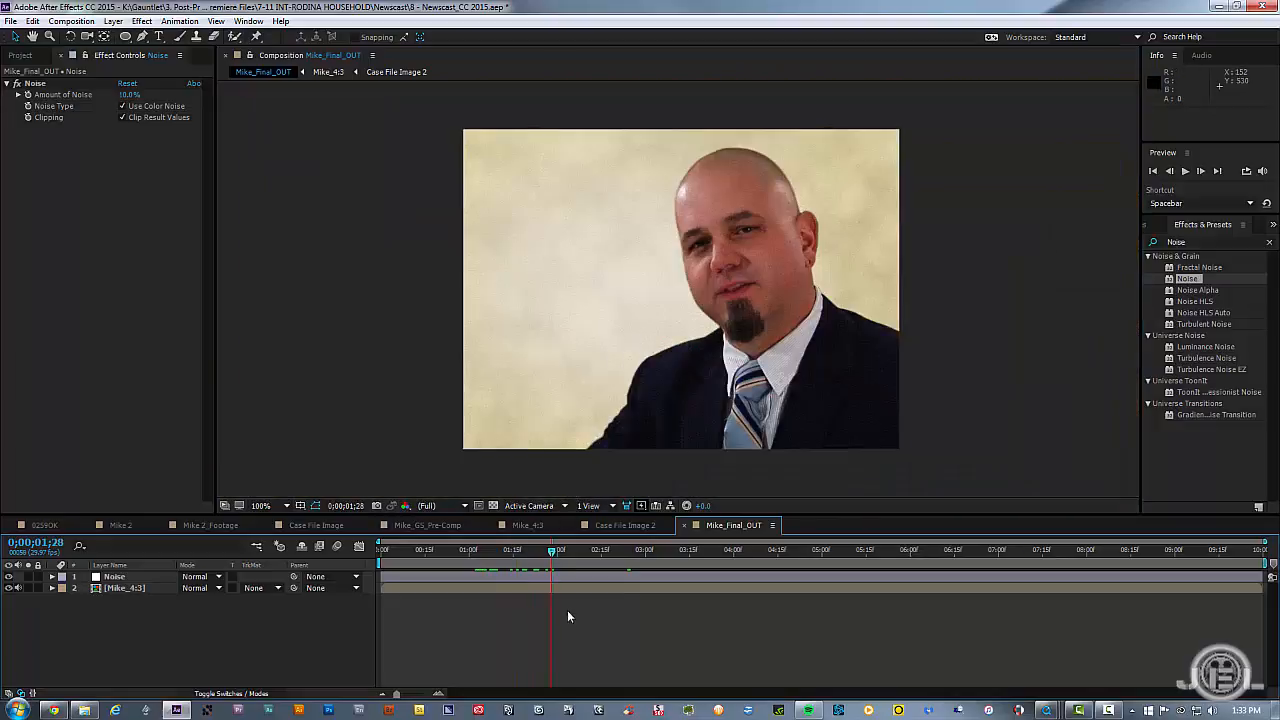
click(134, 578)
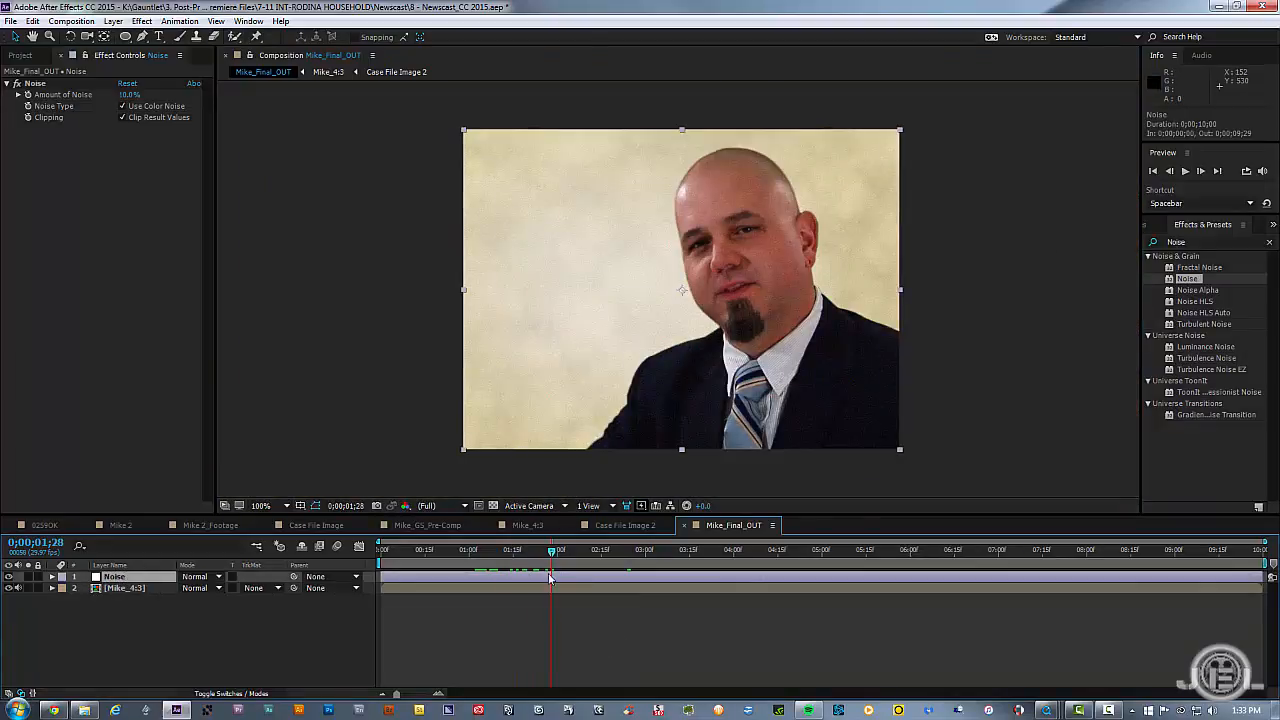
click(476, 622)
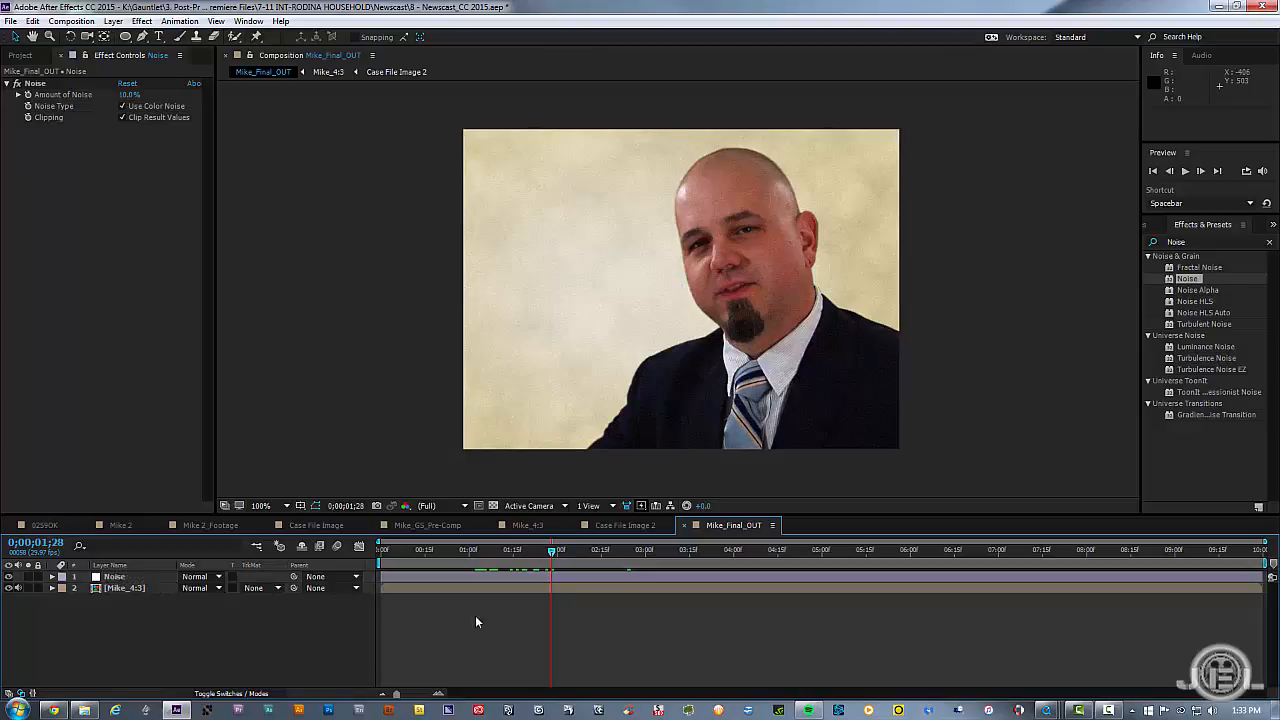
Add an adjustment layer above Noise in Mike_Final_OUT and name it Monitor
right_click(188, 620)
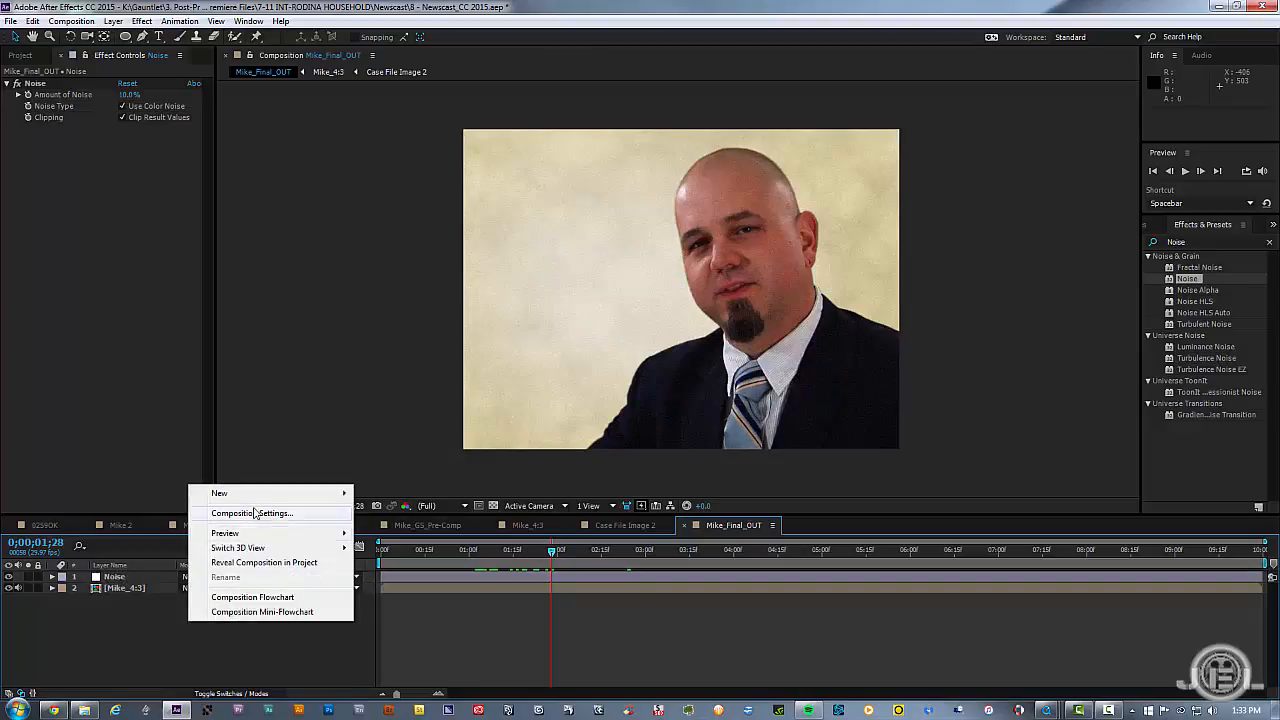
mouse_move(257, 493)
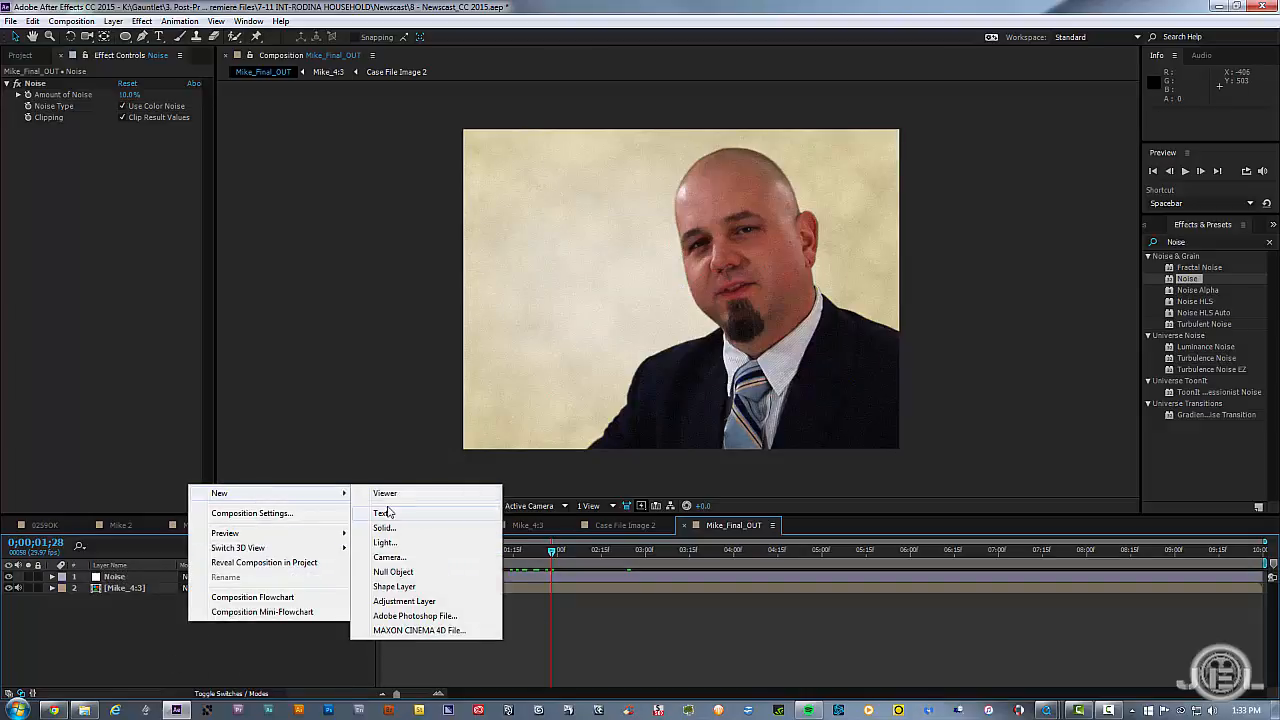
click(392, 604)
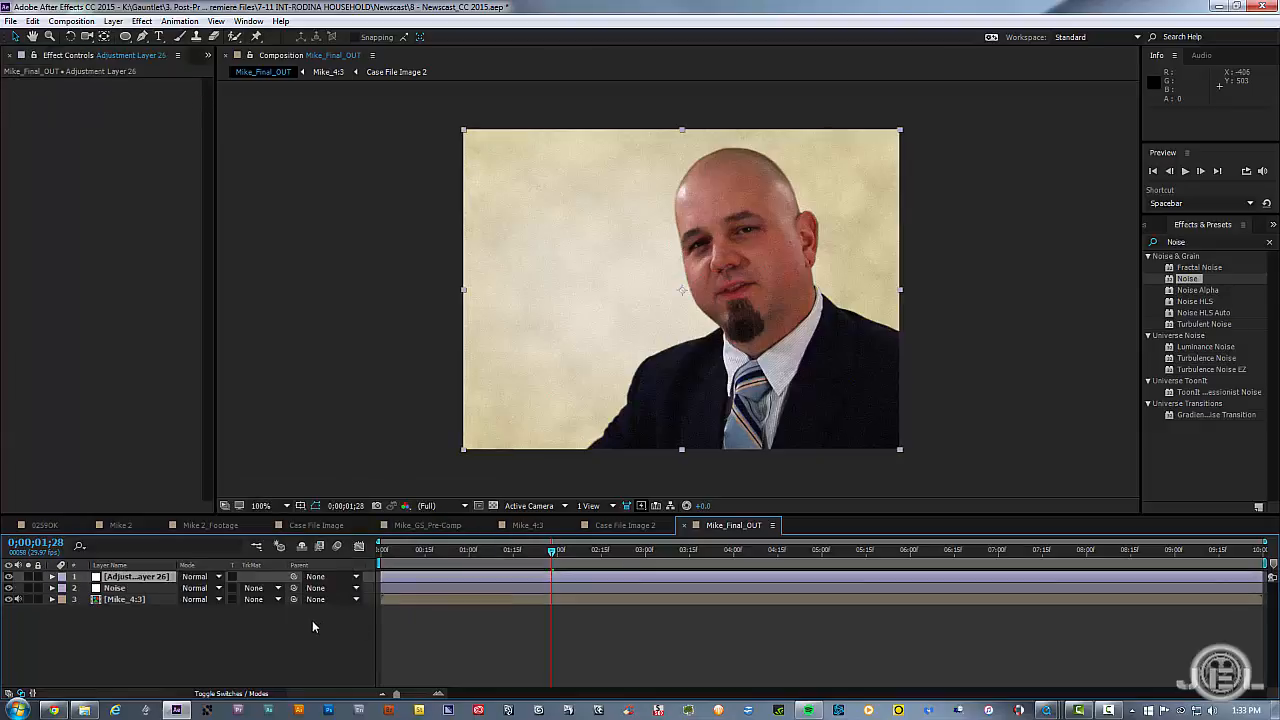
key(Return)
text(Monitor)
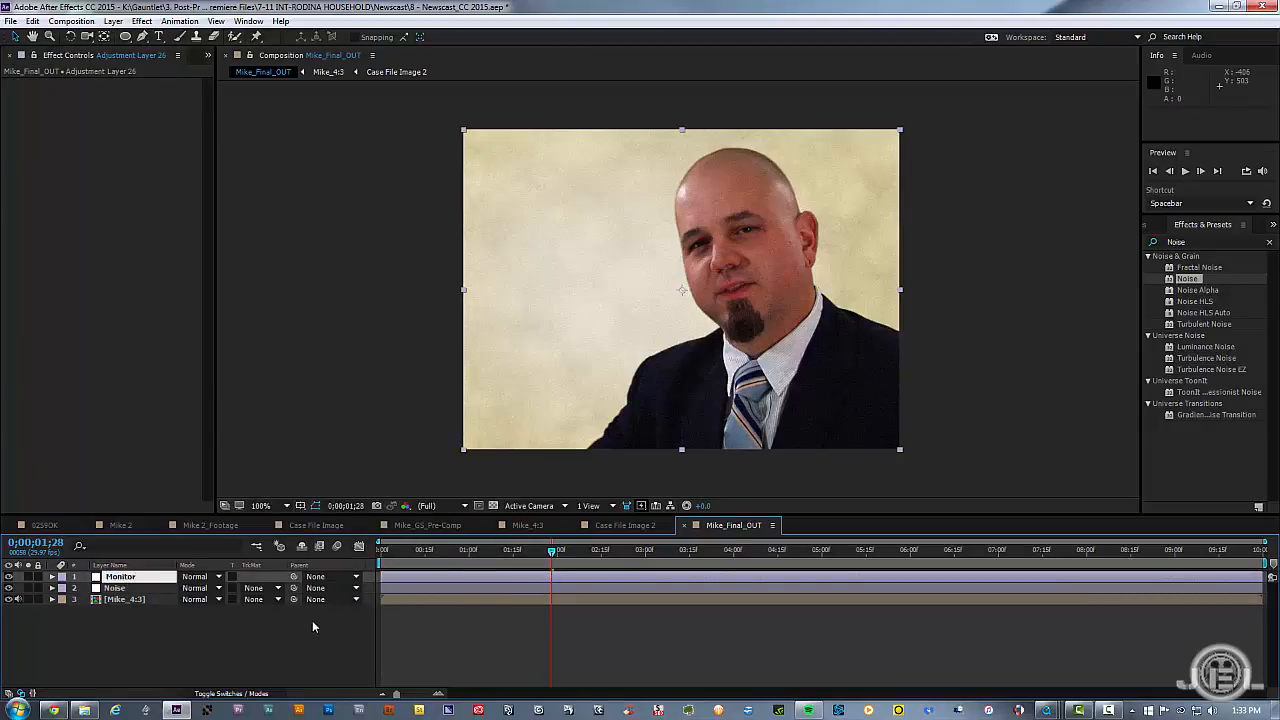
key(Return)
Apply a Fill effect to the Monitor layer and set its color to black (000000)
click(99, 160)
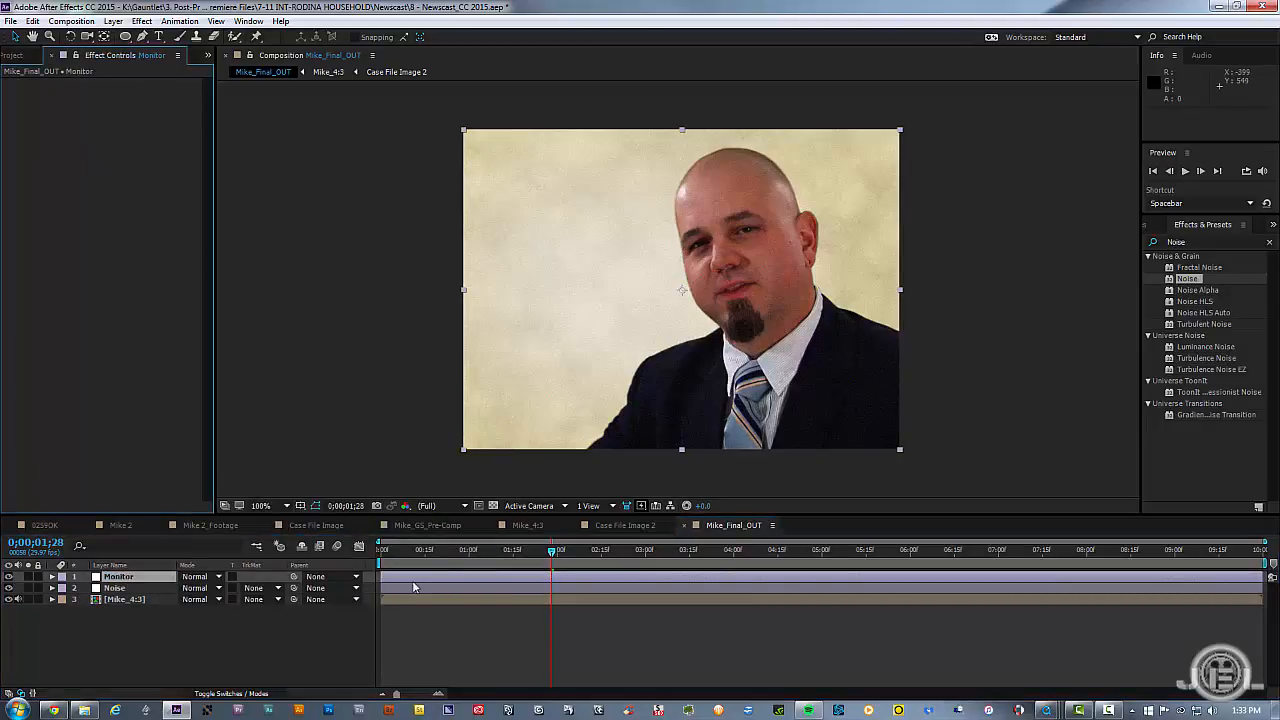
right_click(80, 160)
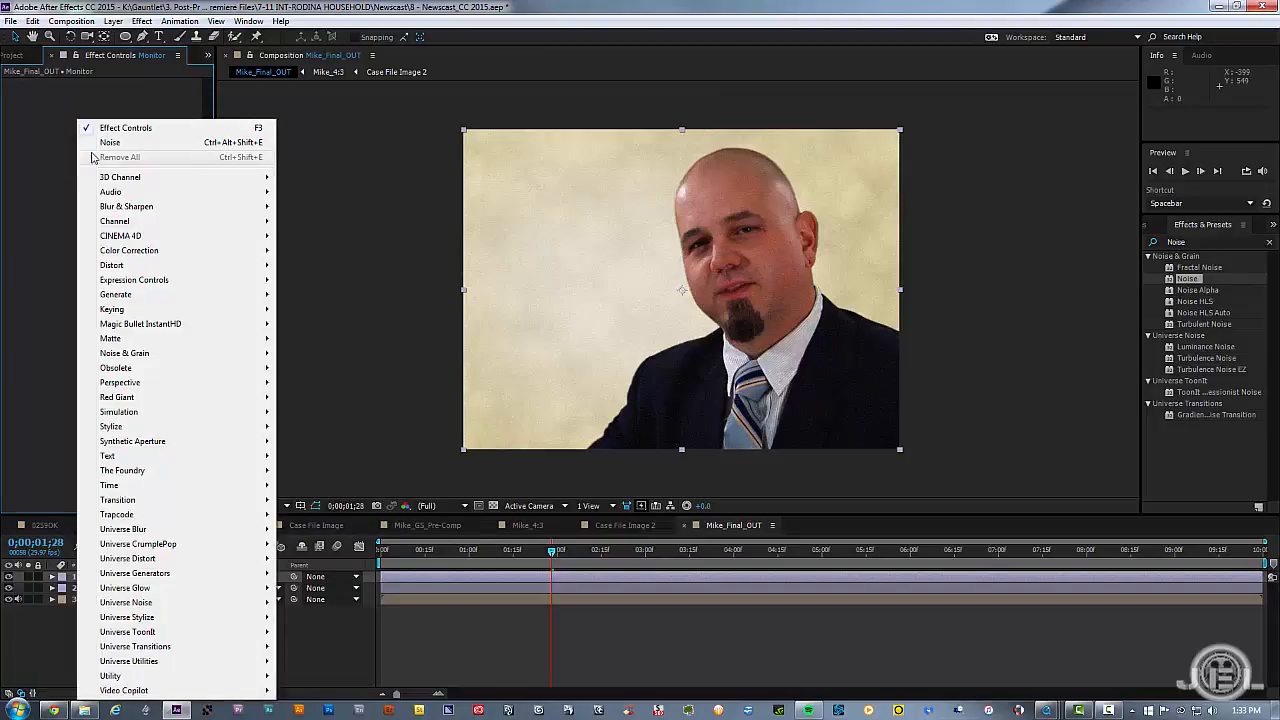
mouse_move(229, 294)
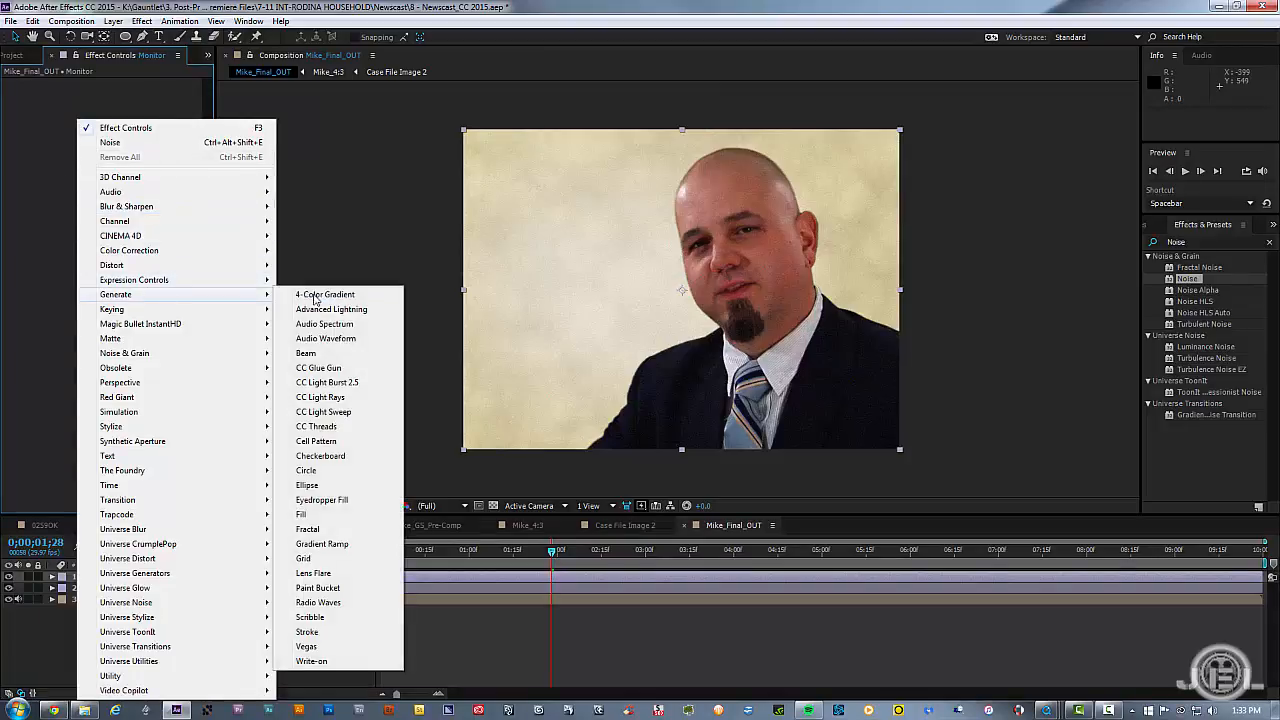
click(340, 514)
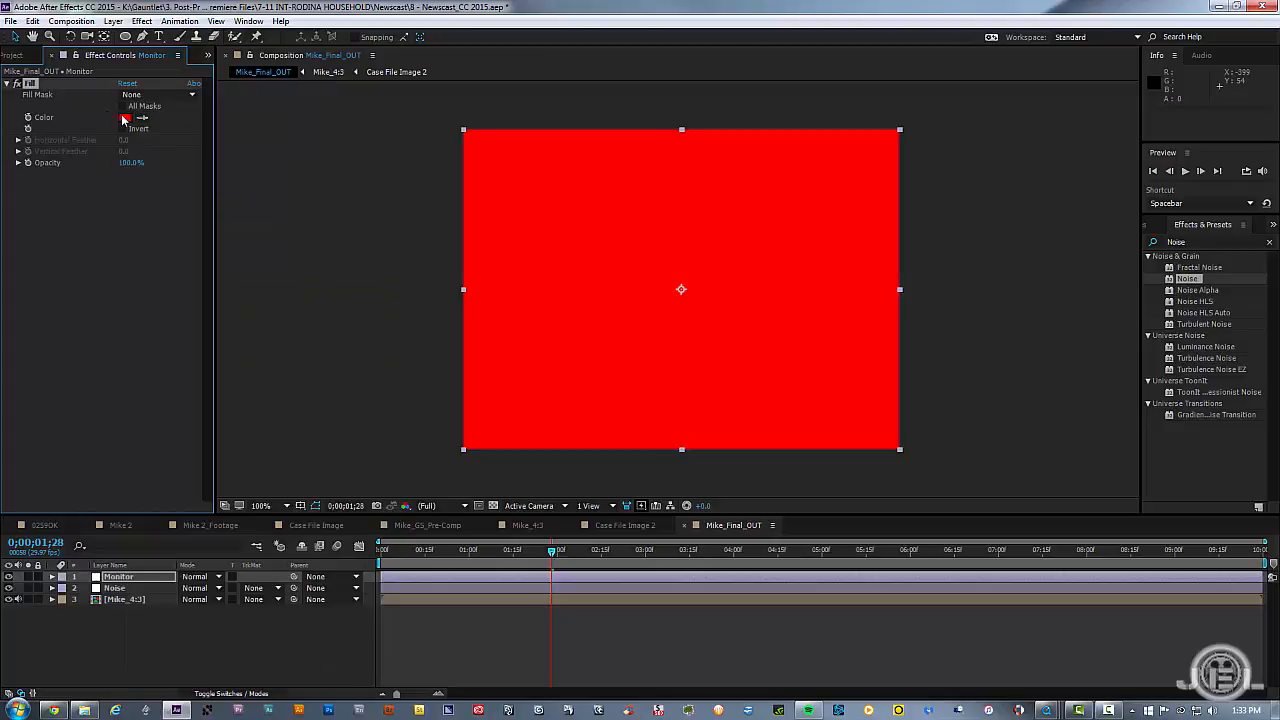
click(123, 119)
click(500, 343)
drag(500, 343, 480, 448)
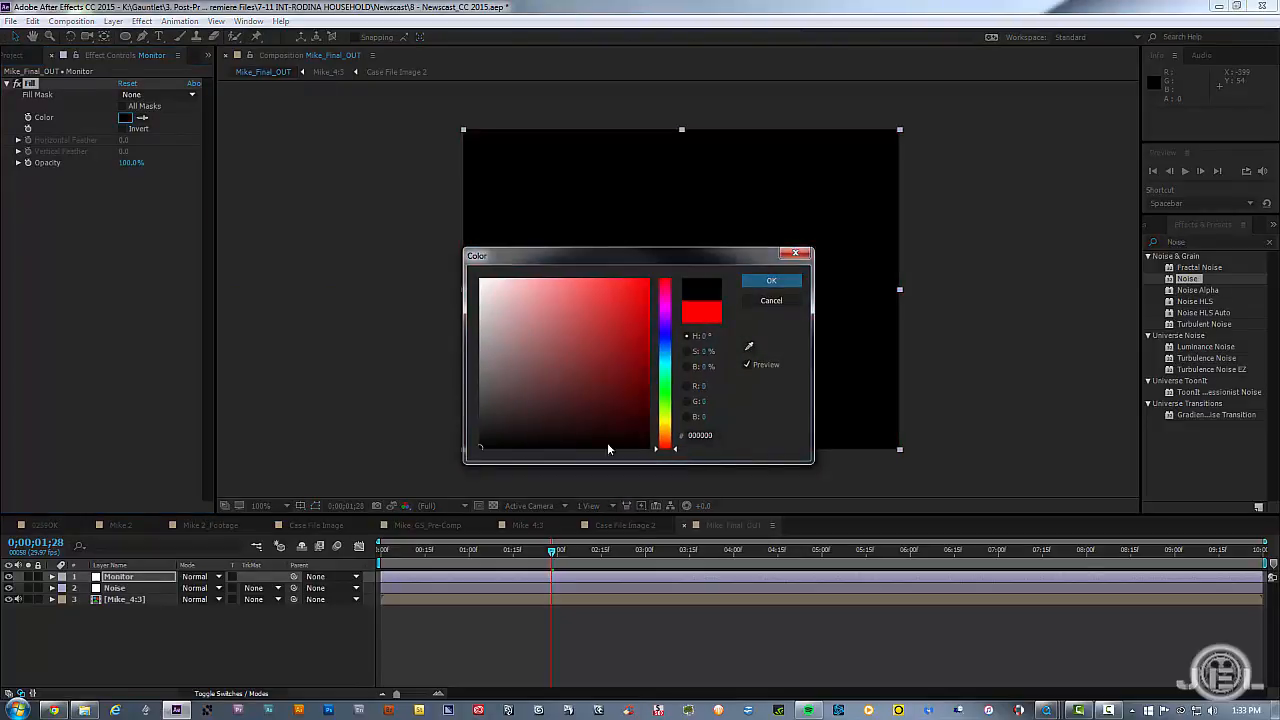
click(770, 281)
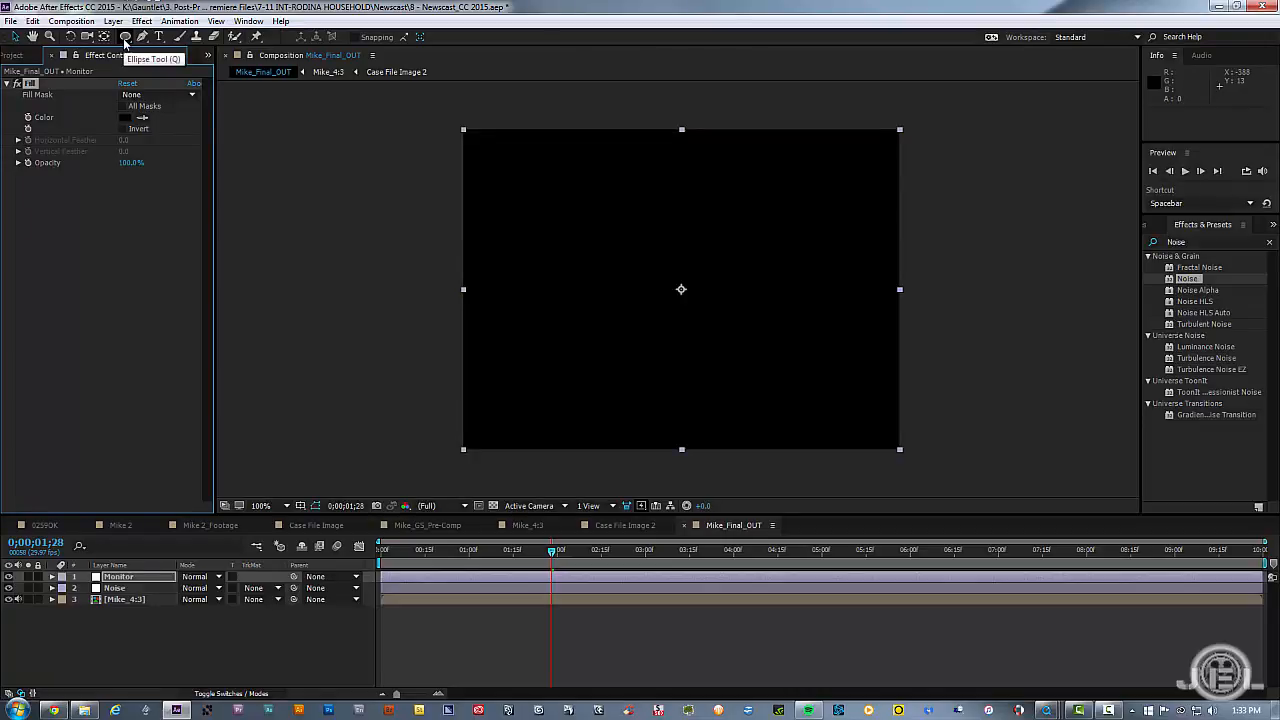
Add a full-frame rounded rectangle mask to the Monitor layer and scale it slightly inward from the frame edges
drag(125, 41, 192, 56)
double_click(127, 41)
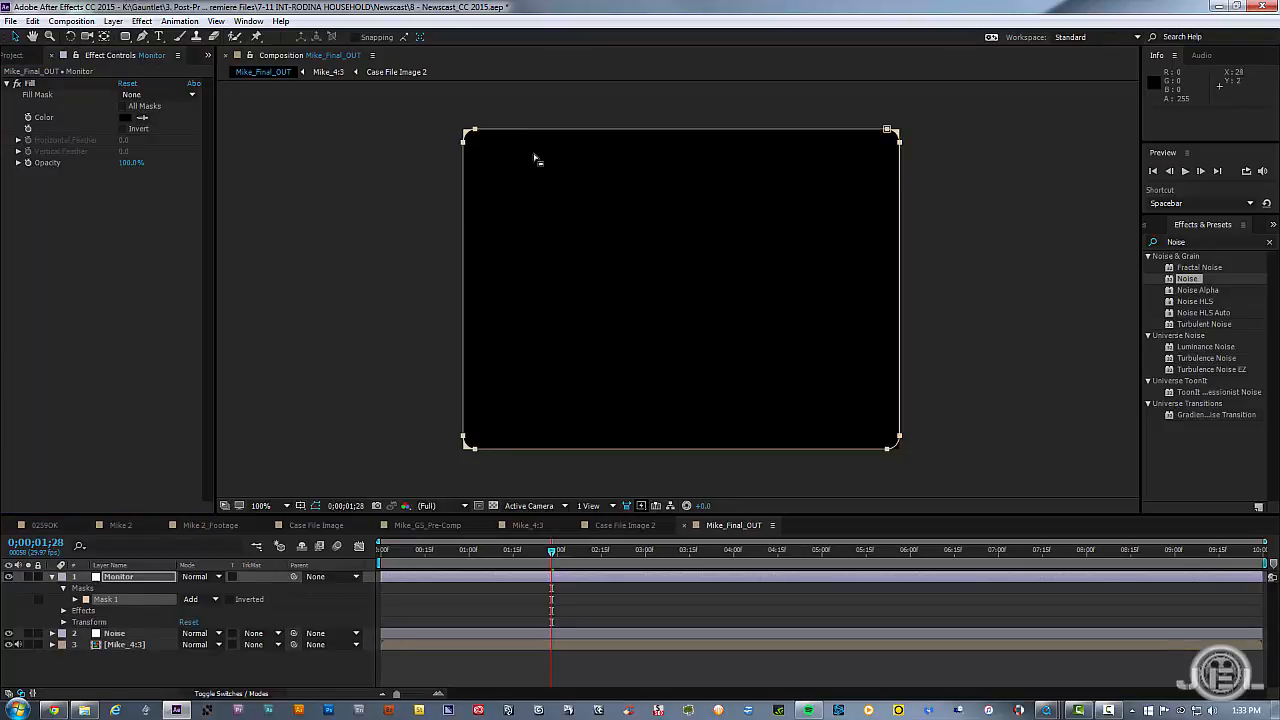
double_click(475, 129)
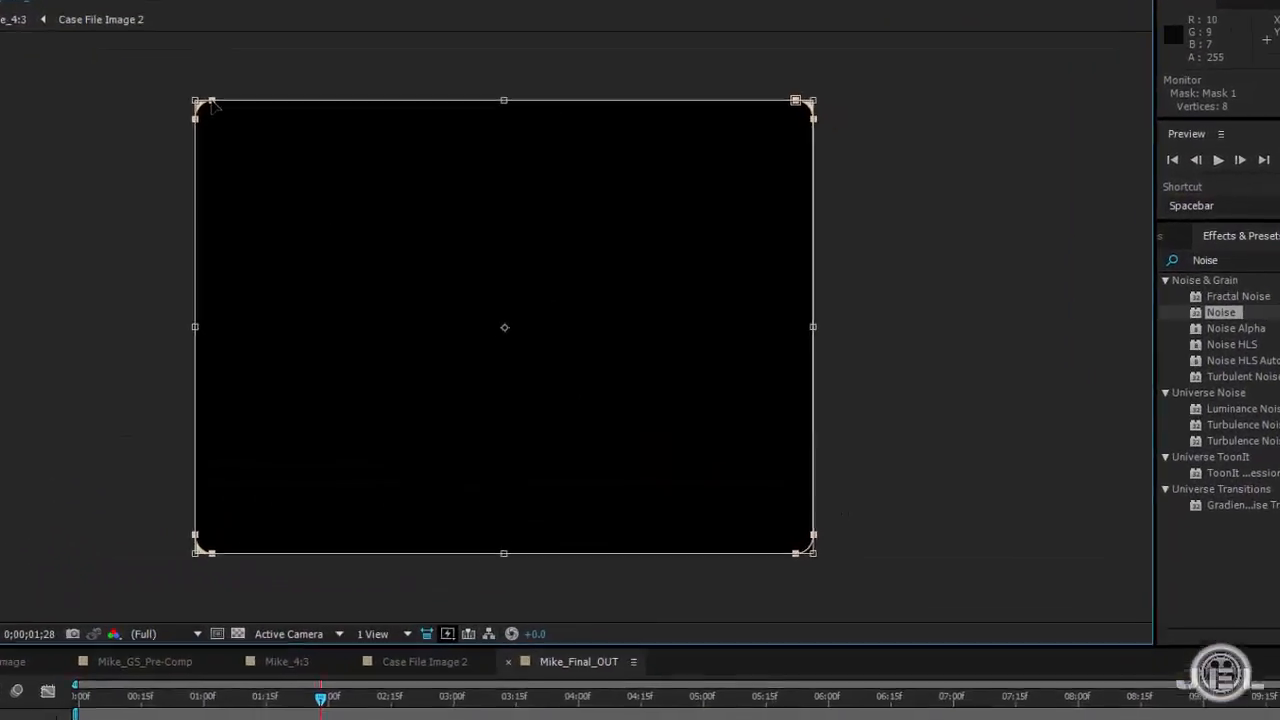
drag(143, 98, 96, 106)
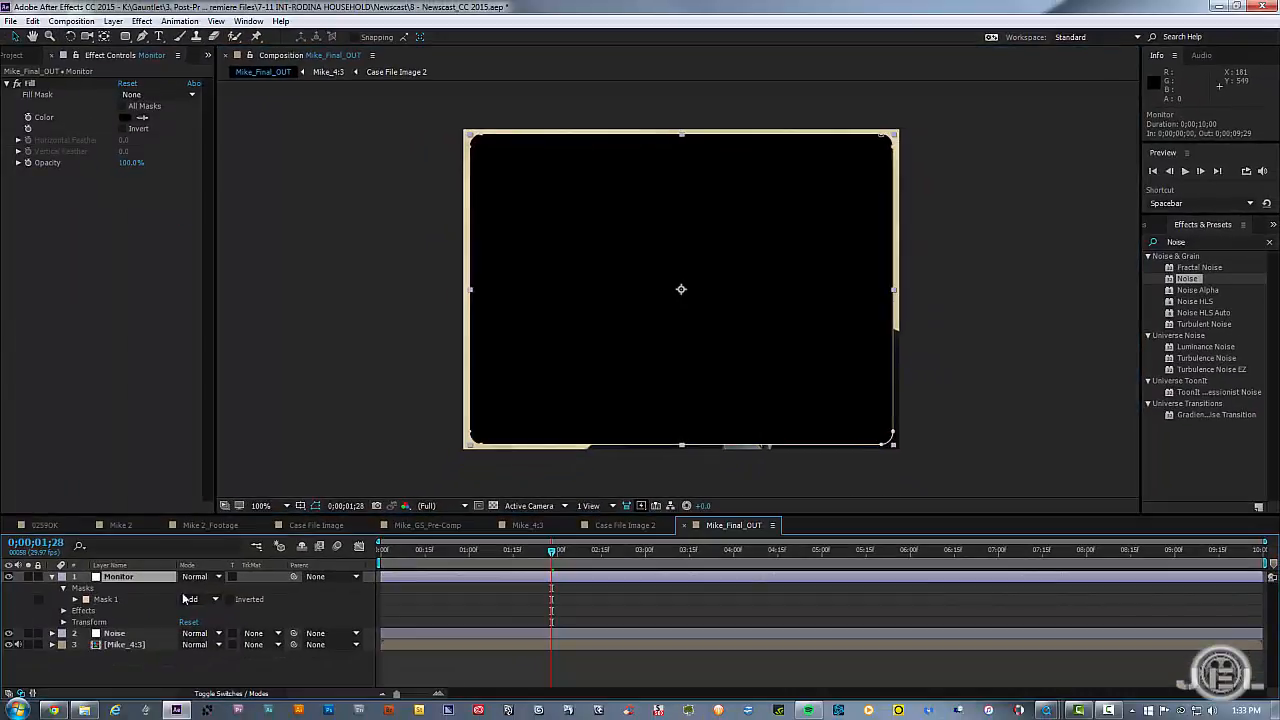
Set the Monitor mask to Subtract with a 61-pixel feather, and scrub to 0;00;02;20 to check the vignette
click(188, 599)
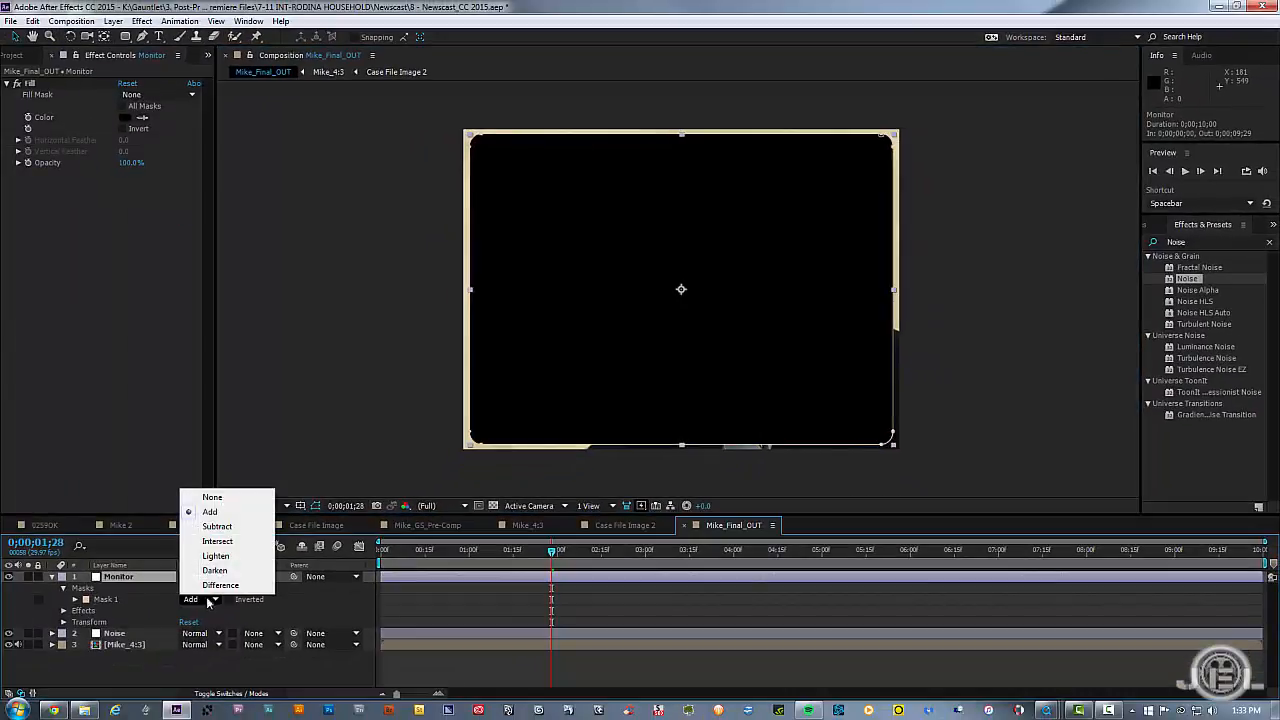
click(212, 528)
key(f)
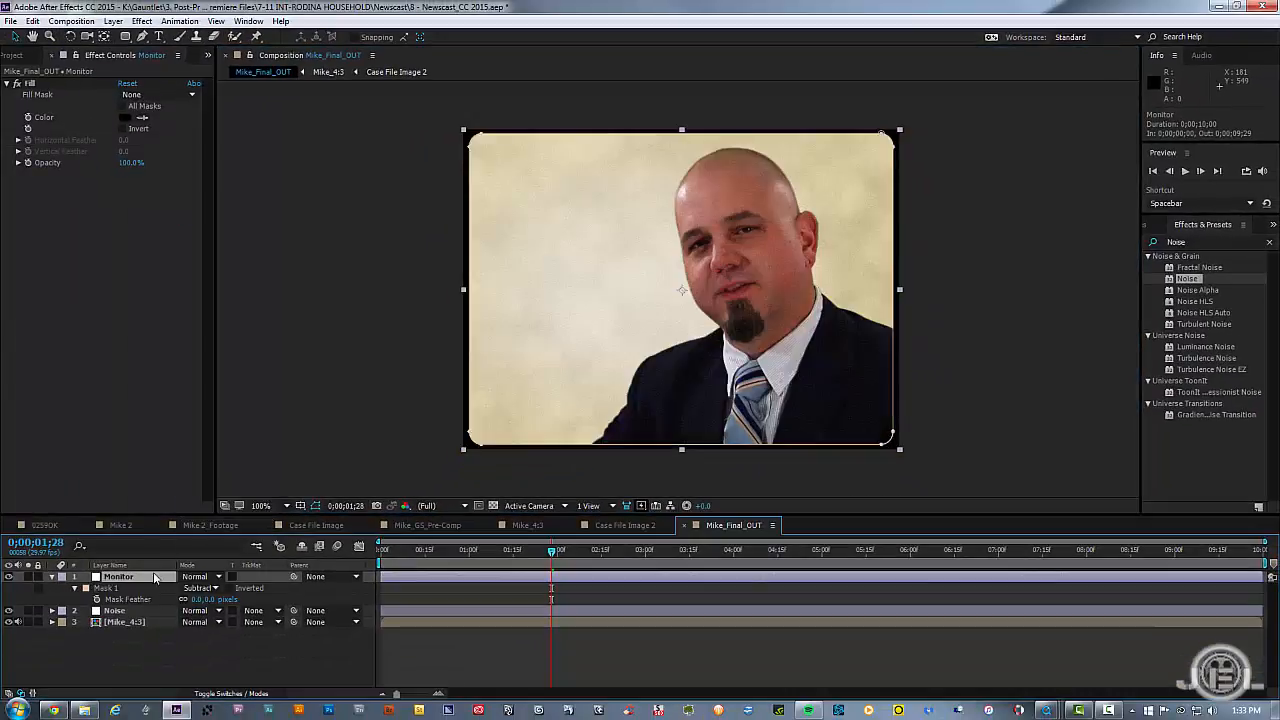
drag(196, 598, 229, 588)
click(568, 598)
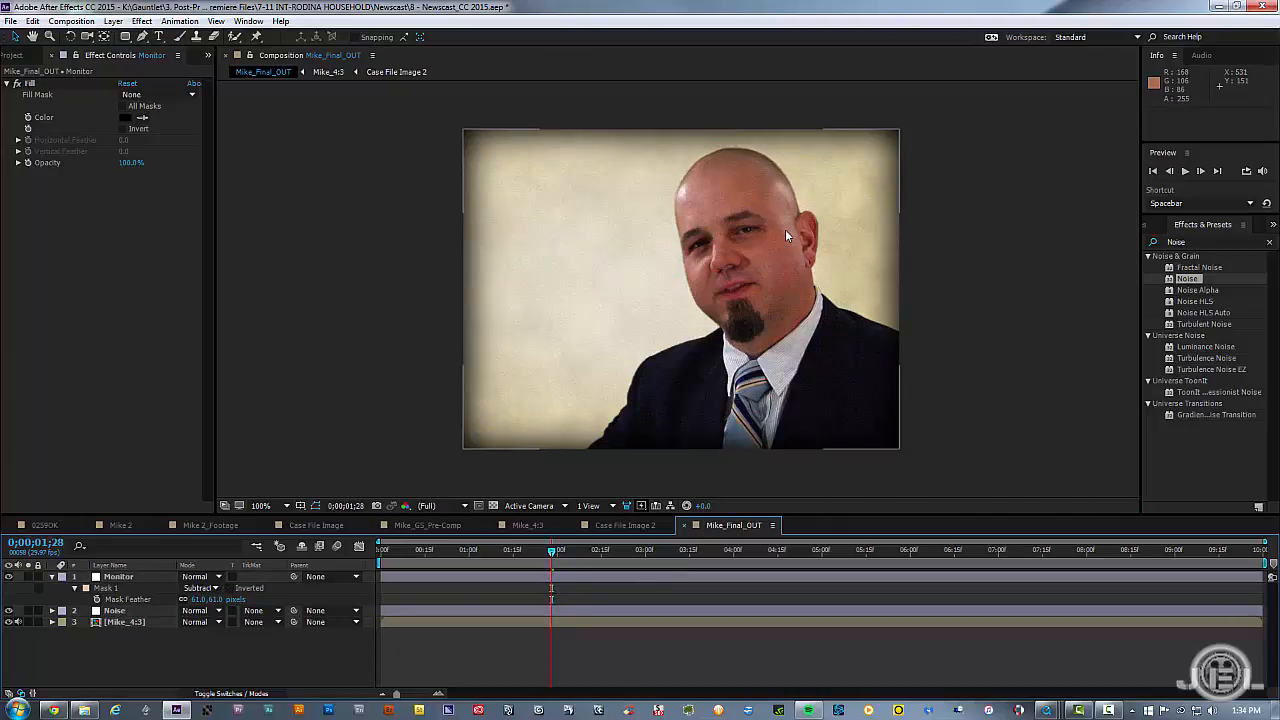
click(897, 244)
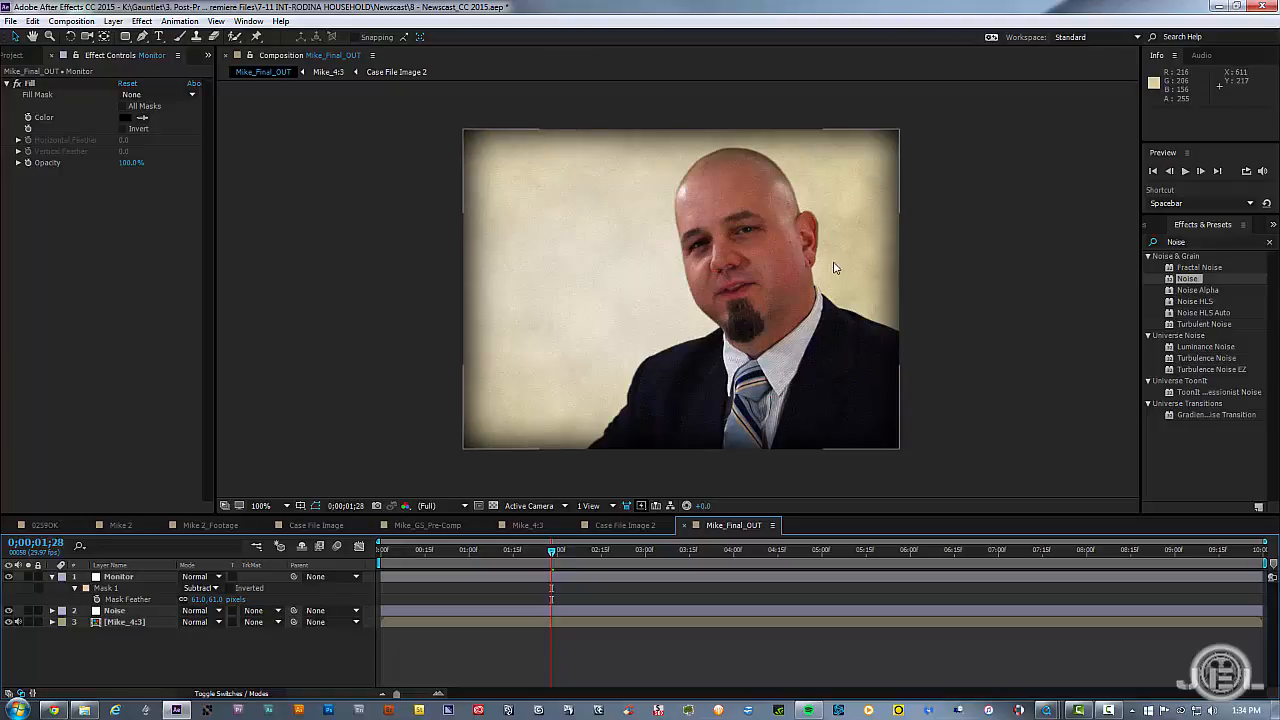
drag(495, 552, 615, 574)
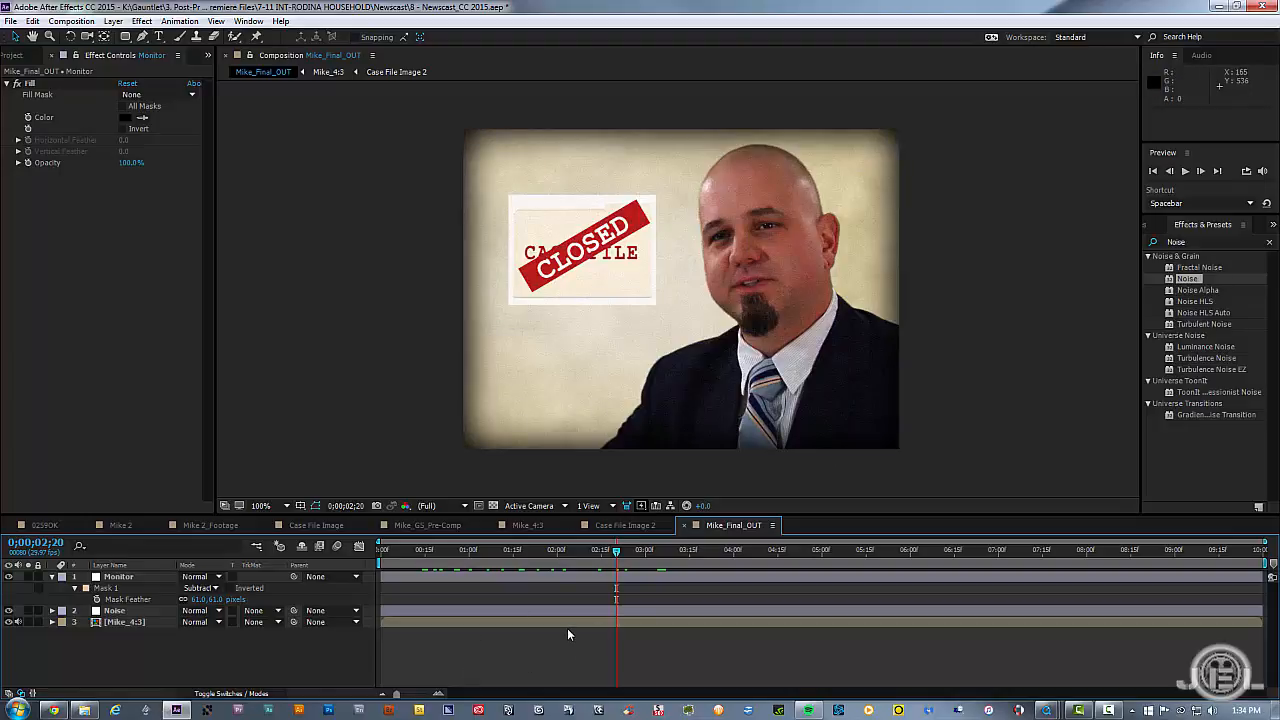
Create a 720 x 480 px light gray solid (RGB 227, 227, 227) named Glare above the Monitor layer
key(ctrl+y)
click(630, 437)
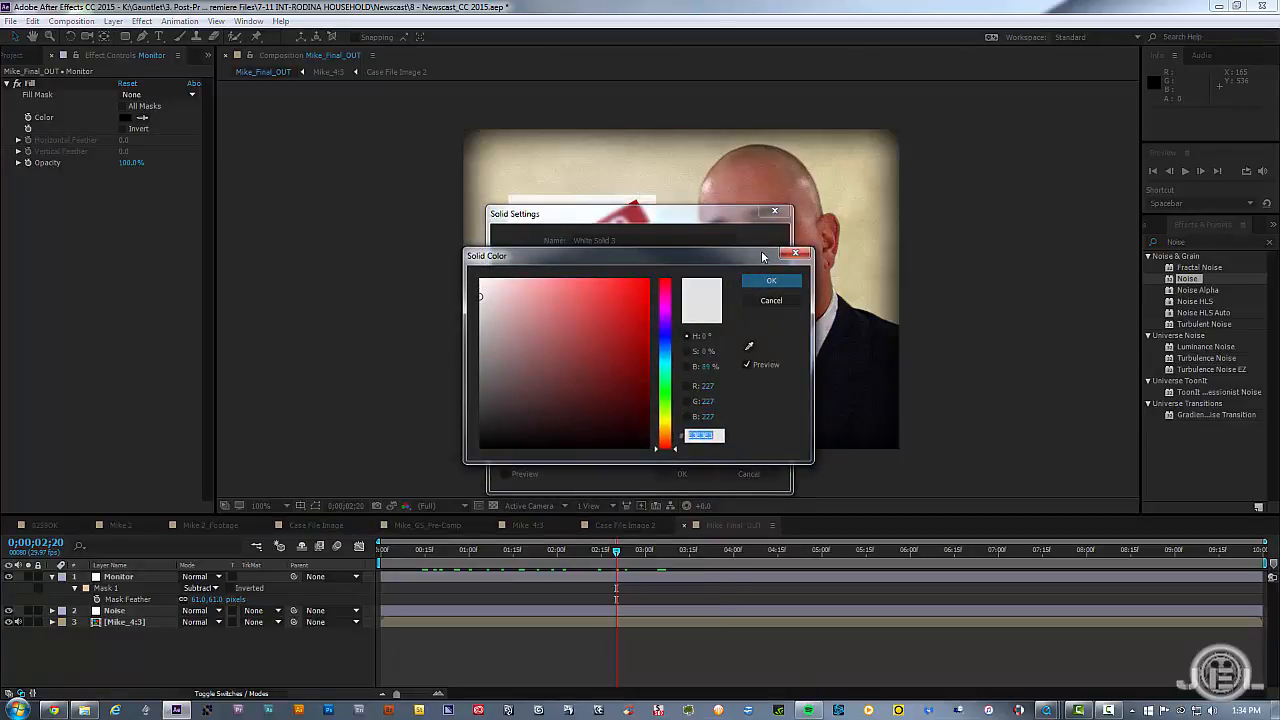
click(765, 287)
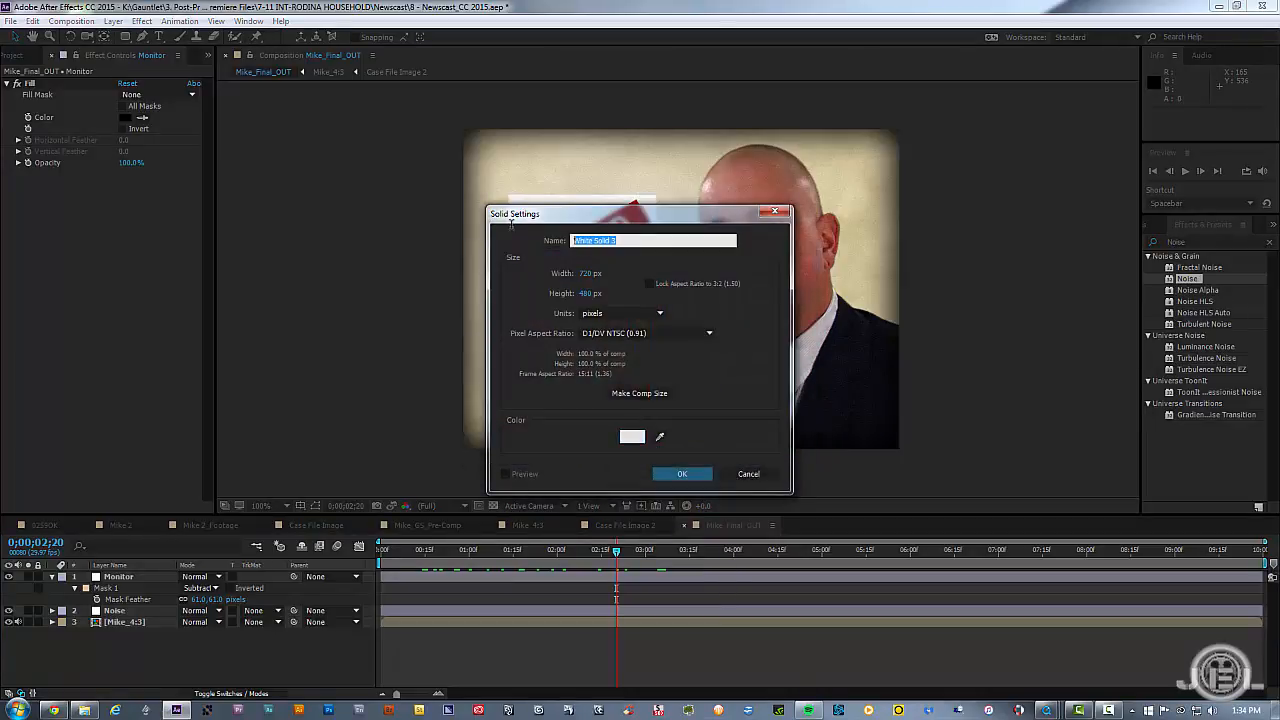
text(Glare)
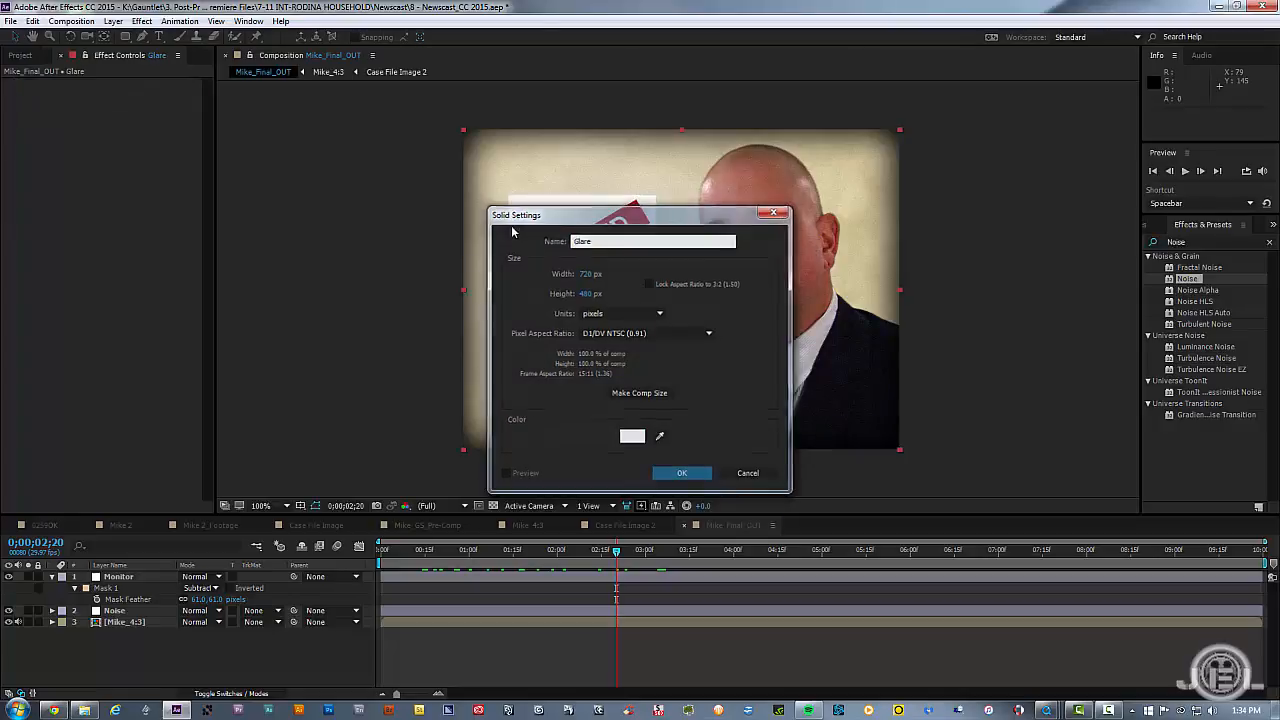
key(Return)
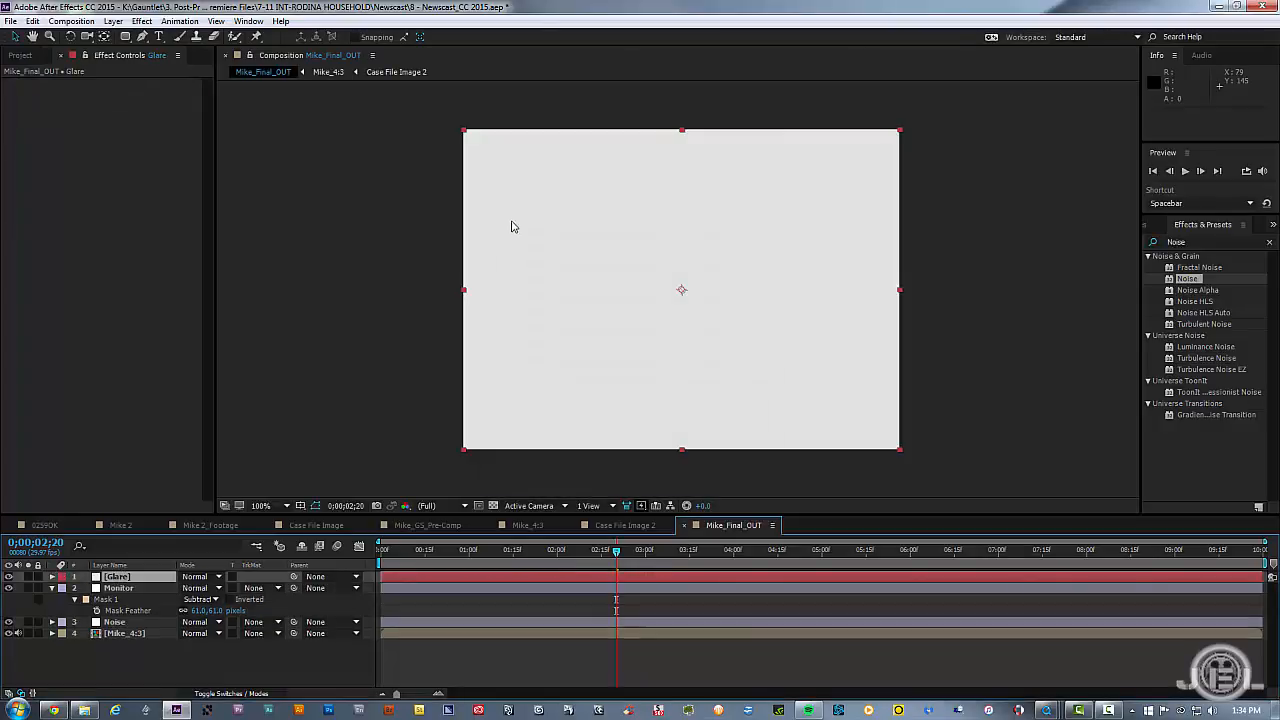
Draw a closed L-shaped mask with the Pen tool hugging the lower-left corner of the Glare layer
click(143, 38)
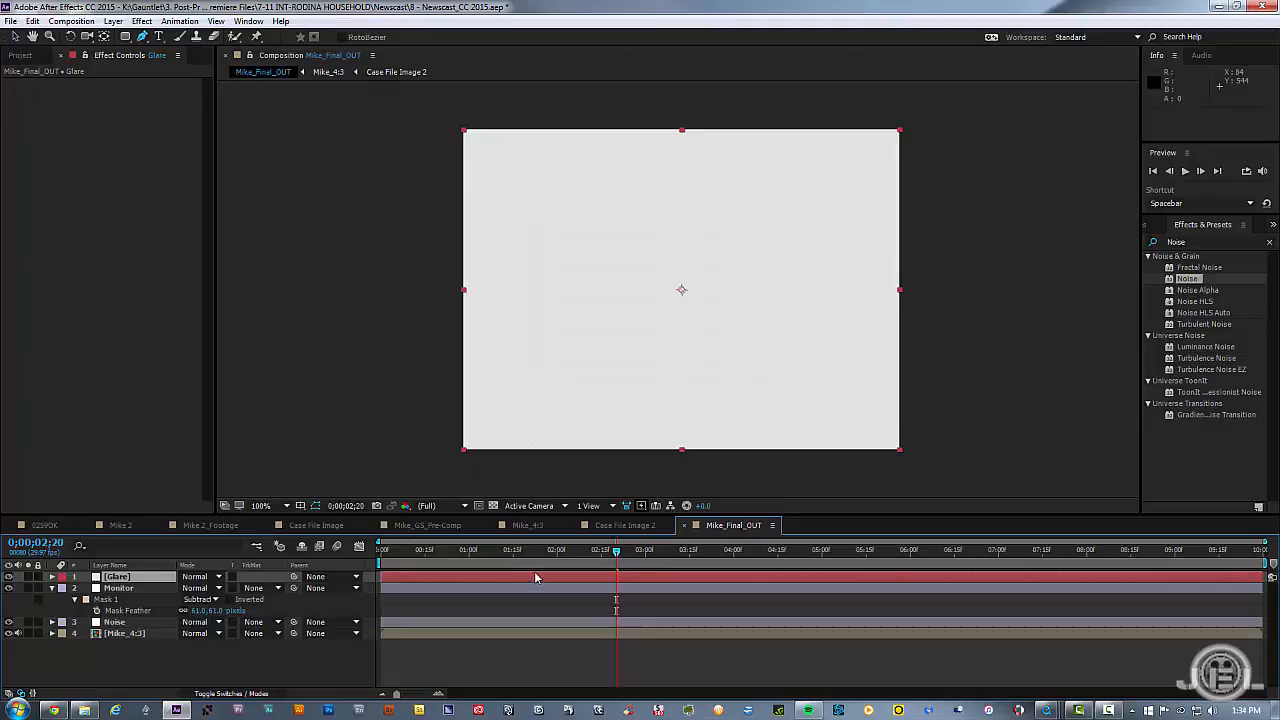
click(483, 345)
click(486, 398)
click(498, 435)
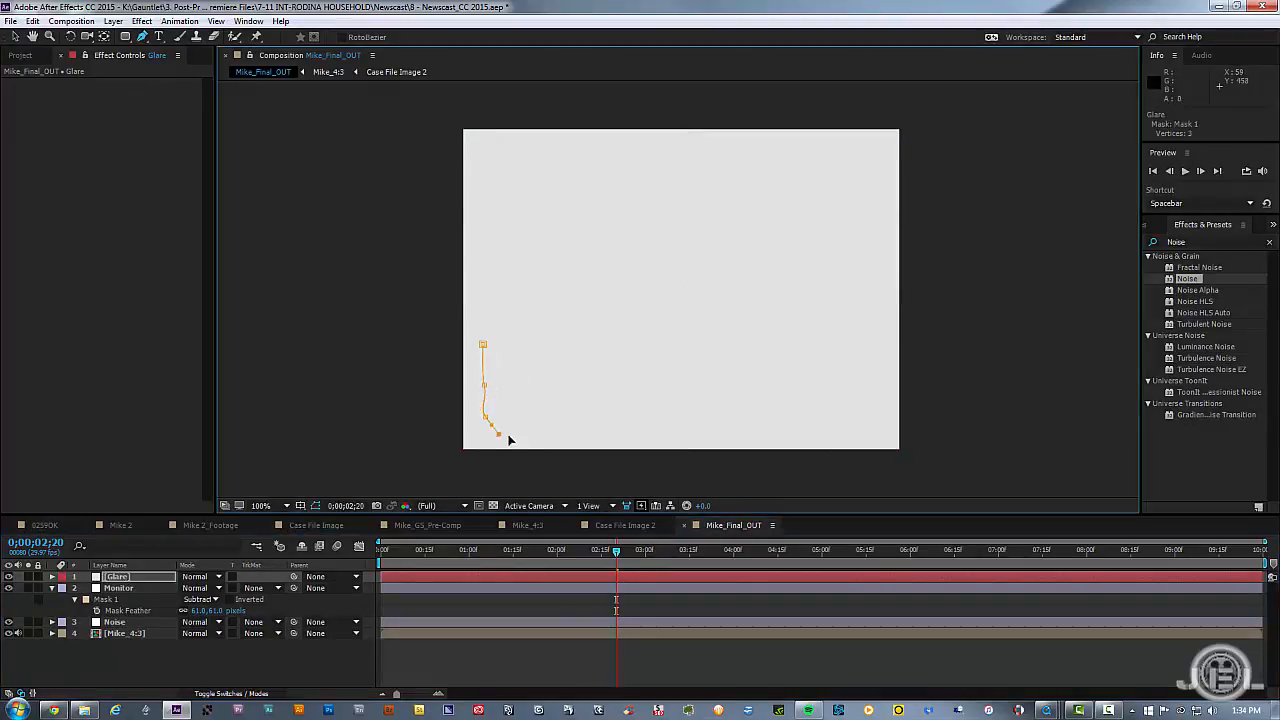
click(552, 437)
click(576, 434)
click(541, 414)
click(510, 385)
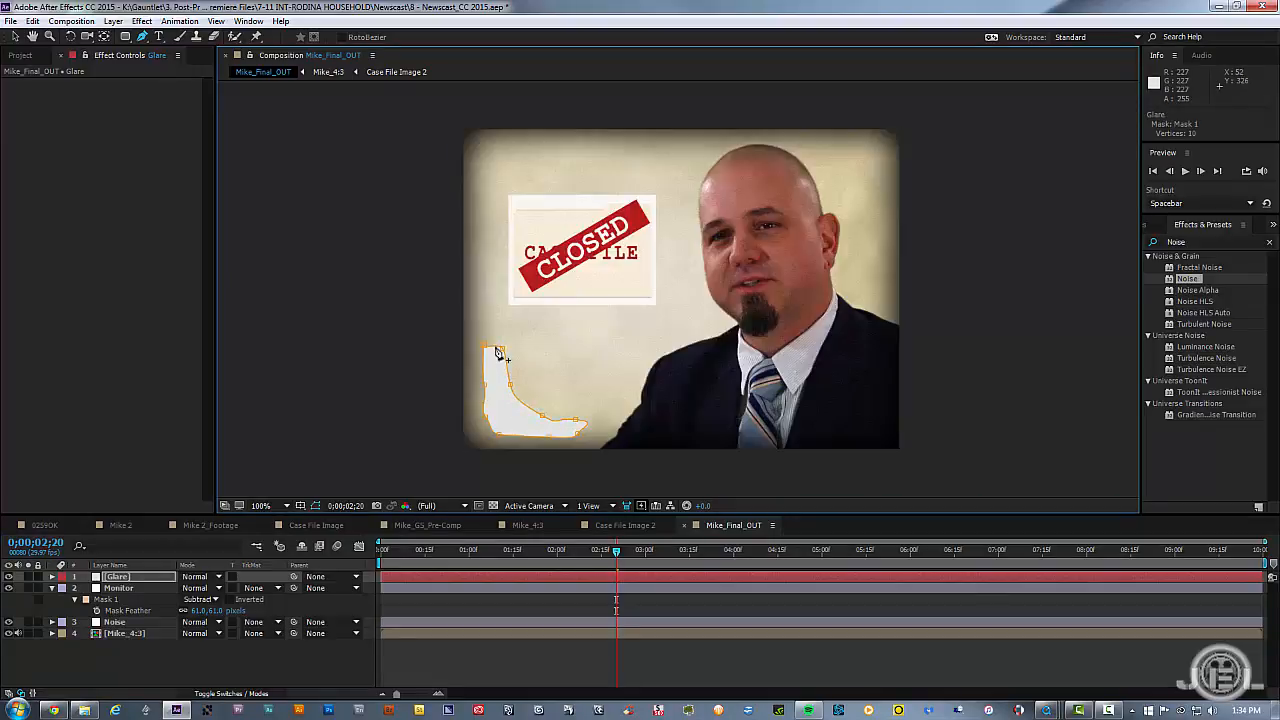
Round the corners of the Glare mask with the Convert Vertex tool and shift its inner-bend vertex slightly downward
key(v)
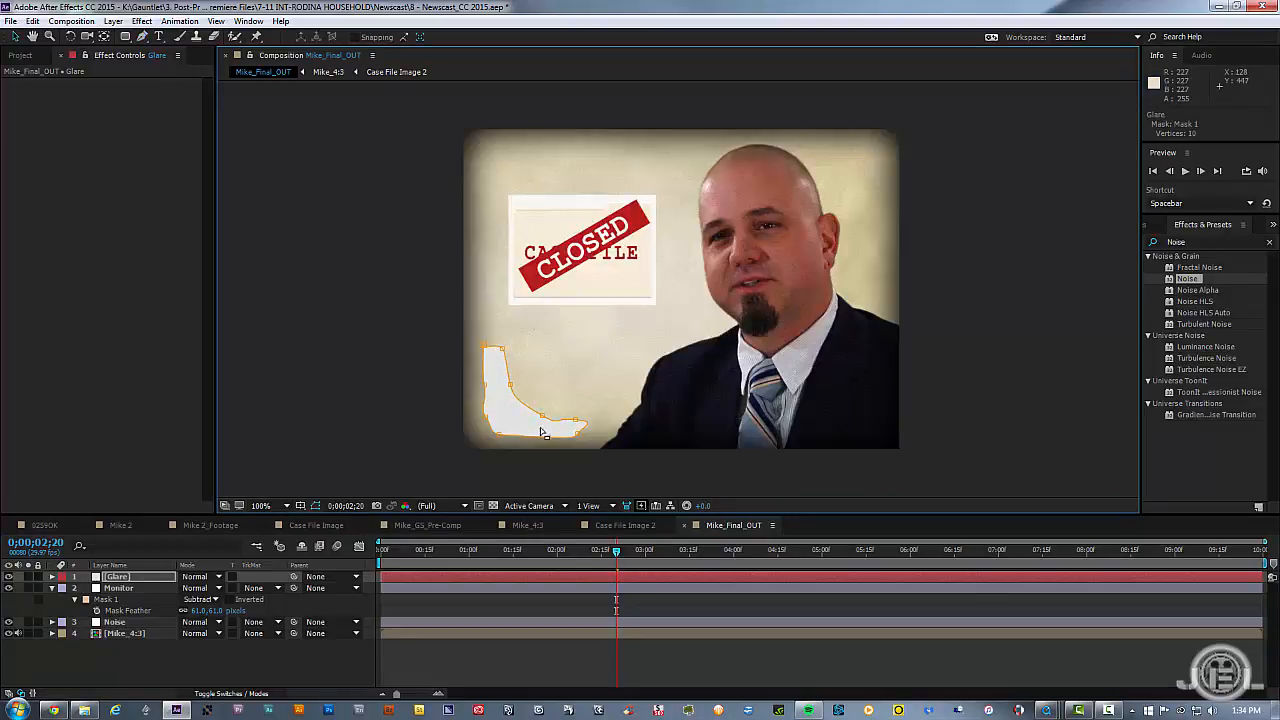
double_click(546, 418)
double_click(543, 431)
key(g)
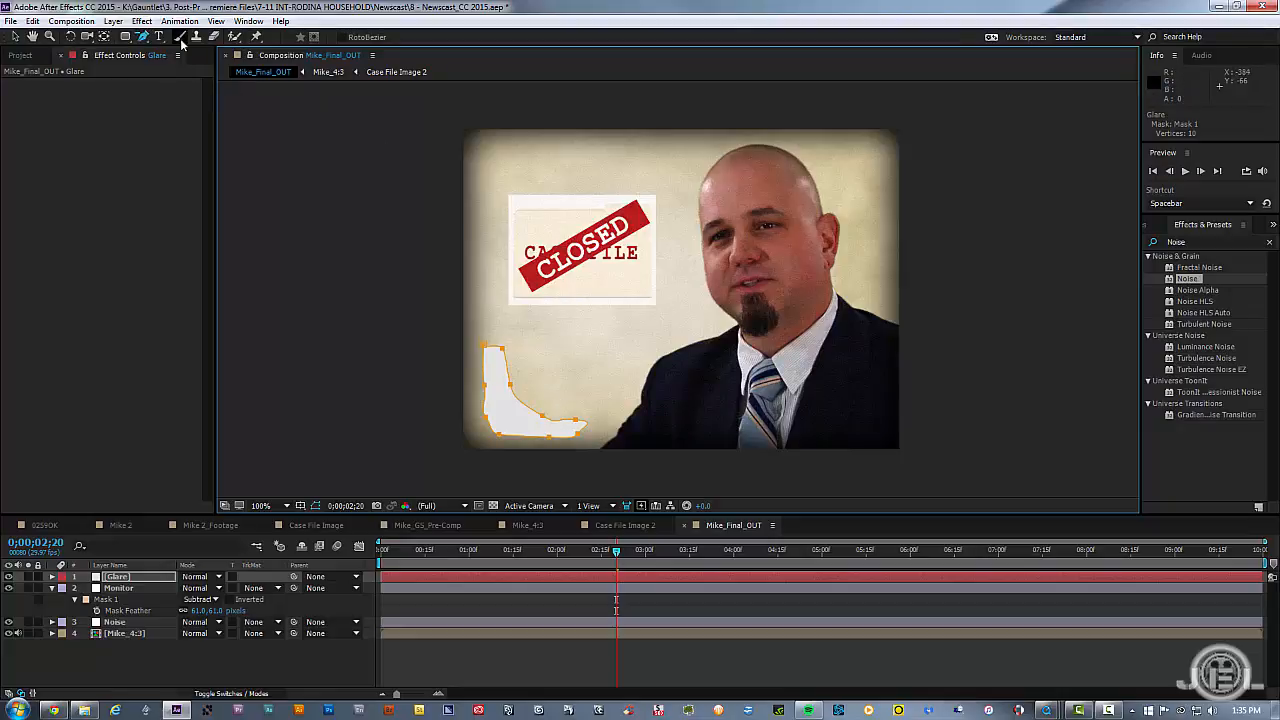
drag(143, 36, 221, 96)
click(511, 389)
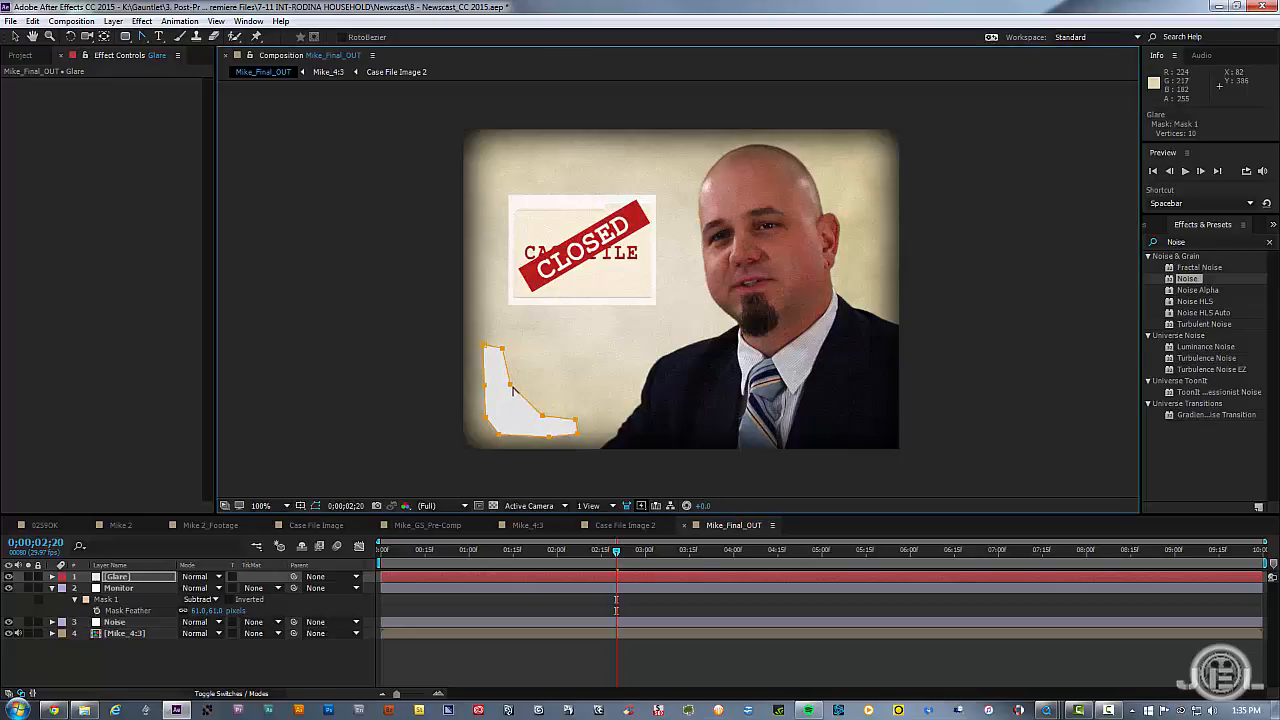
click(511, 386)
key(v)
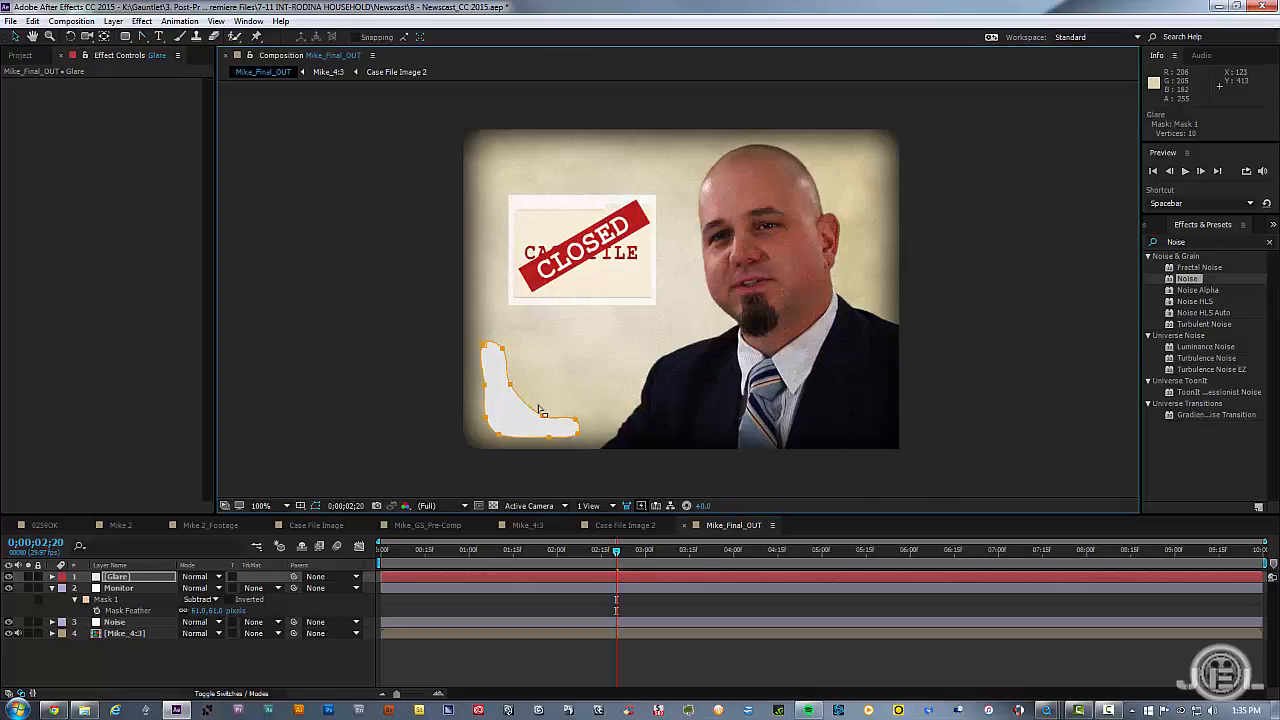
click(507, 404)
click(510, 385)
drag(511, 386, 511, 397)
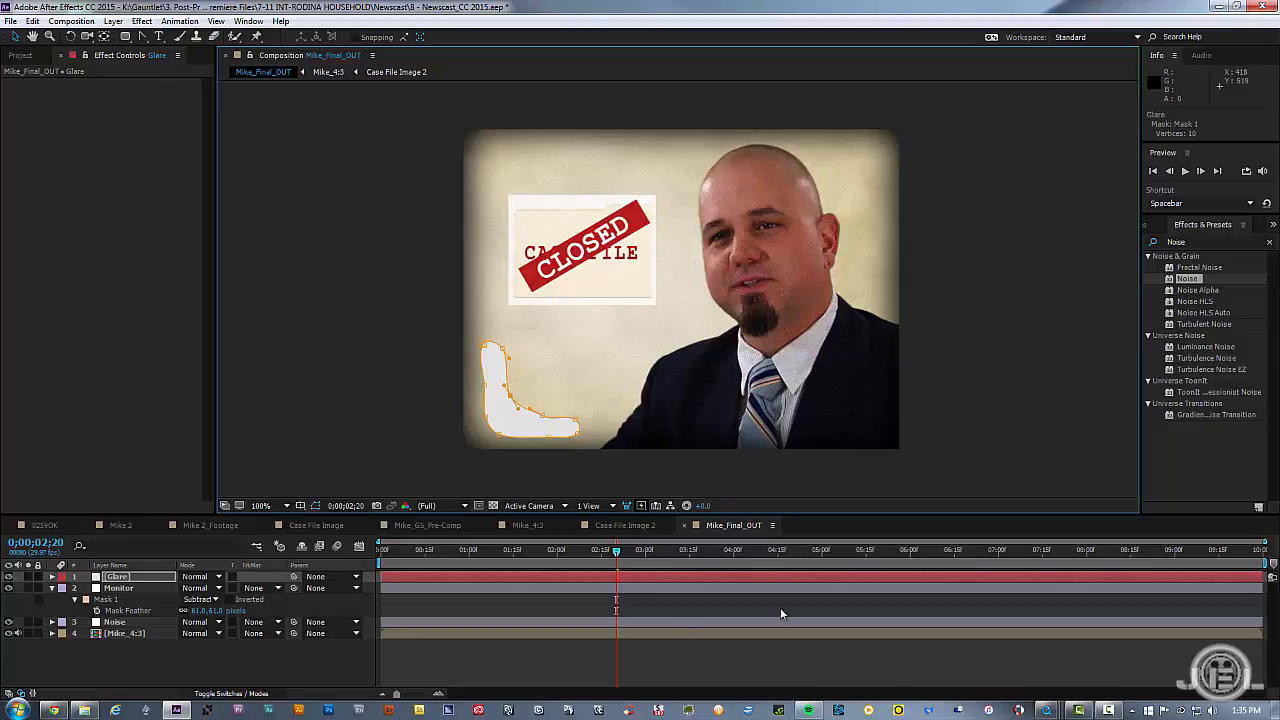
Set the Glare layer's mask feather to 50 pixels, and increase it to 70 pixels
click(517, 576)
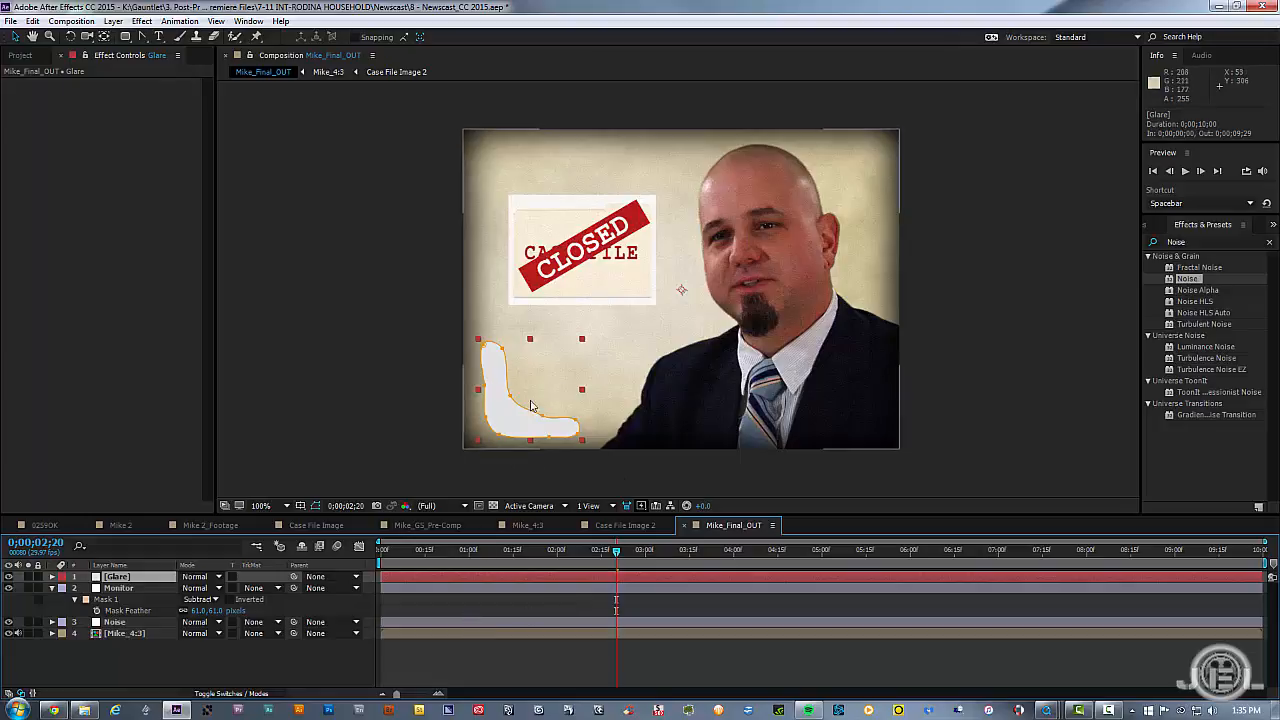
key(ctrl+v)
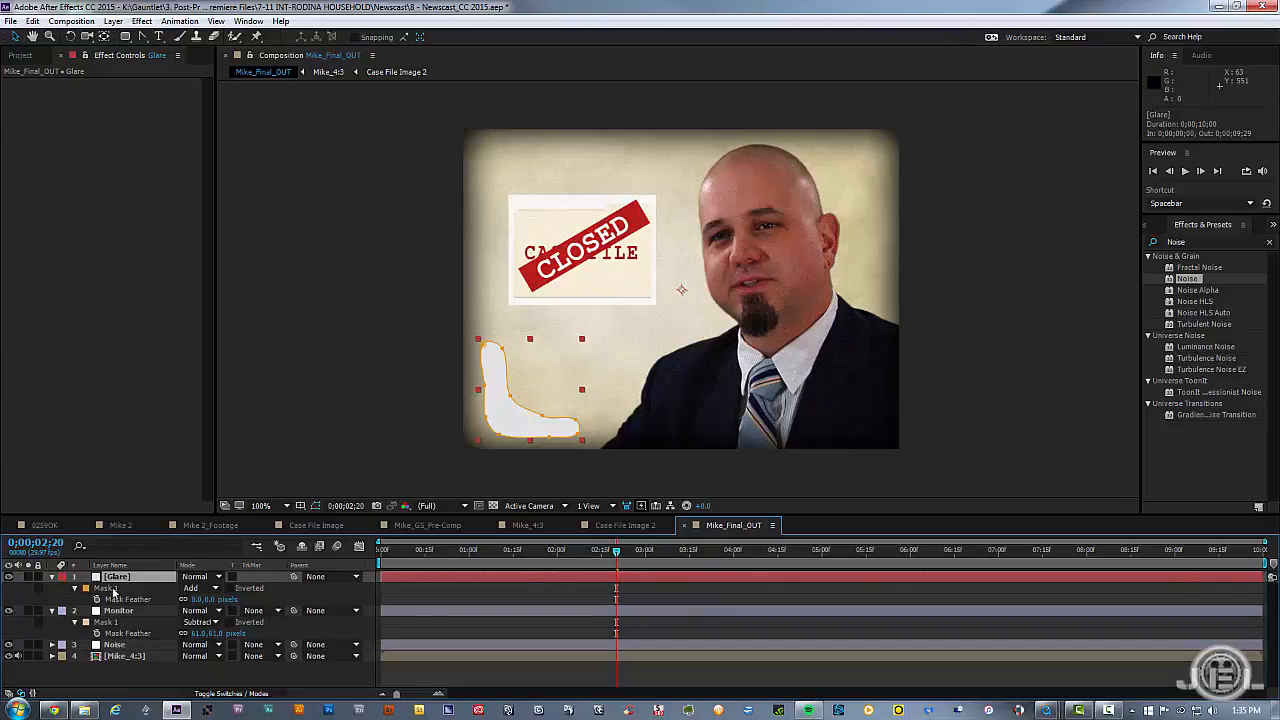
click(196, 599)
text(50)
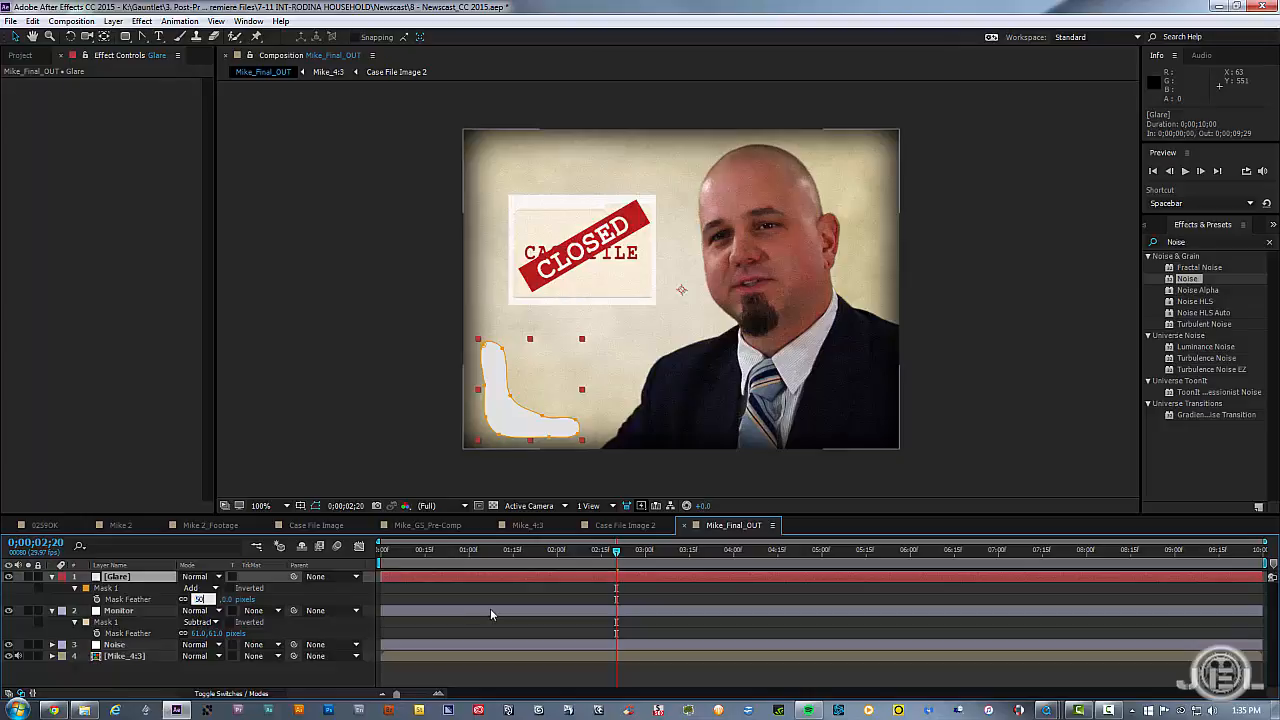
key(Return)
click(198, 600)
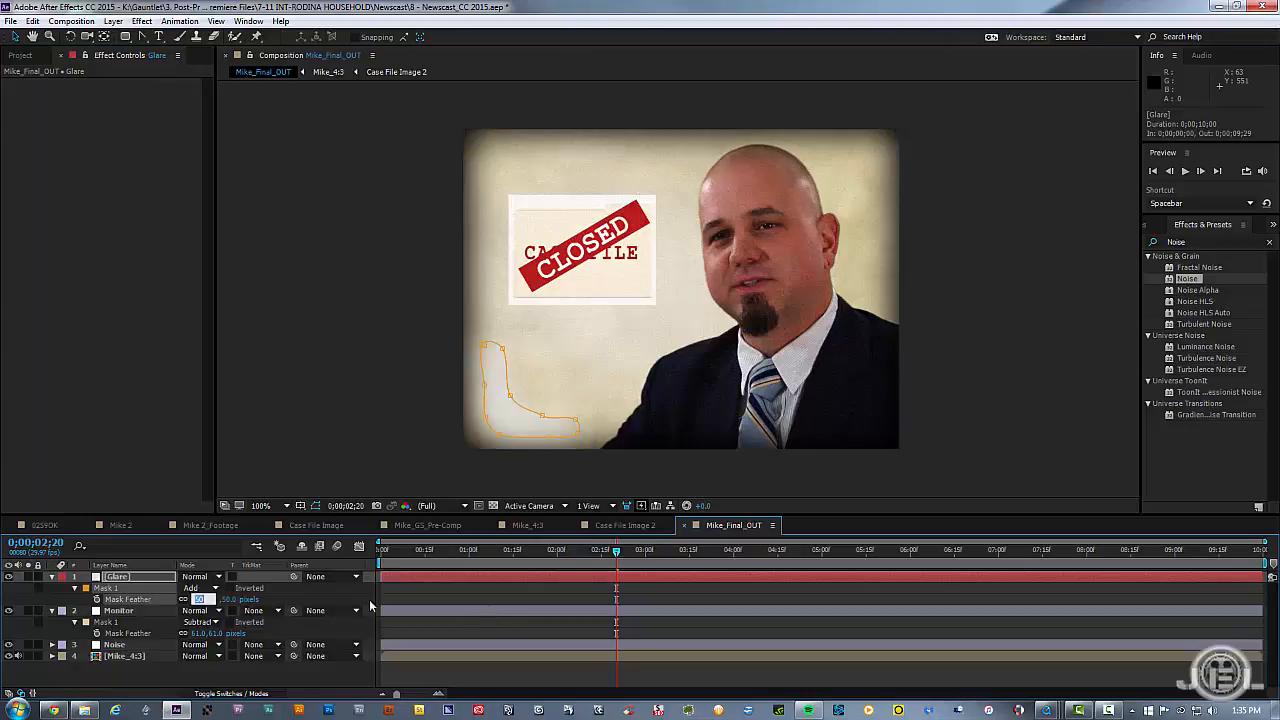
text(70)
key(Return)
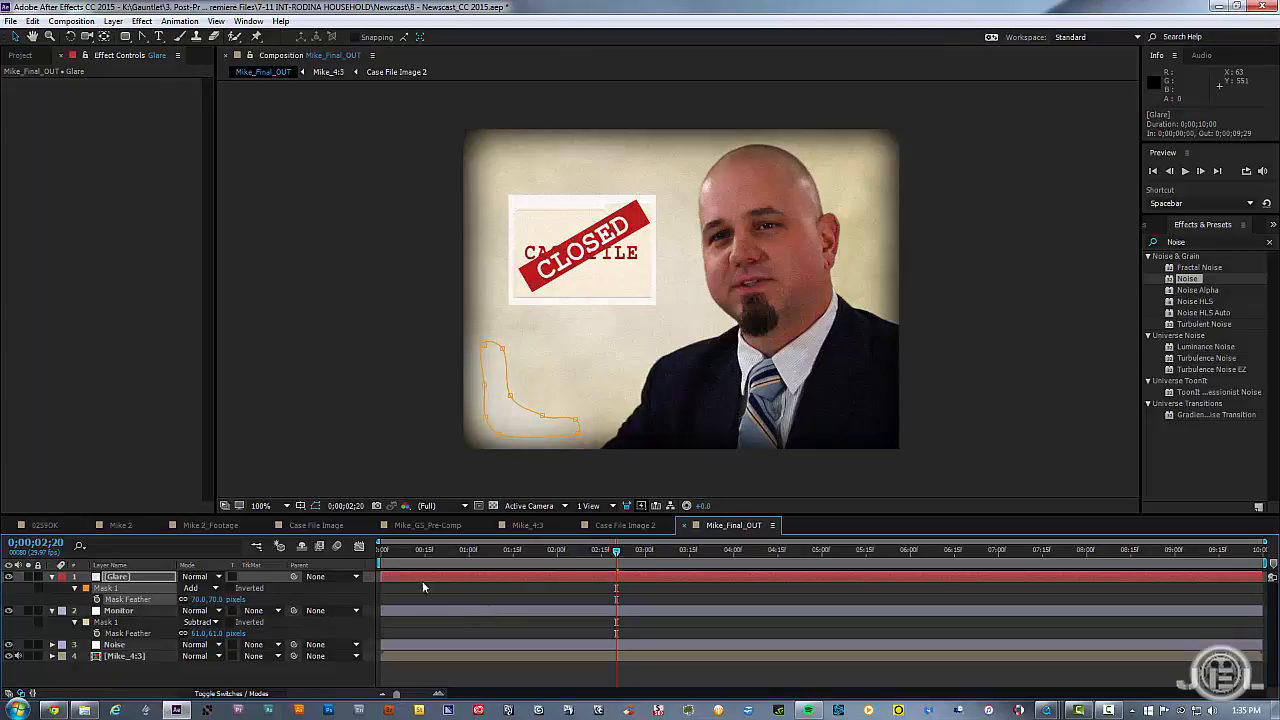
Lower the Glare layer's opacity to 25%, and raise it to 45%
click(139, 569)
key(t)
click(189, 588)
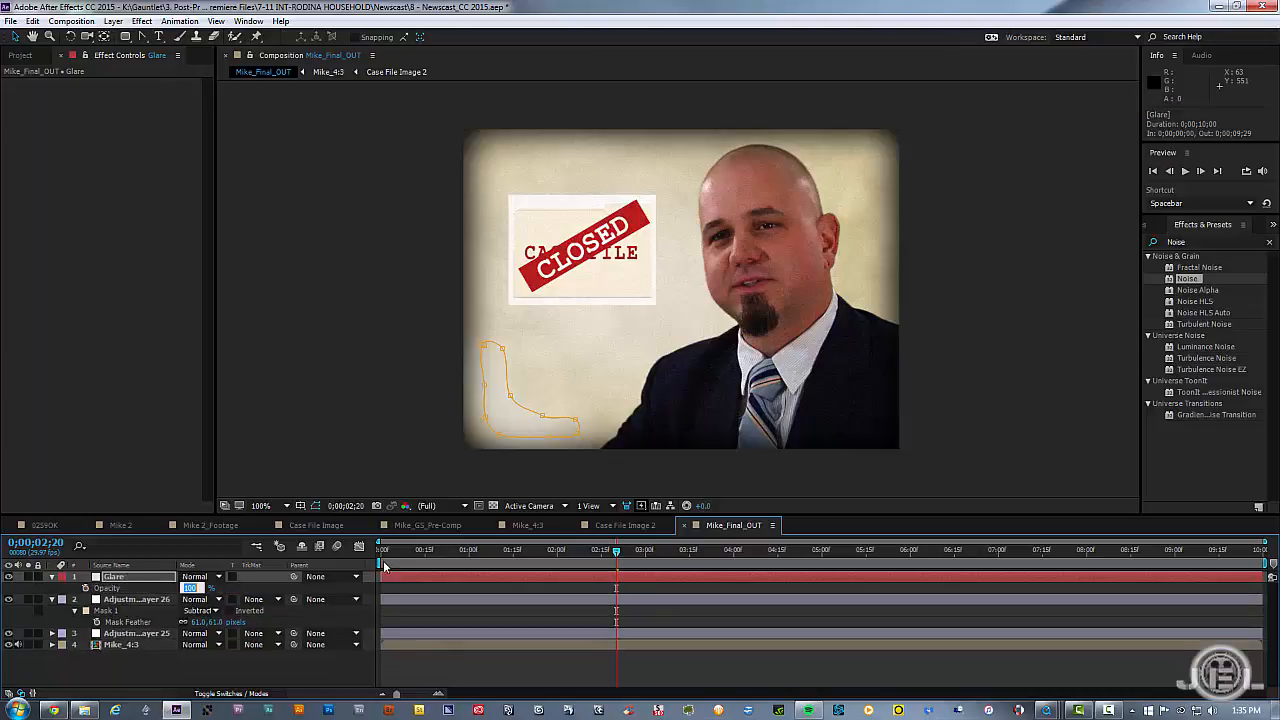
text(25)
key(Return)
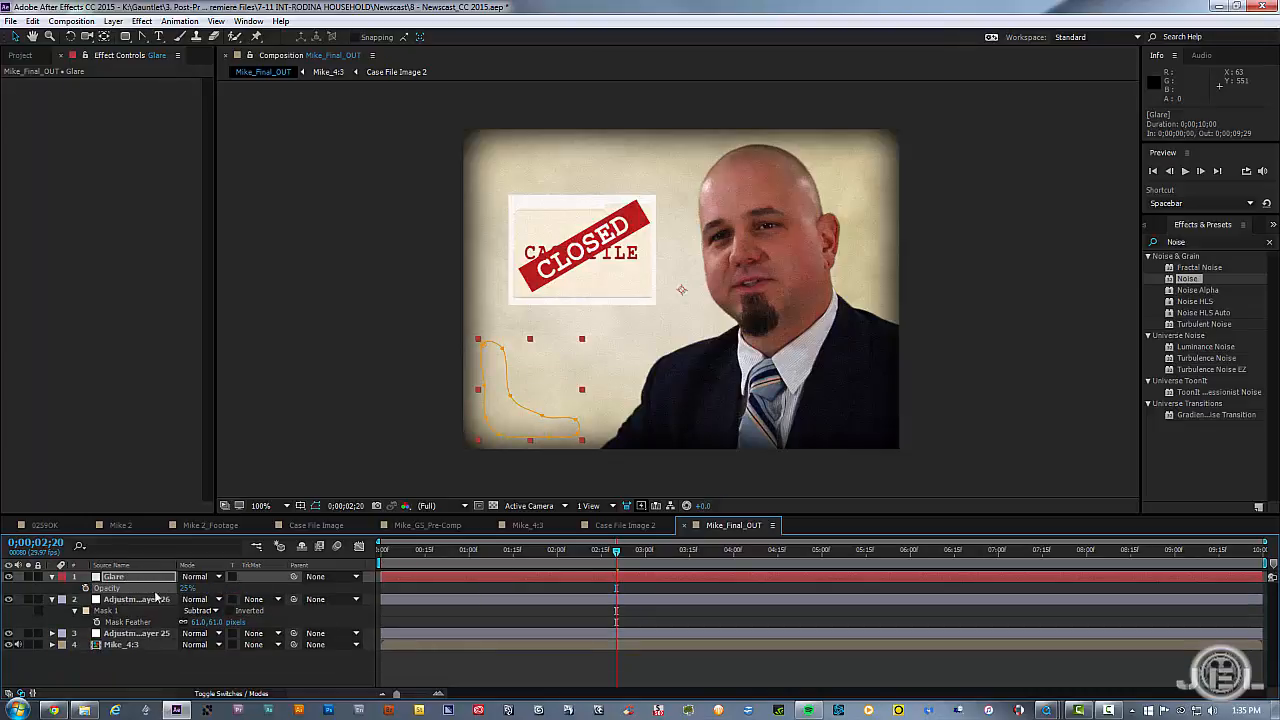
click(189, 588)
text(4)
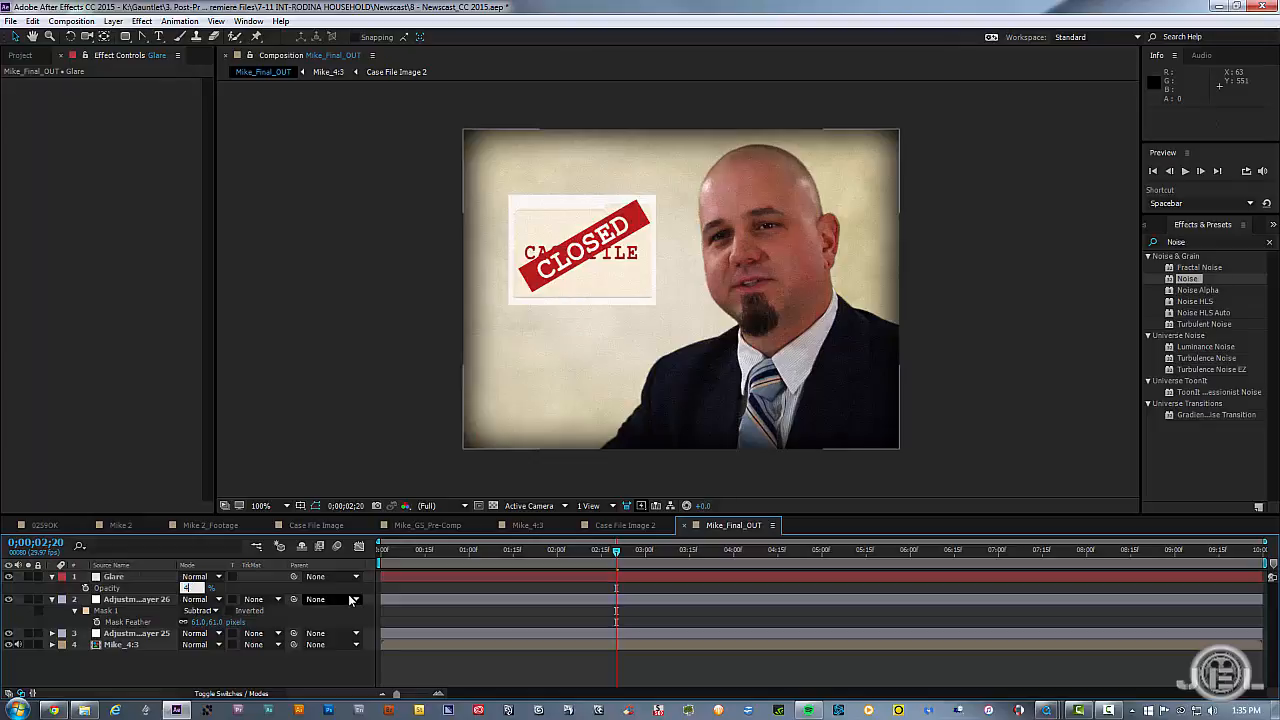
text(5)
key(Return)
click(501, 606)
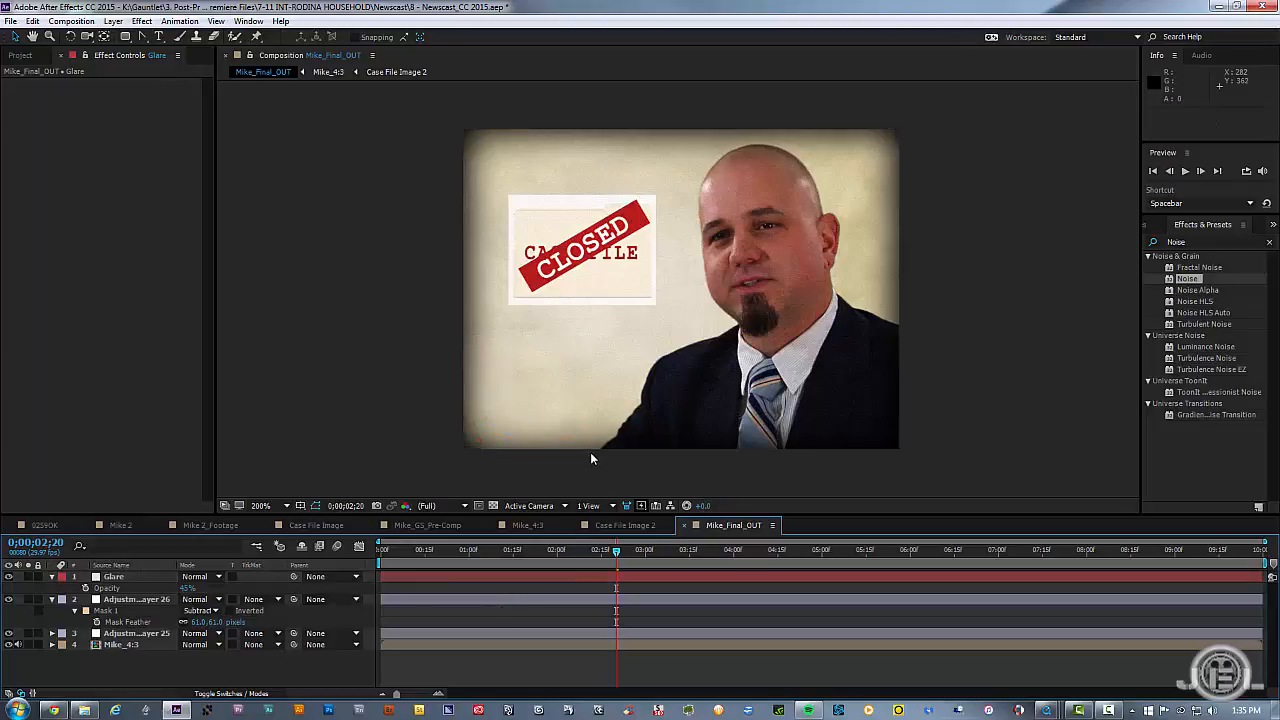
Set the Glare layer's opacity to 50% and review the glare in the lower-left corner against the whole frame
drag(584, 392, 720, 245)
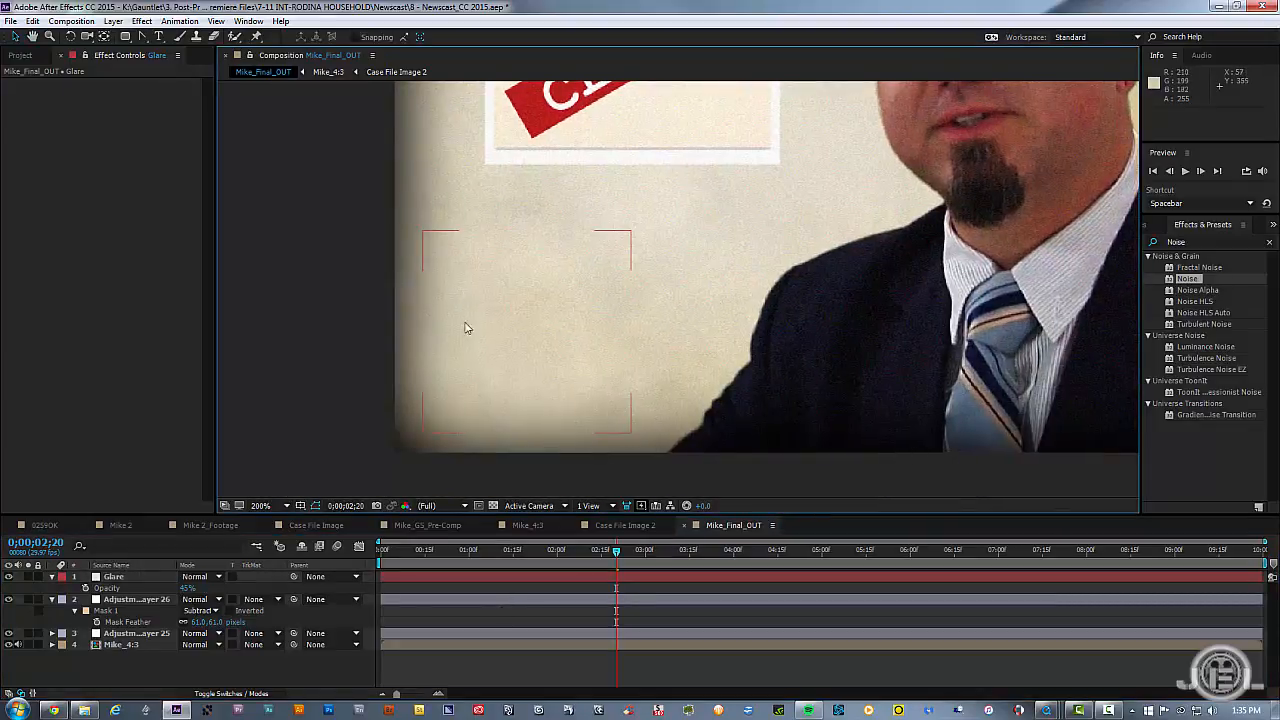
click(187, 587)
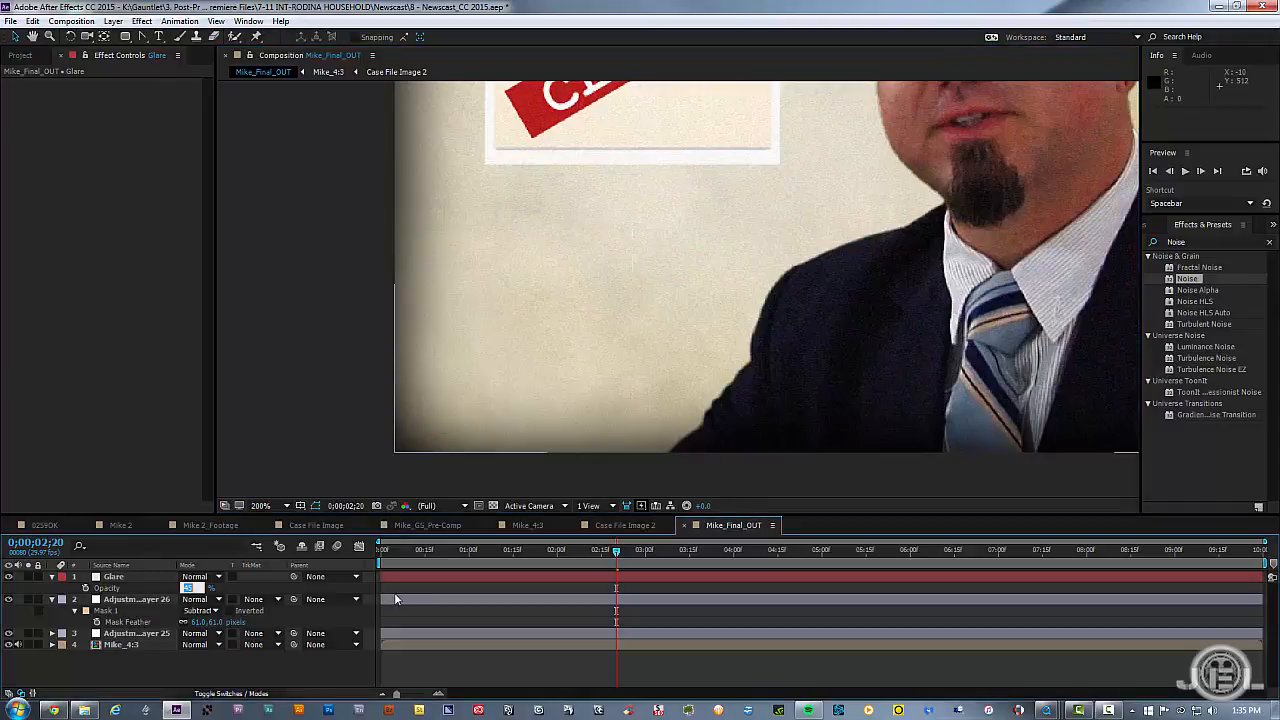
key(Return)
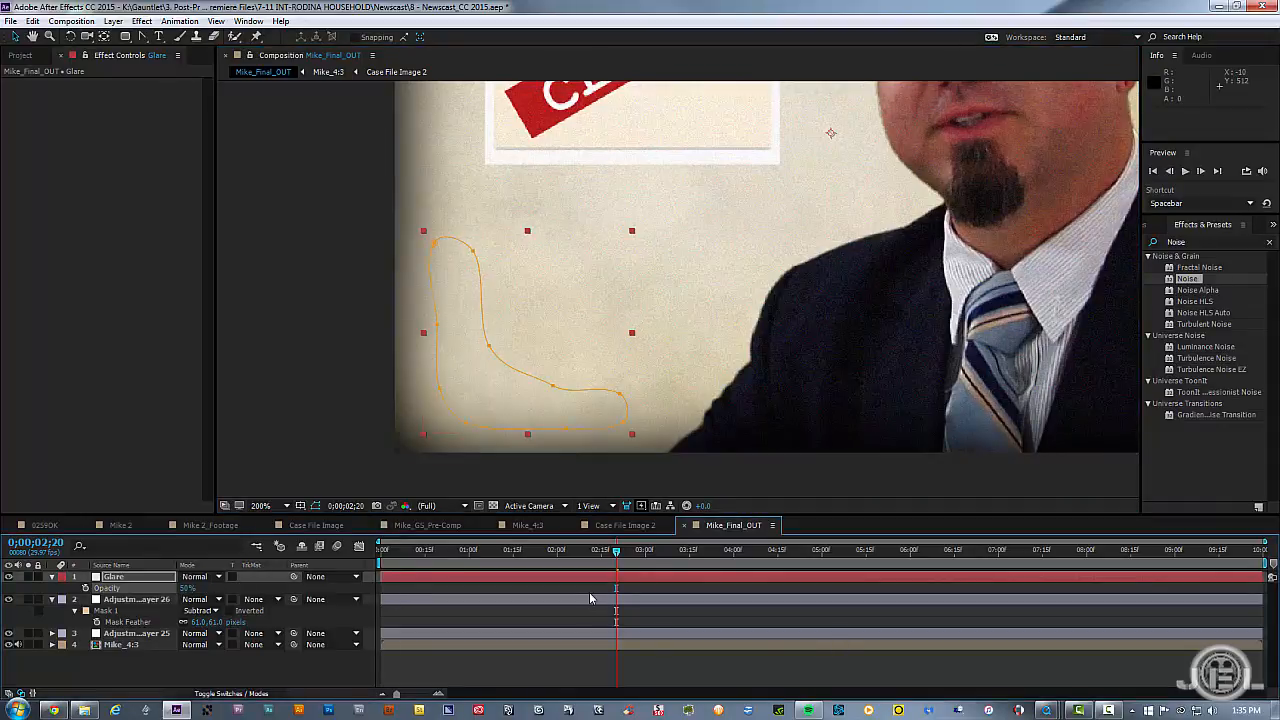
key(F2)
scroll(740, 180, down, 2)
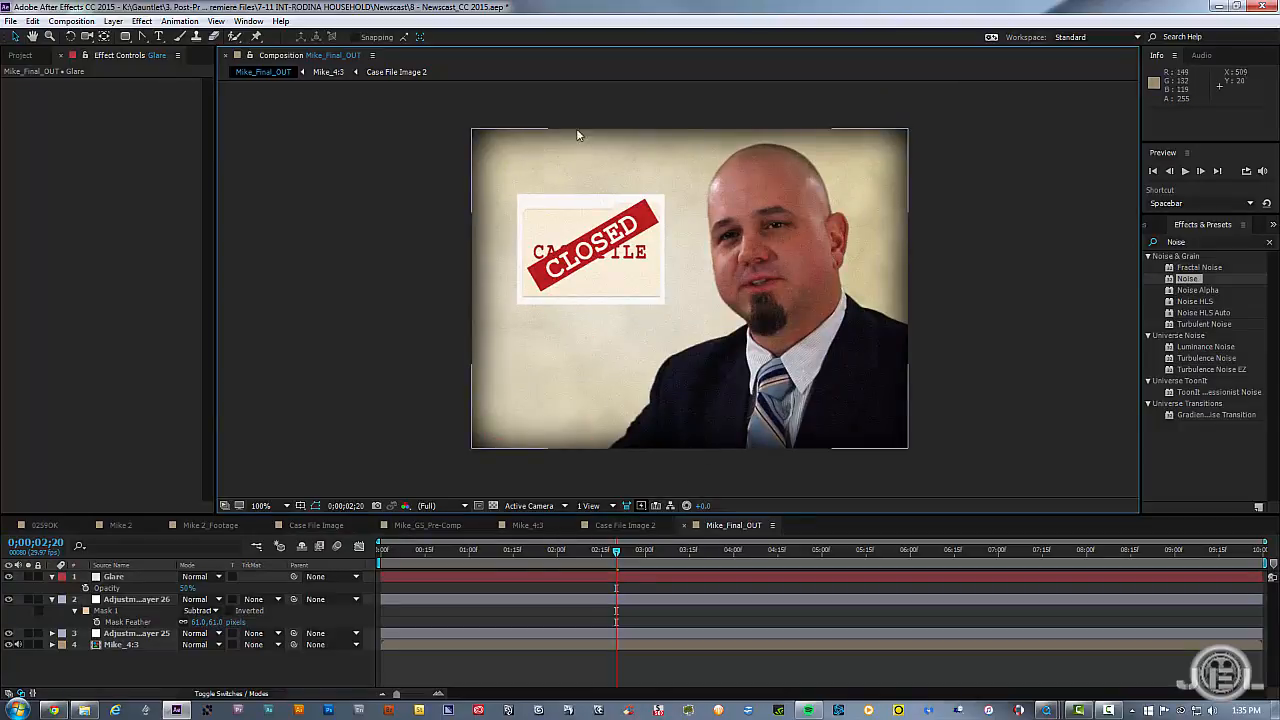
click(514, 409)
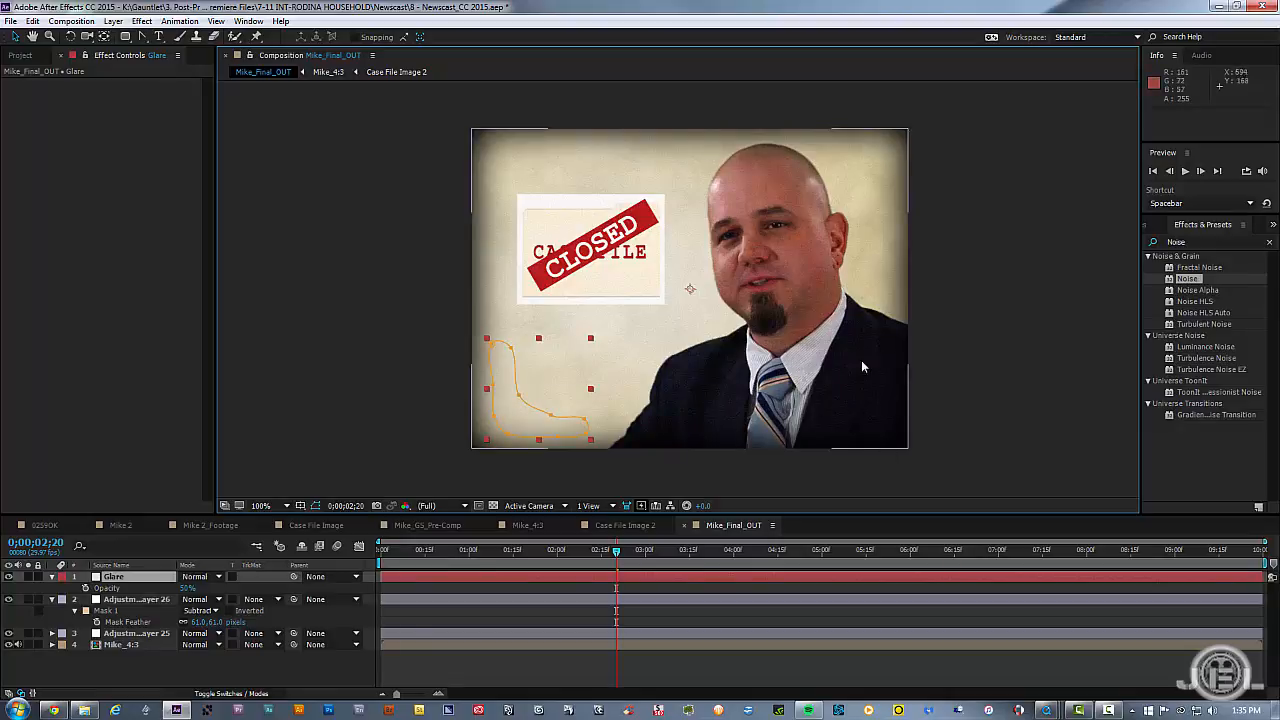
click(563, 587)
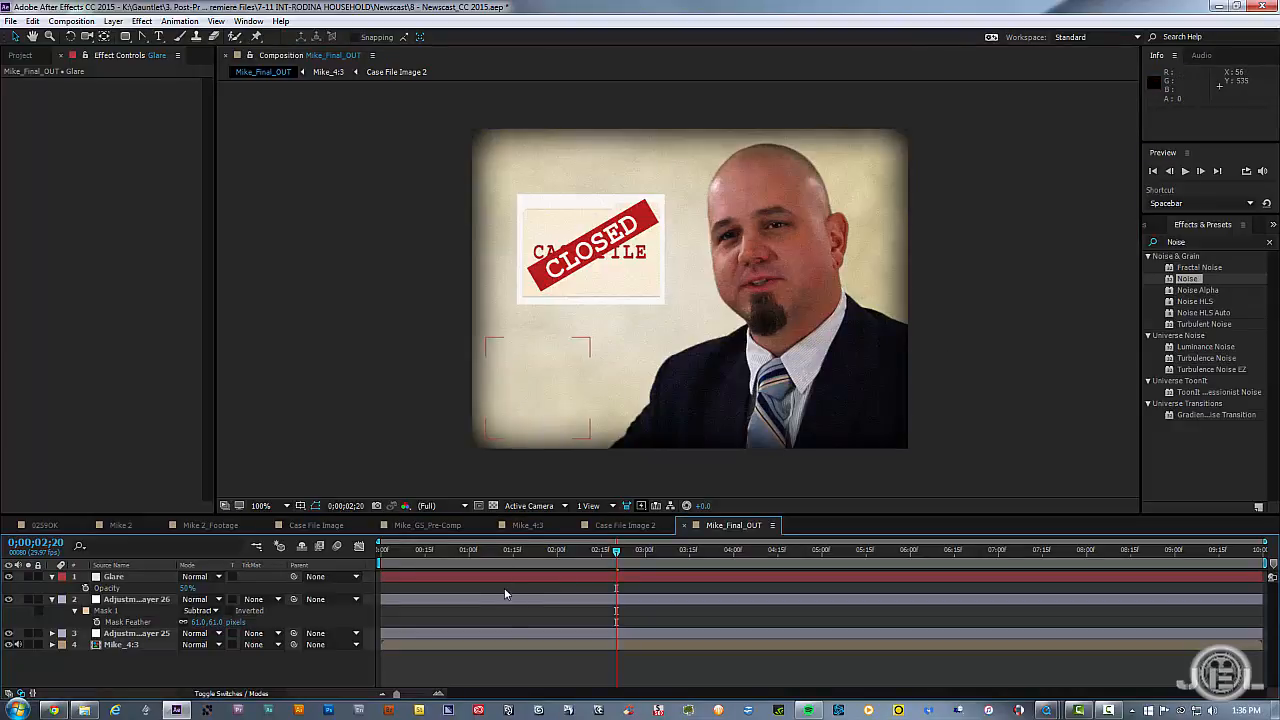
Create a new adjustment layer above Glare and rename it Blinds
right_click(461, 663)
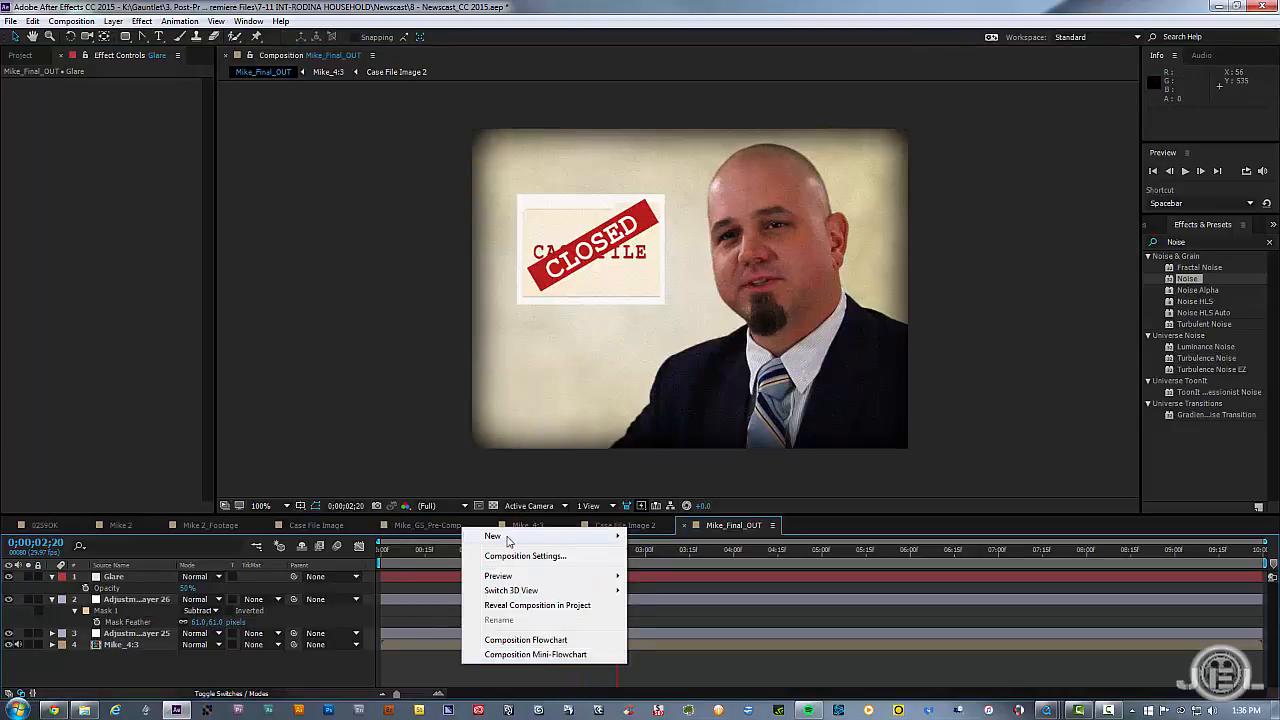
mouse_move(508, 541)
click(690, 645)
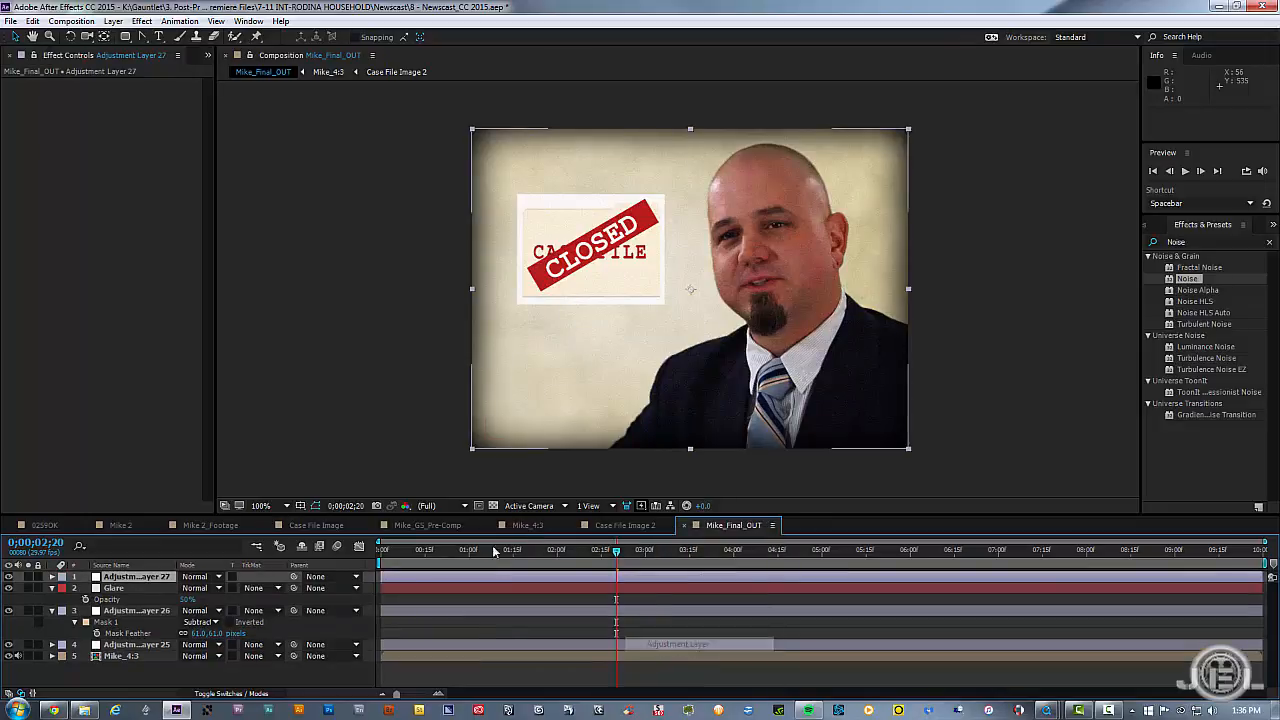
key(Return)
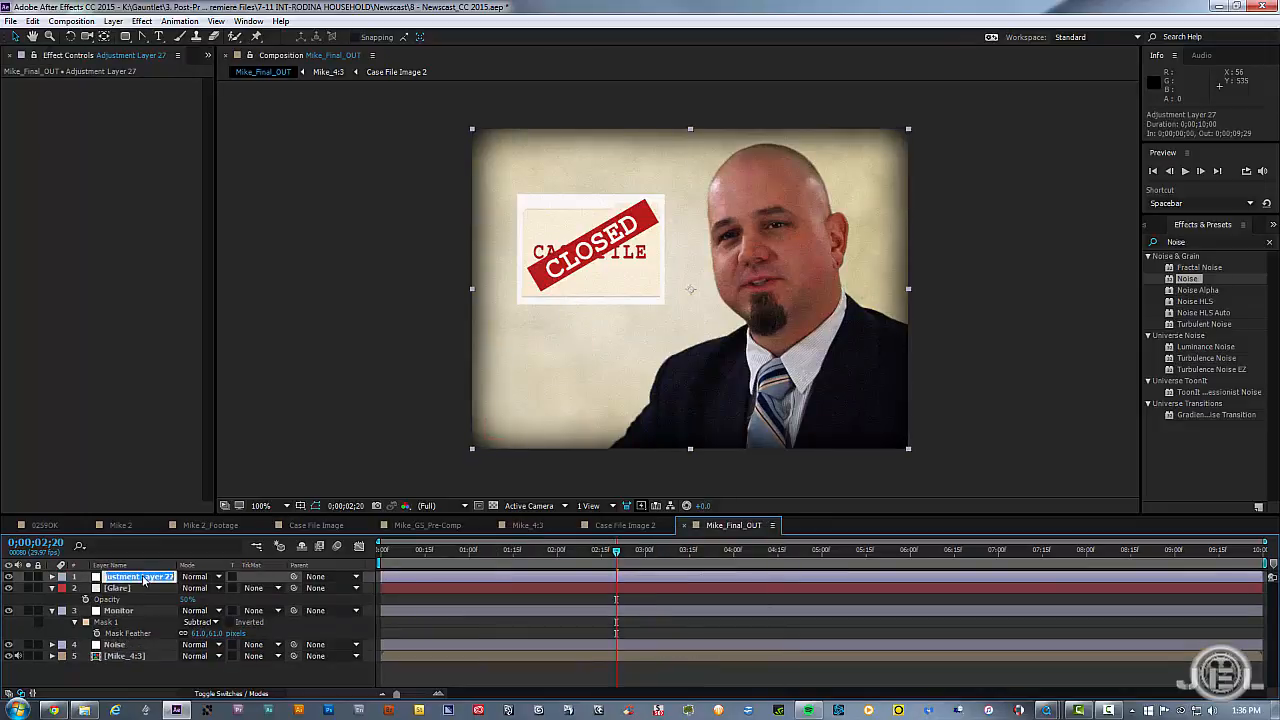
text(Blinds)
key(Return)
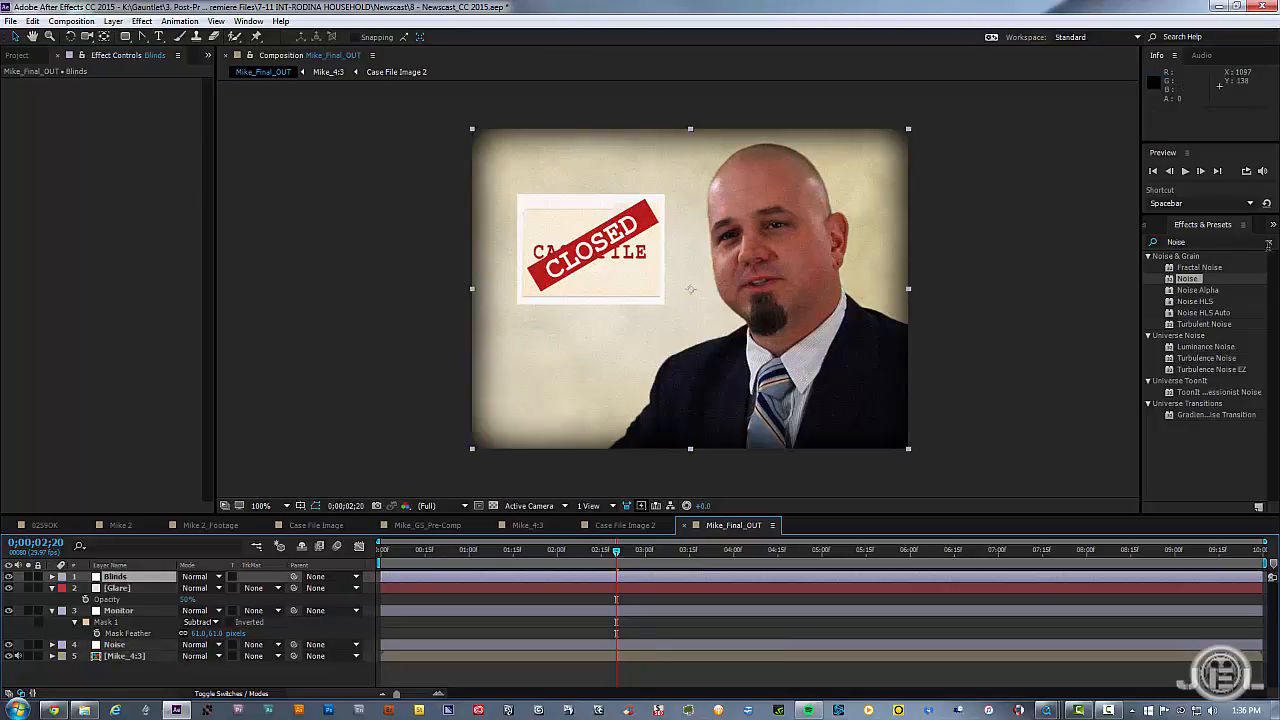
Search the effects for Venetian and apply the Venetian Blinds preset from Transitions - Wipes to the Blinds layer
click(1268, 243)
text(Vene)
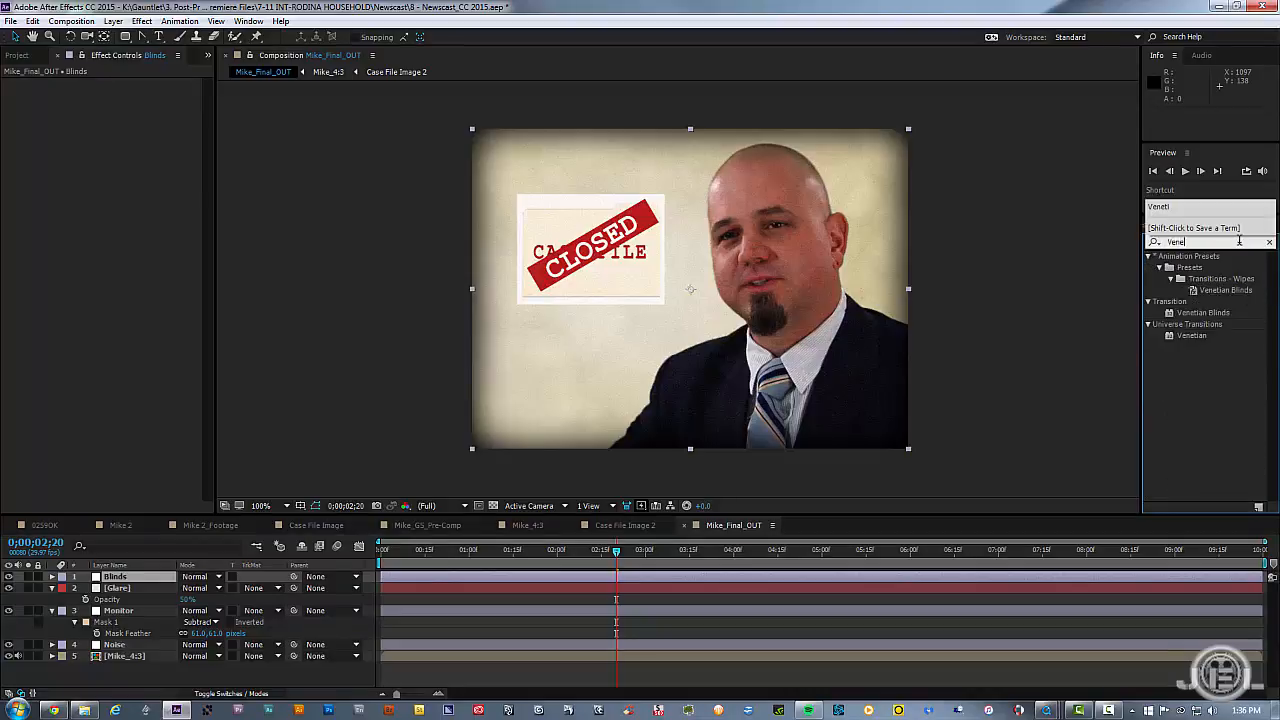
text(tian)
drag(1219, 290, 706, 578)
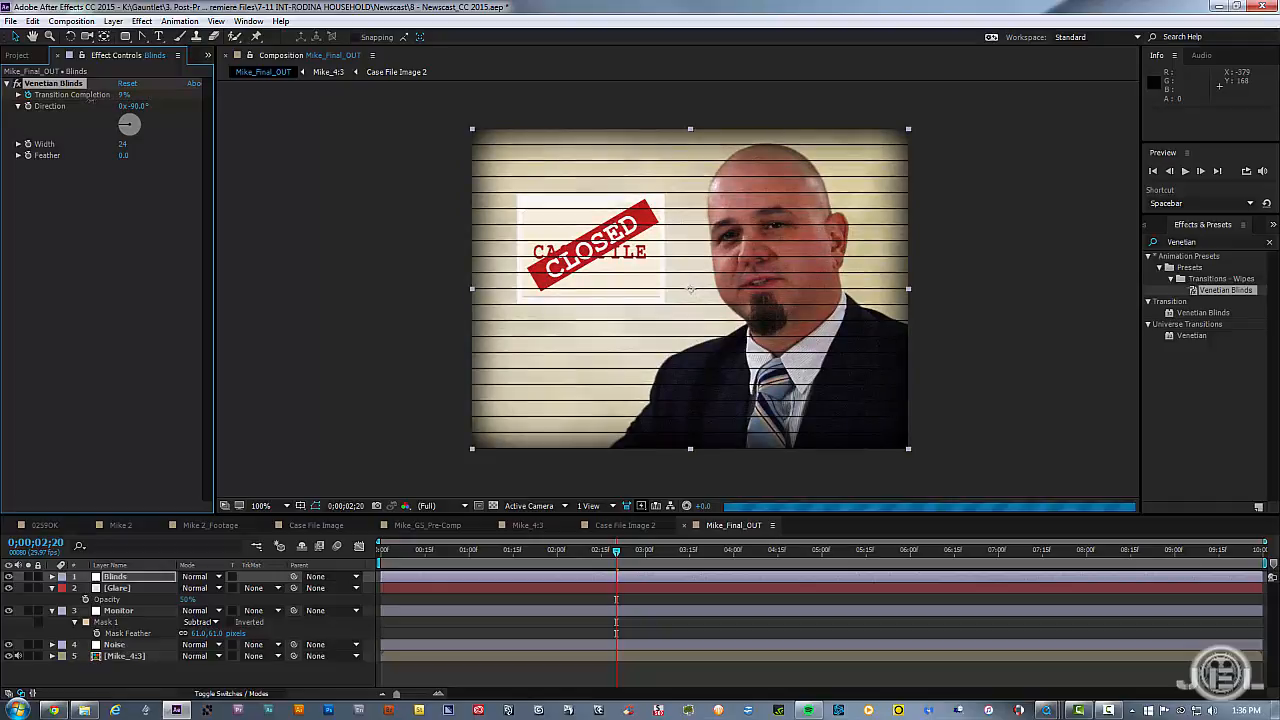
Set the Venetian Blinds transition completion to 25% and the width to 12
click(125, 94)
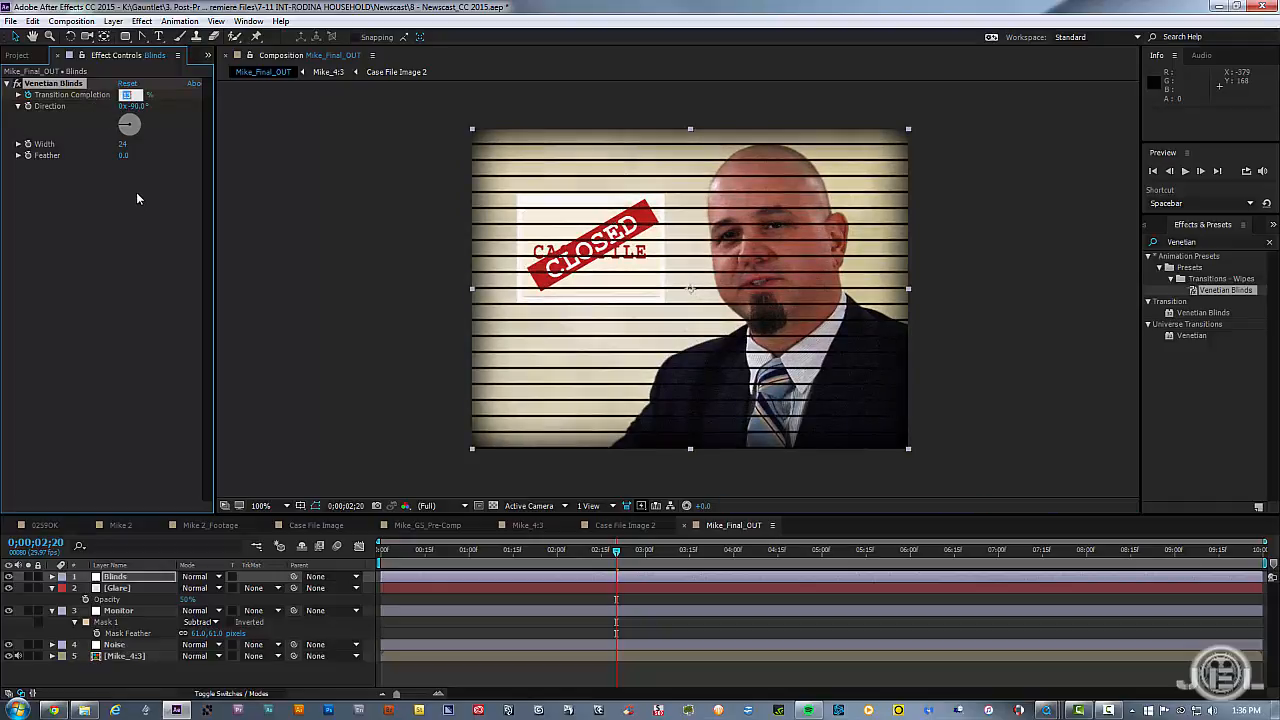
text(25)
key(Return)
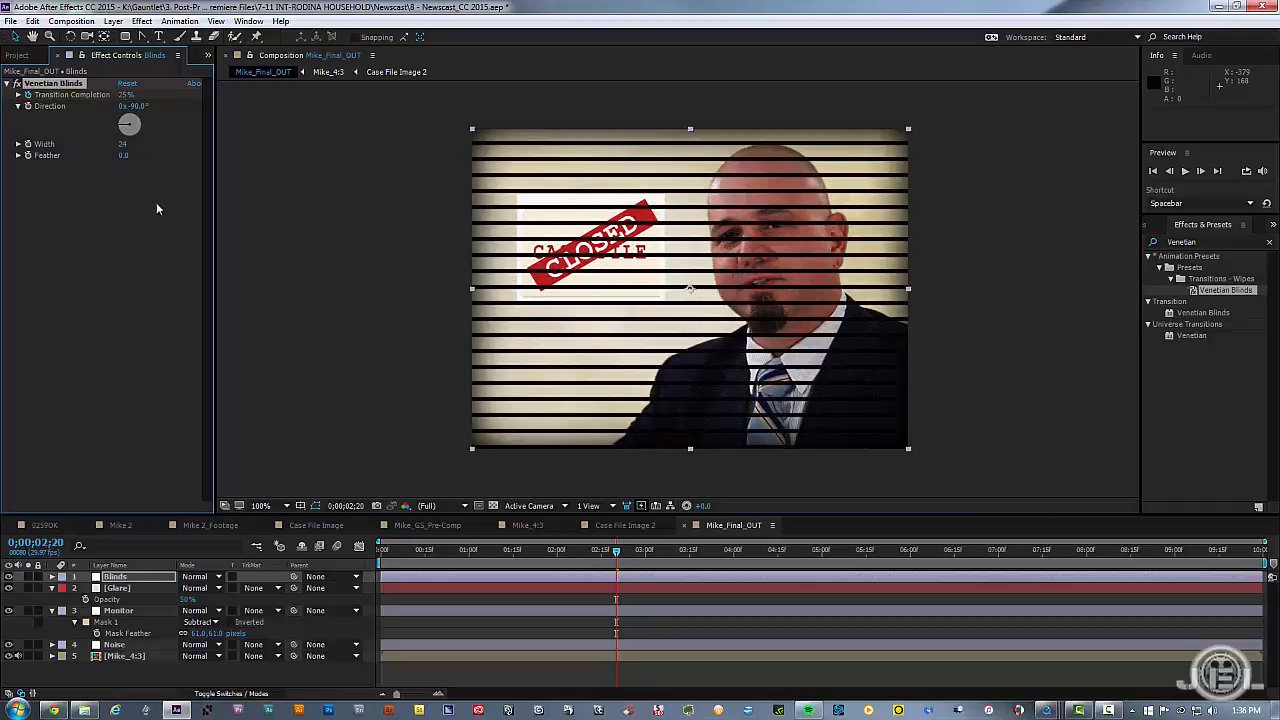
click(123, 146)
text(10)
key(Return)
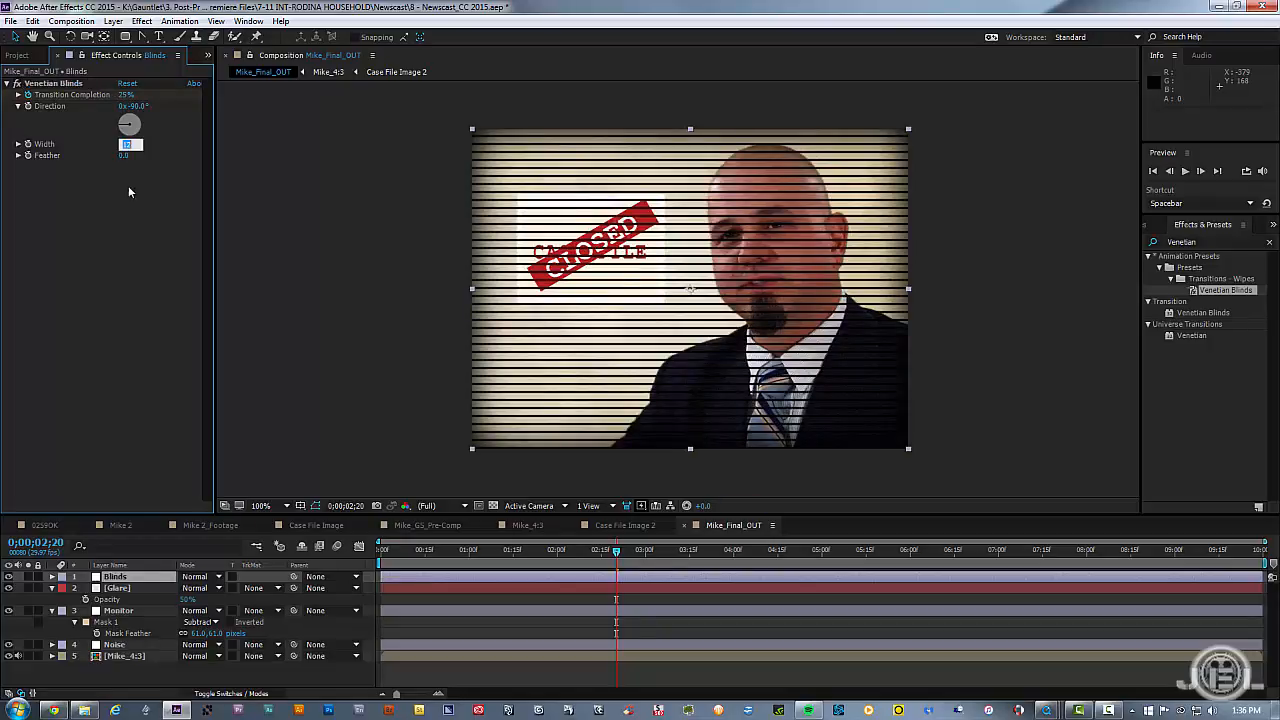
Soften the Venetian Blinds with a feather of 8 after trying 10, and set the transition completion to 20%
key(Tab)
text(10)
key(Return)
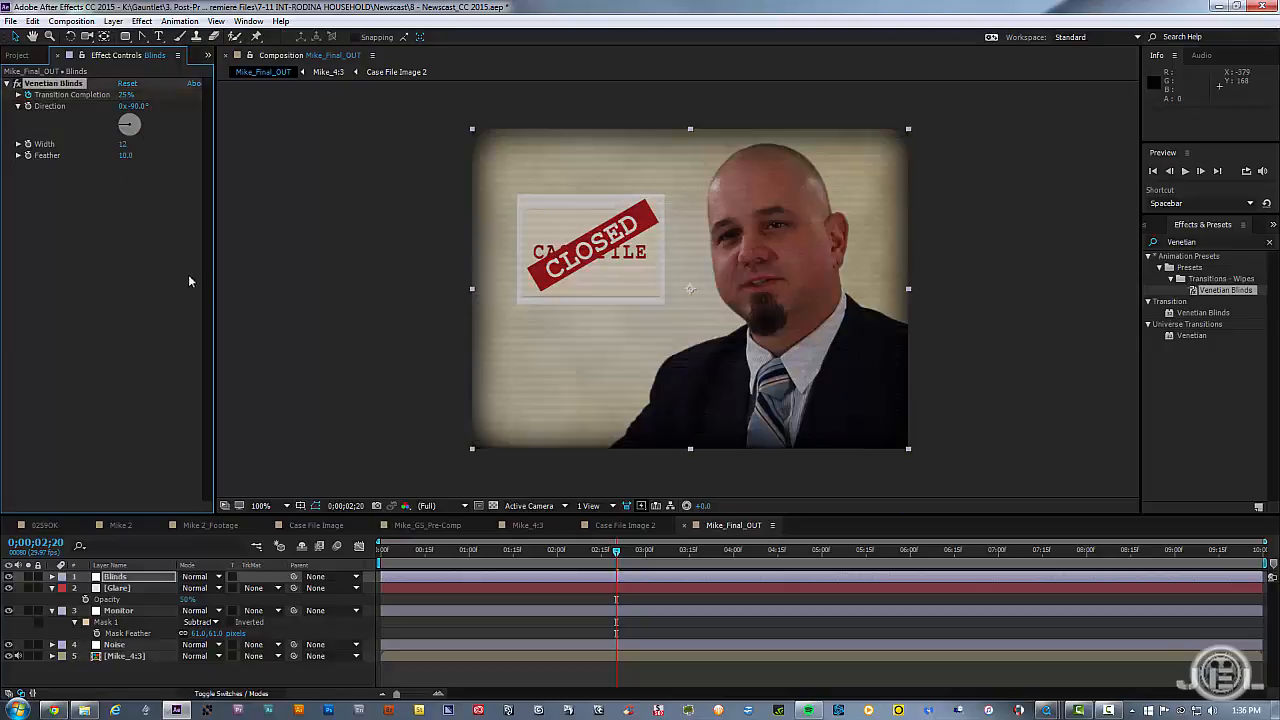
click(123, 155)
text(8)
key(Return)
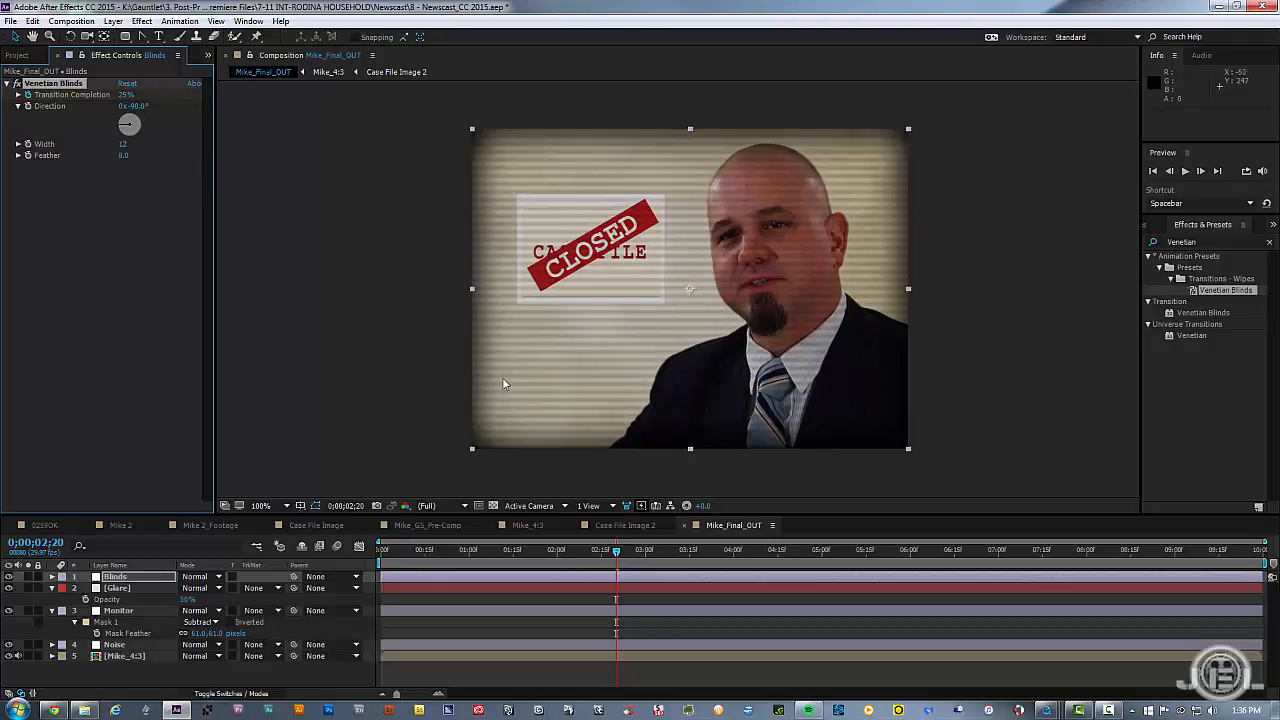
click(124, 95)
text(20)
key(Return)
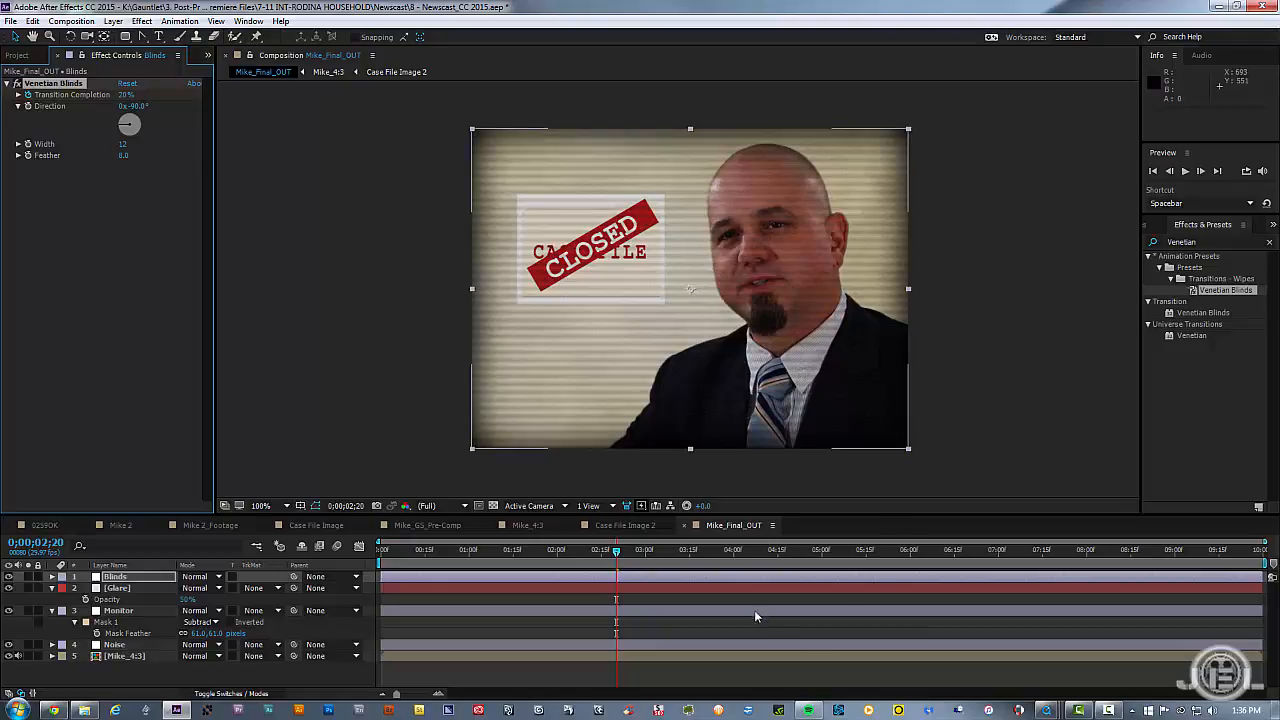
Move the Blinds layer below Noise, directly above Mike_4:3, and set its opacity to 70%
click(456, 588)
drag(117, 578, 120, 628)
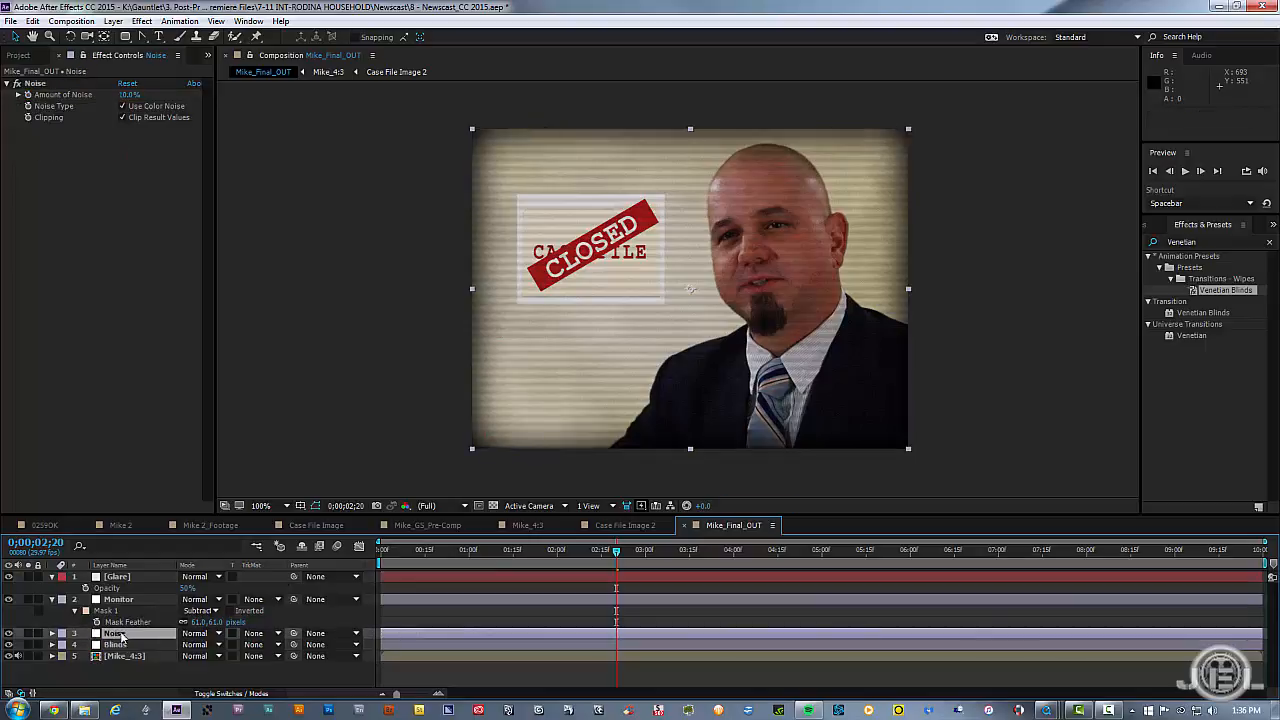
click(112, 644)
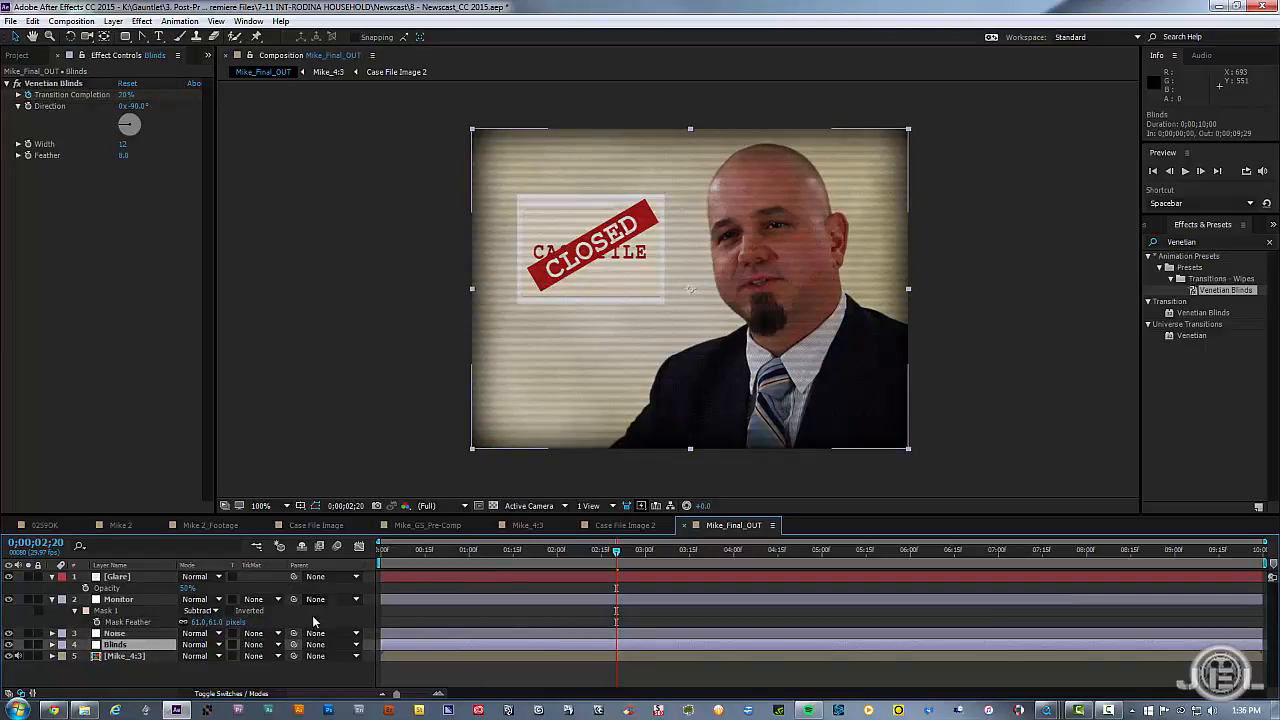
key(t)
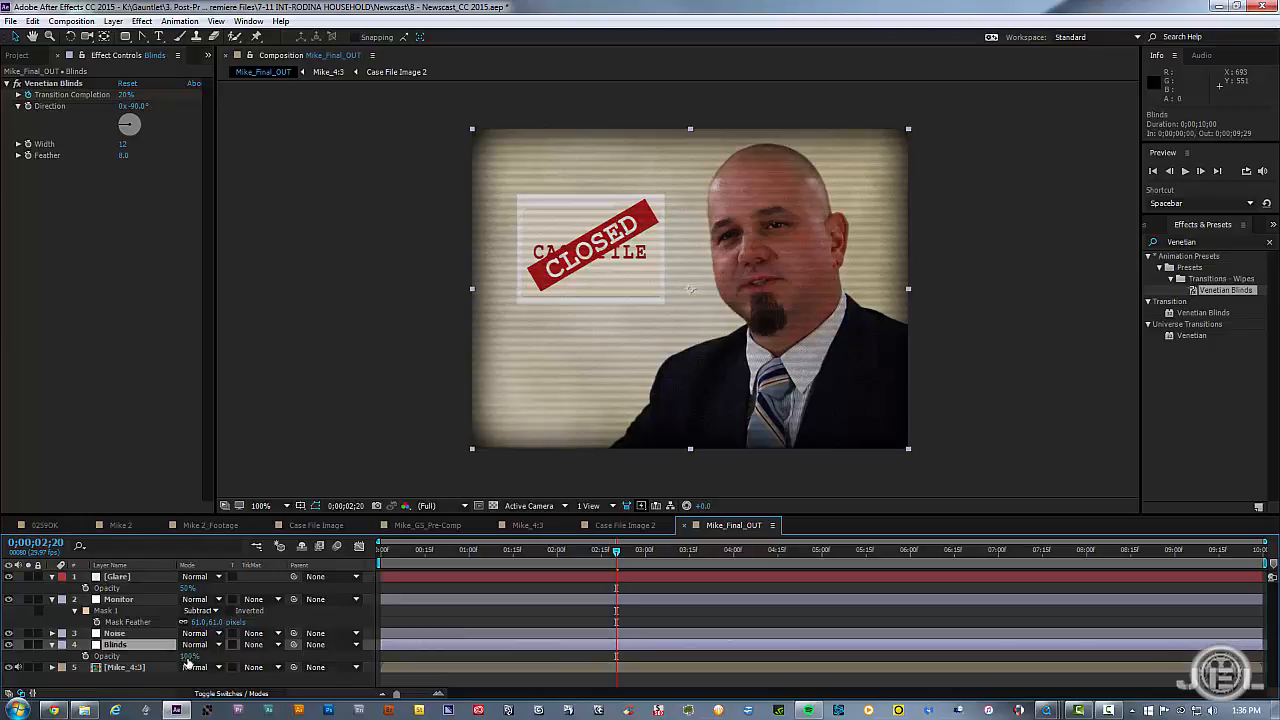
click(187, 657)
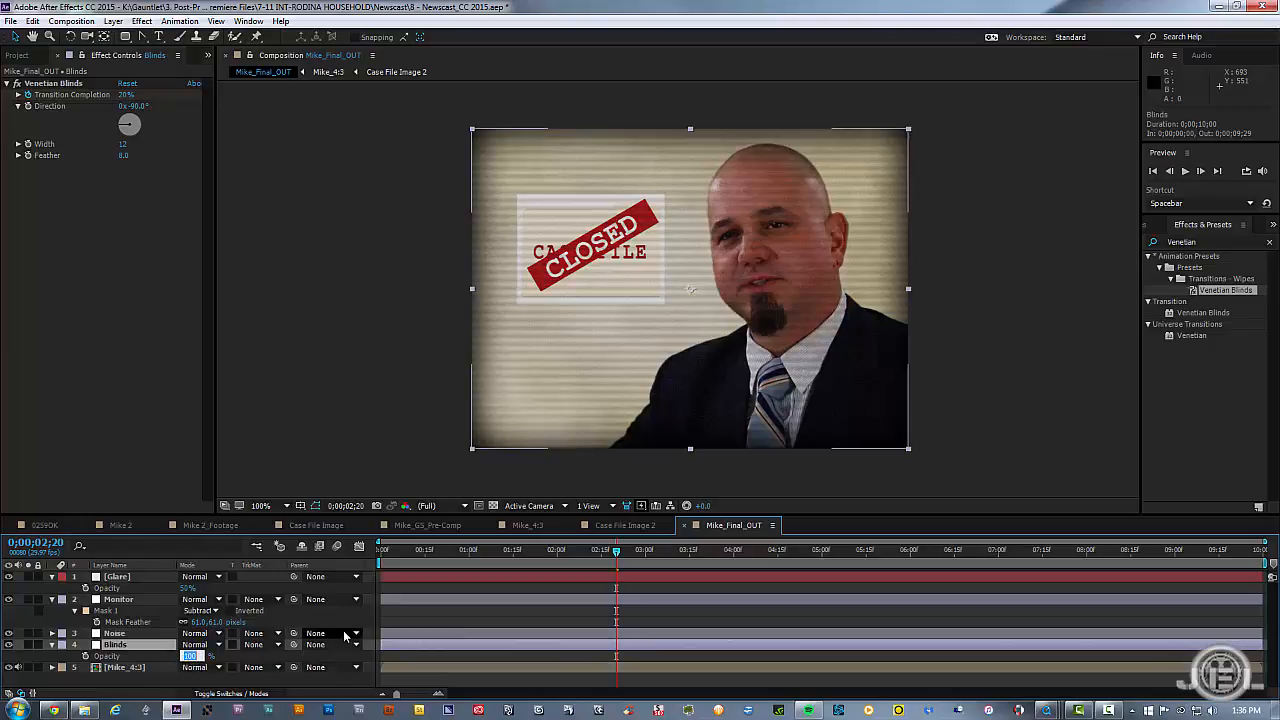
key(Return)
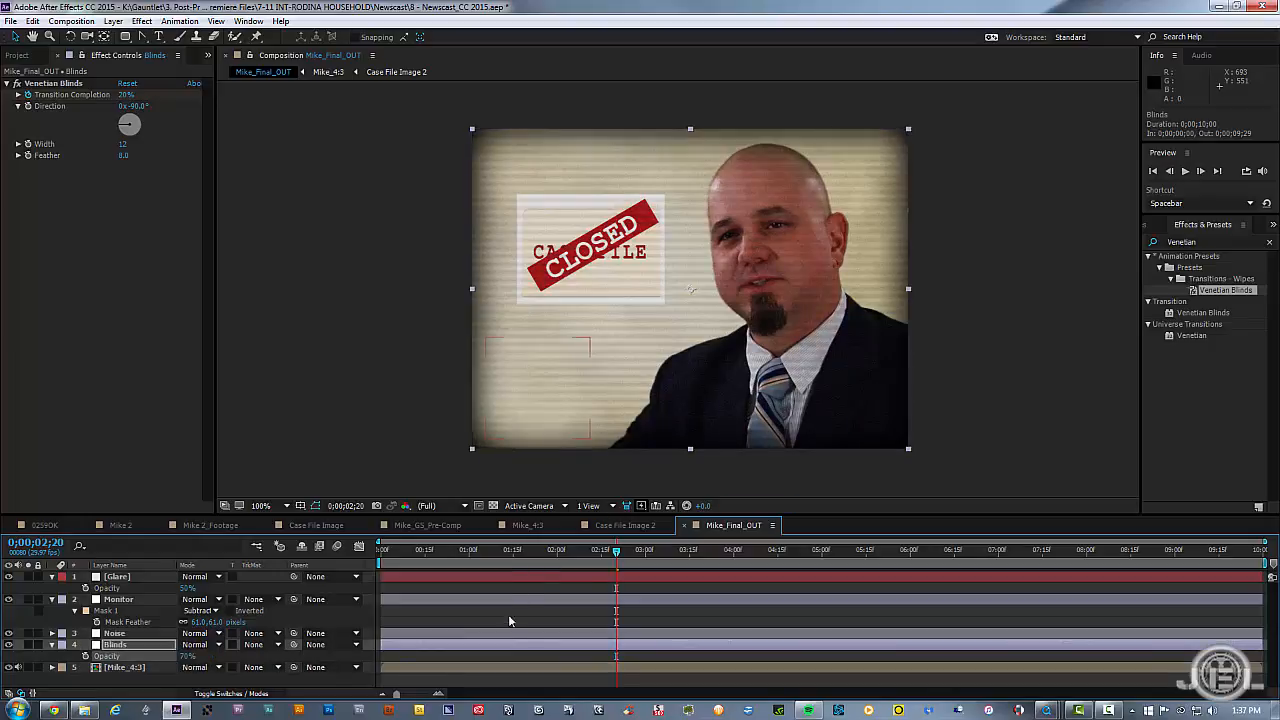
click(509, 621)
Preview the composition from its first frame and inspect the transition completion keyframes on the Blinds layer
drag(616, 553, 857, 595)
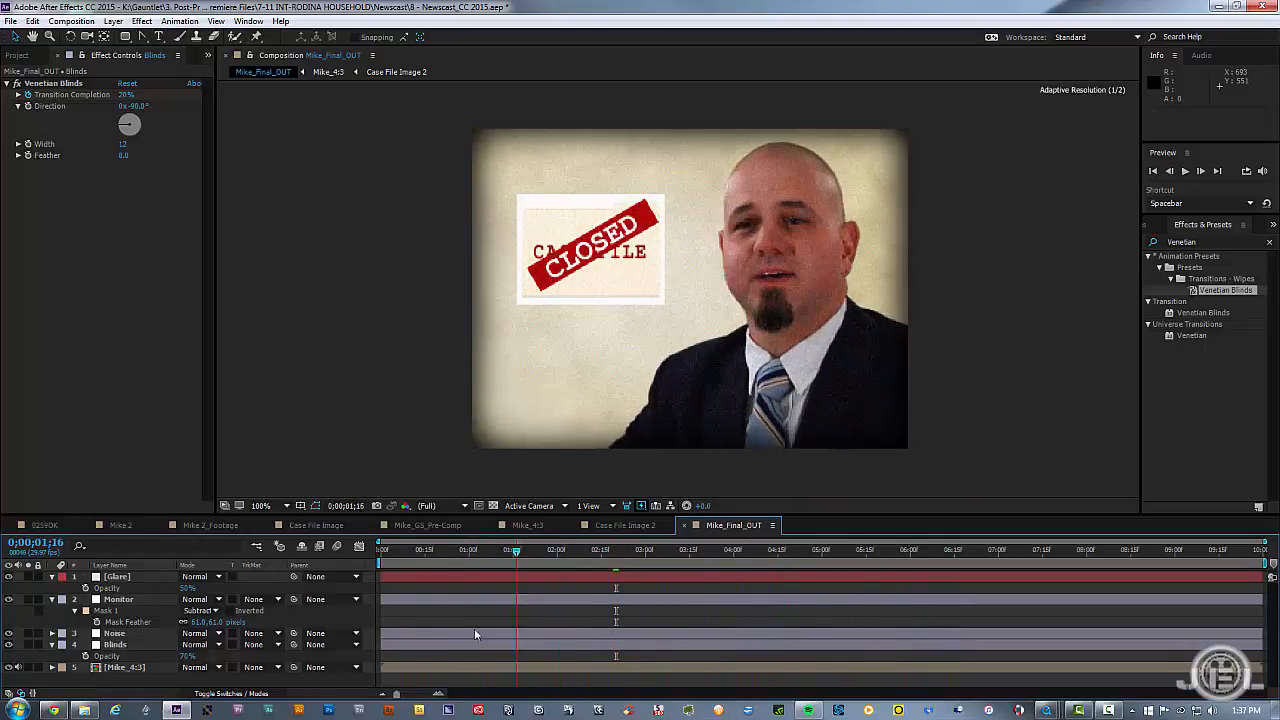
key(space)
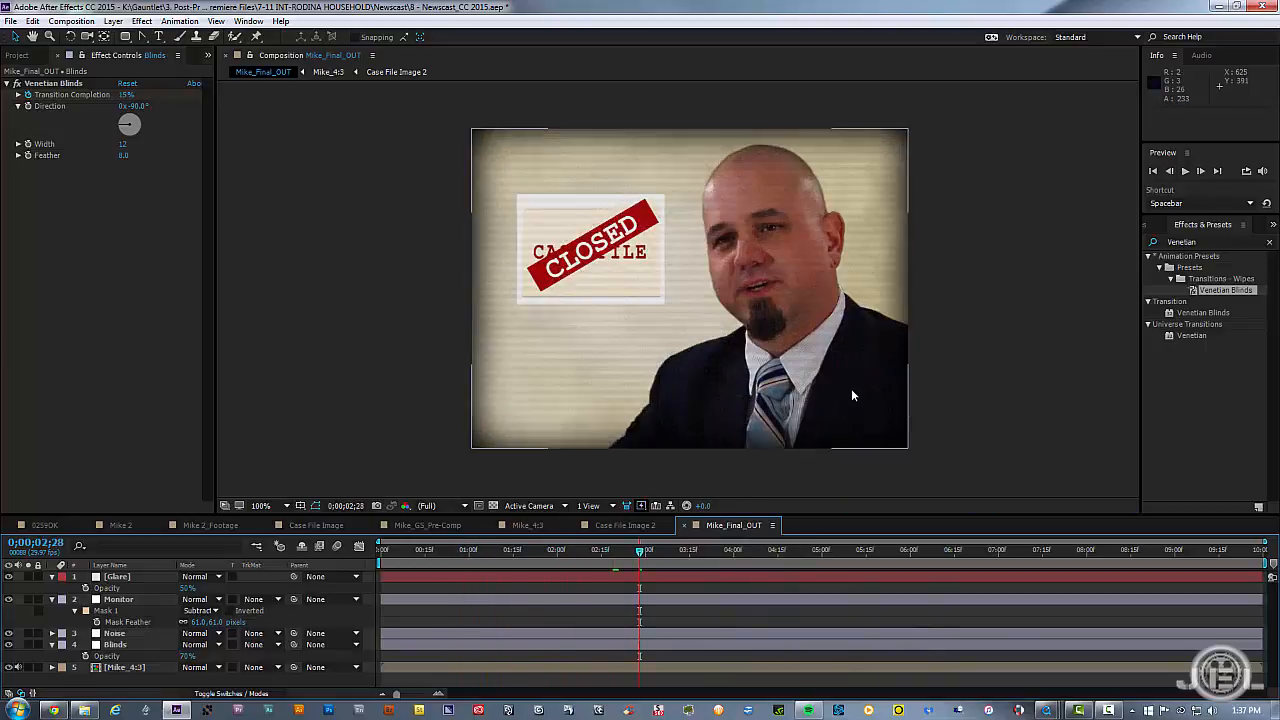
drag(426, 552, 378, 562)
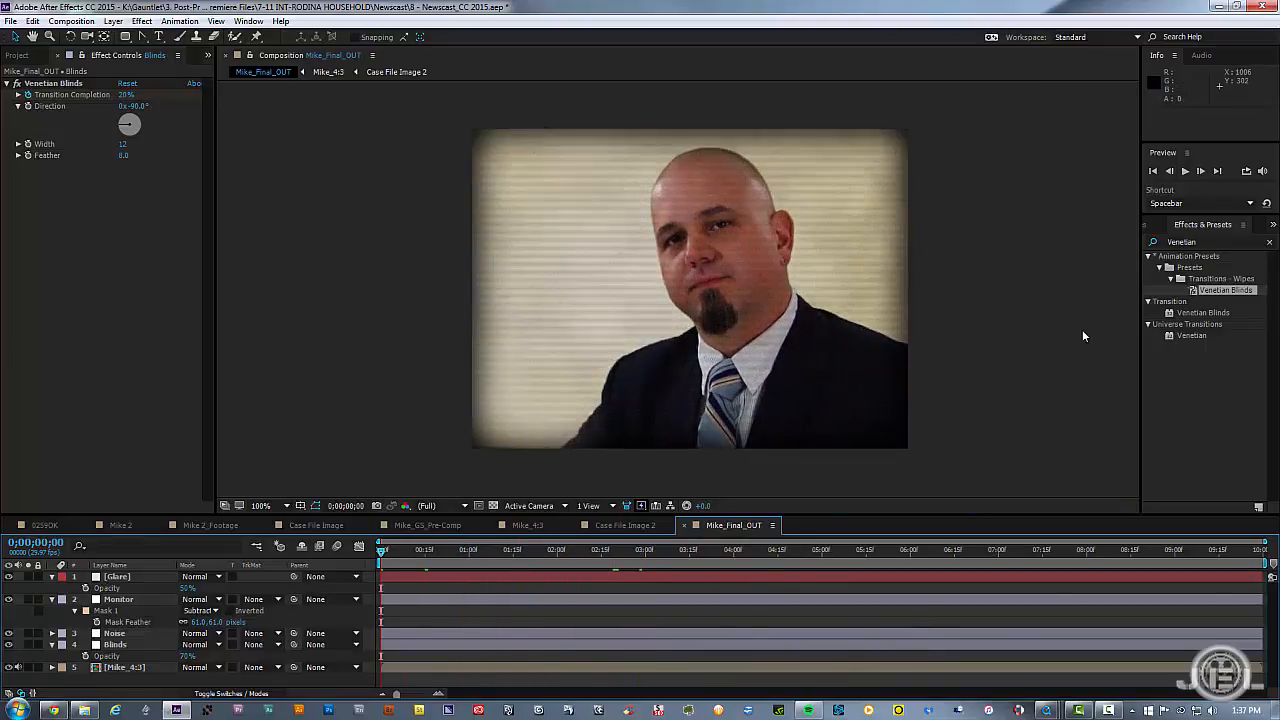
key(space)
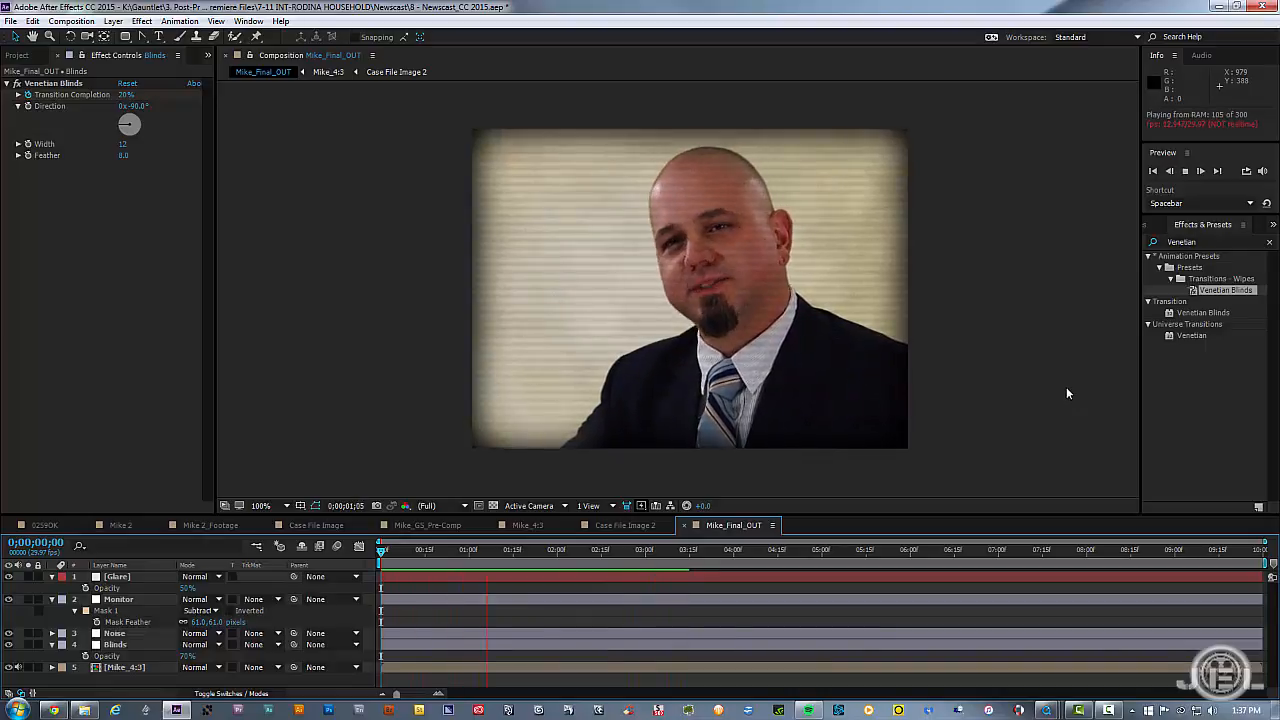
key(space)
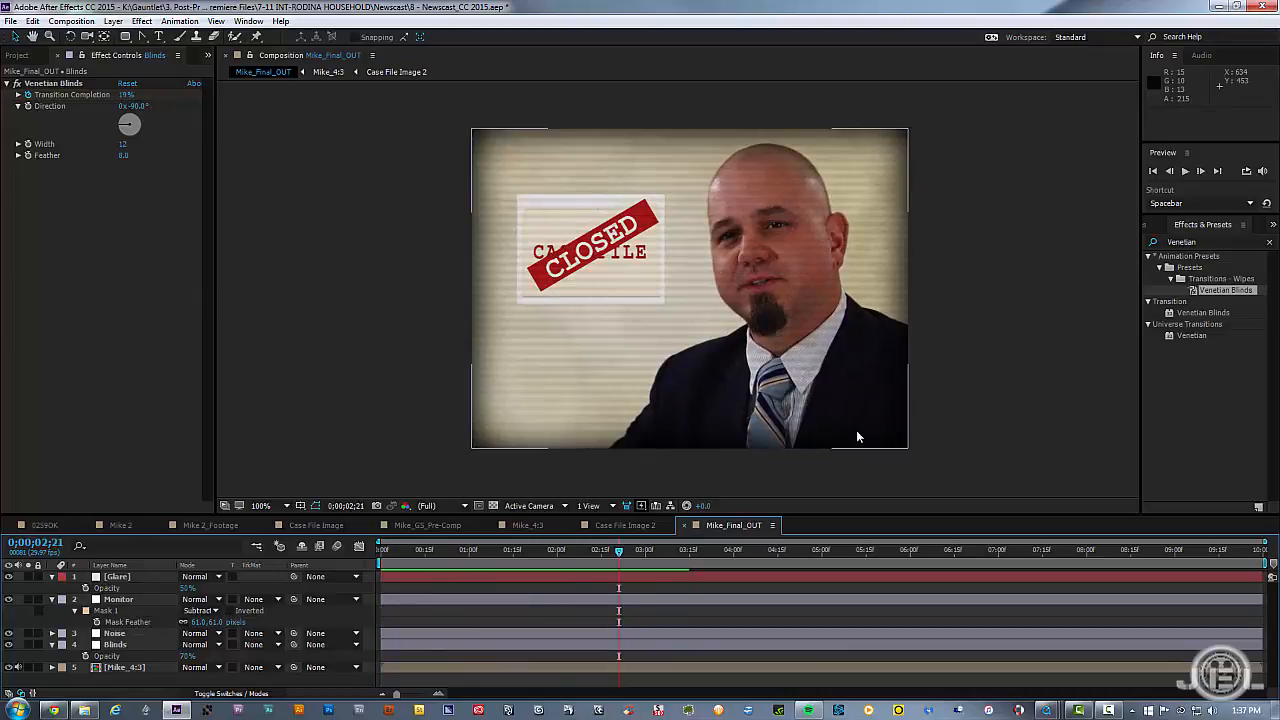
key(u)
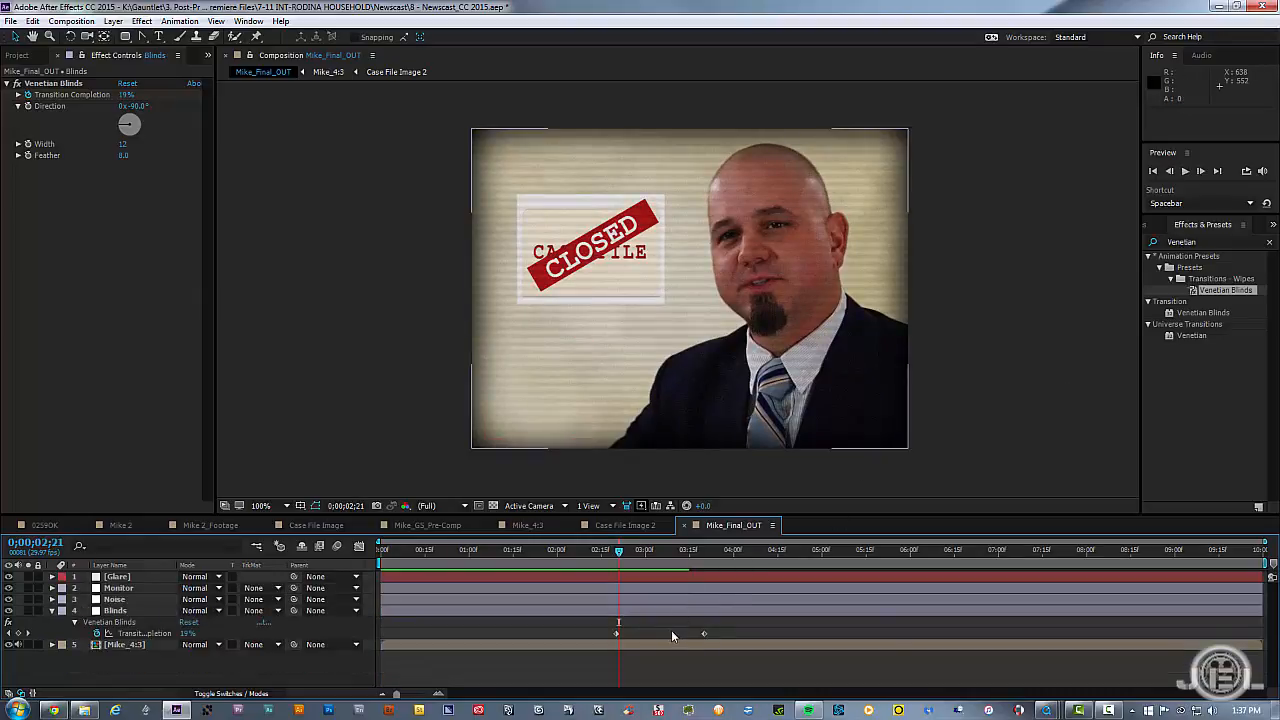
key(u)
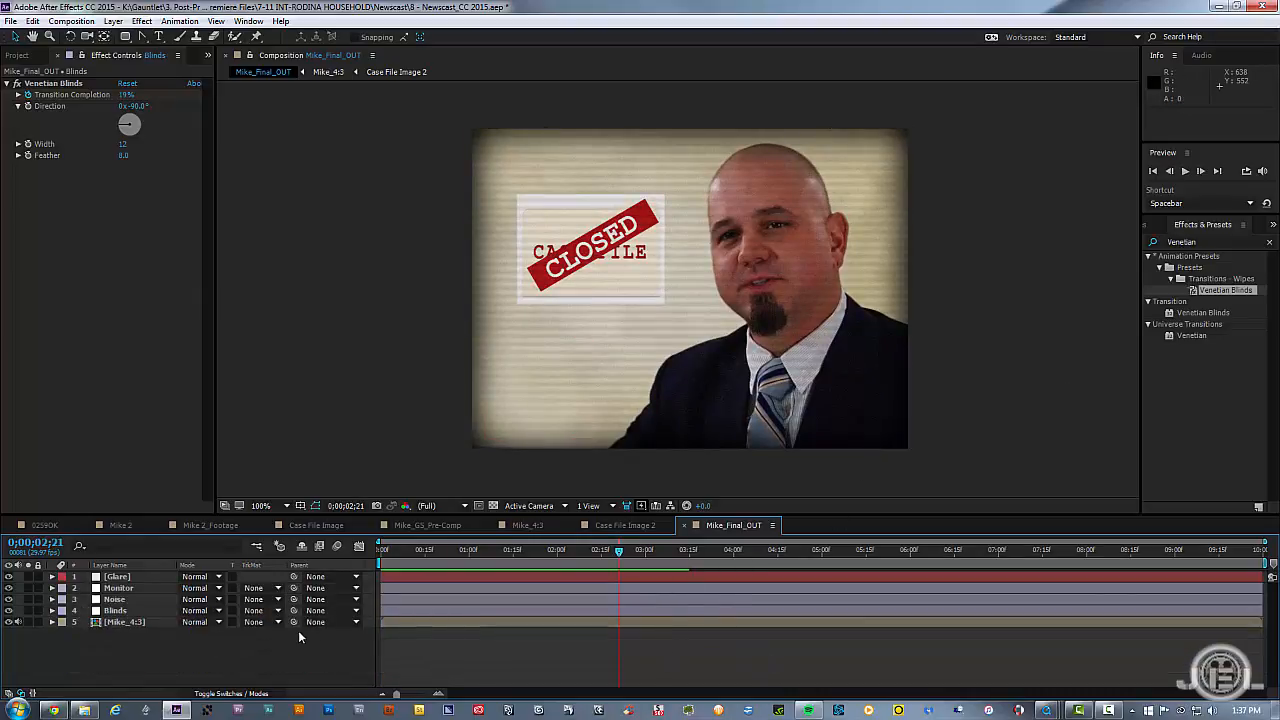
Create a new adjustment layer above Glare and rename it CC
right_click(272, 645)
mouse_move(410, 518)
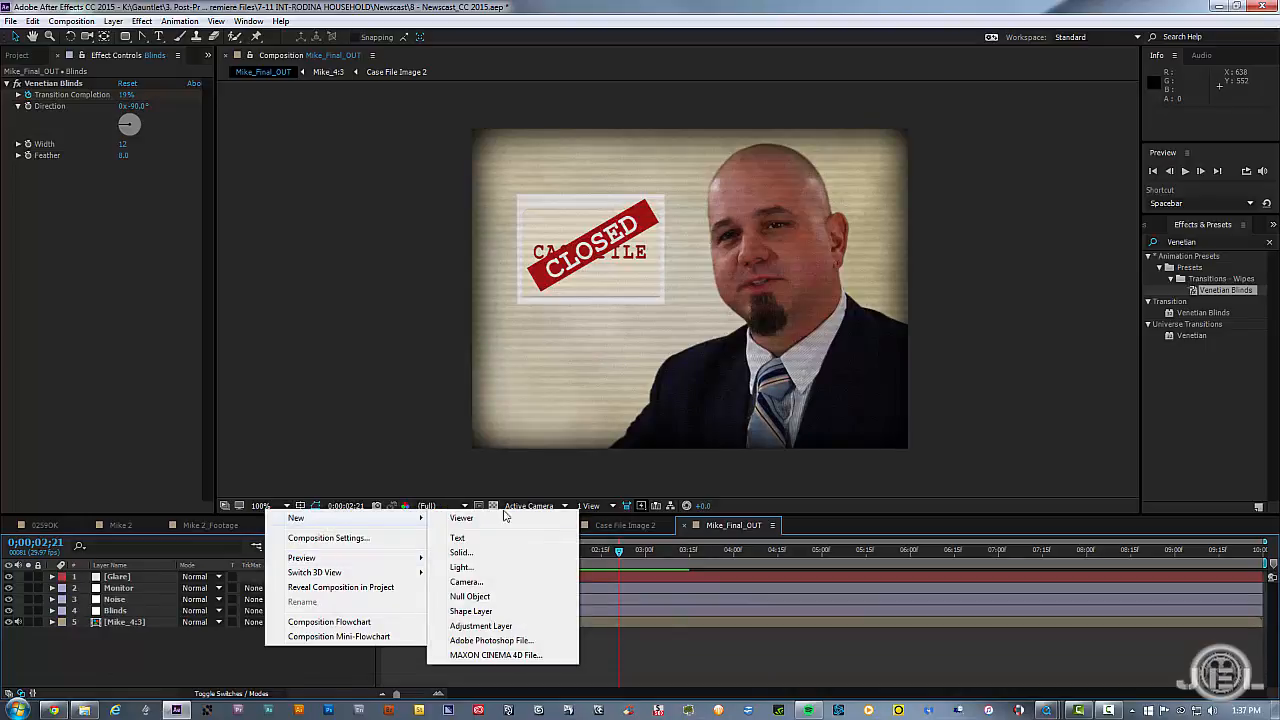
click(491, 629)
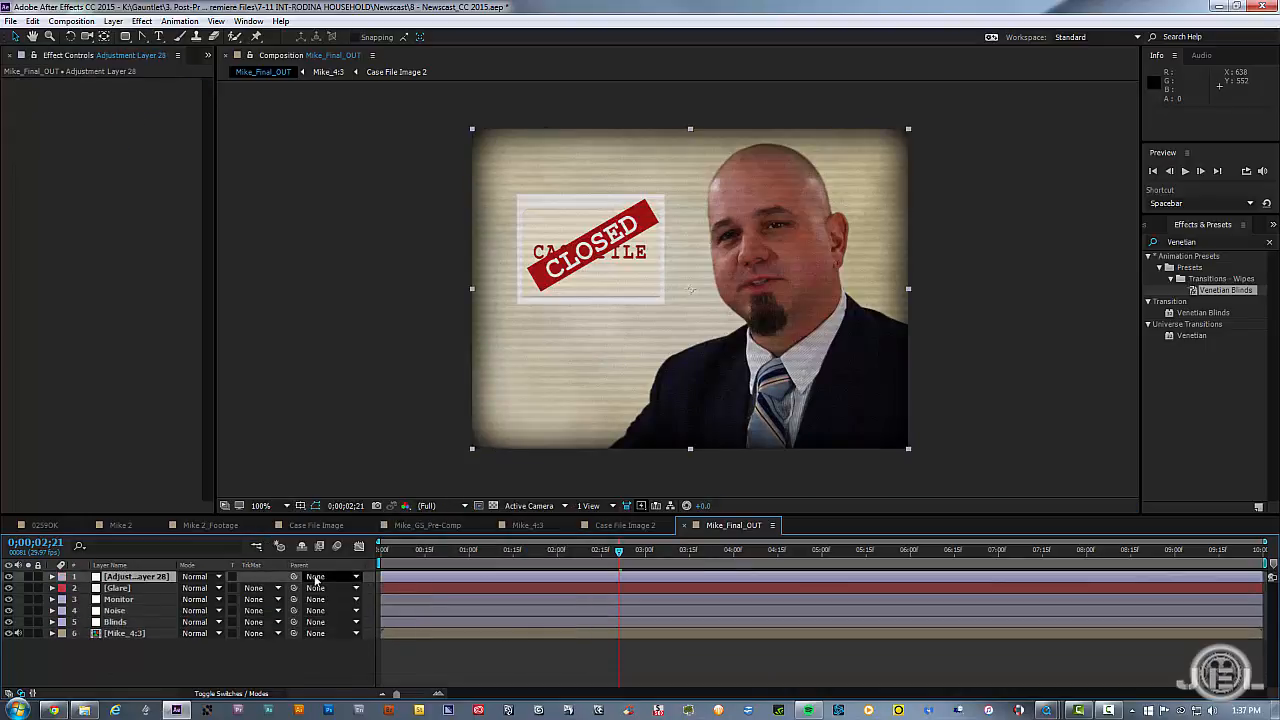
key(Return)
text(CC)
key(Return)
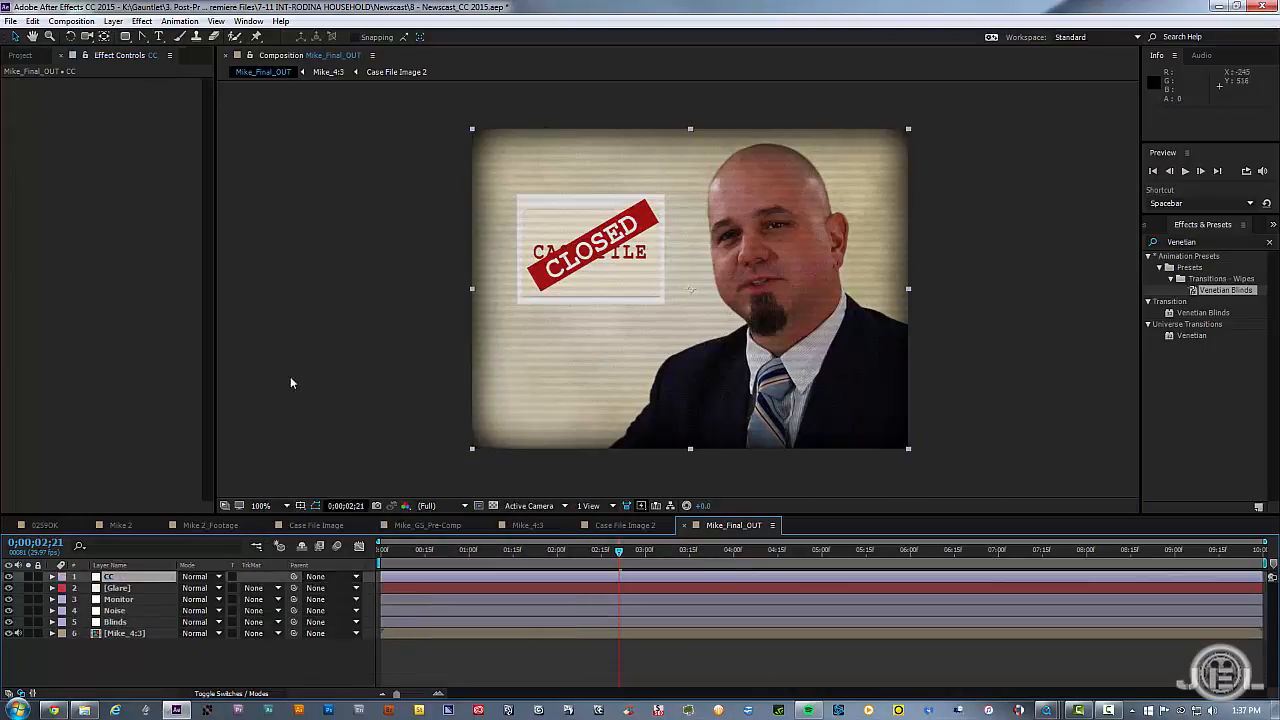
Apply the Curves color correction effect to the CC layer
right_click(83, 135)
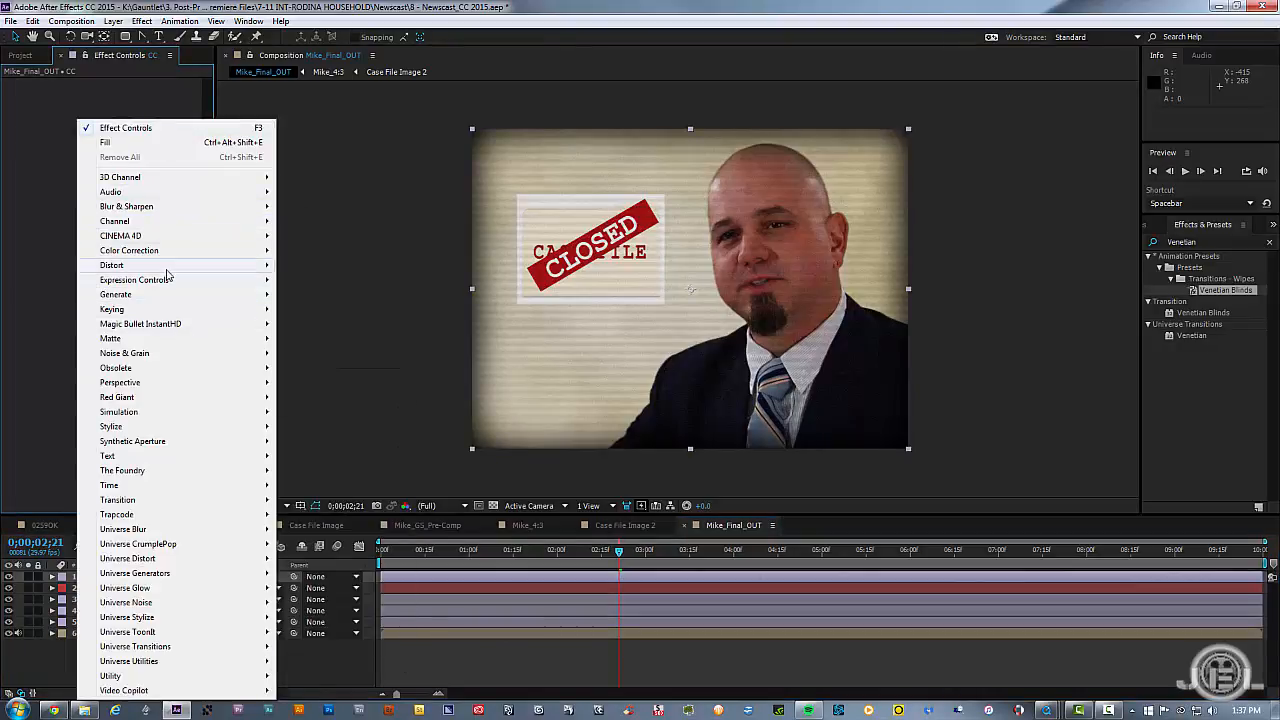
mouse_move(160, 251)
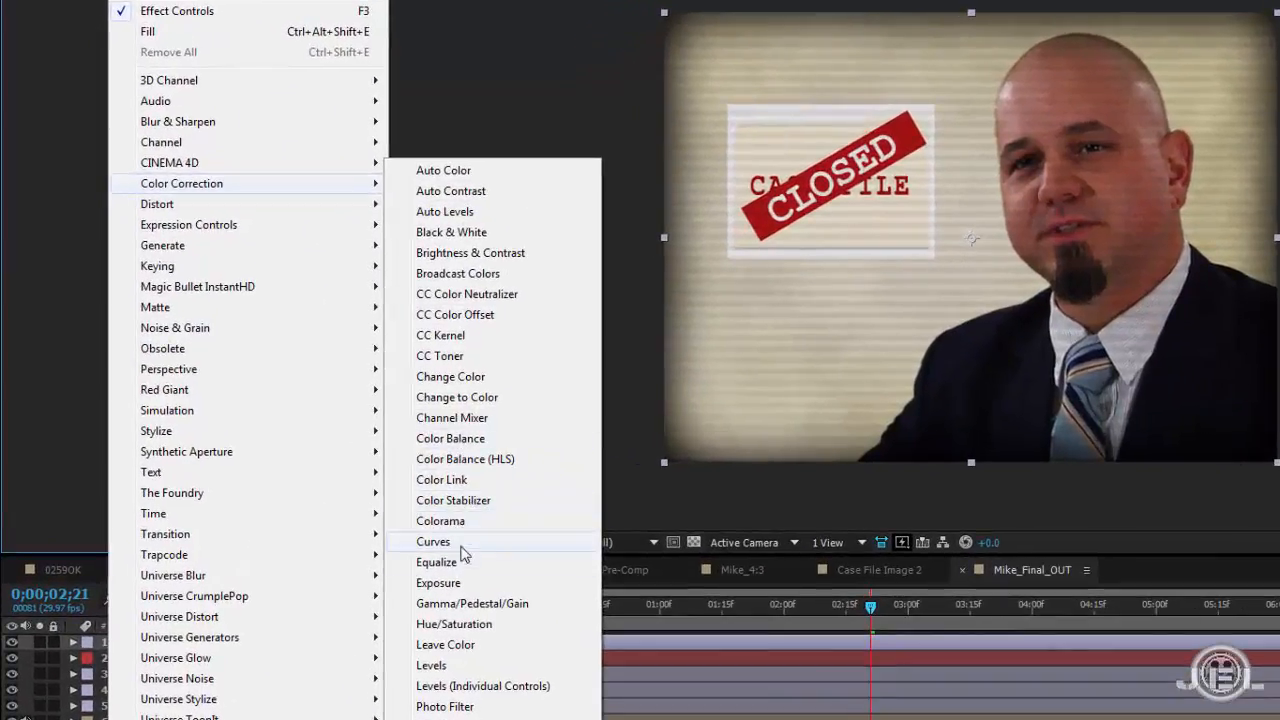
click(460, 548)
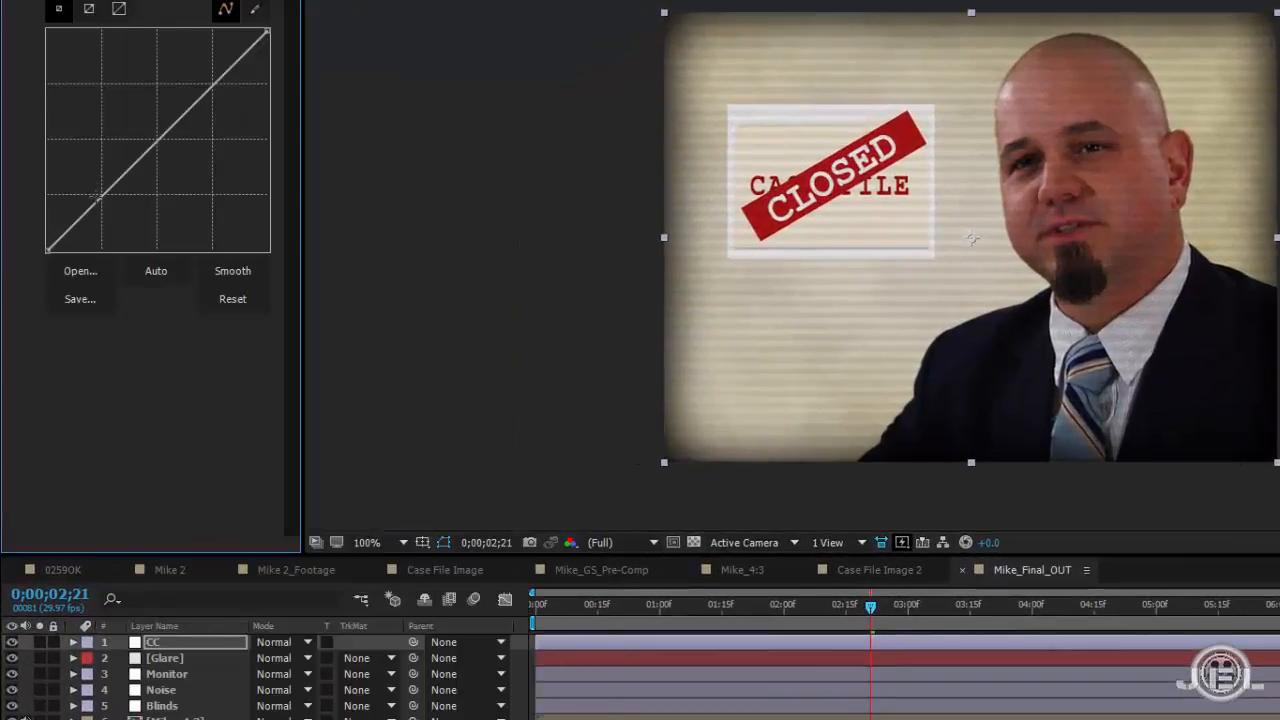
Try a contrast S-curve on the CC layer with lowered shadows and raised highlights, and undo it
drag(104, 192, 108, 205)
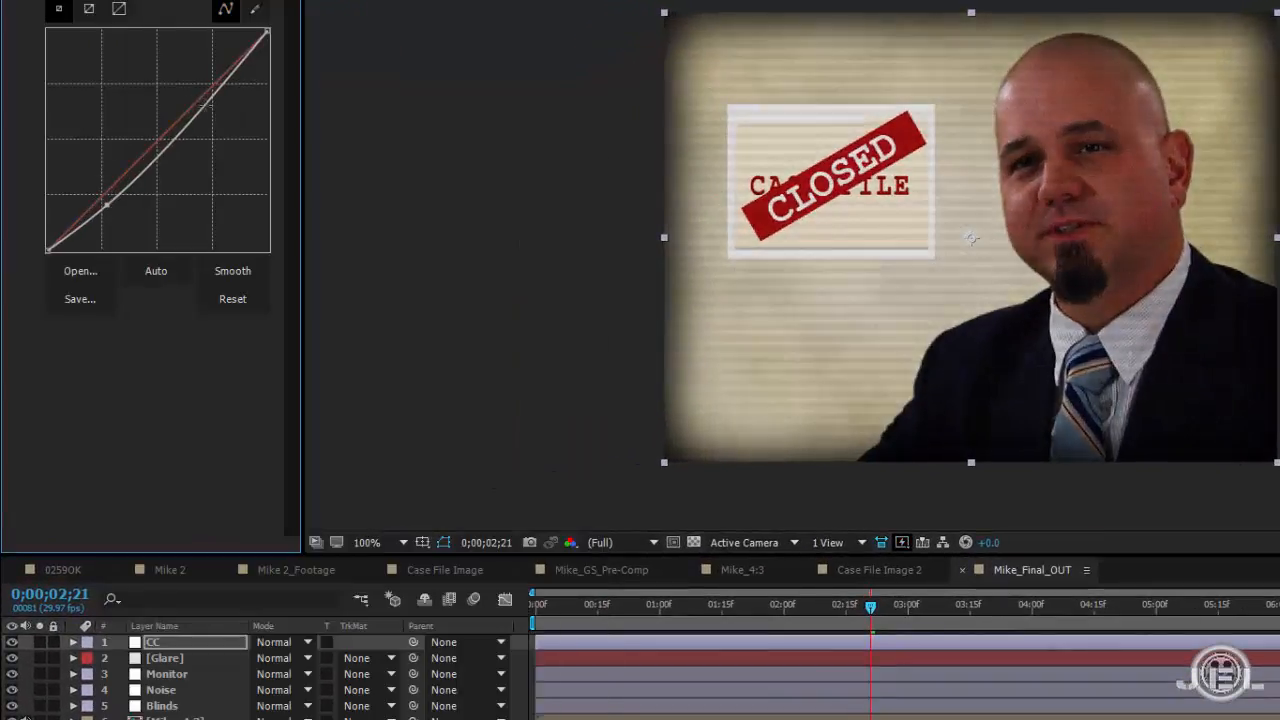
drag(202, 106, 188, 90)
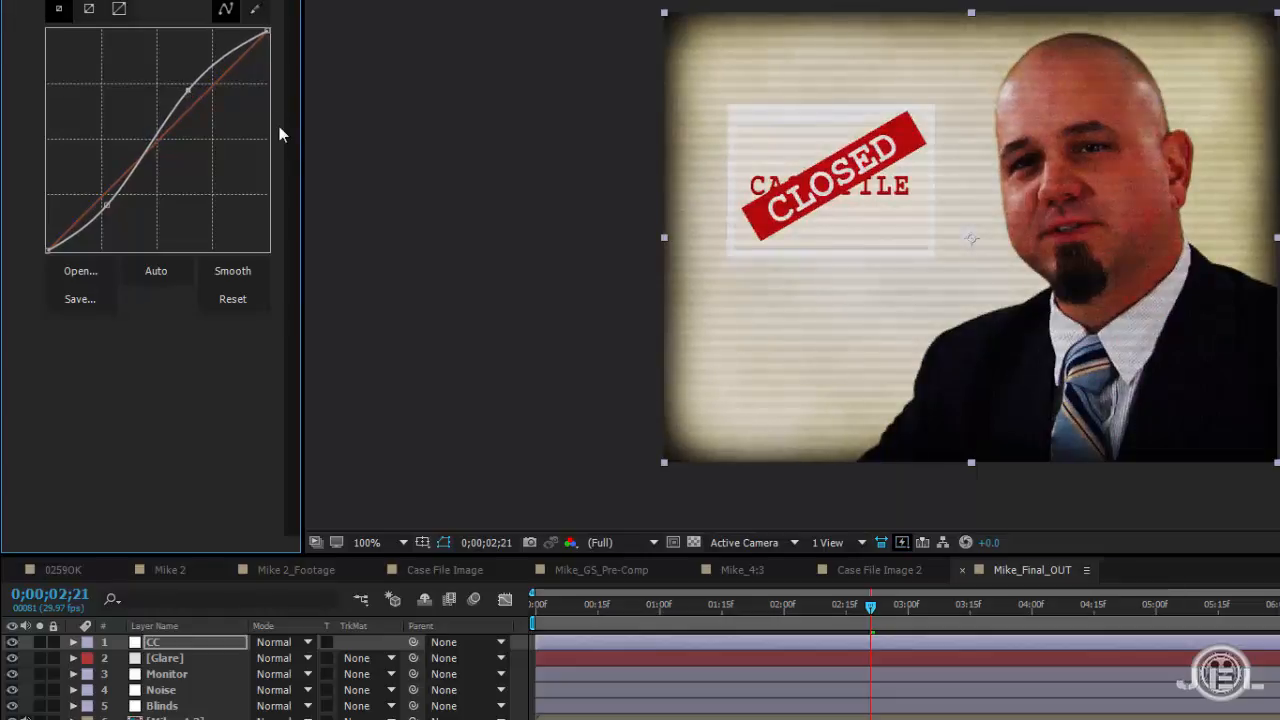
key(ctrl+z)
key(ctrl+z)
key(ctrl+z)
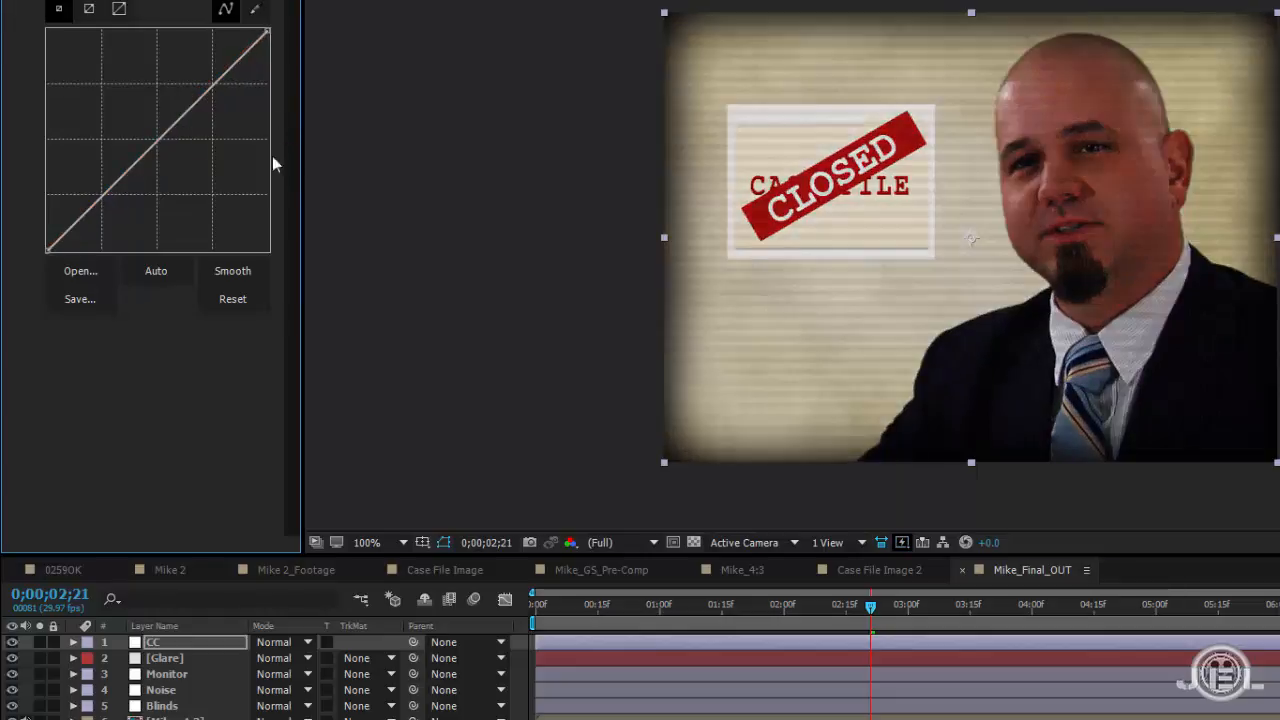
Brighten the picture by raising the midtones of the CC layer's curve slightly, and check other frames
drag(150, 143, 140, 134)
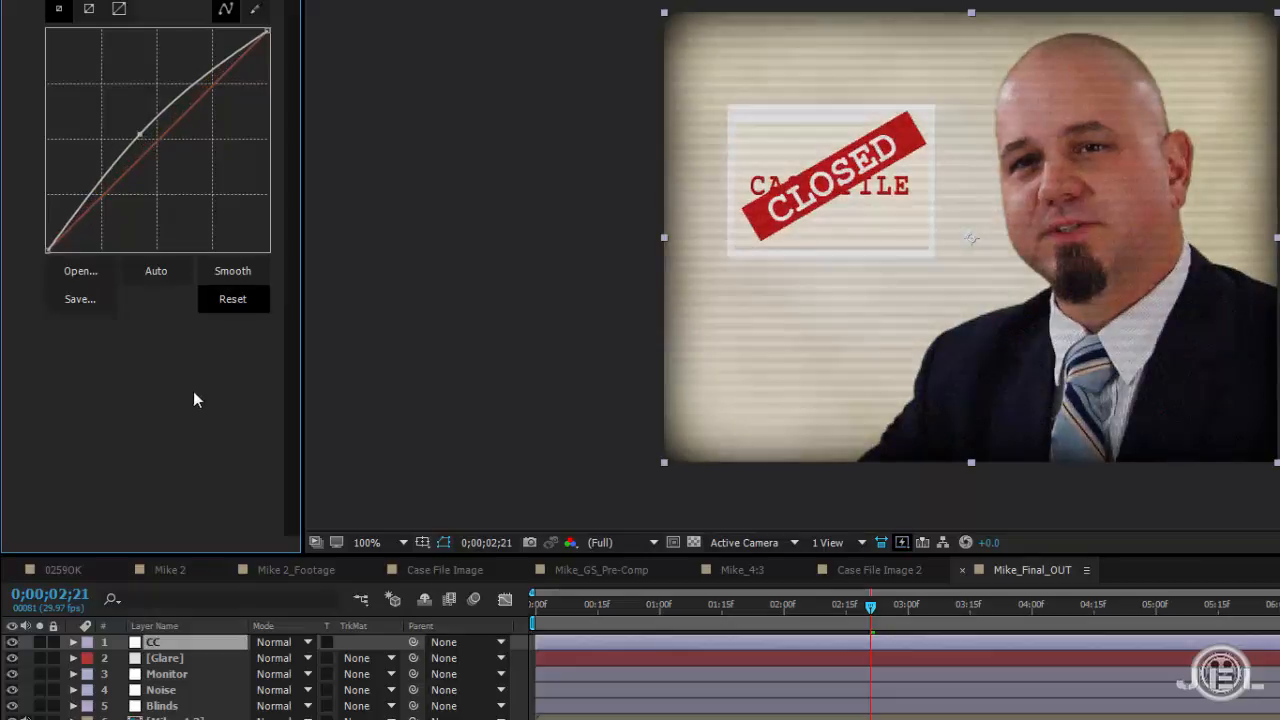
drag(757, 611, 681, 620)
click(810, 630)
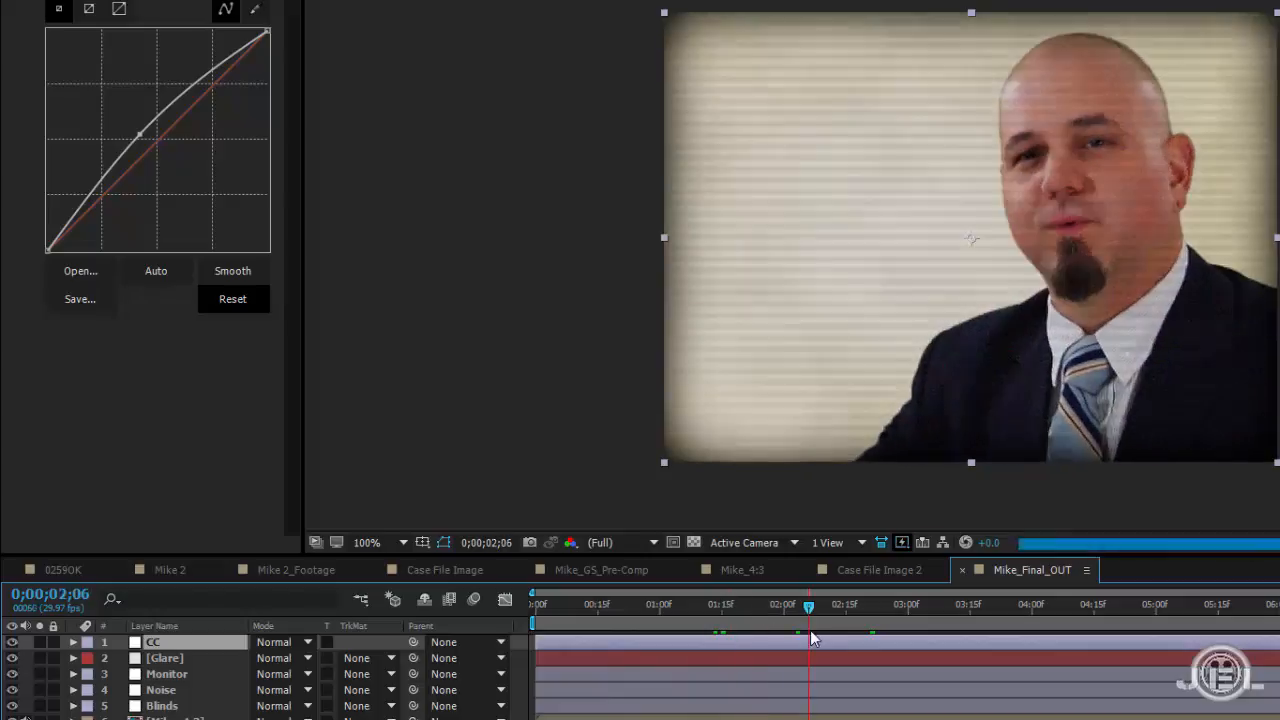
drag(980, 607, 875, 607)
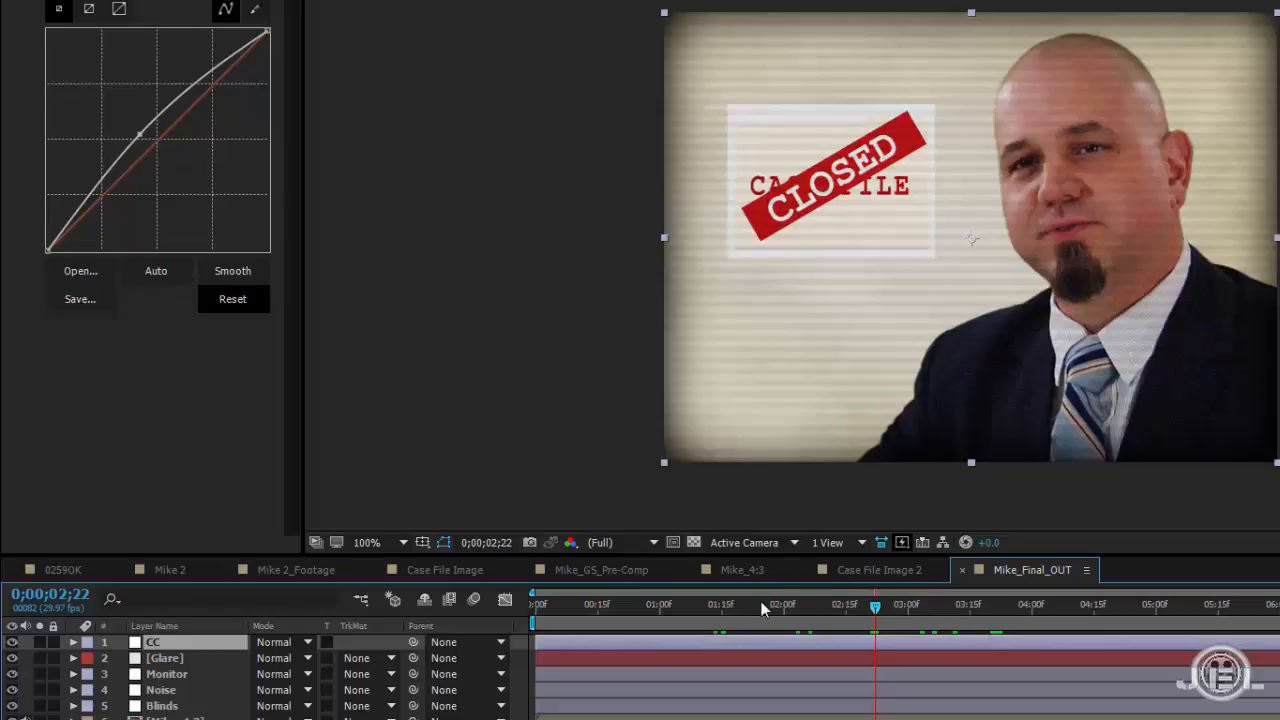
Review the composition chain from the 0259OK.mp4 2 clip and Mike_GS_Pre-Comp through Mike_4:3 to Mike_Final_OUT
click(586, 569)
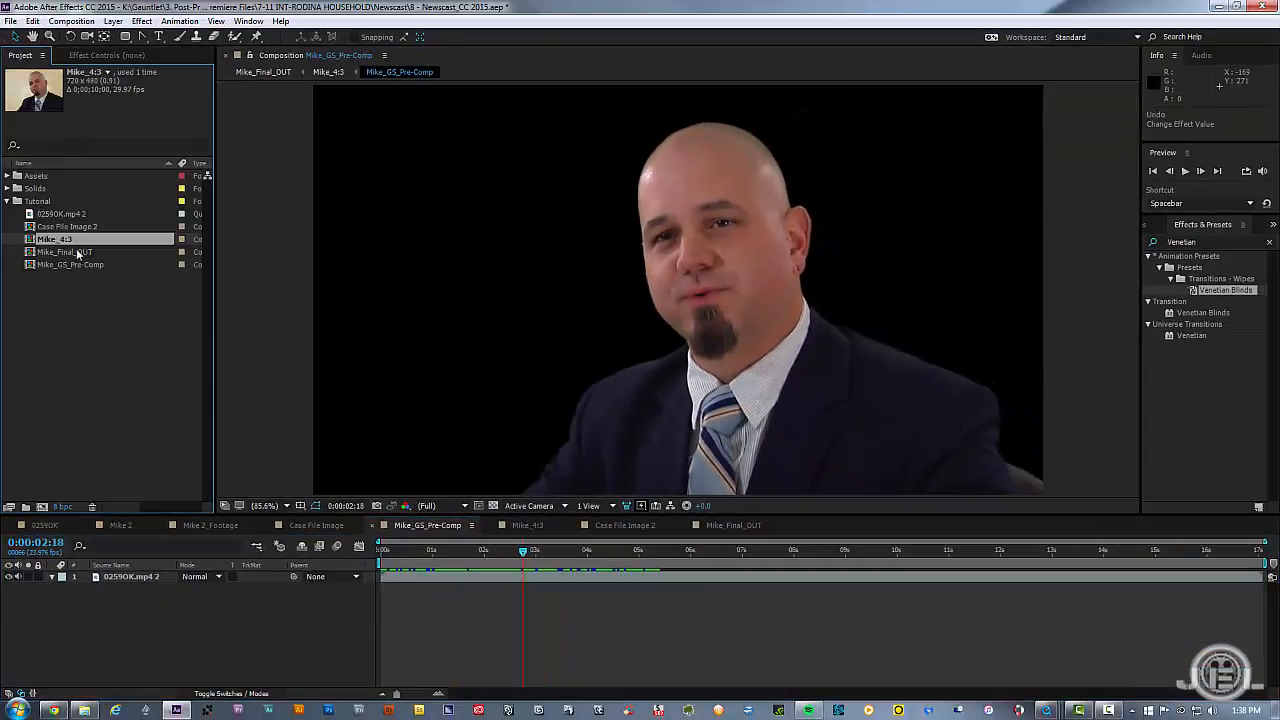
click(70, 218)
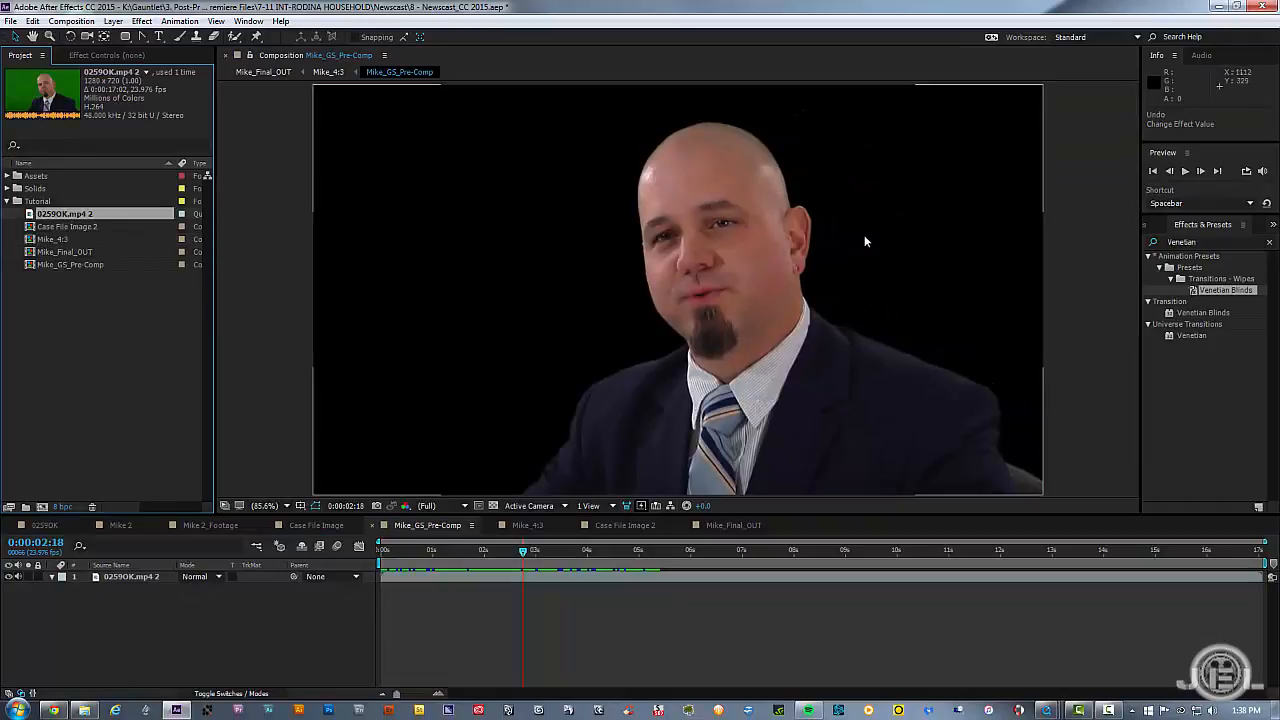
key(comma)
key(comma)
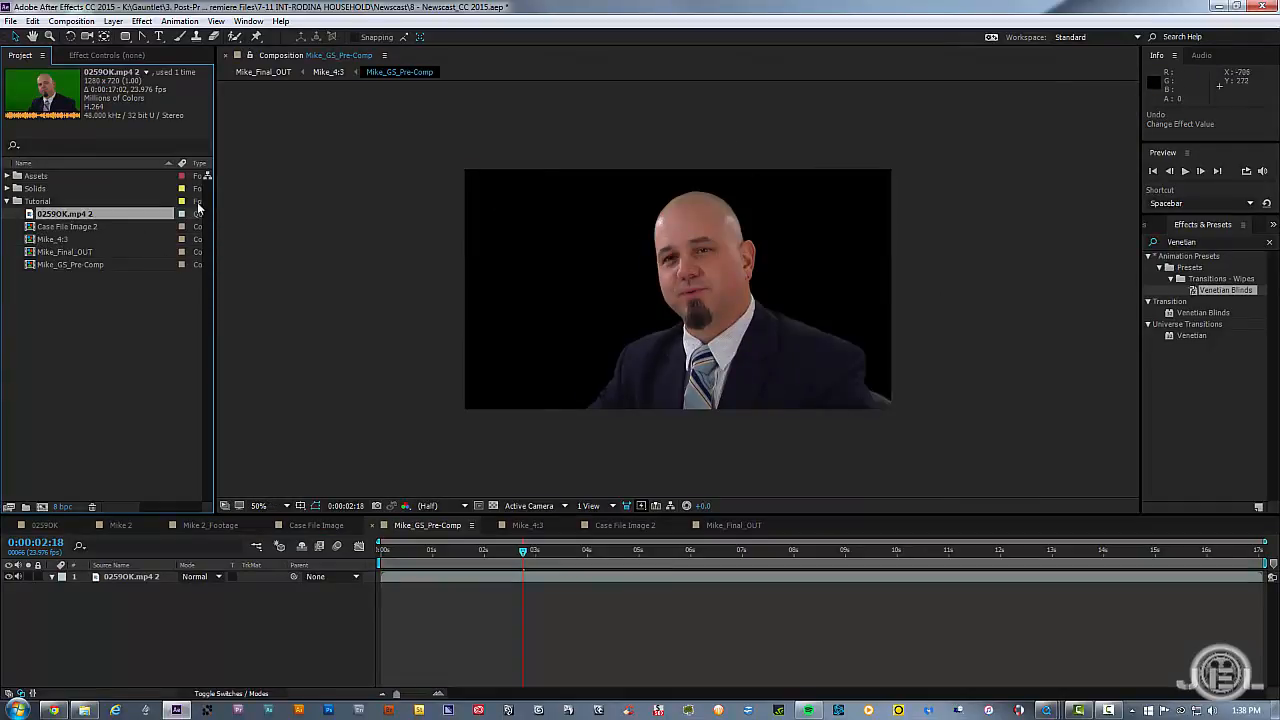
click(733, 270)
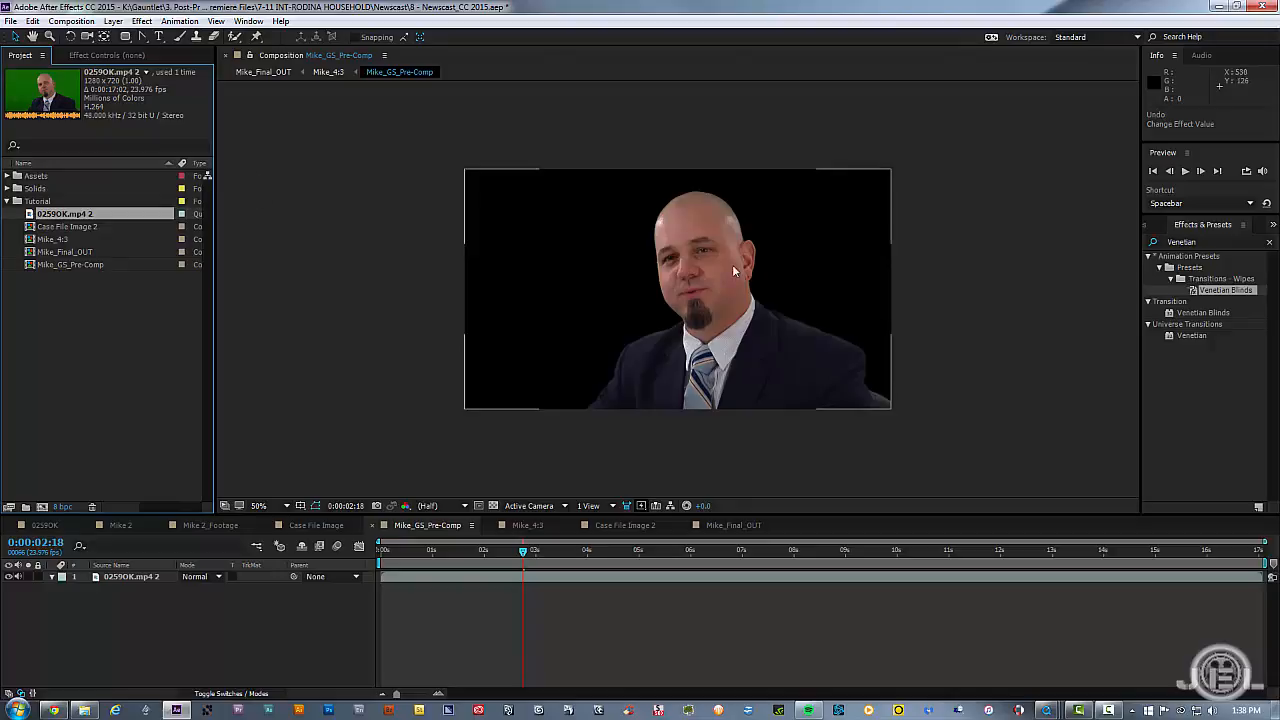
click(545, 615)
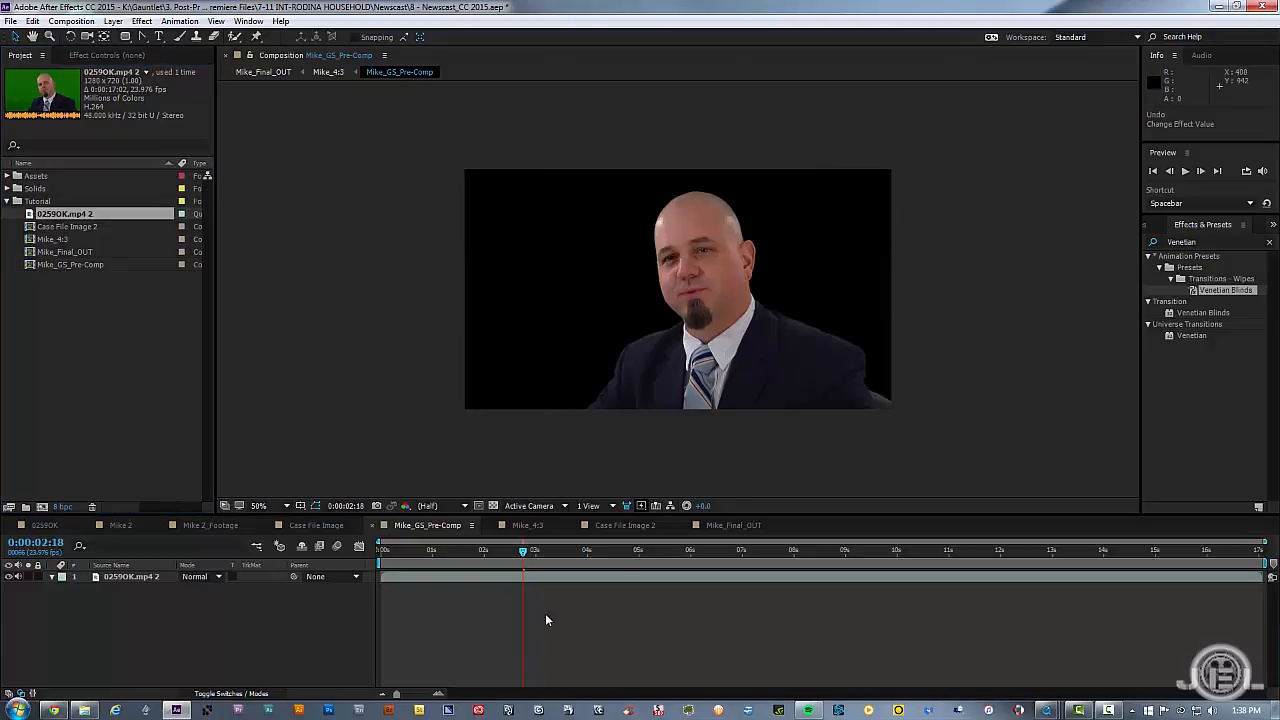
click(528, 525)
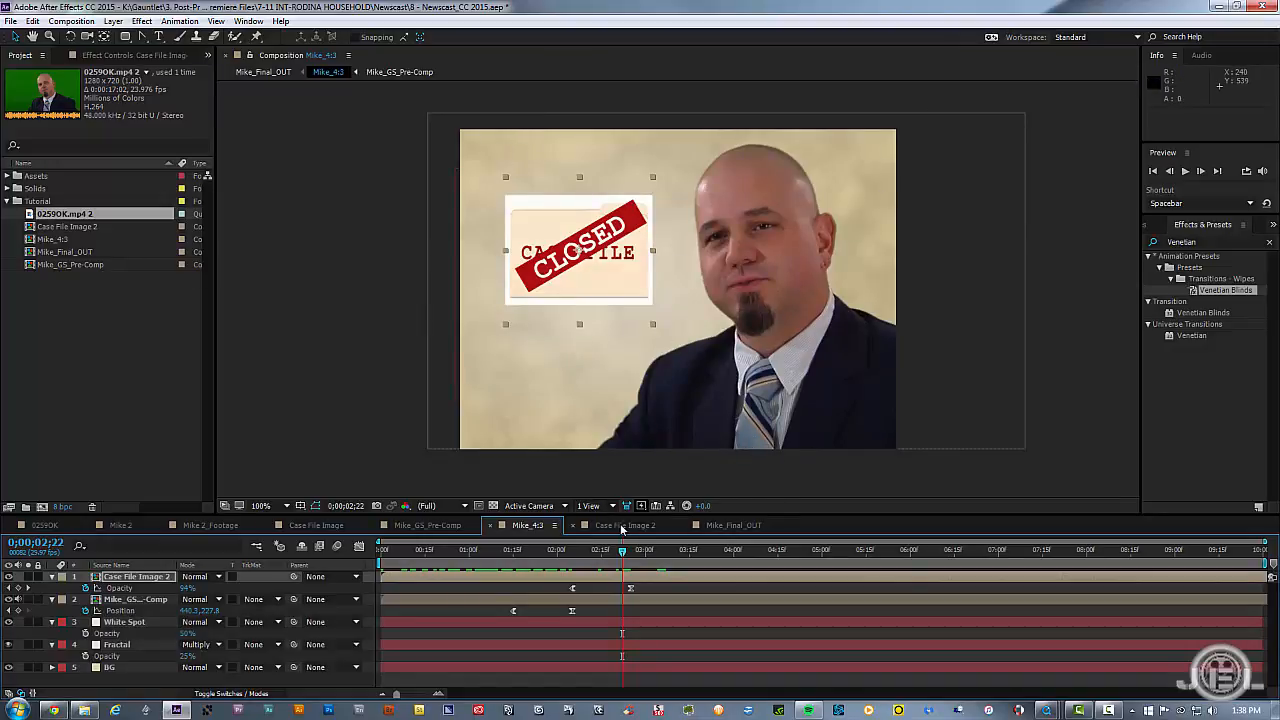
click(731, 526)
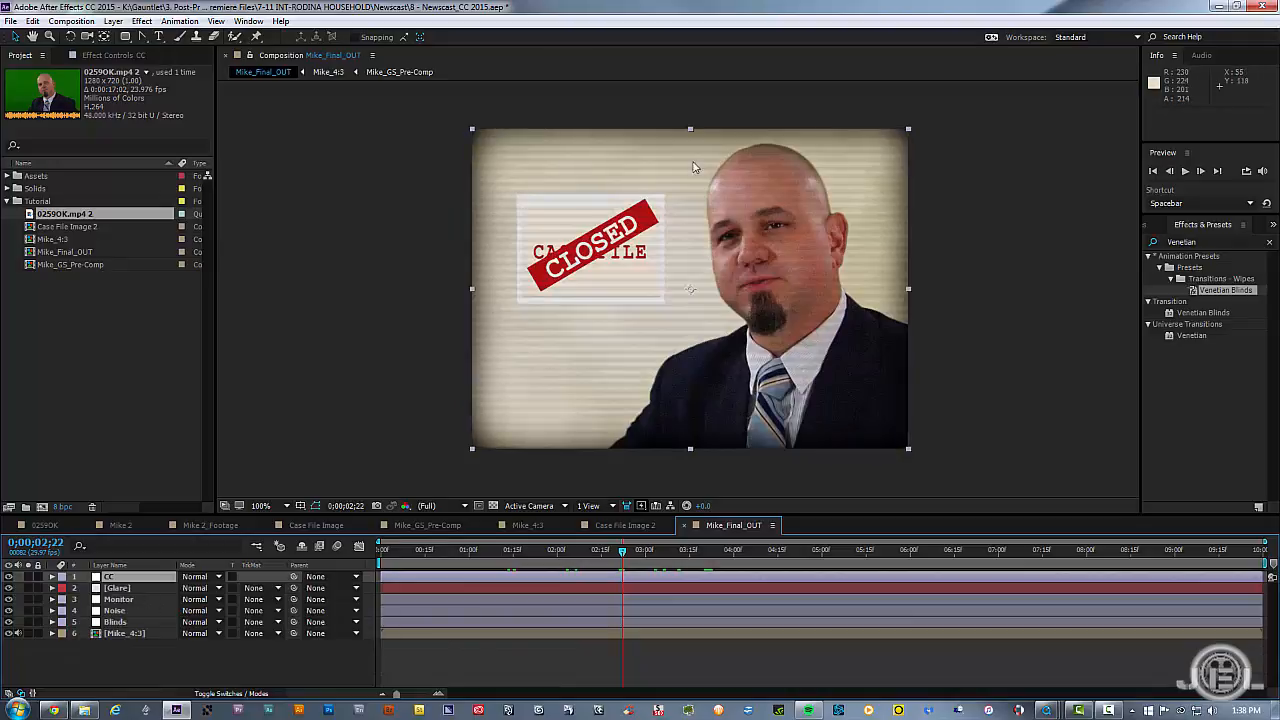
Shrink the Monitor layer's mask slightly inward from its corner to strengthen the dark vignette
click(125, 600)
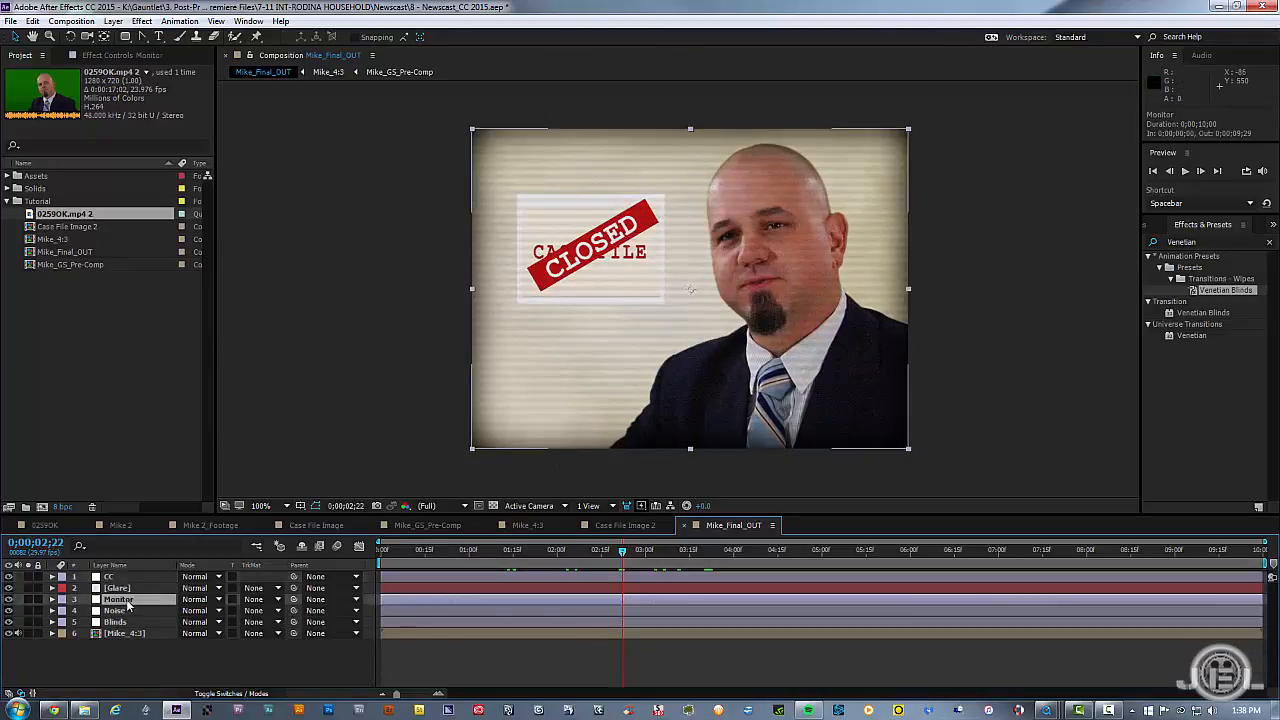
double_click(489, 137)
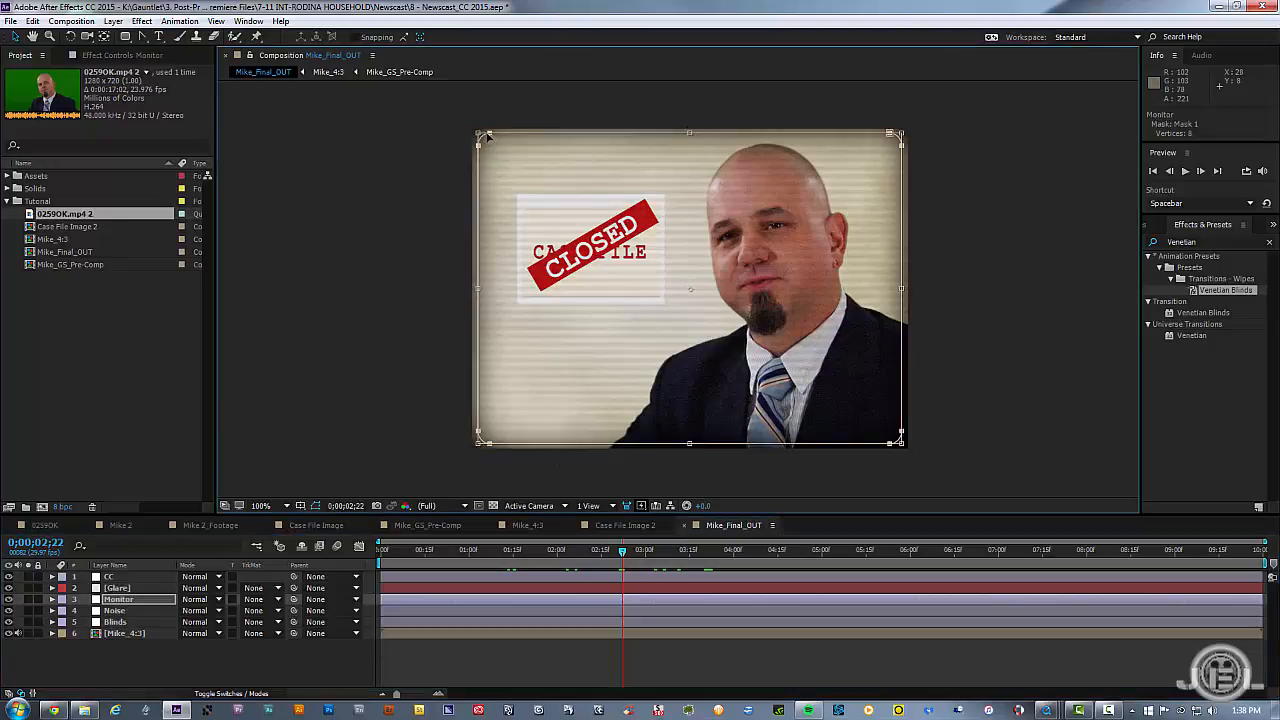
drag(478, 133, 486, 139)
click(510, 675)
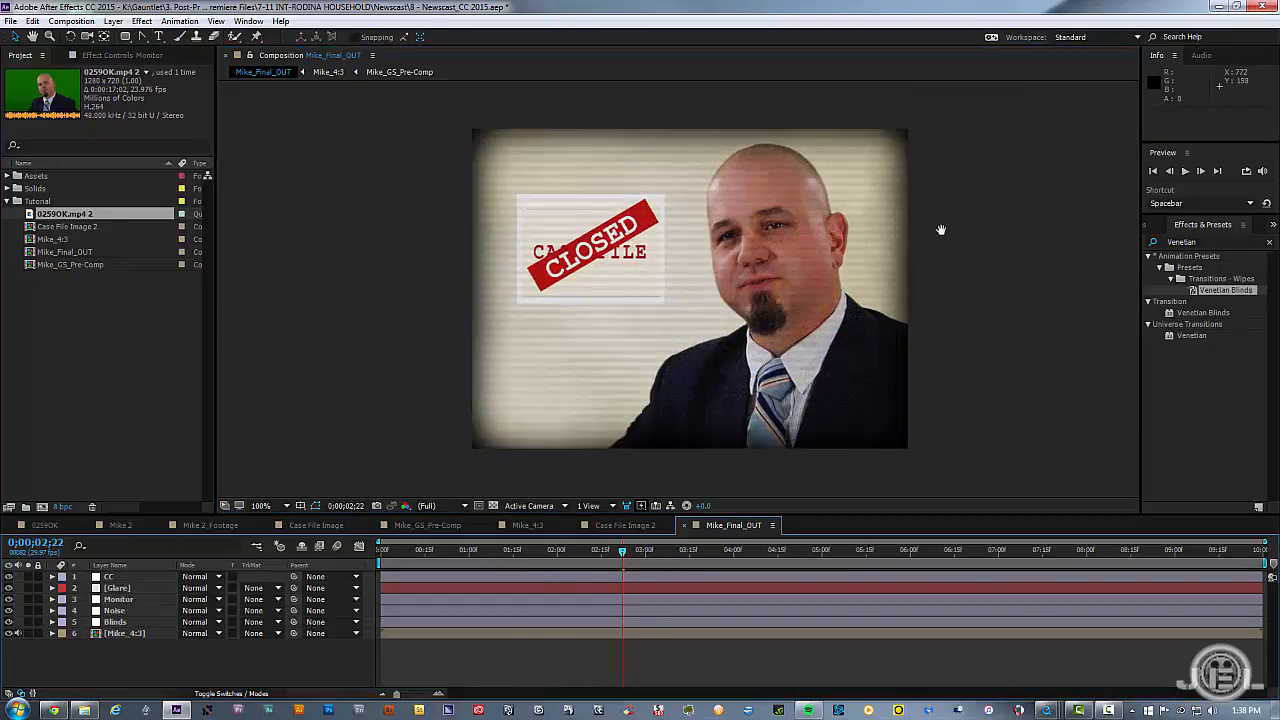
mouse_move(940, 230)
mouse_down()
mouse_move(925, 231)
mouse_move(968, 232)
mouse_move(919, 231)
mouse_up()
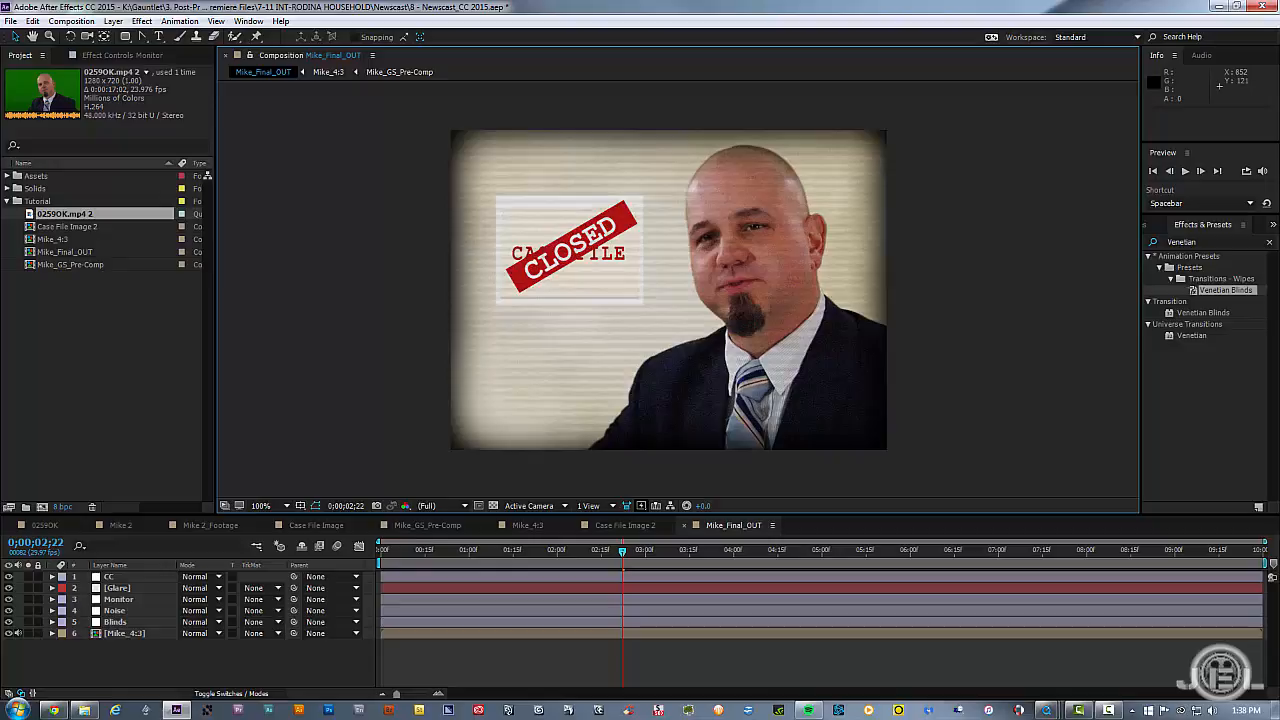
Bring the finished clips 0259OK_Mike 2, 0260JT_Jen 2 and MVI_3313_Kyle 1 over from the media player and compare their newscast looks with the composition
drag(1279, 110, 365, 64)
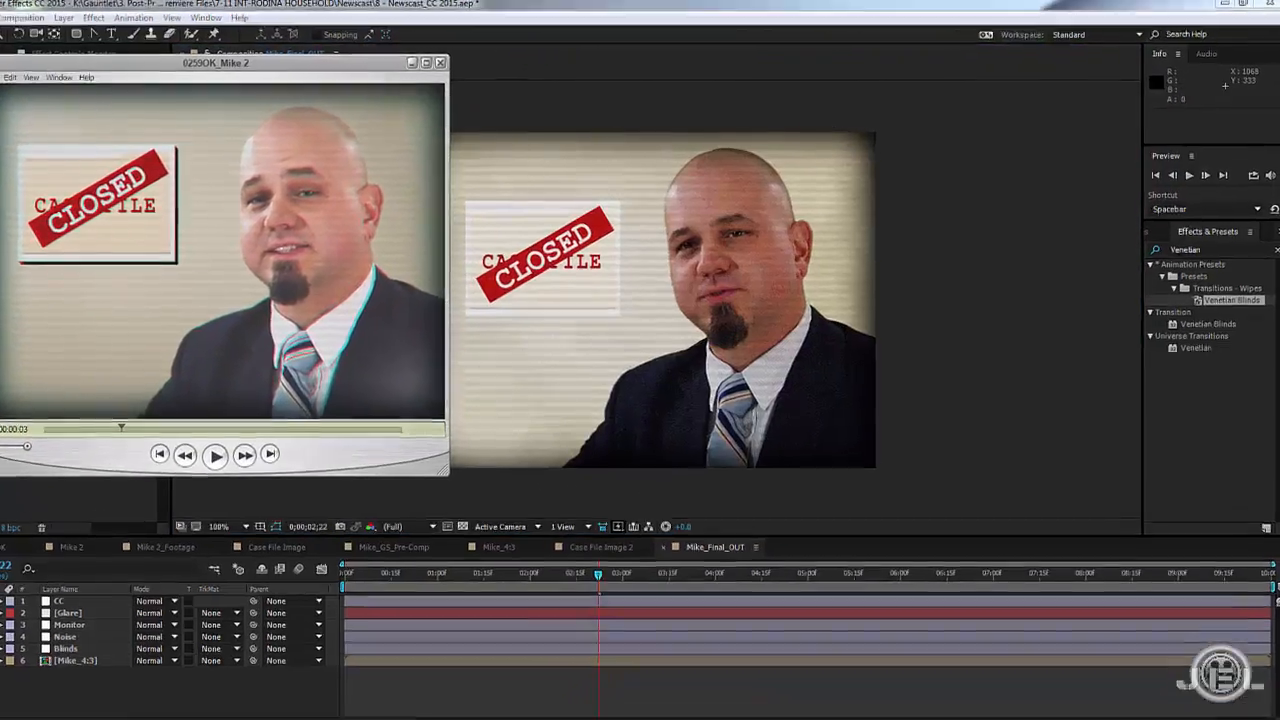
drag(1279, 236, 682, 82)
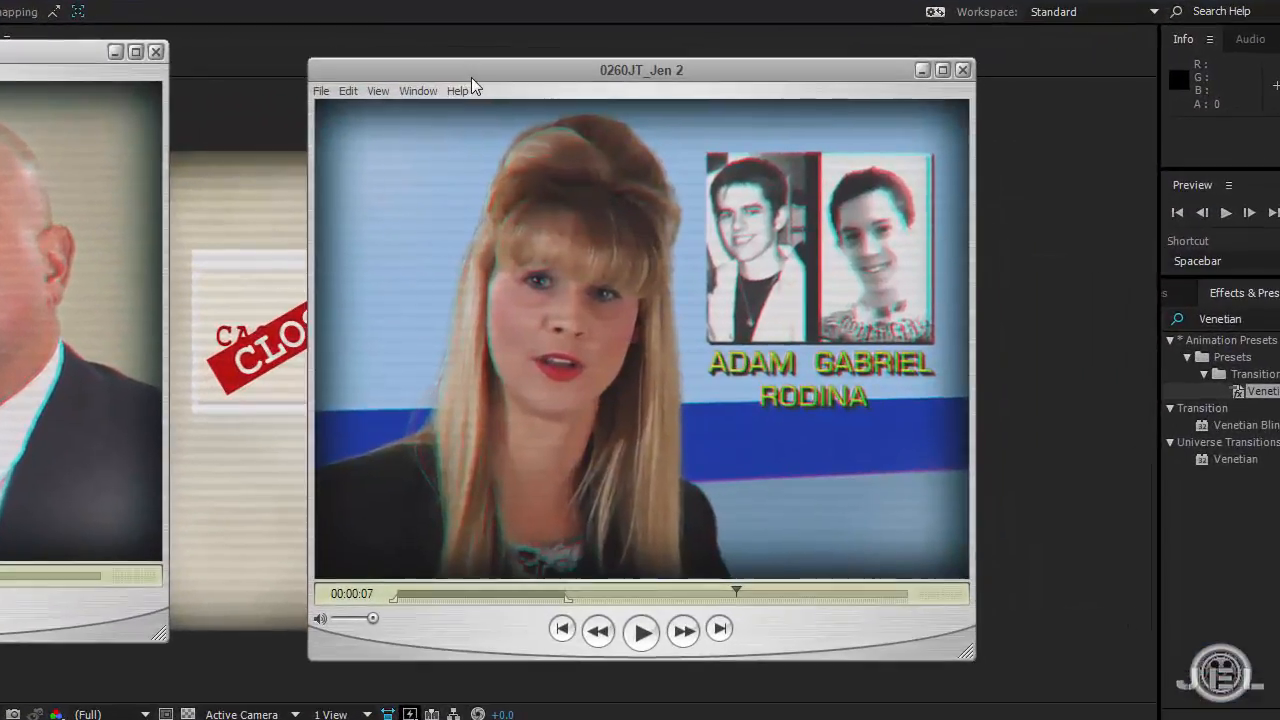
drag(472, 78, 470, 78)
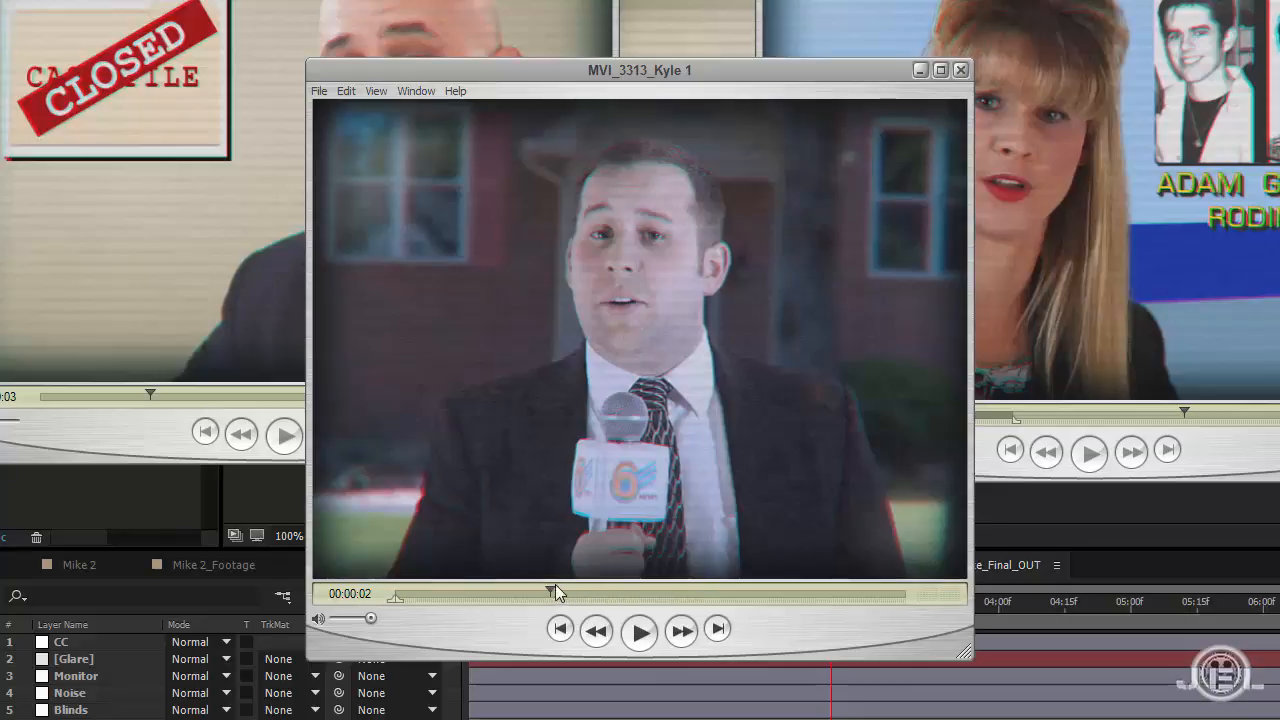
drag(553, 590, 593, 599)
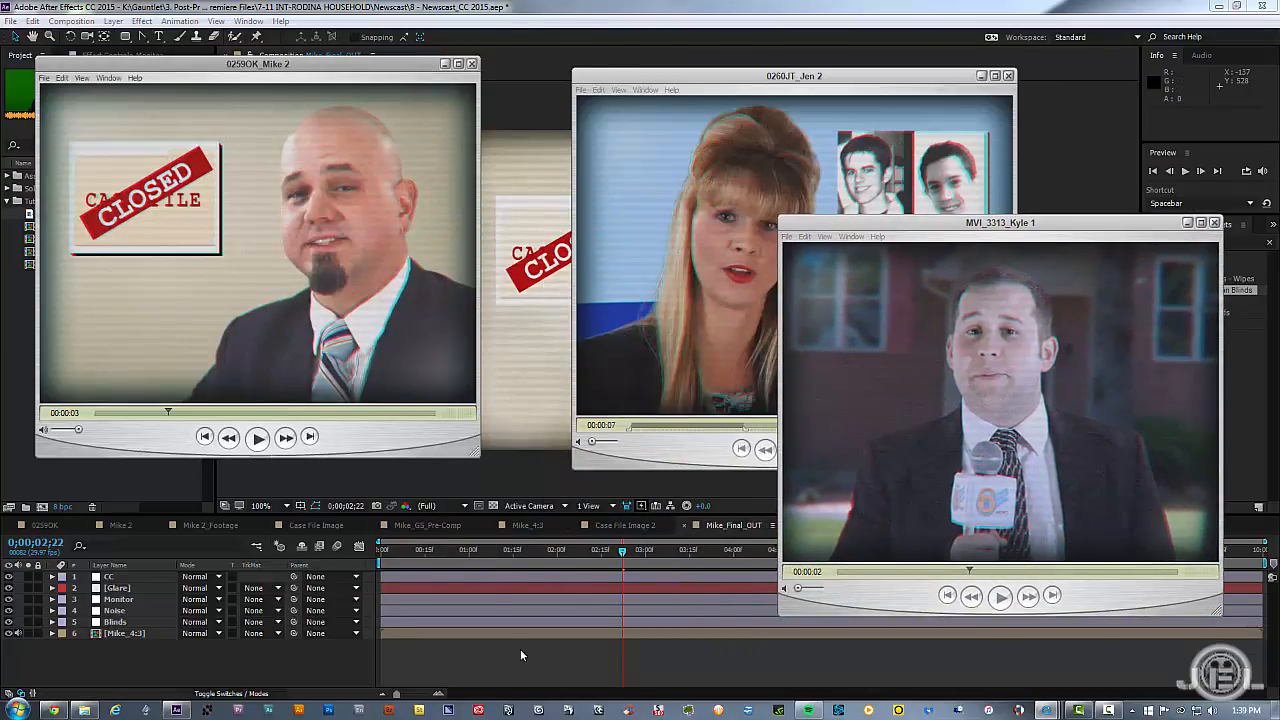
Save the project and move the current time of Mike_Final_OUT to 0;00;03;11 to check the look on that frame
key(ctrl+s)
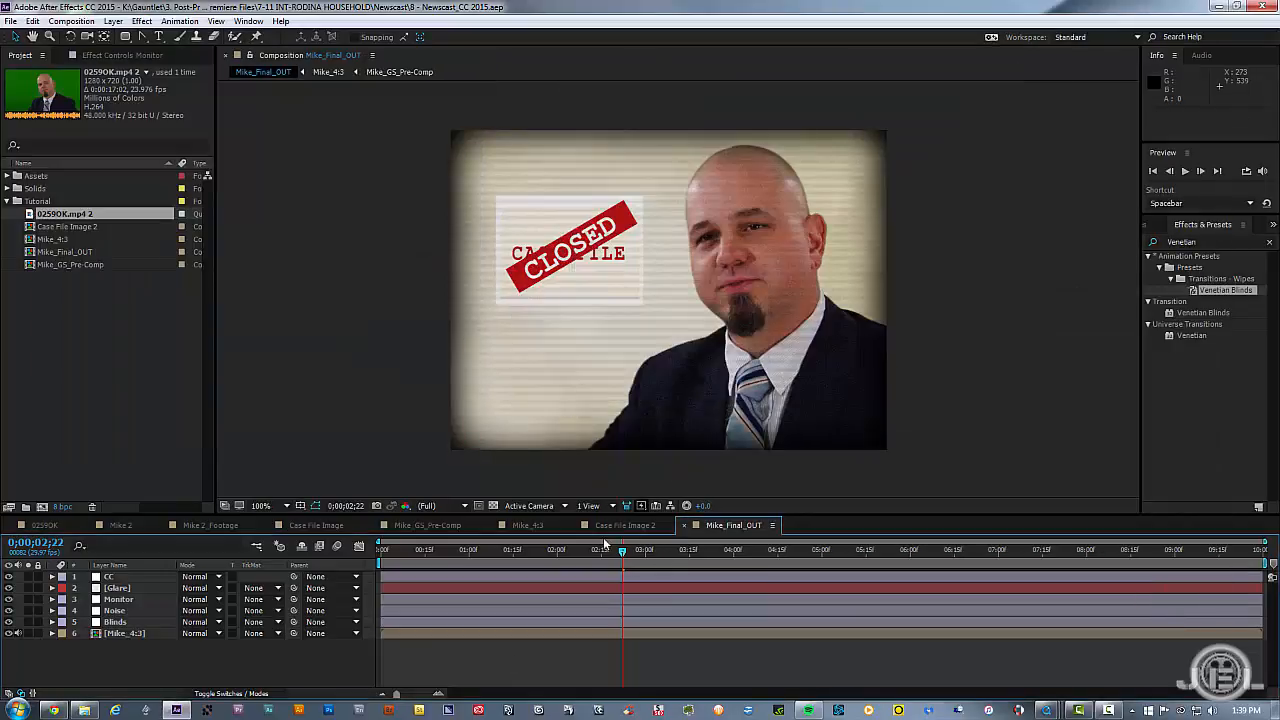
drag(620, 552, 678, 558)
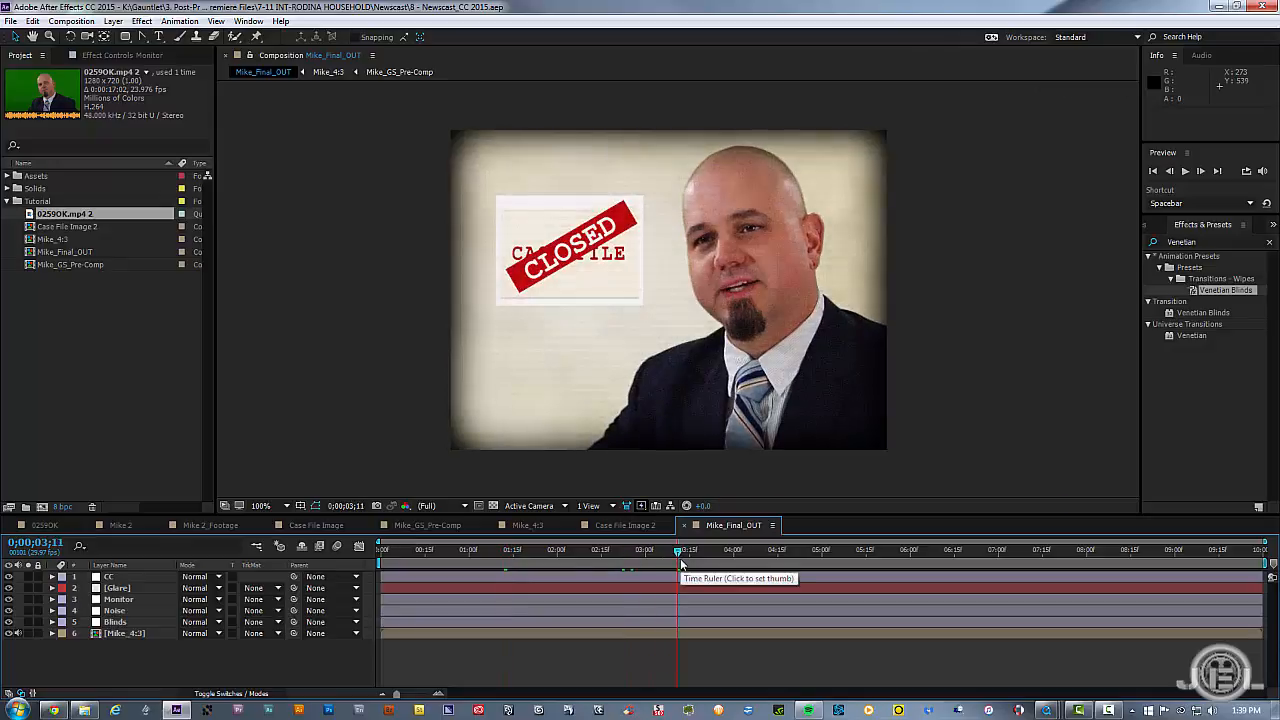